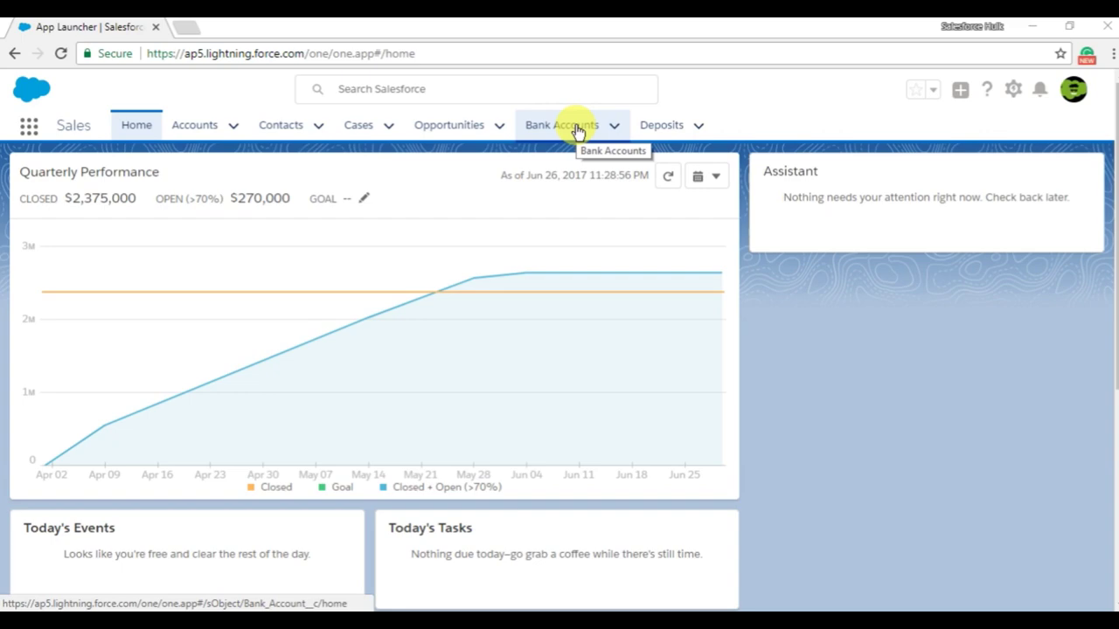
Start a new record in Bank Accounts and find the Address section of its form
{"action": "left_click", "coordinate": [577, 128]}
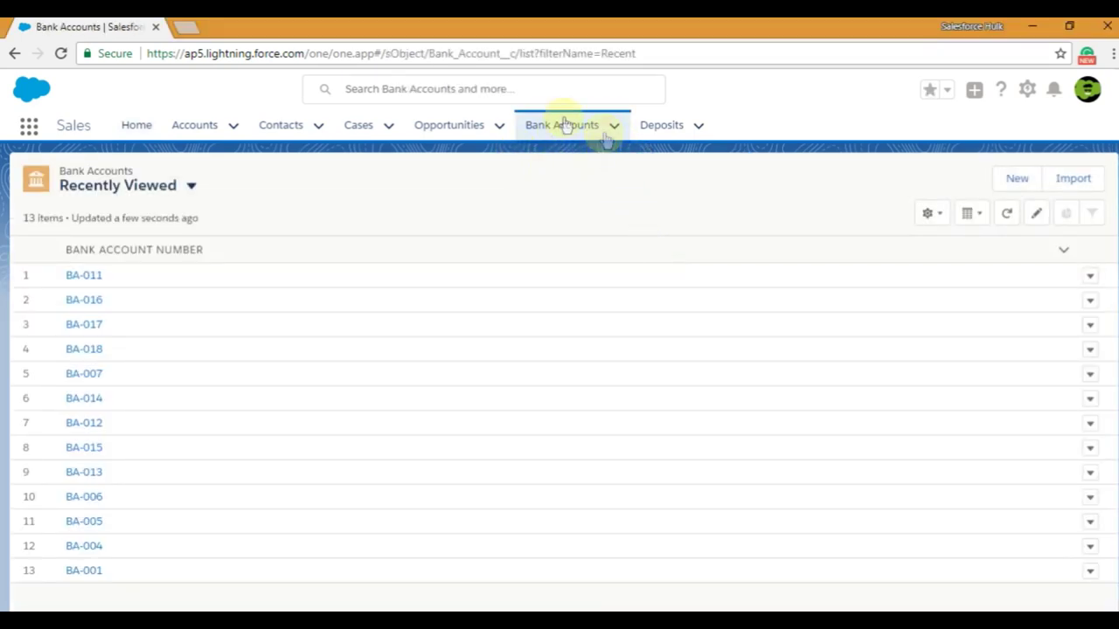
{"action": "left_click", "coordinate": [1014, 182]}
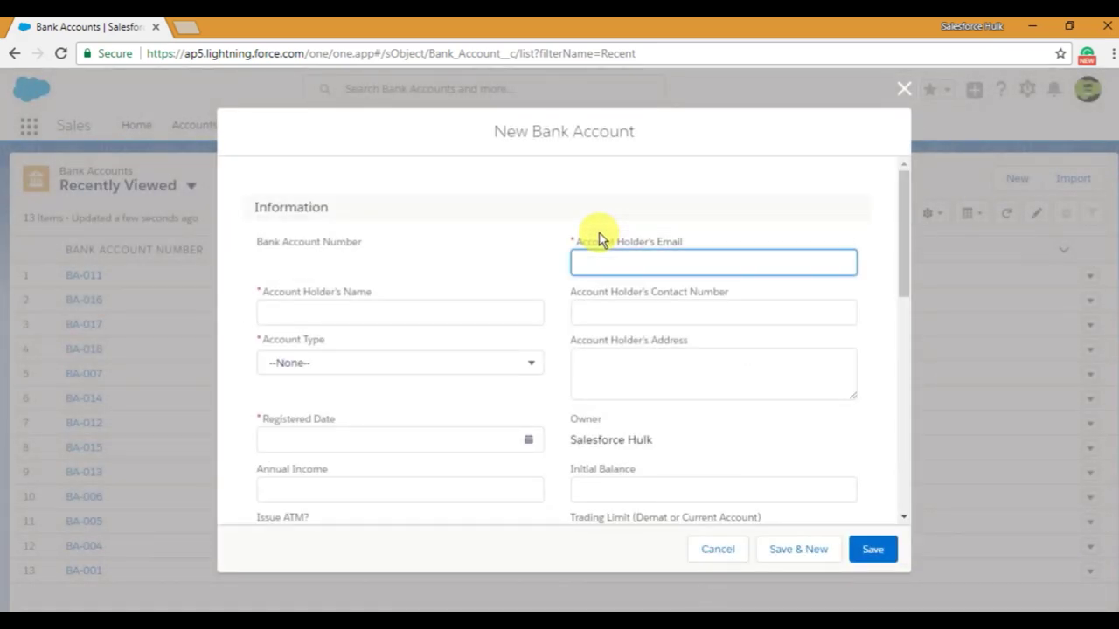
{"action": "scroll", "coordinate": [702, 342], "scroll_direction": "down", "scroll_amount": 3}
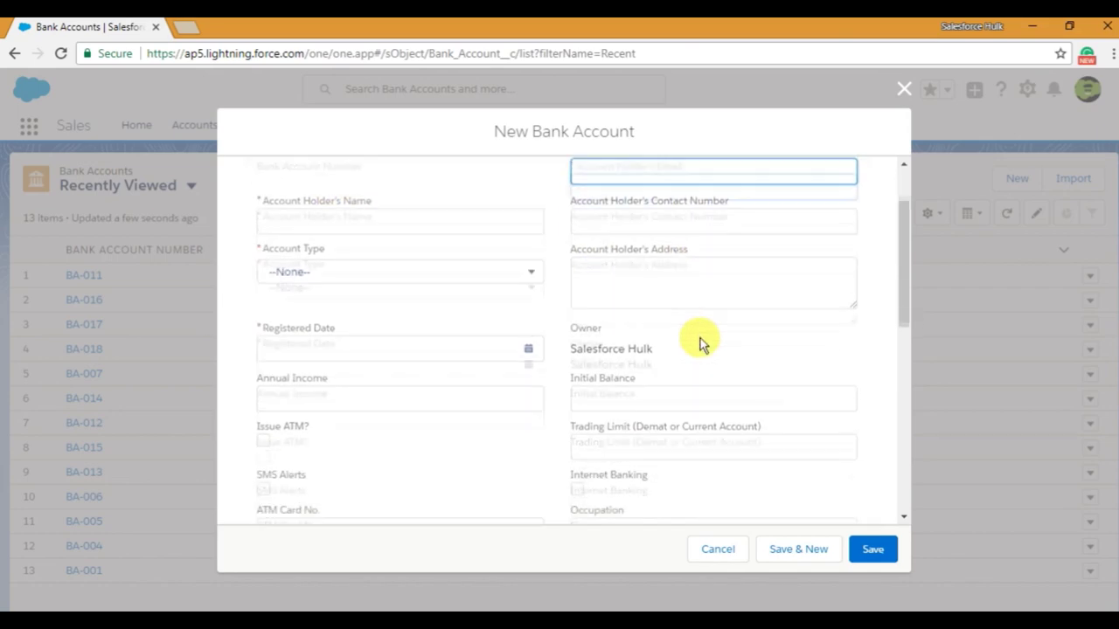
{"action": "scroll", "coordinate": [681, 319], "scroll_direction": "down", "scroll_amount": 2}
{"action": "scroll", "coordinate": [524, 271], "scroll_direction": "down", "scroll_amount": 1}
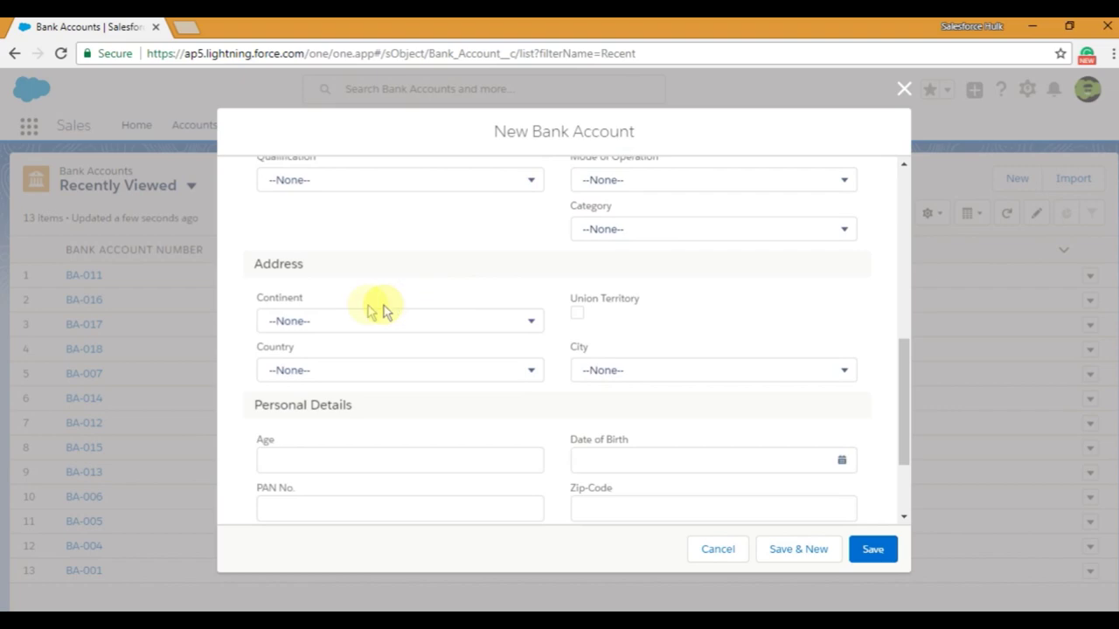
Set the new bank account's Continent to Asia
{"action": "left_click", "coordinate": [537, 322]}
{"action": "scroll", "coordinate": [431, 376], "scroll_direction": "down", "scroll_amount": 1}
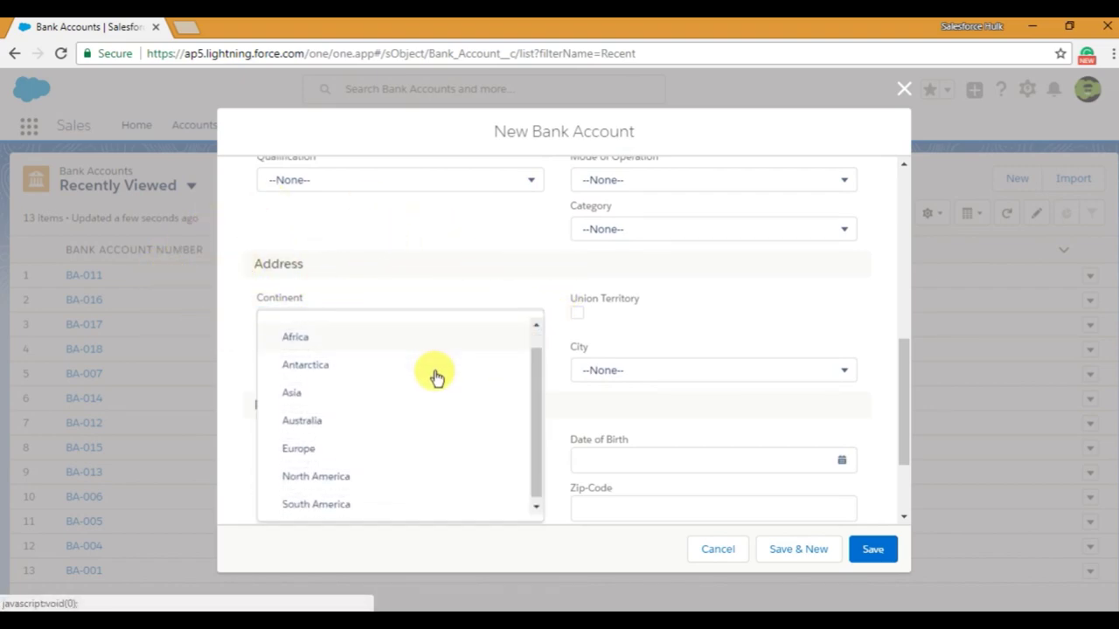
{"action": "scroll", "coordinate": [415, 398], "scroll_direction": "up", "scroll_amount": 1}
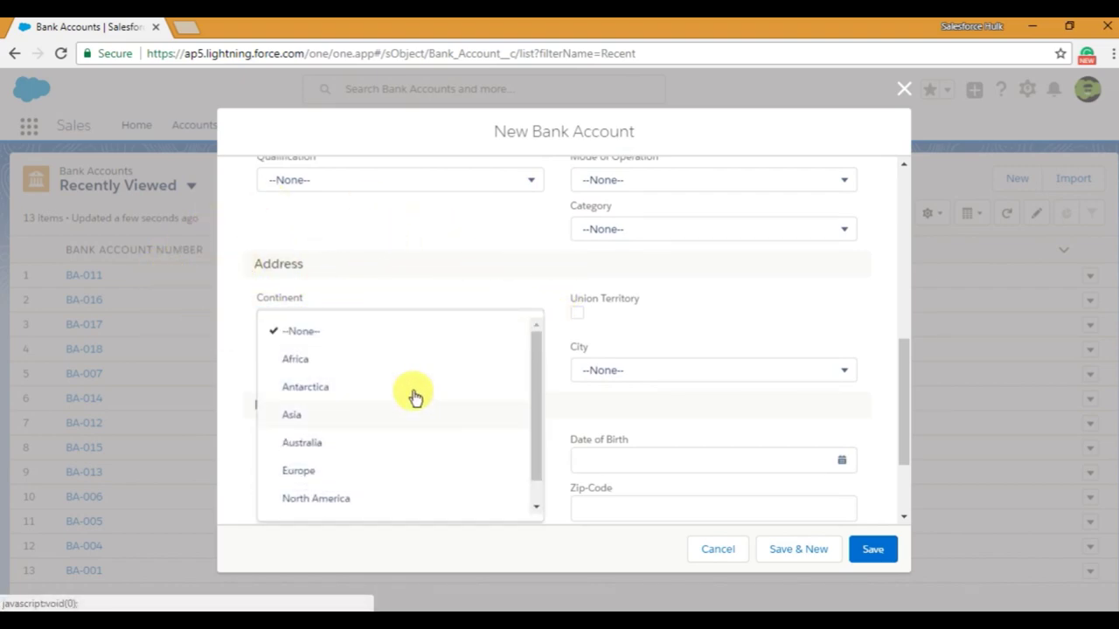
{"action": "left_click", "coordinate": [322, 415]}
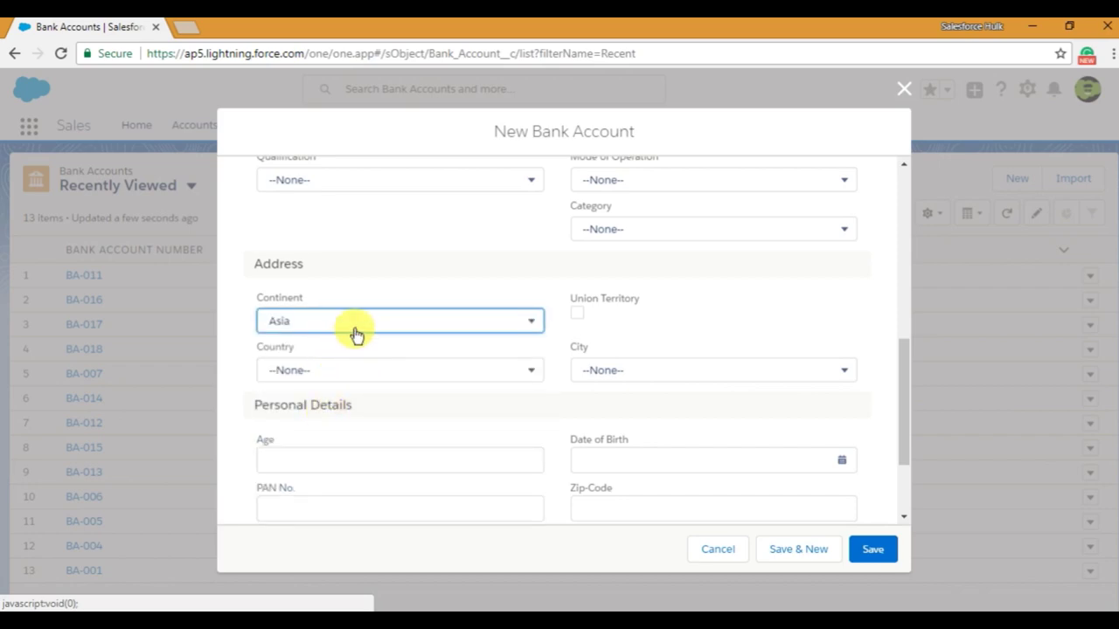
Look through the Country options offered while the Continent is Asia, leaving the country unselected
{"action": "left_click", "coordinate": [530, 374]}
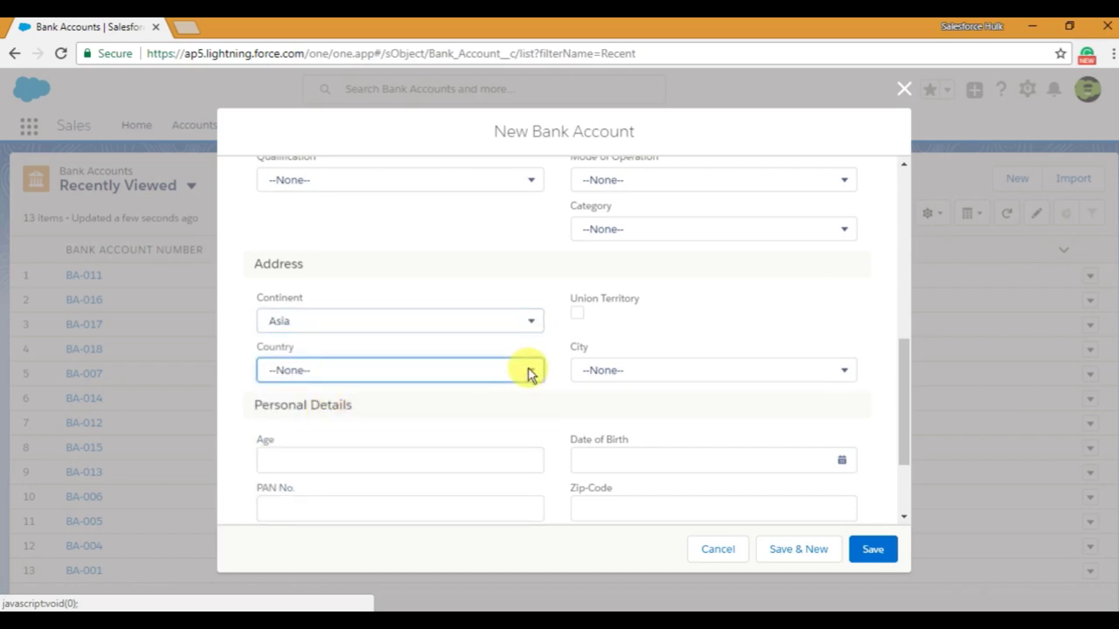
{"action": "left_click", "coordinate": [528, 374]}
{"action": "scroll", "coordinate": [425, 392], "scroll_direction": "down", "scroll_amount": 7}
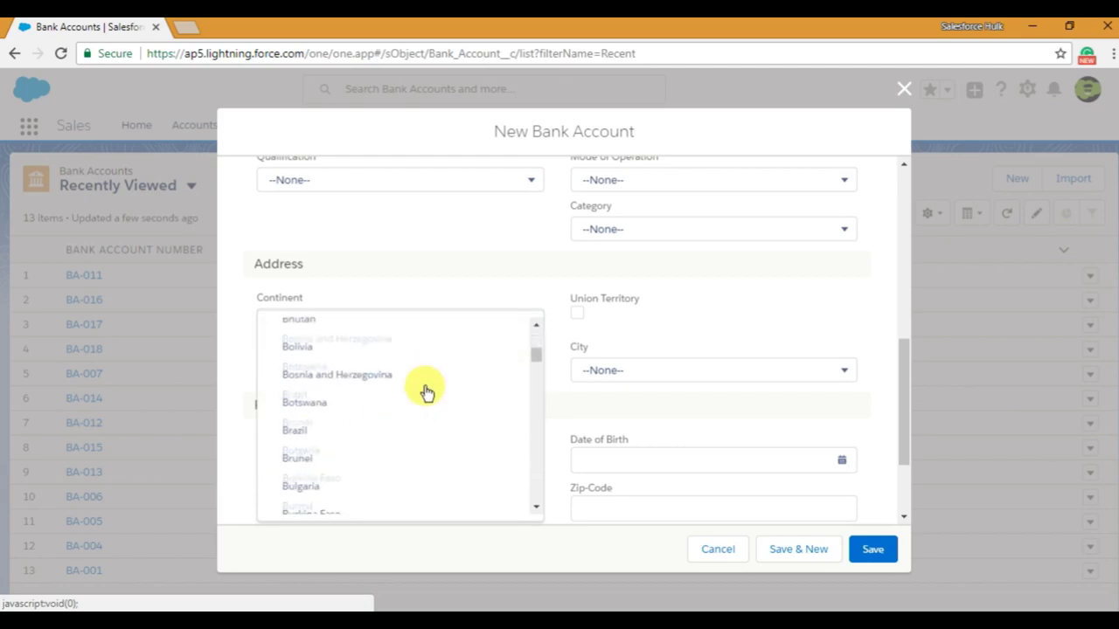
{"action": "scroll", "coordinate": [425, 392], "scroll_direction": "down", "scroll_amount": 15}
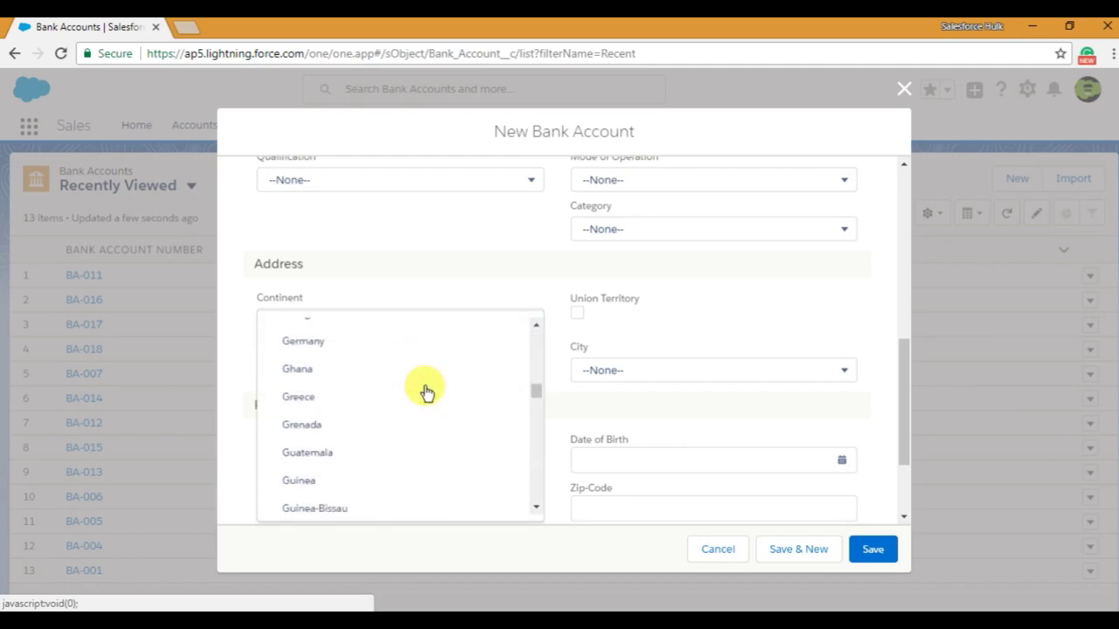
{"action": "scroll", "coordinate": [426, 392], "scroll_direction": "down", "scroll_amount": 8}
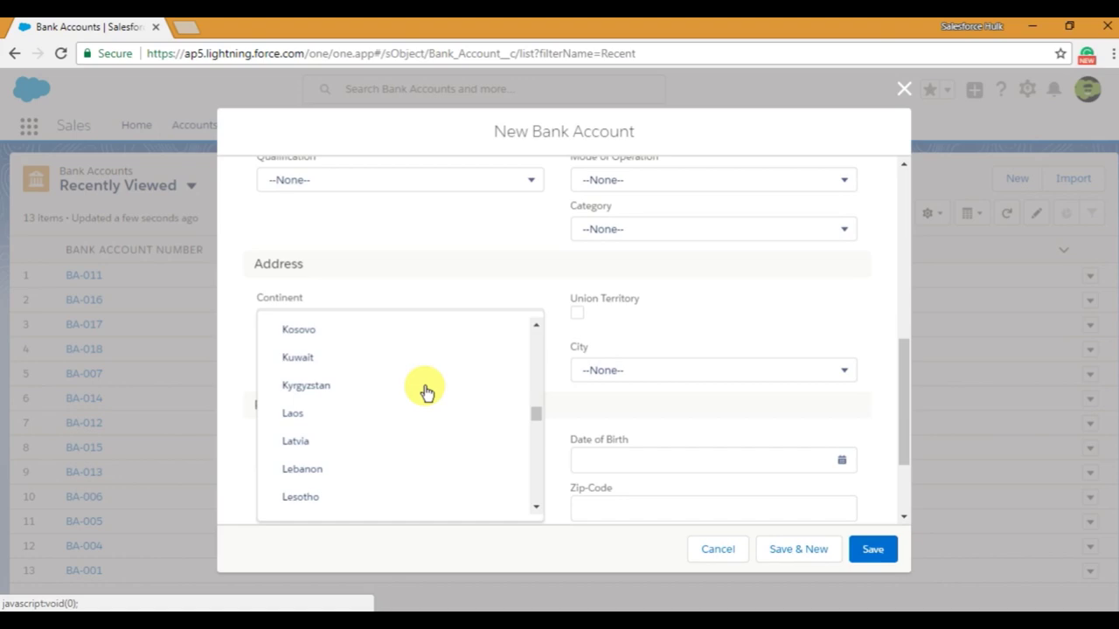
{"action": "scroll", "coordinate": [426, 392], "scroll_direction": "down", "scroll_amount": 8}
{"action": "scroll", "coordinate": [426, 392], "scroll_direction": "up", "scroll_amount": 6}
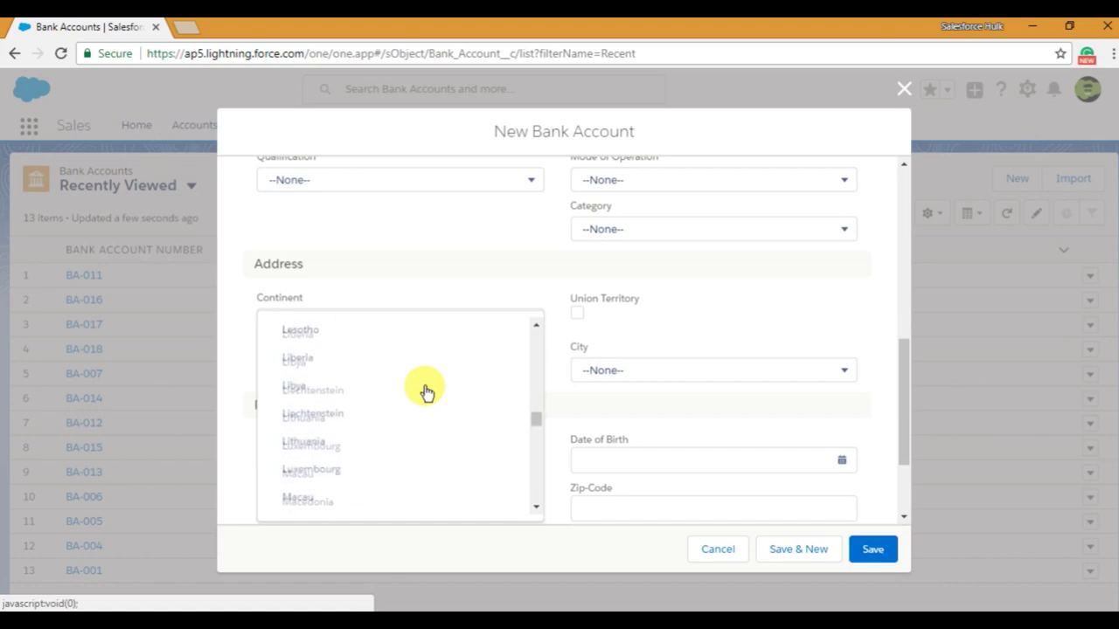
{"action": "scroll", "coordinate": [425, 393], "scroll_direction": "up", "scroll_amount": 20}
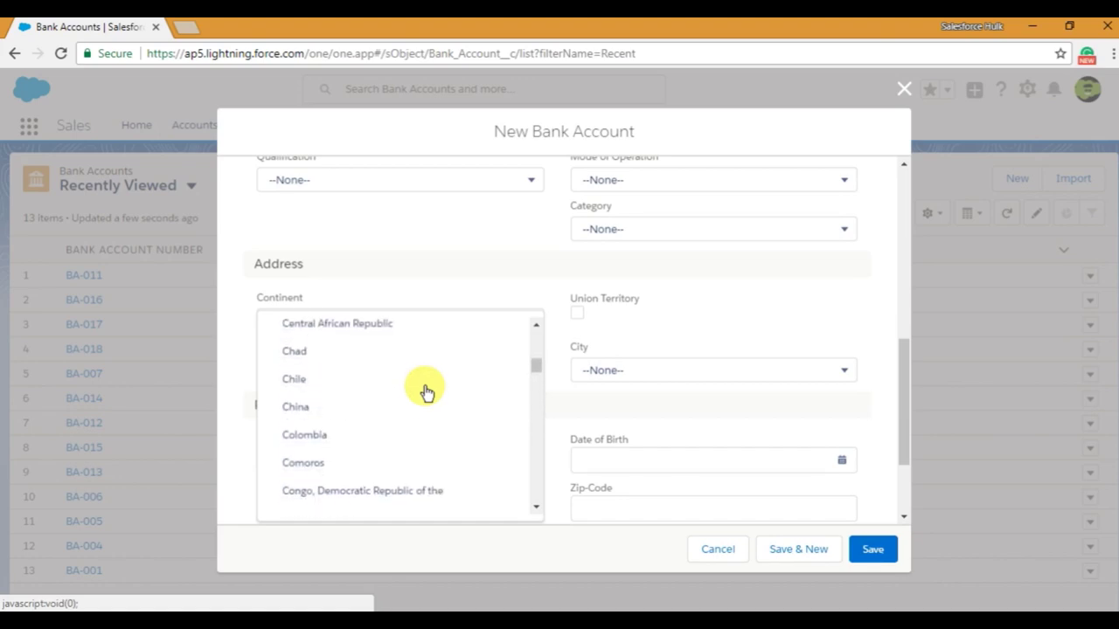
{"action": "scroll", "coordinate": [426, 392], "scroll_direction": "up", "scroll_amount": 10}
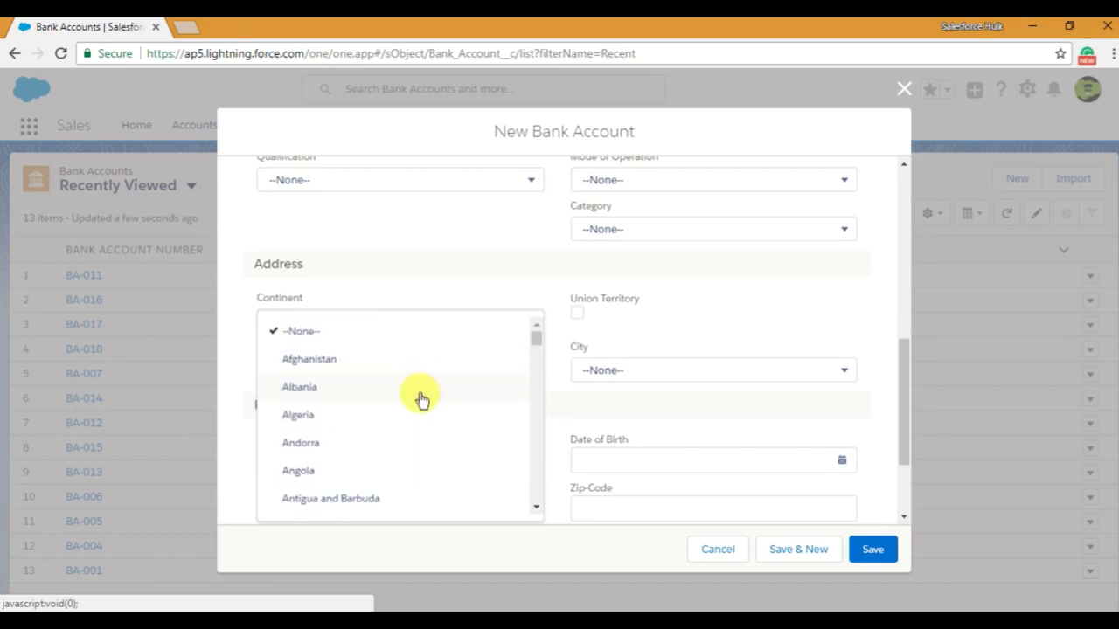
{"action": "scroll", "coordinate": [439, 419], "scroll_direction": "down", "scroll_amount": 10}
{"action": "left_click", "coordinate": [478, 288]}
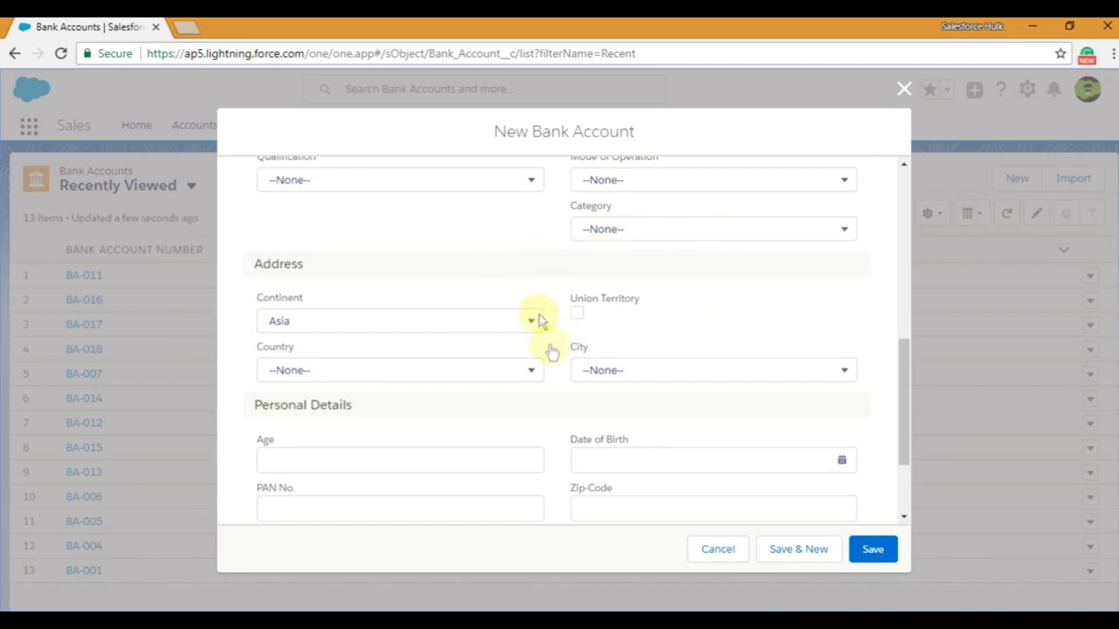
Look through the City options offered while Union Territory is off, leaving the city unselected
{"action": "left_click", "coordinate": [801, 382]}
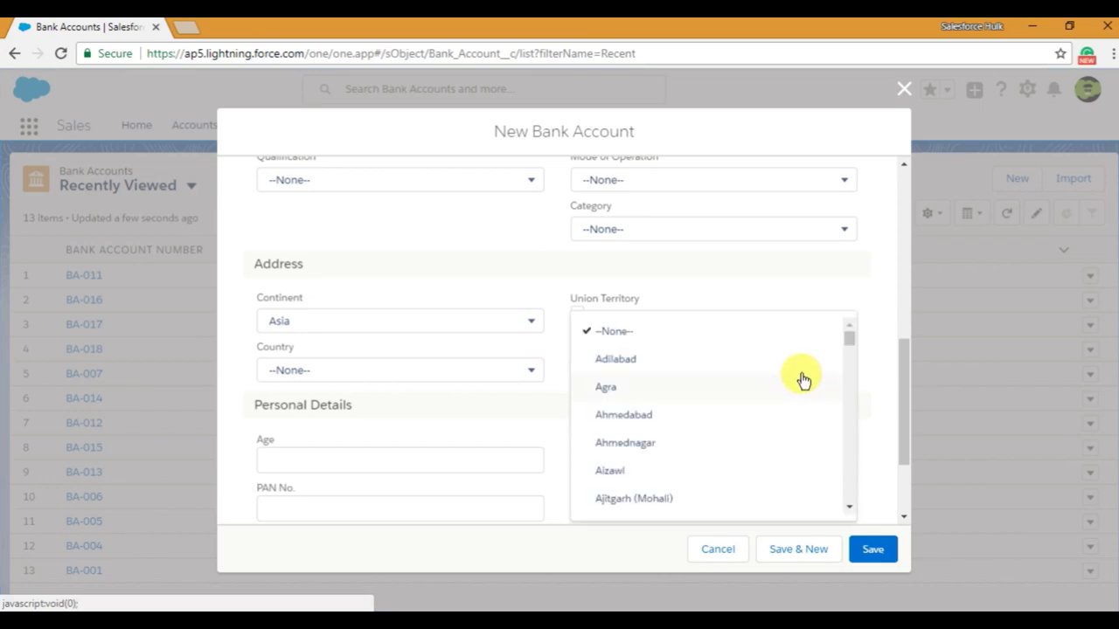
{"action": "scroll", "coordinate": [711, 397], "scroll_direction": "down", "scroll_amount": 10}
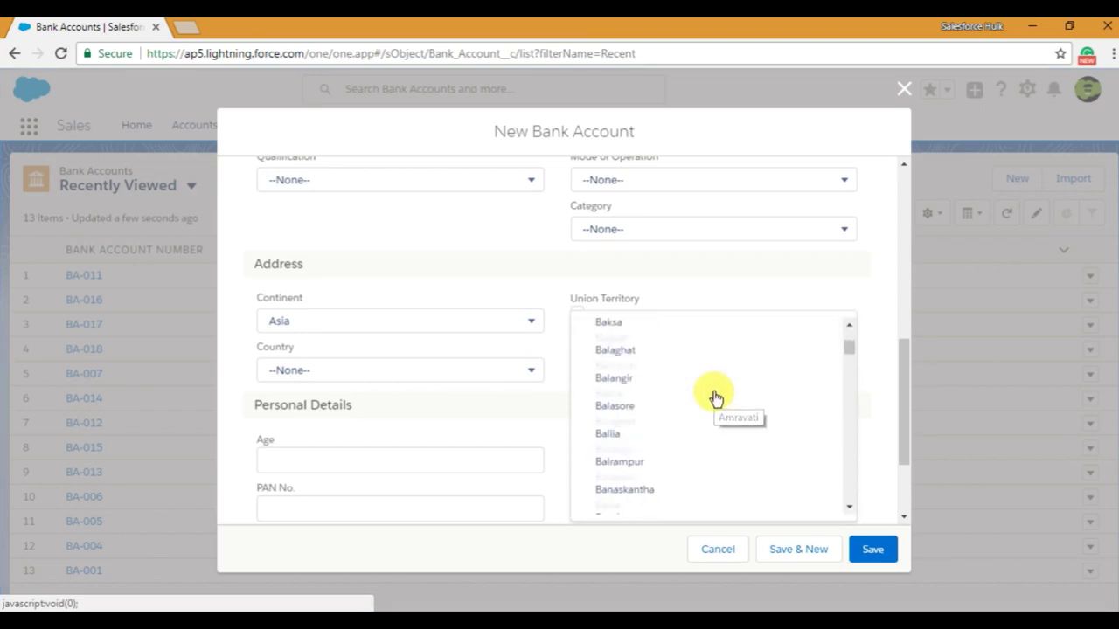
{"action": "scroll", "coordinate": [715, 399], "scroll_direction": "down", "scroll_amount": 8}
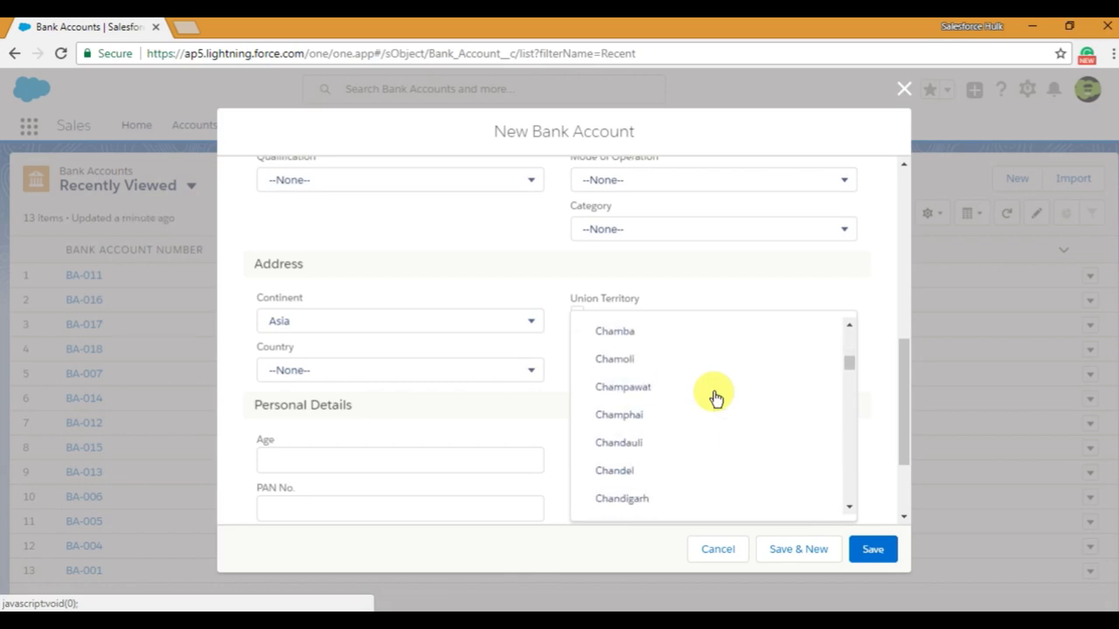
{"action": "scroll", "coordinate": [715, 399], "scroll_direction": "down", "scroll_amount": 8}
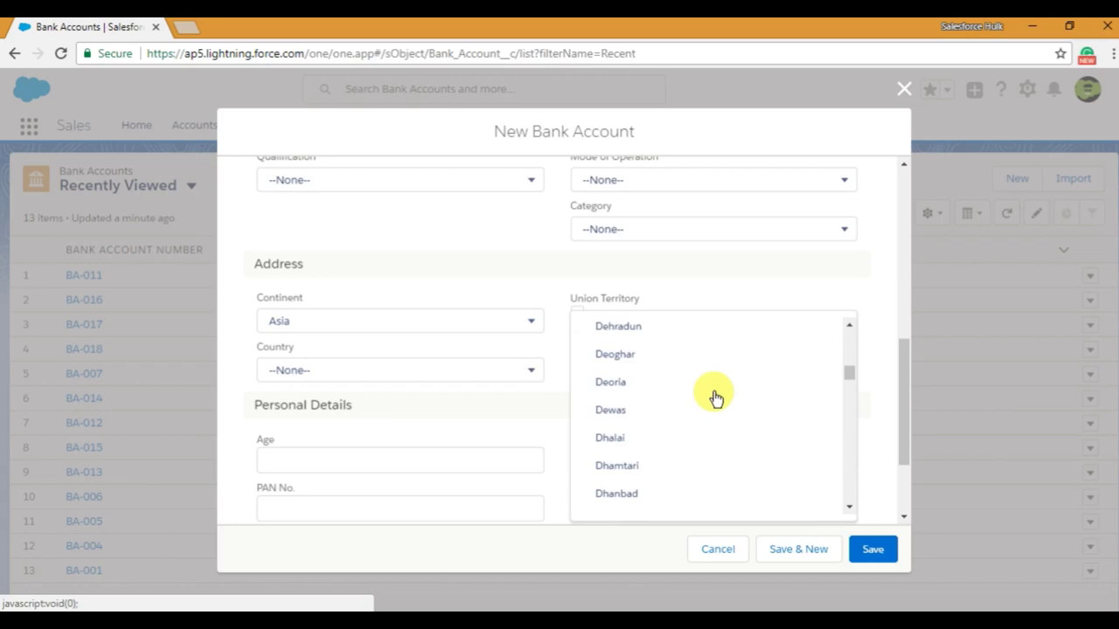
{"action": "scroll", "coordinate": [714, 399], "scroll_direction": "down", "scroll_amount": 10}
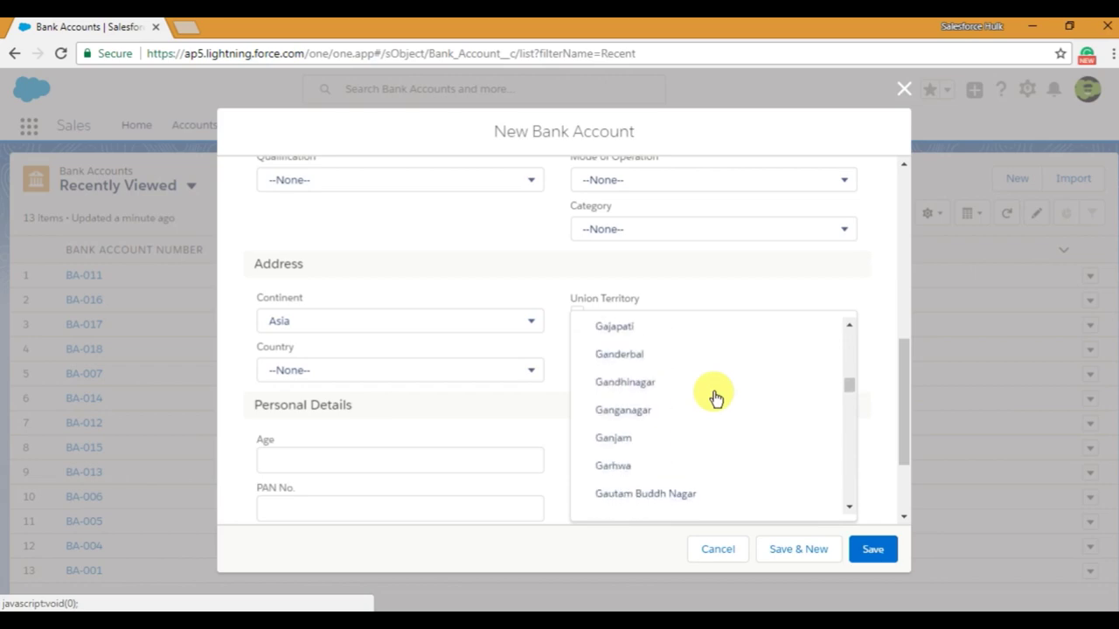
{"action": "scroll", "coordinate": [715, 398], "scroll_direction": "down", "scroll_amount": 10}
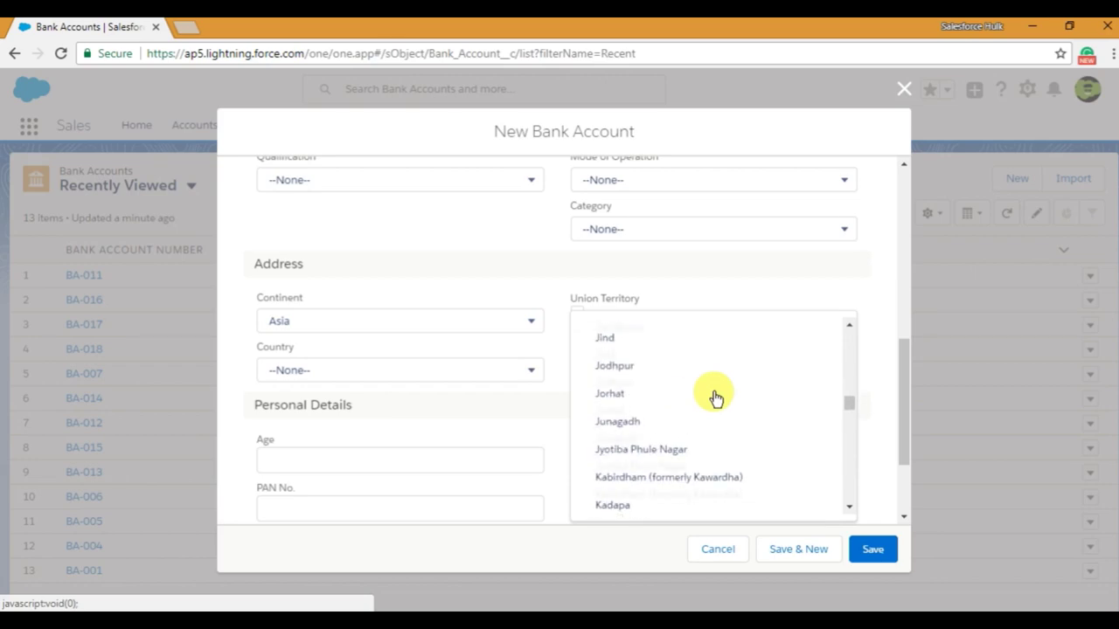
{"action": "scroll", "coordinate": [715, 398], "scroll_direction": "down", "scroll_amount": 10}
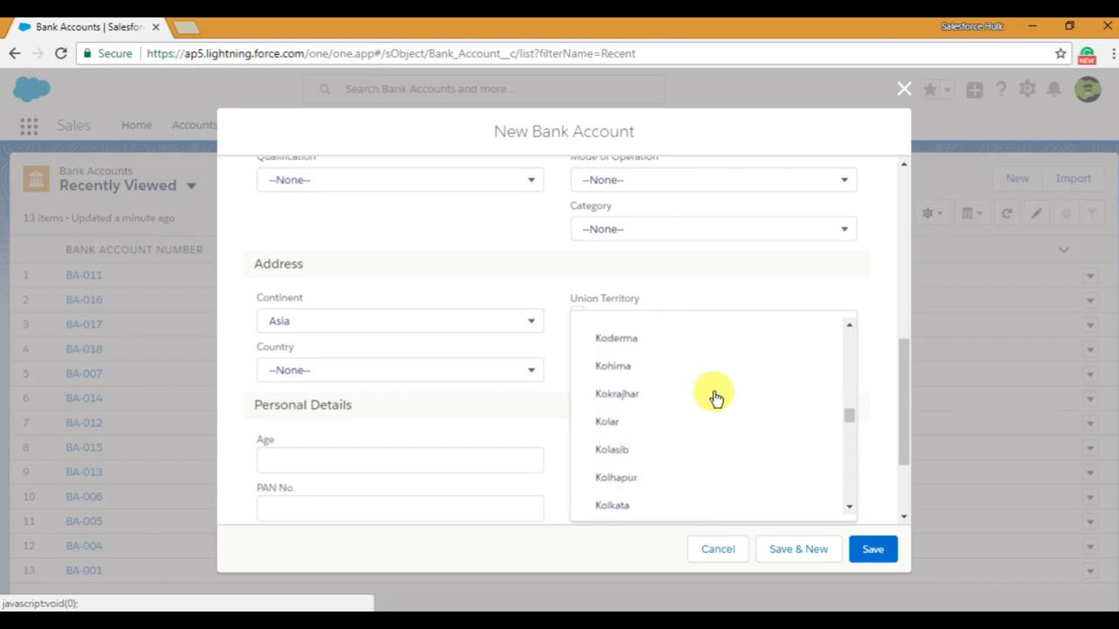
{"action": "scroll", "coordinate": [714, 399], "scroll_direction": "down", "scroll_amount": 8}
{"action": "left_click", "coordinate": [881, 320]}
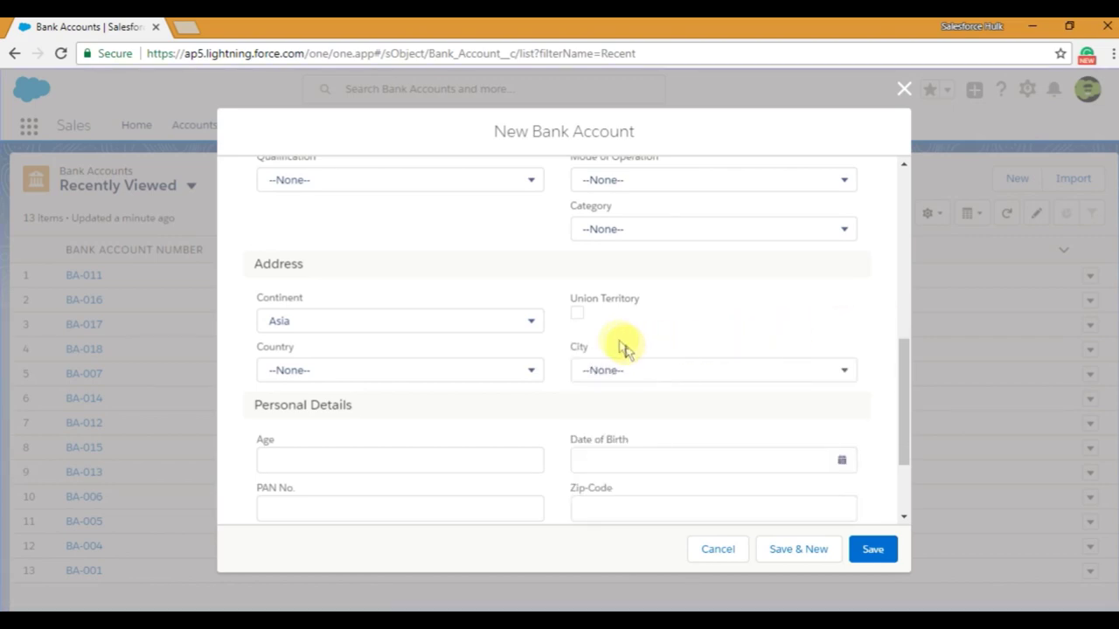
Check the City options with Union Territory enabled, and discard the new bank account record without saving
{"action": "left_click", "coordinate": [579, 313]}
{"action": "left_click", "coordinate": [845, 372]}
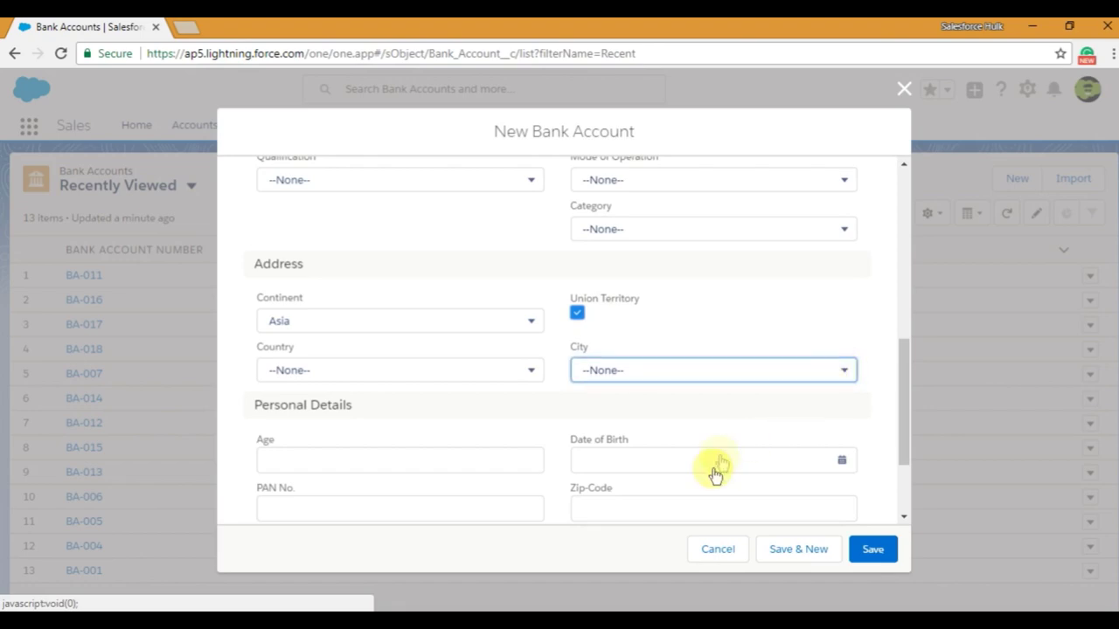
{"action": "scroll", "coordinate": [674, 429], "scroll_direction": "down", "scroll_amount": 10}
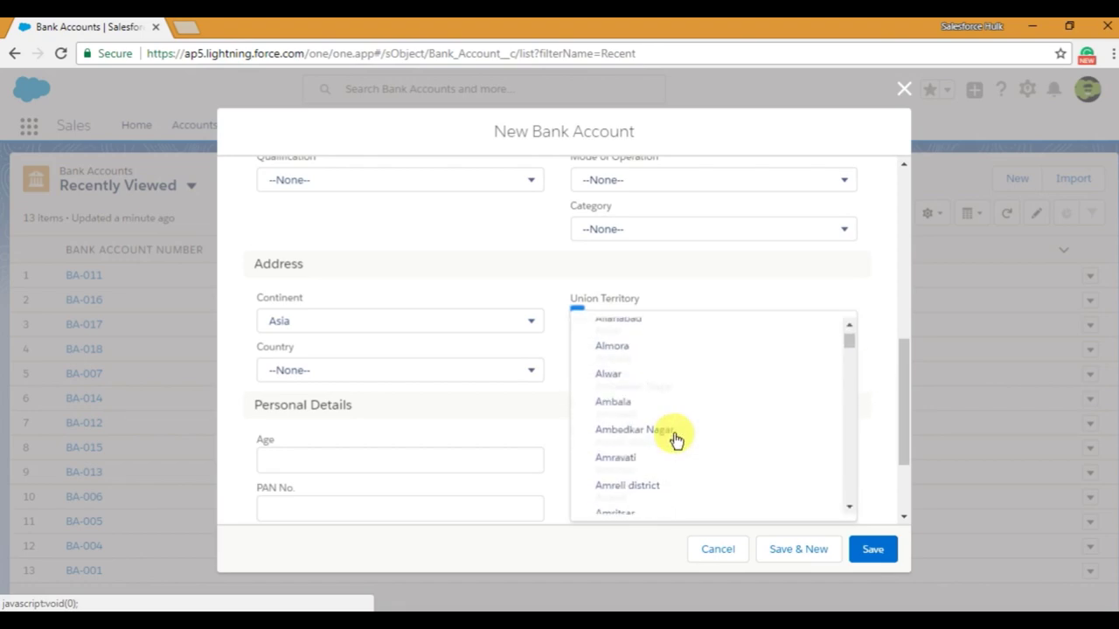
{"action": "scroll", "coordinate": [674, 432], "scroll_direction": "down", "scroll_amount": 10}
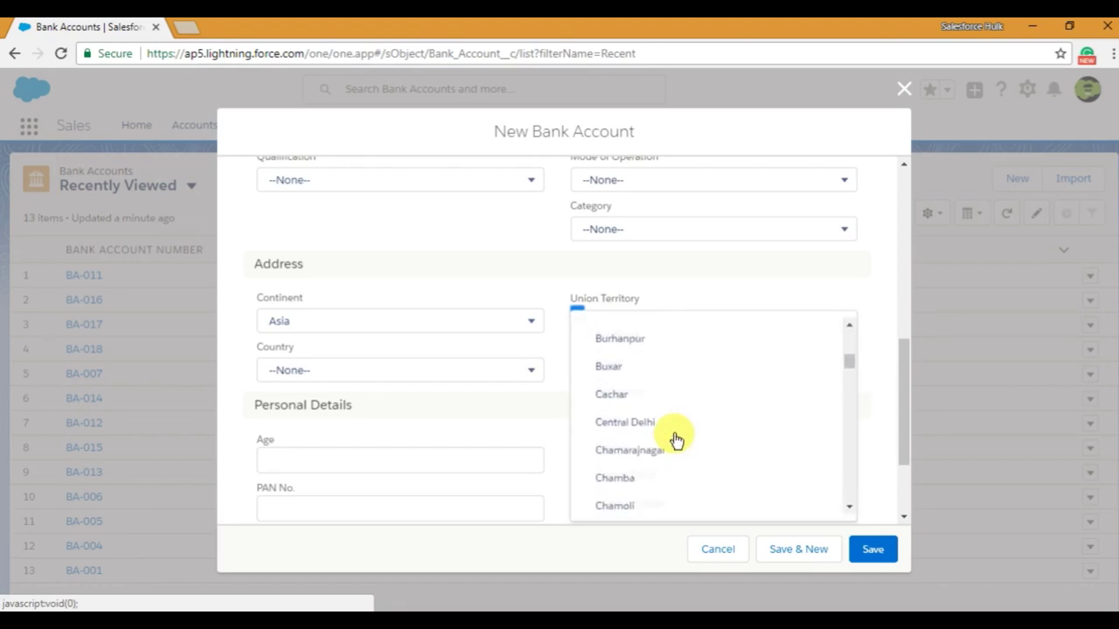
{"action": "left_click", "coordinate": [657, 301]}
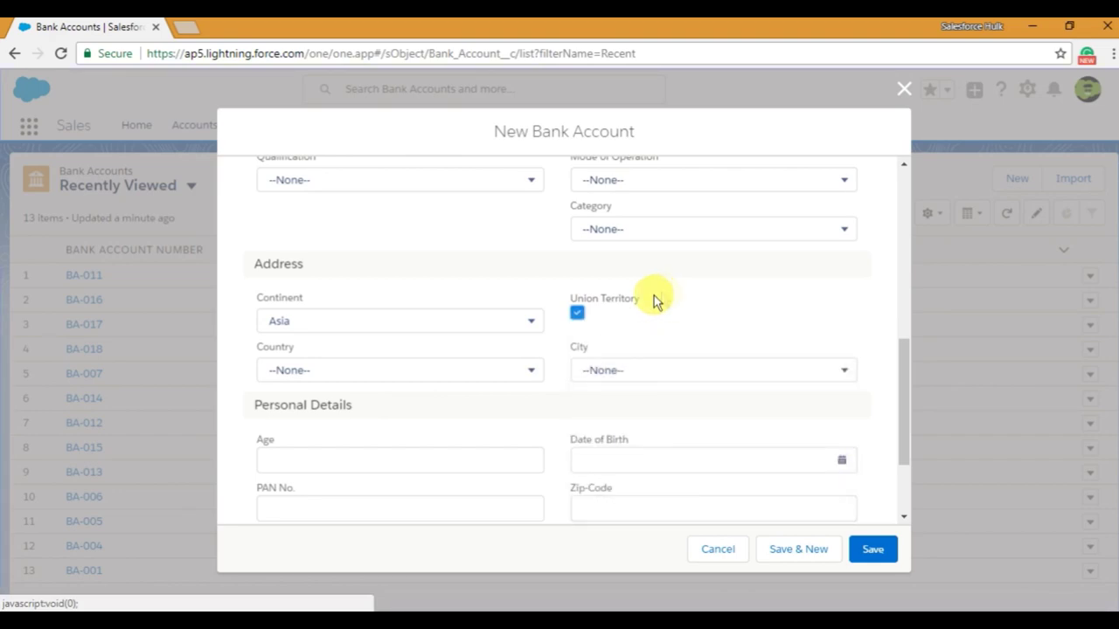
{"action": "left_click", "coordinate": [577, 315]}
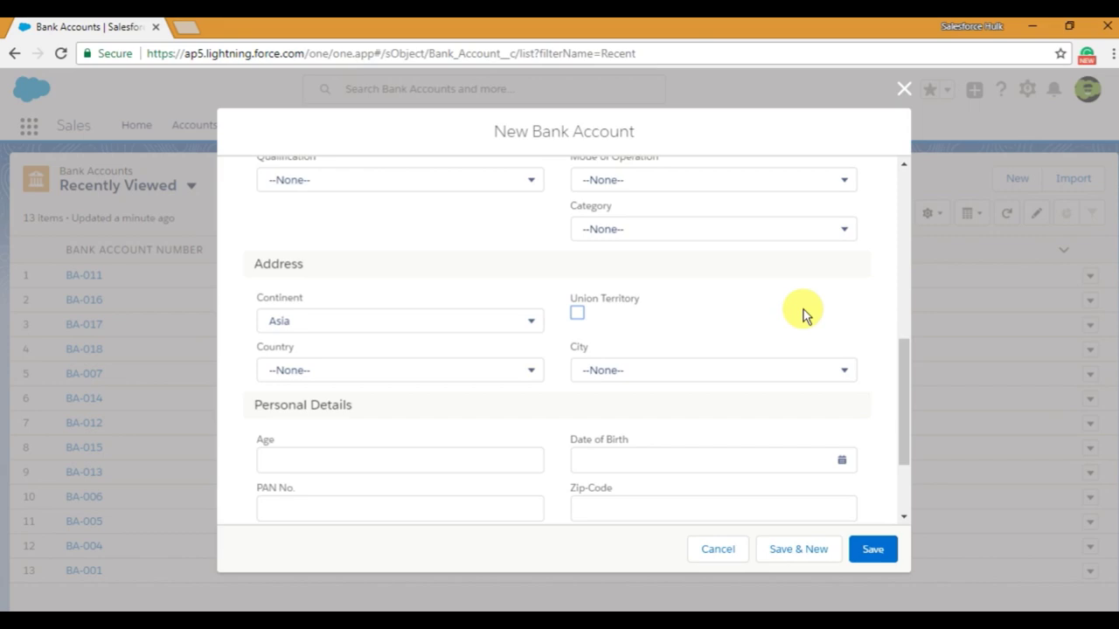
{"action": "left_click", "coordinate": [905, 91]}
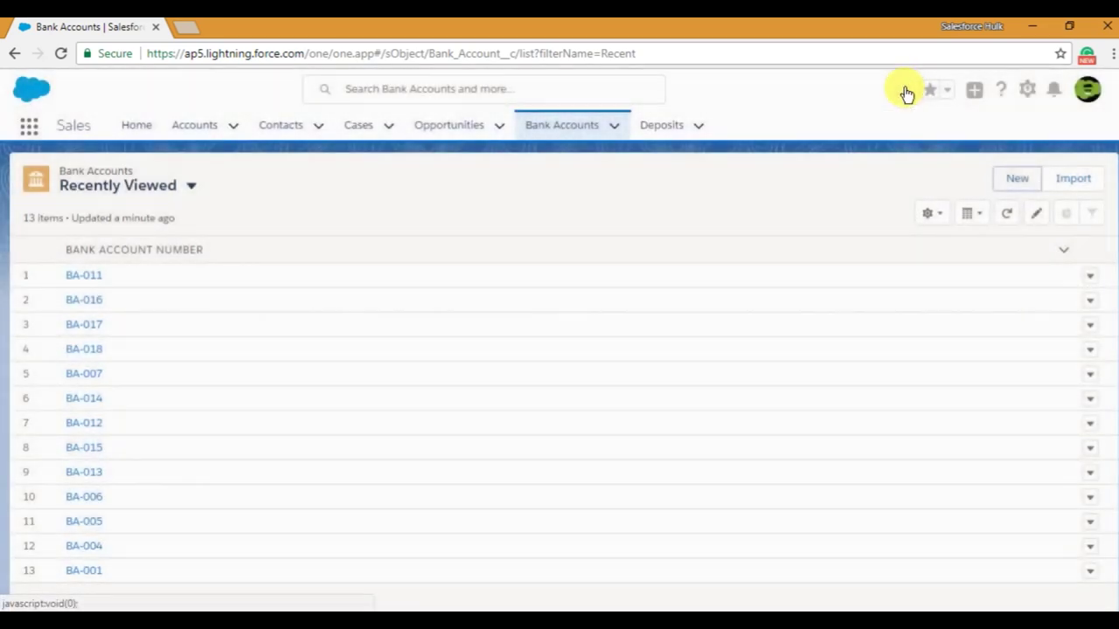
Open the Bank Account custom object's details in the Object Manager of Setup
{"action": "left_click", "coordinate": [1029, 93]}
{"action": "left_click", "coordinate": [985, 145]}
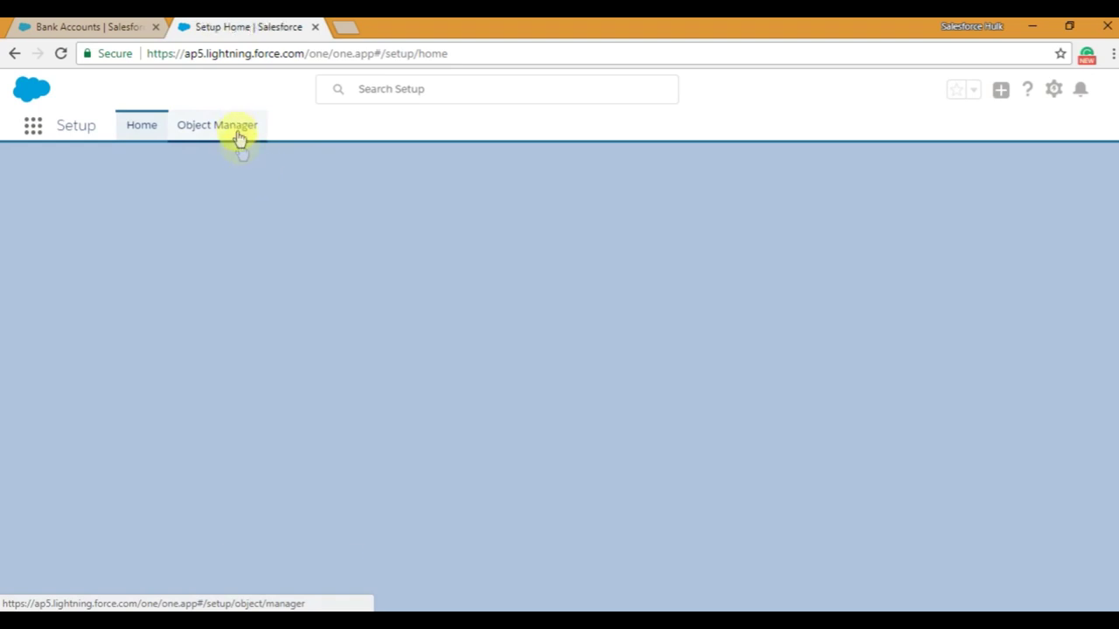
{"action": "left_click", "coordinate": [239, 129]}
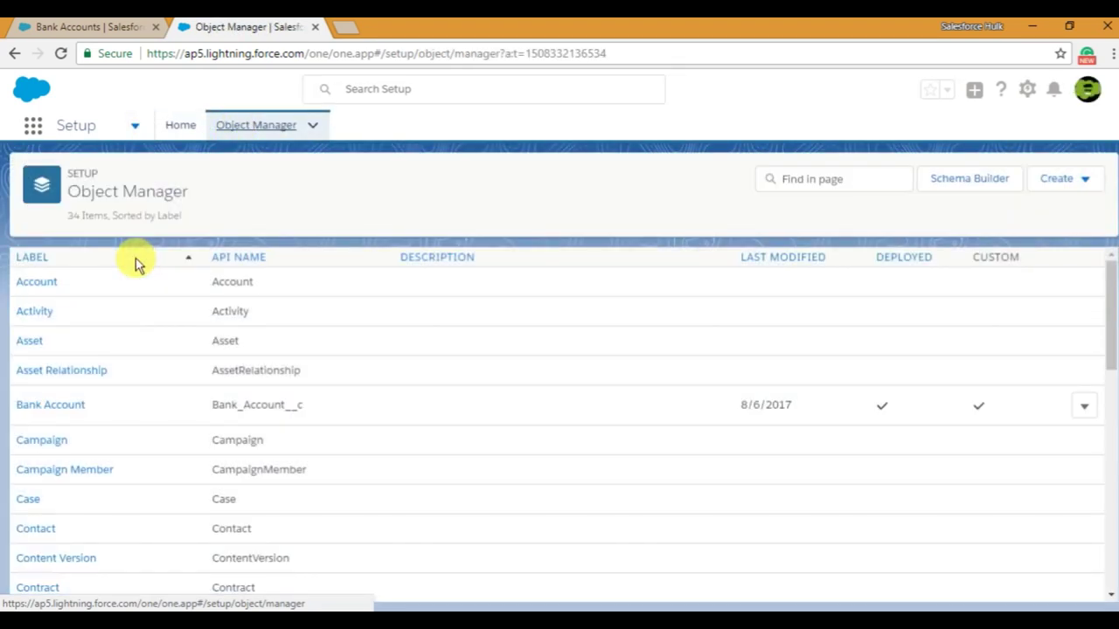
{"action": "scroll", "coordinate": [135, 262], "scroll_direction": "down", "scroll_amount": 4}
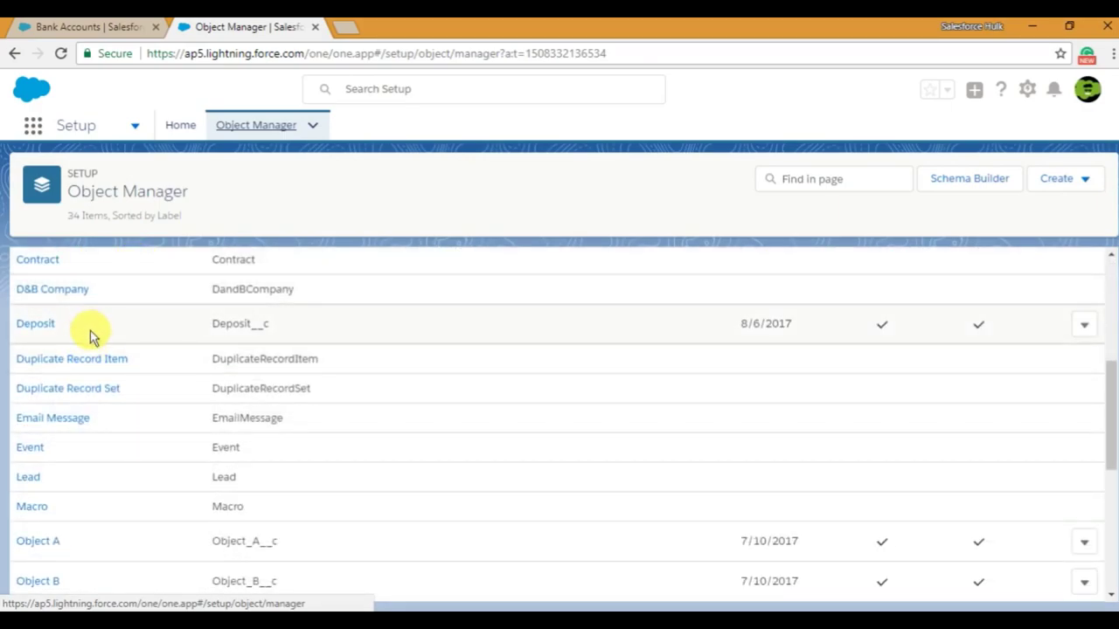
{"action": "scroll", "coordinate": [92, 336], "scroll_direction": "down", "scroll_amount": 3}
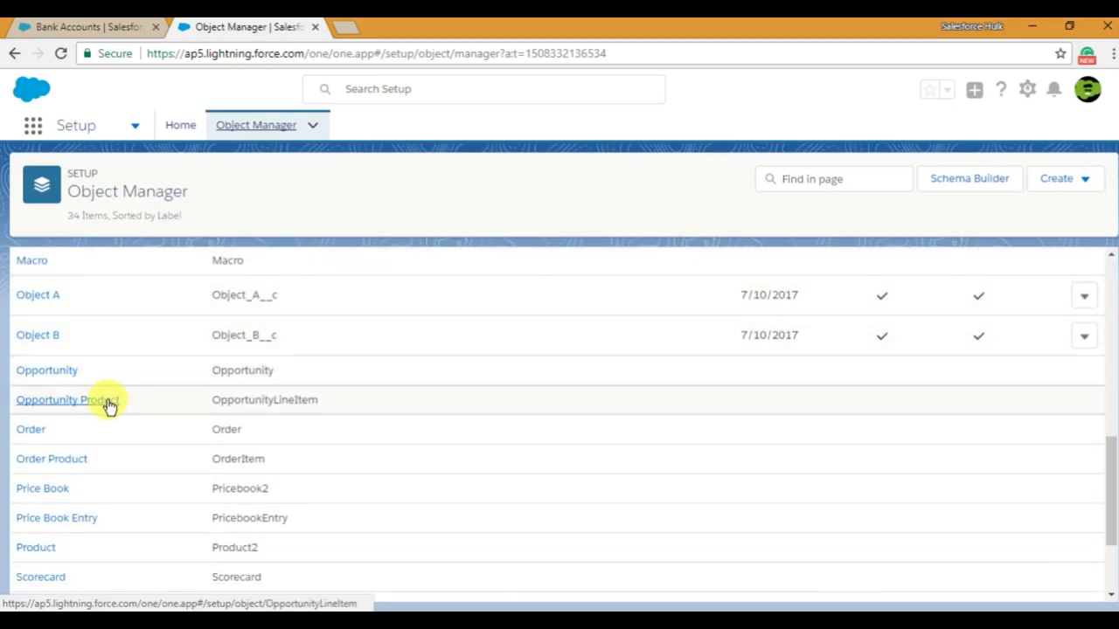
{"action": "scroll", "coordinate": [108, 404], "scroll_direction": "up", "scroll_amount": 10}
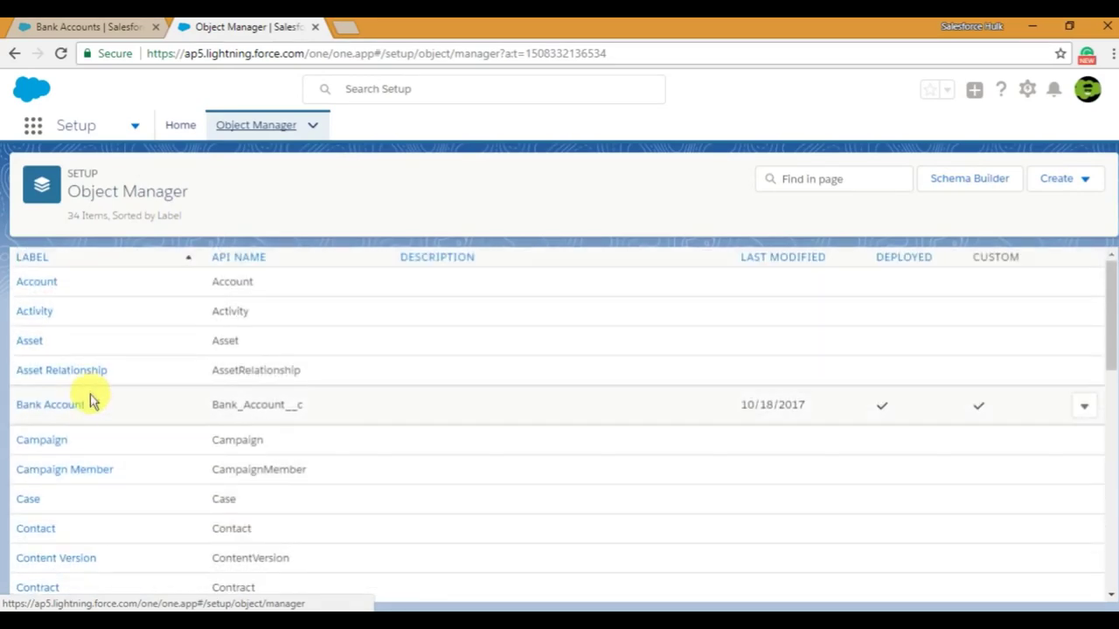
{"action": "left_click", "coordinate": [70, 405]}
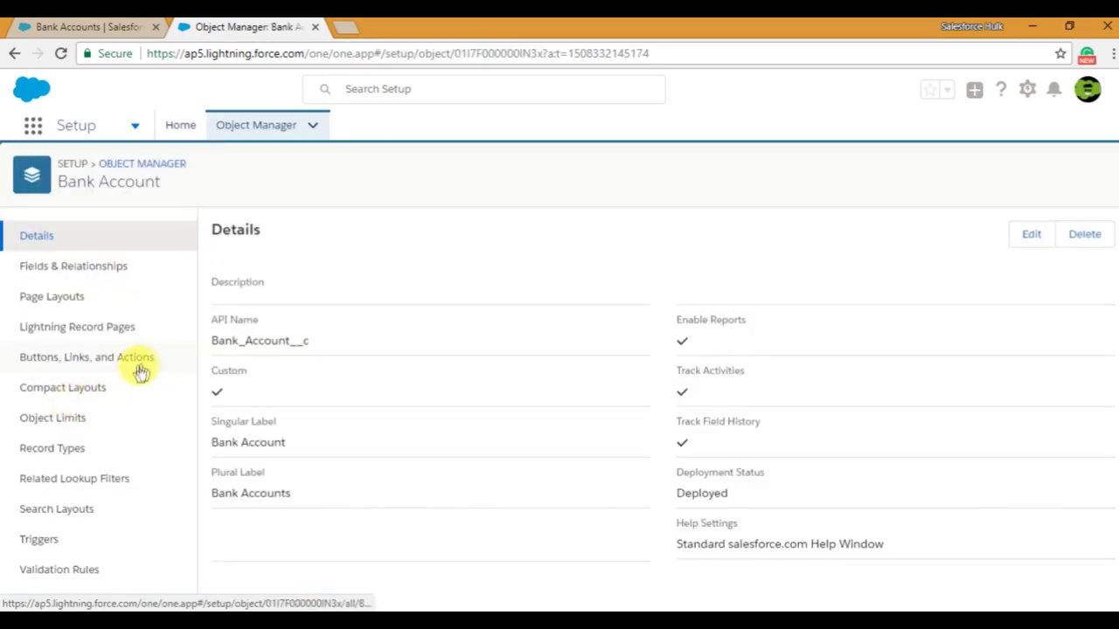
Start a new field dependency from the Bank Account object's fields and relationships
{"action": "left_click", "coordinate": [118, 277]}
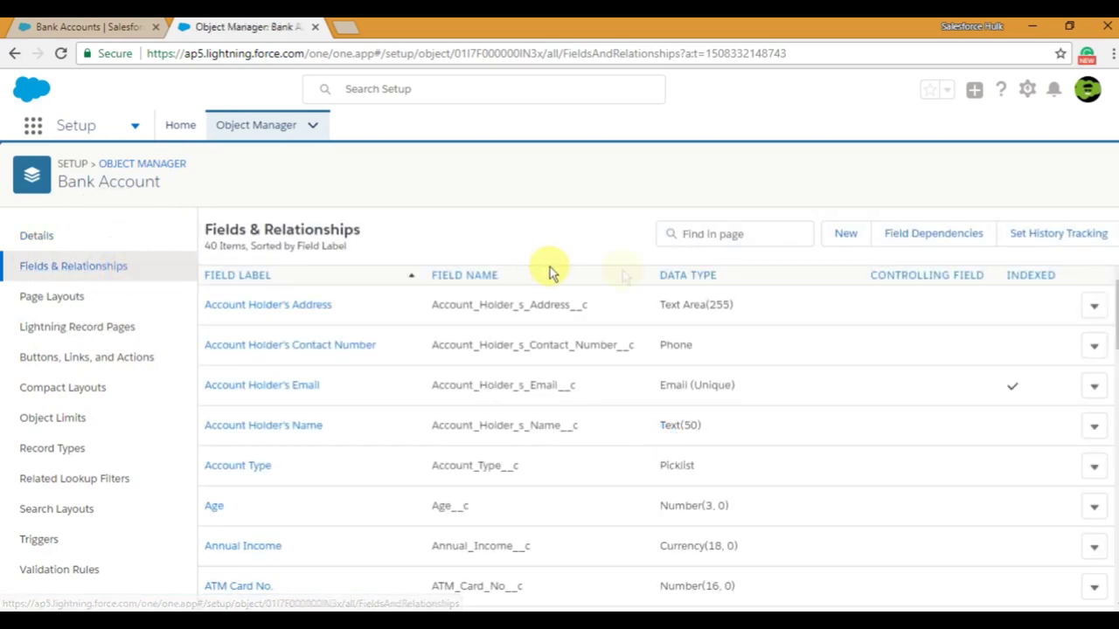
{"action": "left_click", "coordinate": [948, 250]}
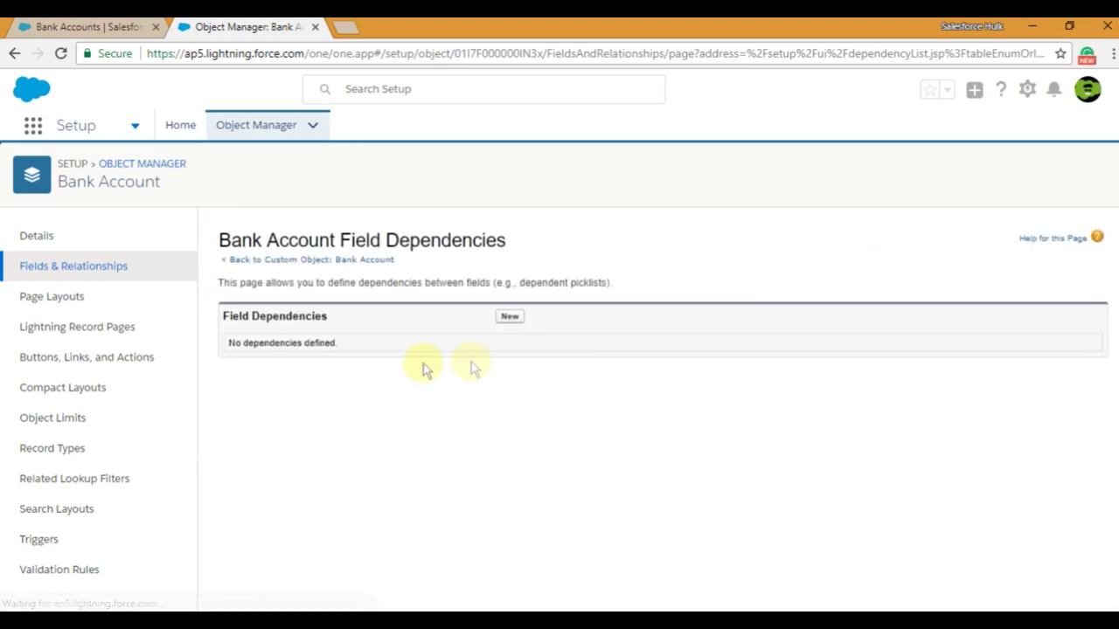
{"action": "left_click", "coordinate": [508, 319]}
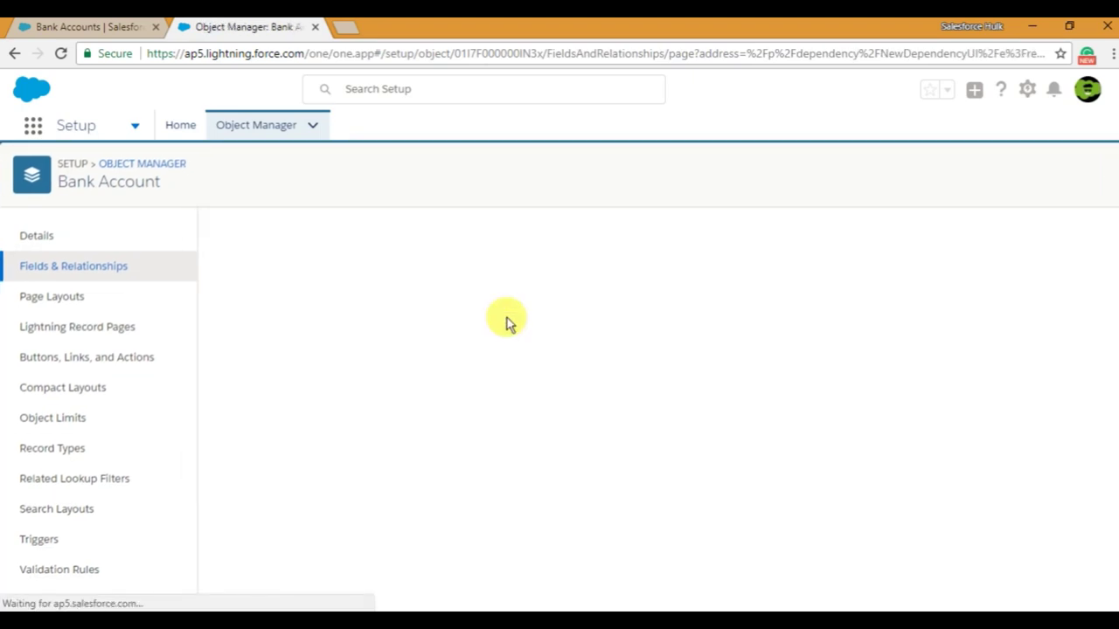
Set Continent as the controlling field and Country as the dependent field
{"action": "left_click", "coordinate": [499, 406]}
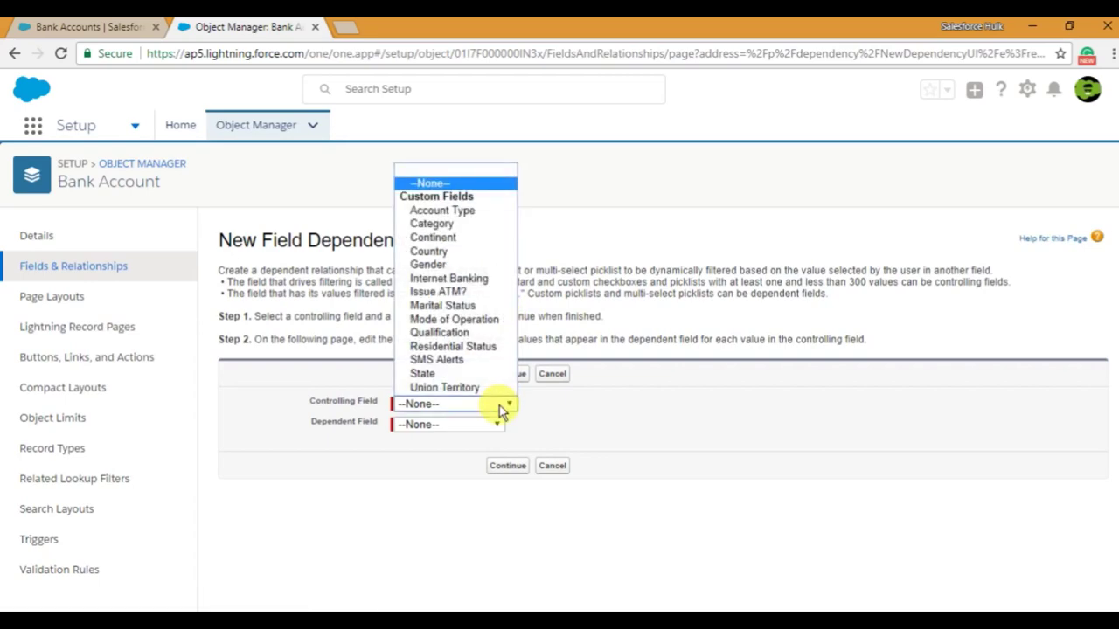
{"action": "left_click", "coordinate": [491, 240]}
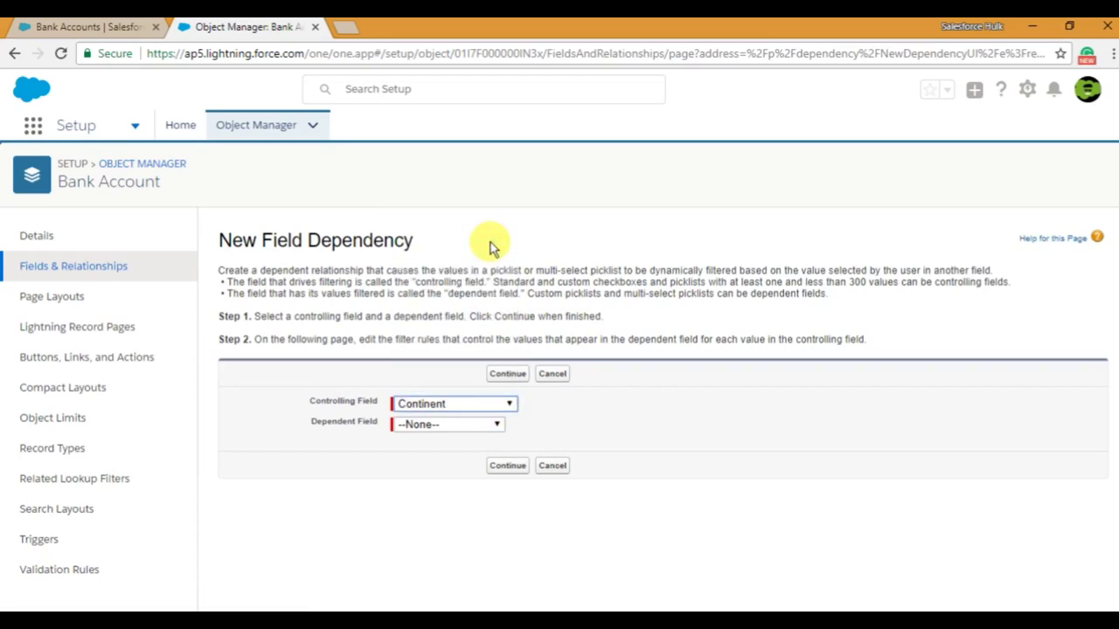
{"action": "left_click", "coordinate": [486, 427]}
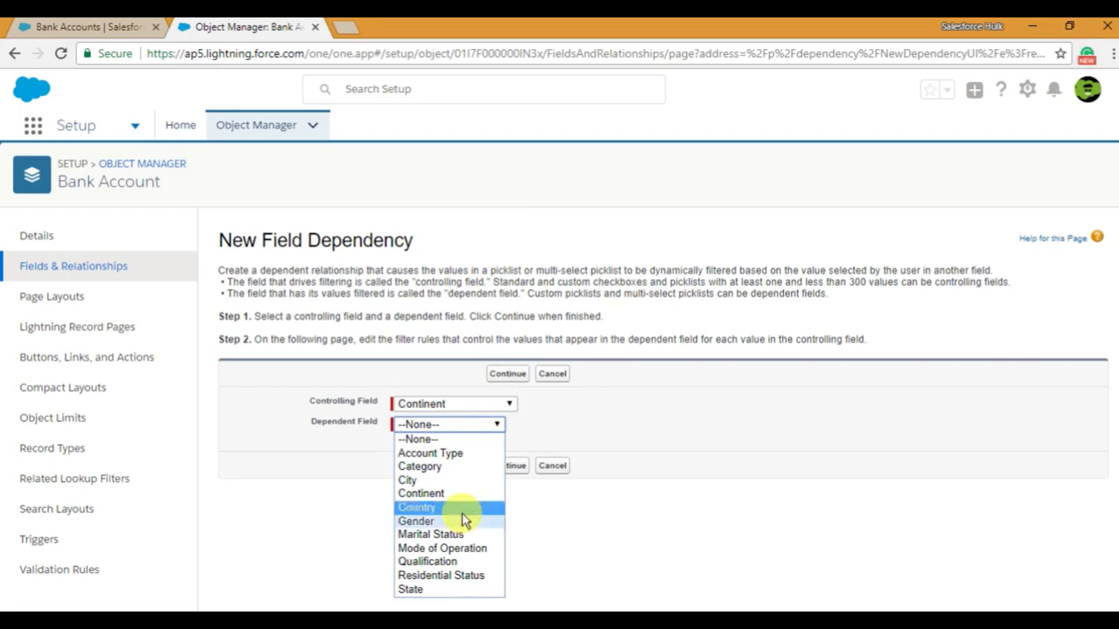
{"action": "left_click", "coordinate": [463, 519]}
Review the available controlling and dependent fields, keep Continent and Country, and continue to the grid of country values per continent
{"action": "left_click", "coordinate": [484, 404]}
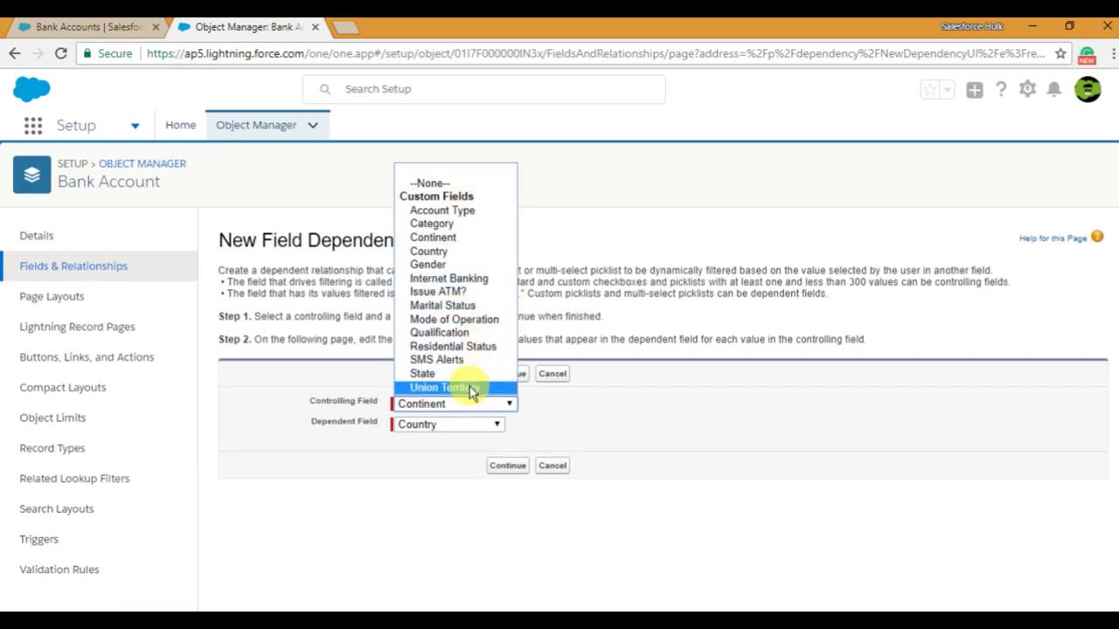
{"action": "left_click", "coordinate": [466, 424]}
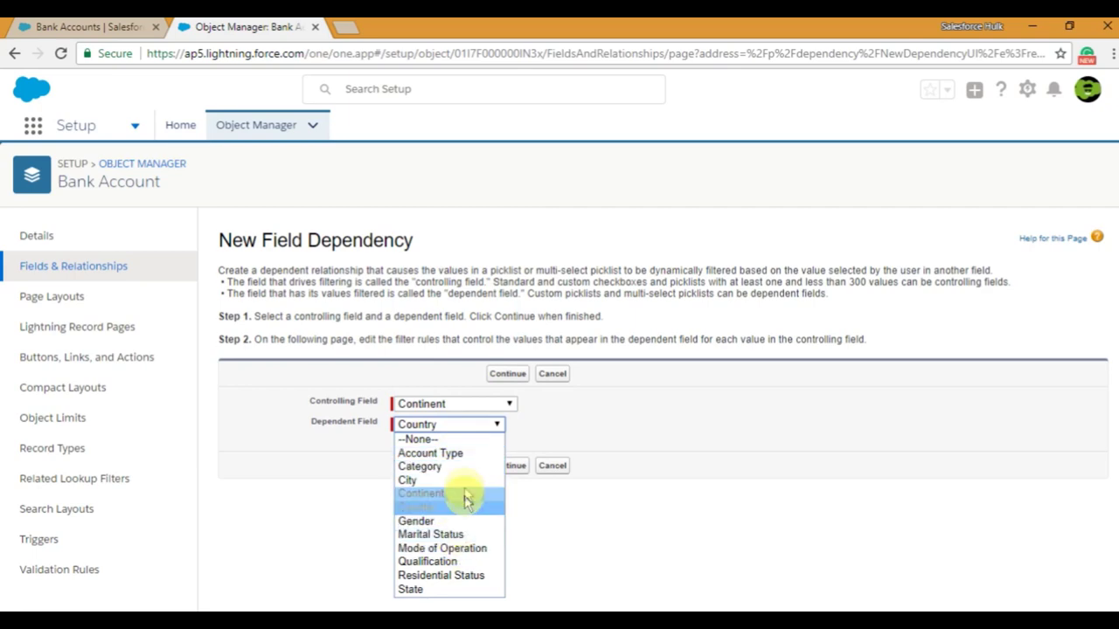
{"action": "left_click", "coordinate": [560, 423]}
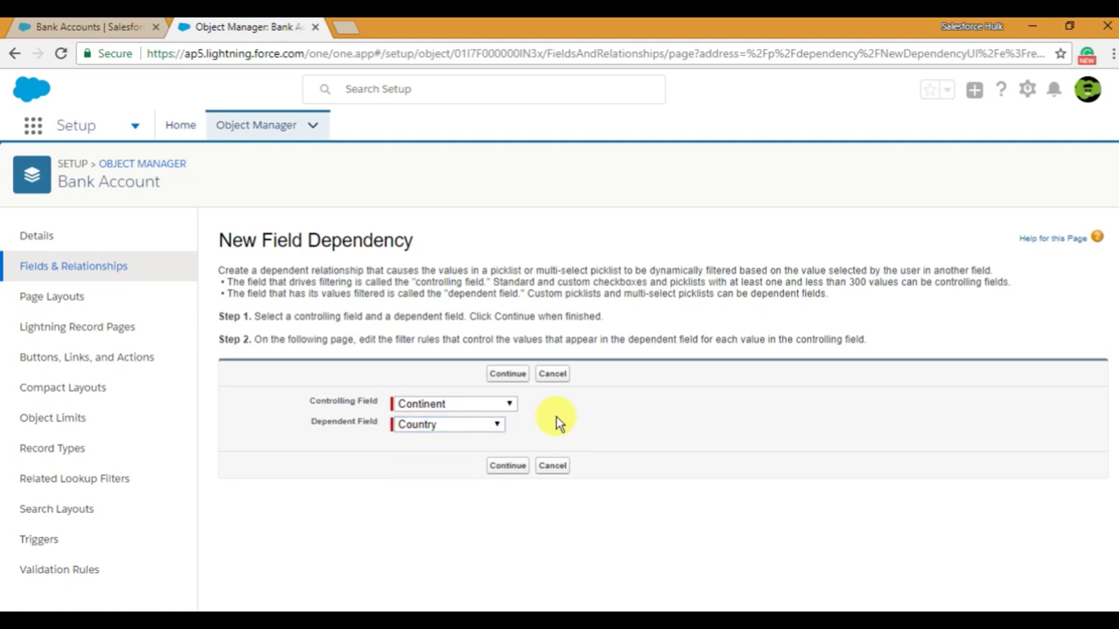
{"action": "left_click", "coordinate": [506, 382]}
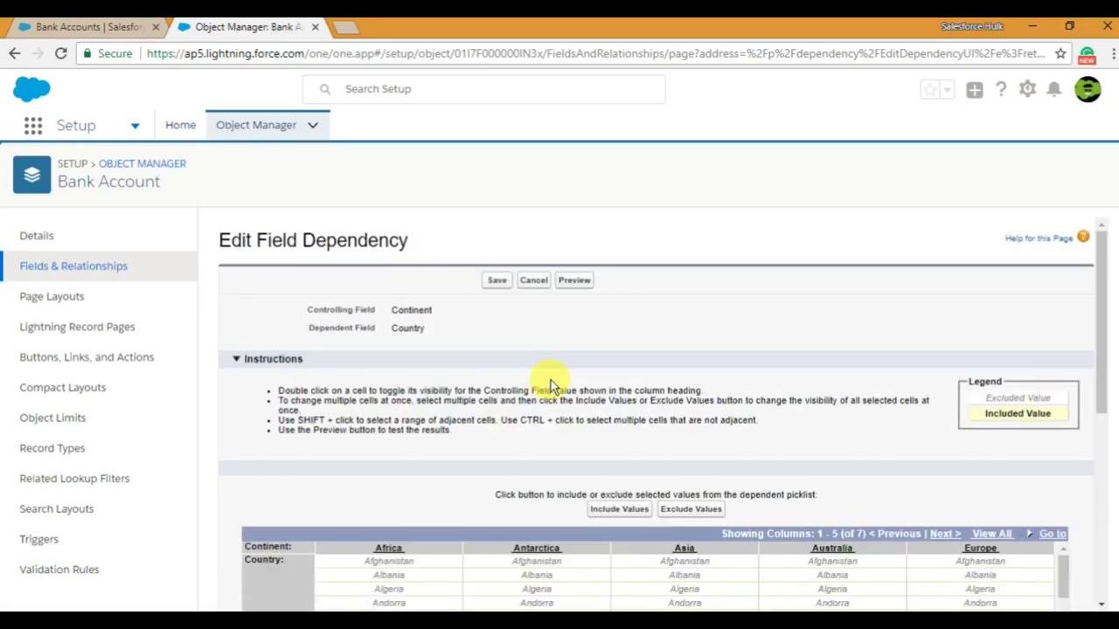
{"action": "scroll", "coordinate": [550, 385], "scroll_direction": "down", "scroll_amount": 2}
{"action": "scroll", "coordinate": [551, 381], "scroll_direction": "down", "scroll_amount": 2}
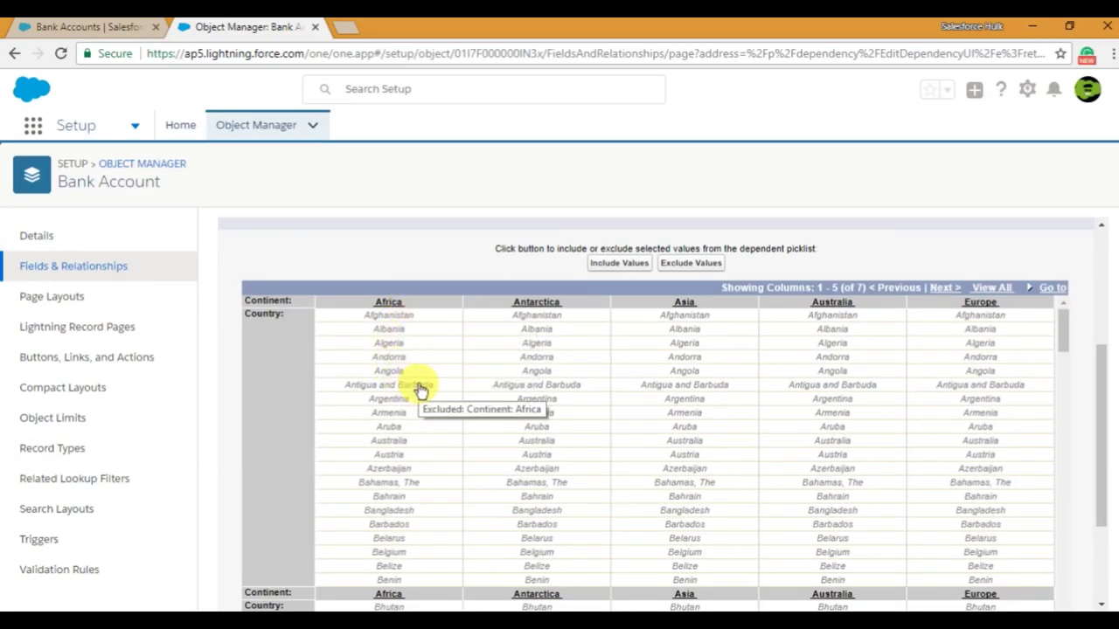
Open the desktop text file listing countries grouped by continents in a maximized Notepad window and read the African countries
{"action": "key", "text": "alt+Tab"}
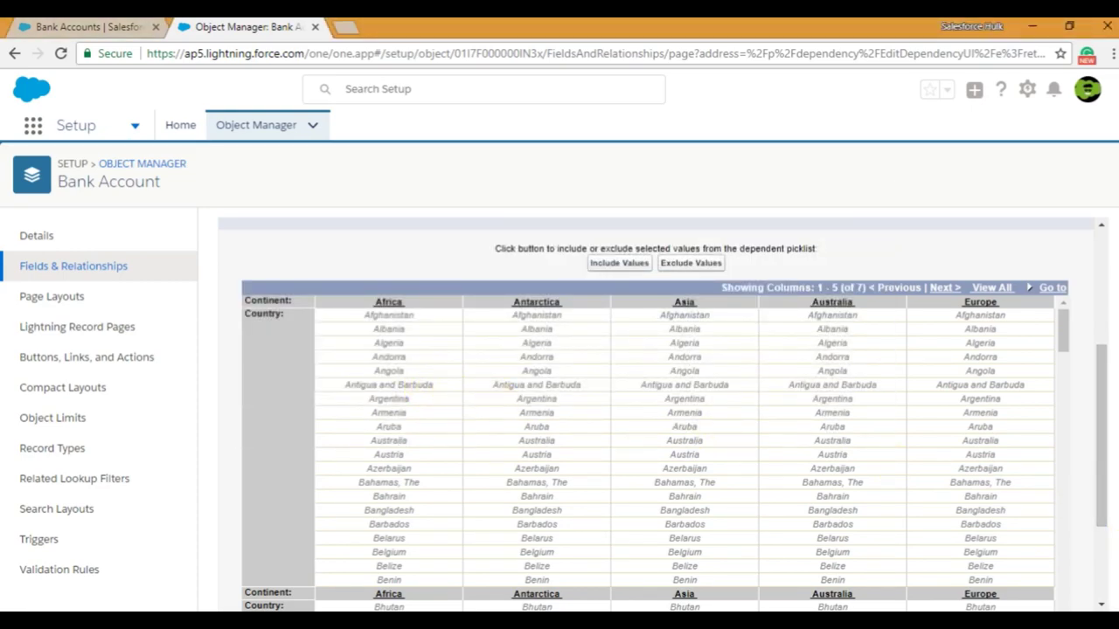
{"action": "key", "text": "super+d"}
{"action": "double_click", "coordinate": [44, 79]}
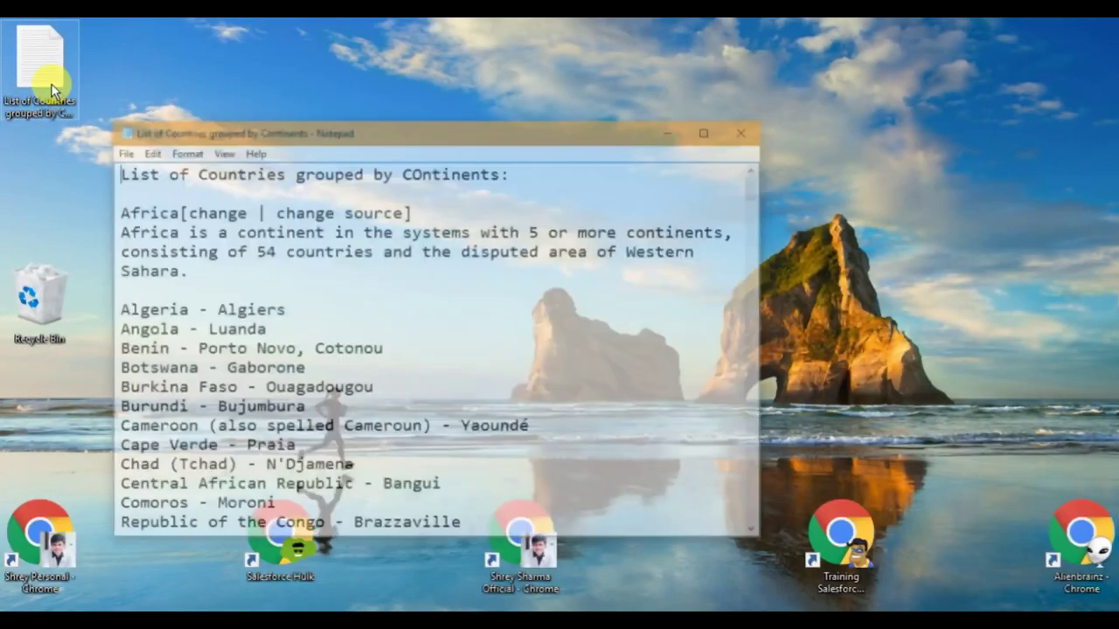
{"action": "double_click", "coordinate": [389, 131]}
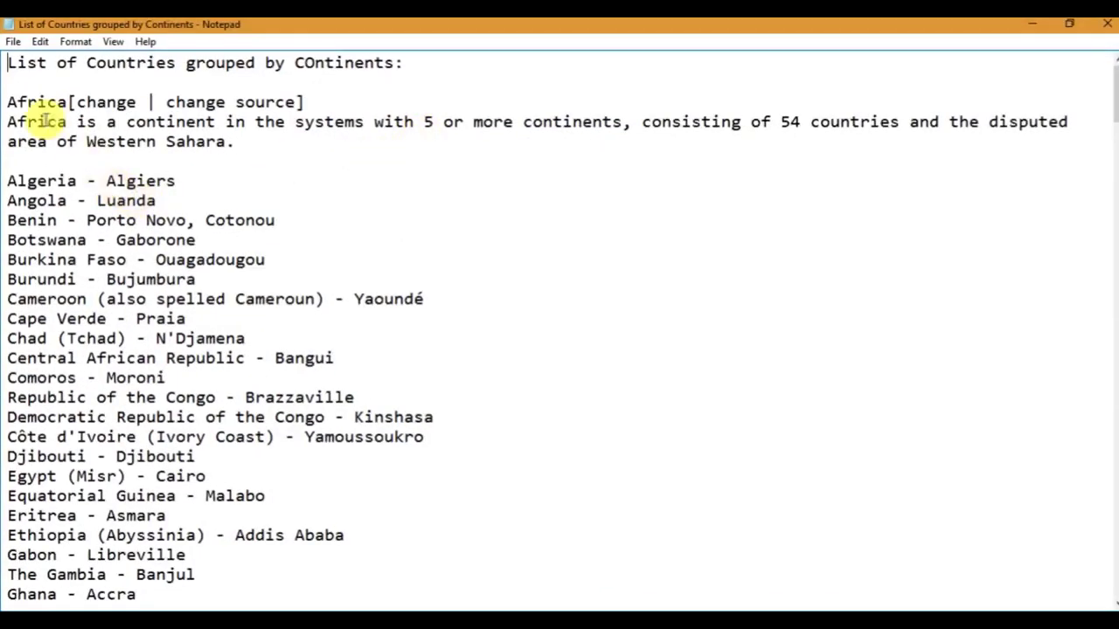
{"action": "scroll", "coordinate": [65, 142], "scroll_direction": "down", "scroll_amount": 1}
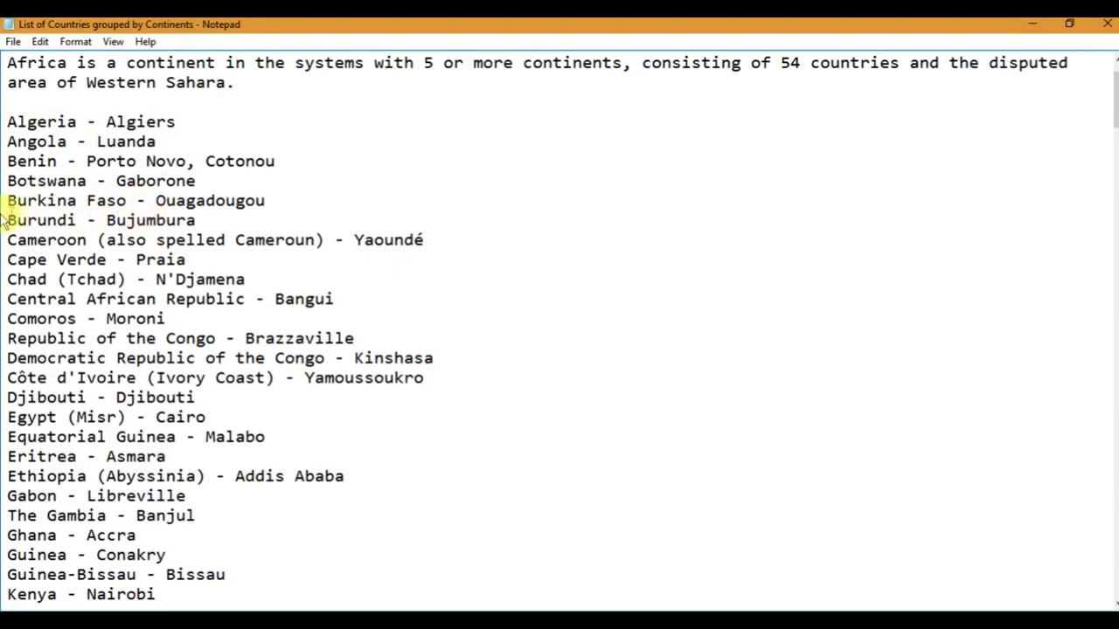
Switch back to Salesforce in Chrome and select Algeria and Angola together in the Africa column of the dependency grid
{"action": "key", "text": "alt+Tab"}
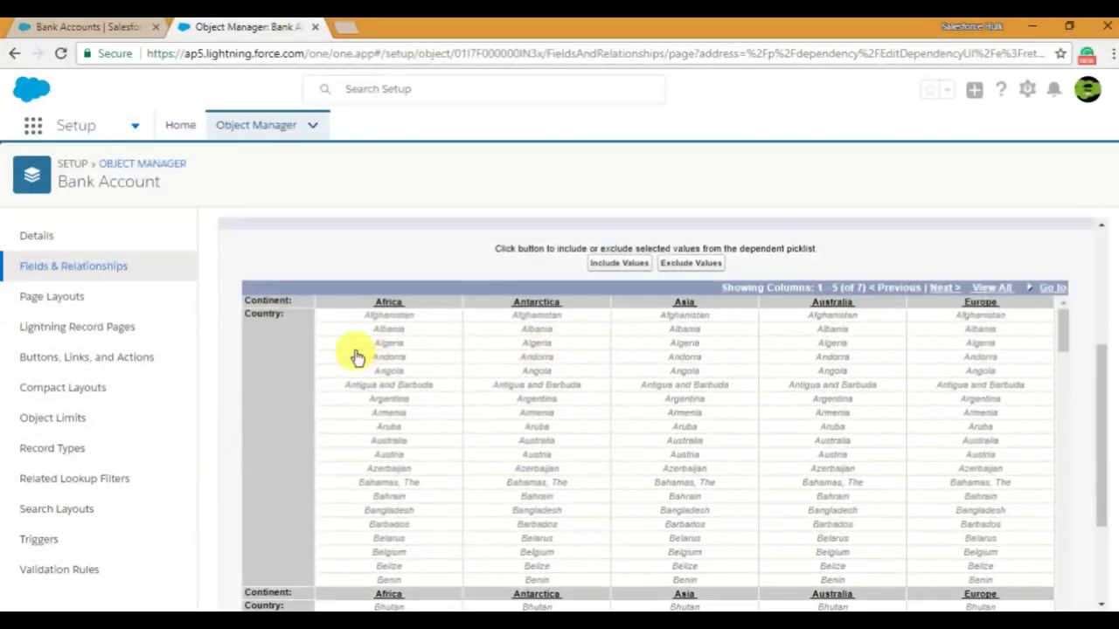
{"action": "left_click", "coordinate": [409, 343]}
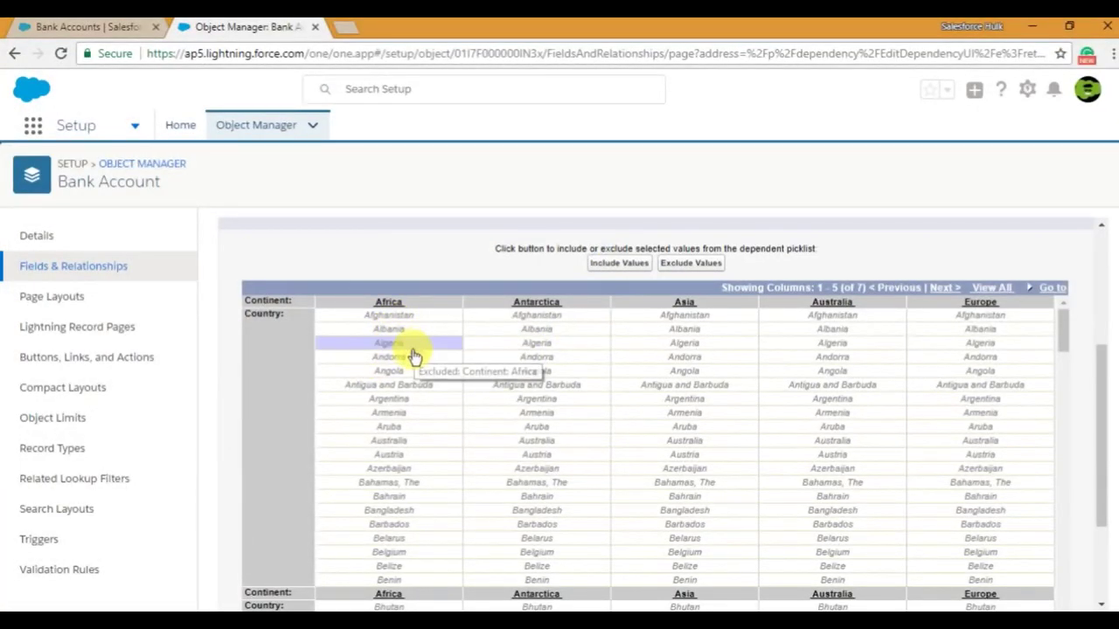
{"action": "left_click", "coordinate": [414, 371], "text": "ctrl"}
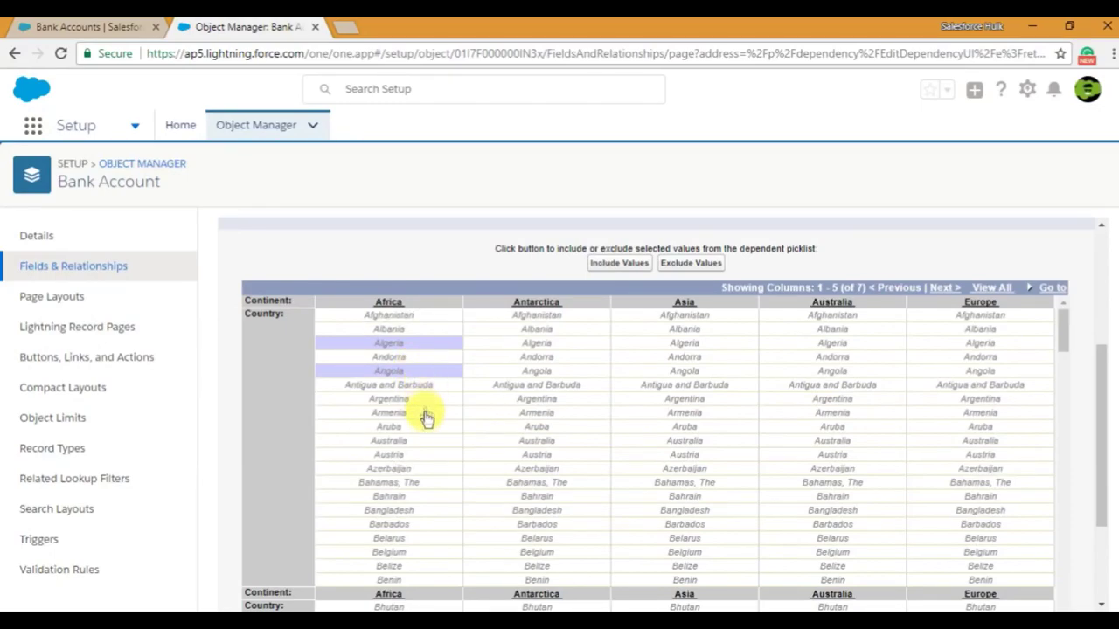
{"action": "left_click", "coordinate": [423, 496], "text": "ctrl"}
{"action": "left_click", "coordinate": [423, 496], "text": "ctrl"}
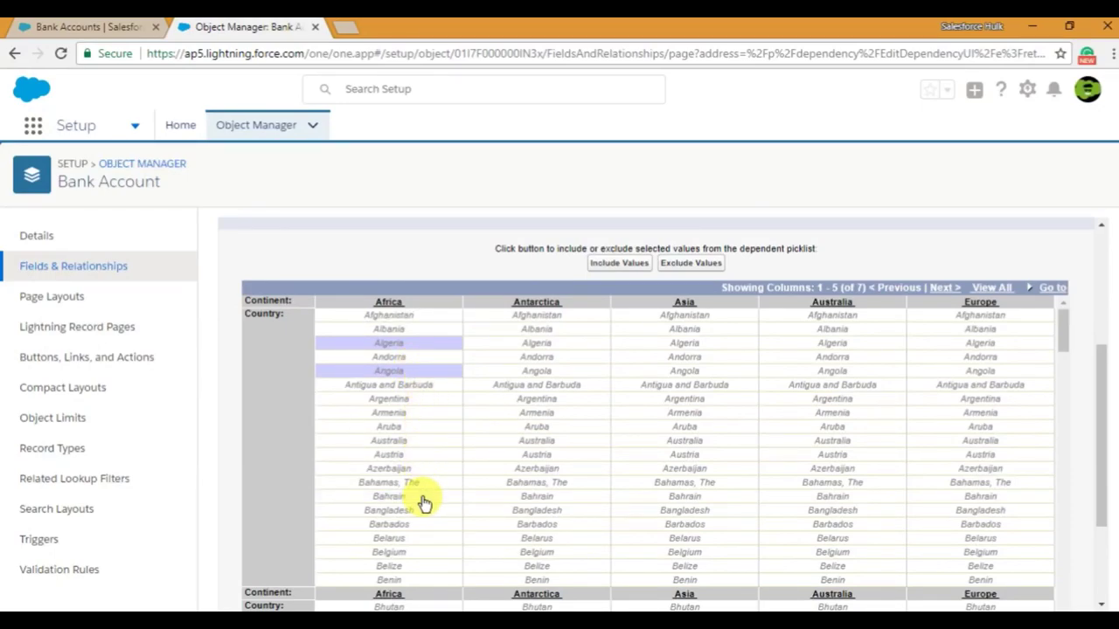
Check the Notepad country list, then add Benin and Botswana to the selected Africa values in the Salesforce dependency grid
{"action": "key", "text": "alt+Tab"}
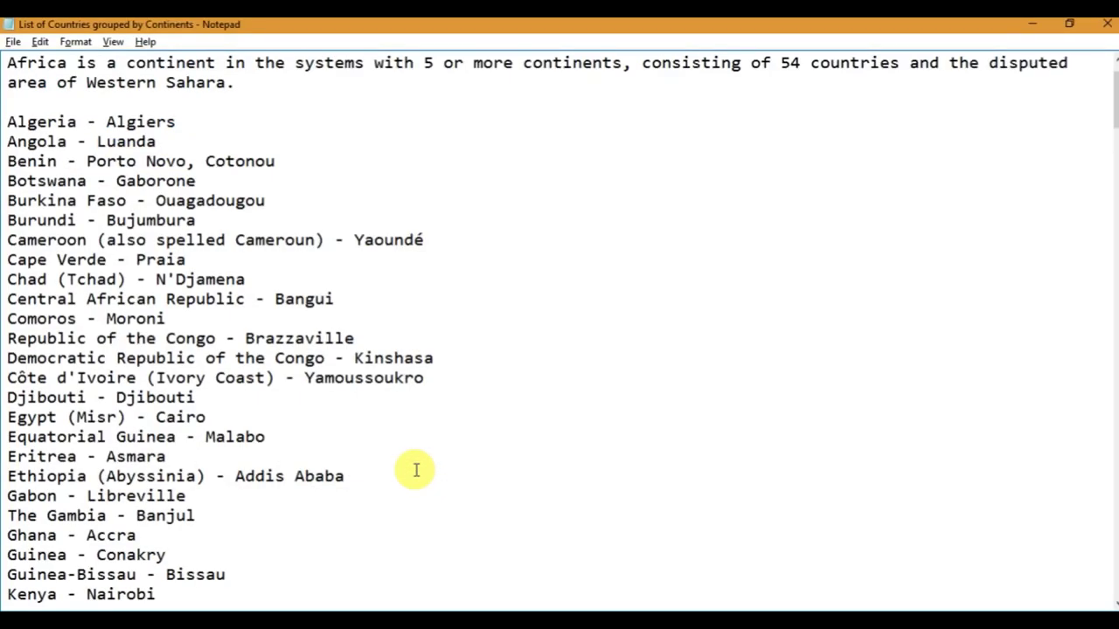
{"action": "key", "text": "alt+Tab"}
{"action": "scroll", "coordinate": [423, 486], "scroll_direction": "down", "scroll_amount": 2}
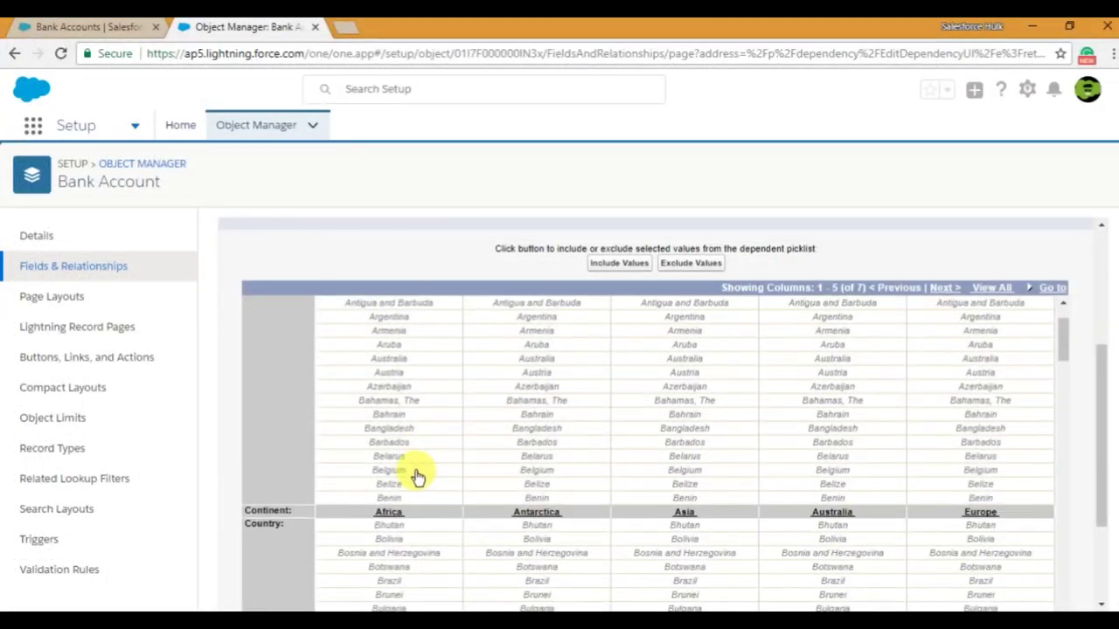
{"action": "left_click", "coordinate": [423, 498], "text": "ctrl"}
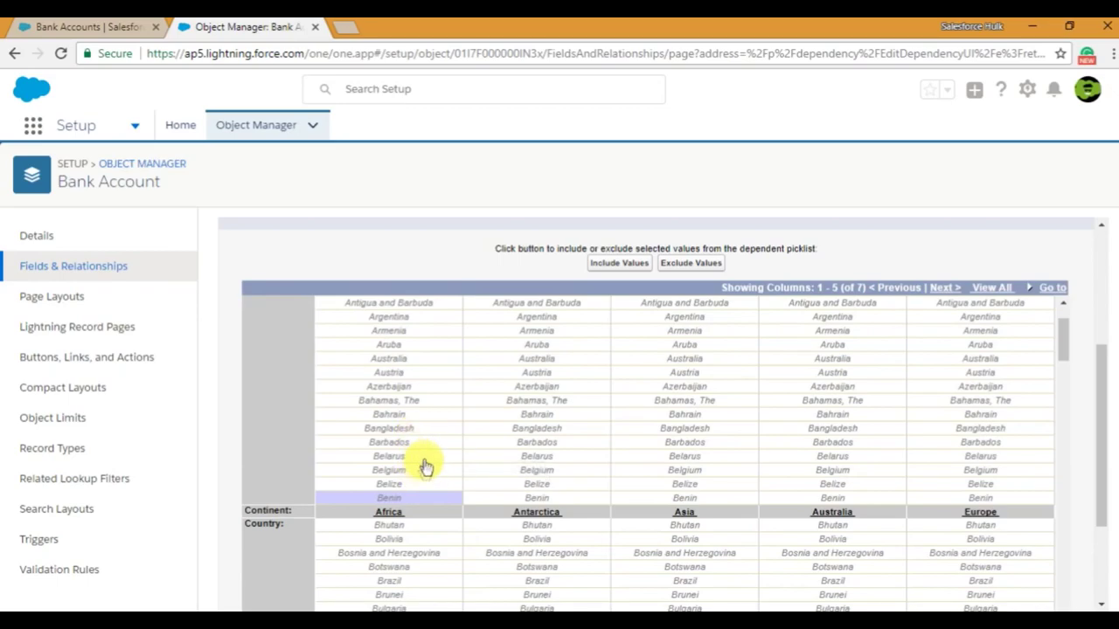
{"action": "scroll", "coordinate": [425, 464], "scroll_direction": "down", "scroll_amount": 1}
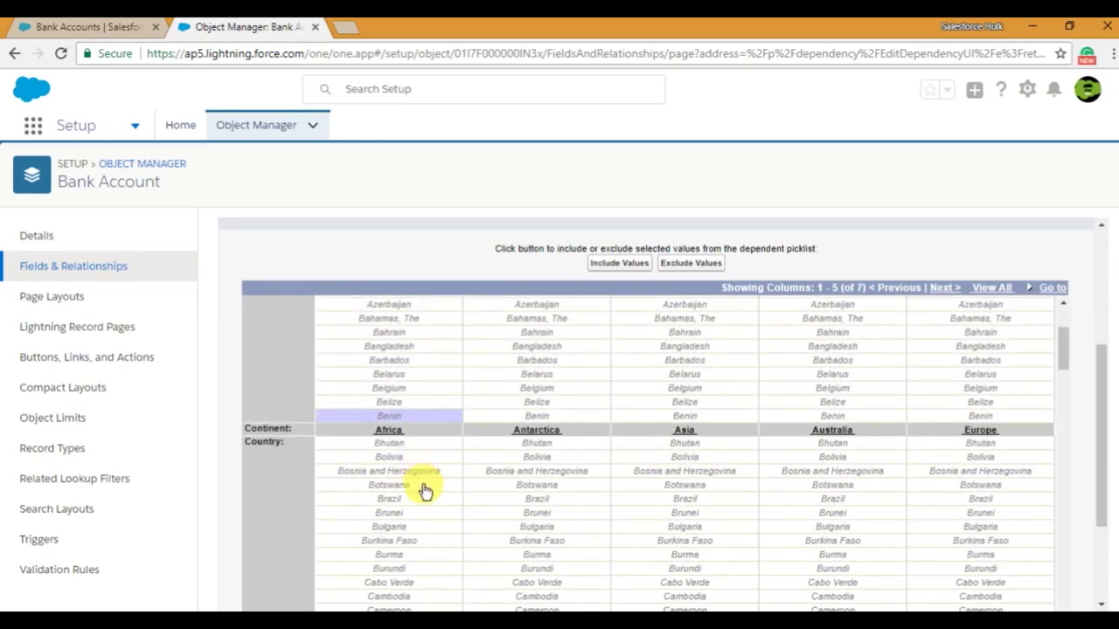
{"action": "left_click", "coordinate": [424, 491]}
Compare the selected Africa values with the Notepad list and add Chad to the selection in the Salesforce grid
{"action": "key", "text": "alt+Tab"}
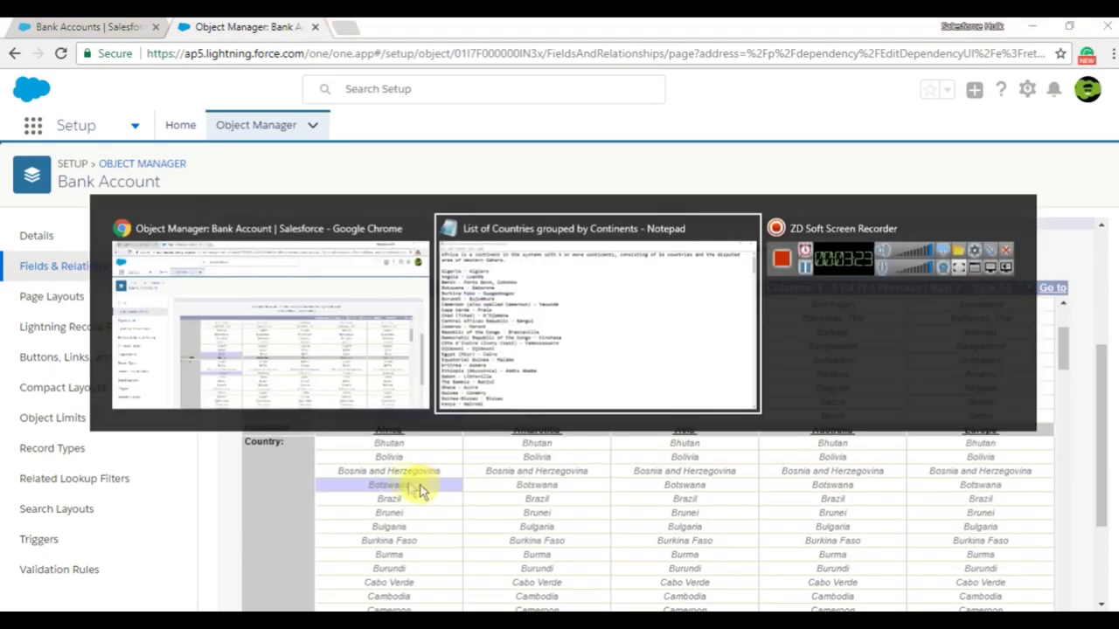
{"action": "scroll", "coordinate": [247, 348], "scroll_direction": "up", "scroll_amount": 3}
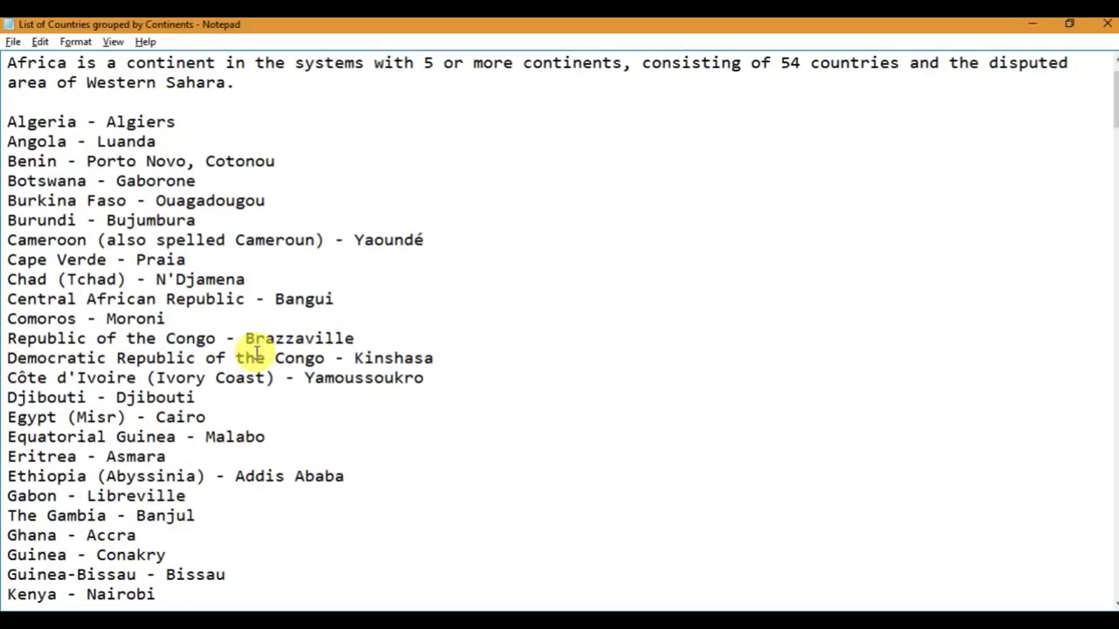
{"action": "key", "text": "alt+Tab"}
{"action": "scroll", "coordinate": [424, 423], "scroll_direction": "up", "scroll_amount": 3}
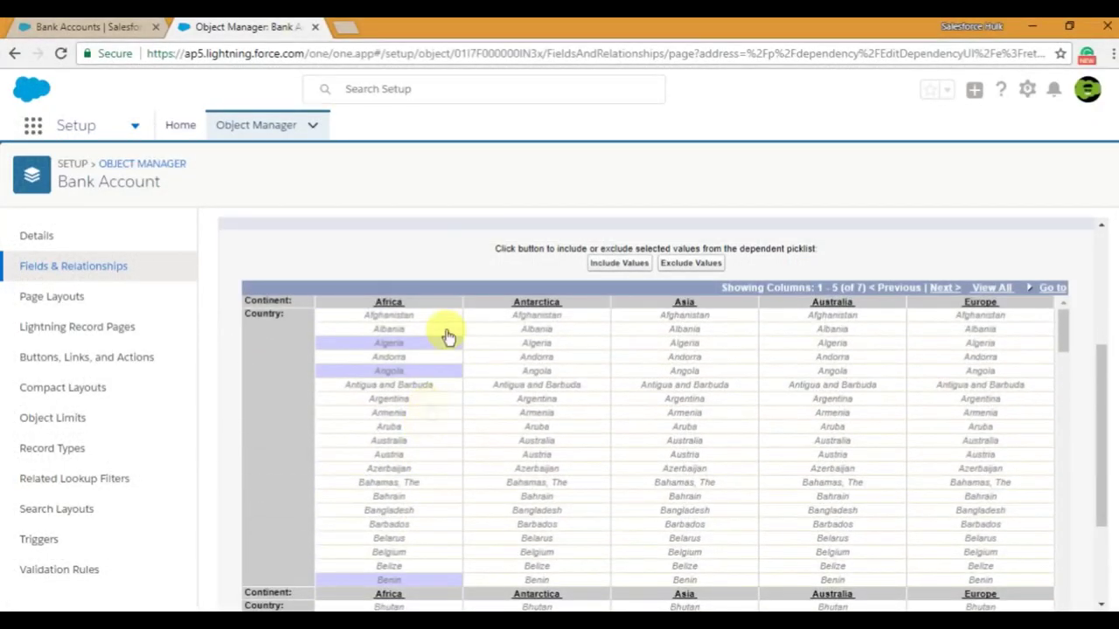
{"action": "scroll", "coordinate": [425, 418], "scroll_direction": "down", "scroll_amount": 3}
{"action": "key", "text": "alt+Tab"}
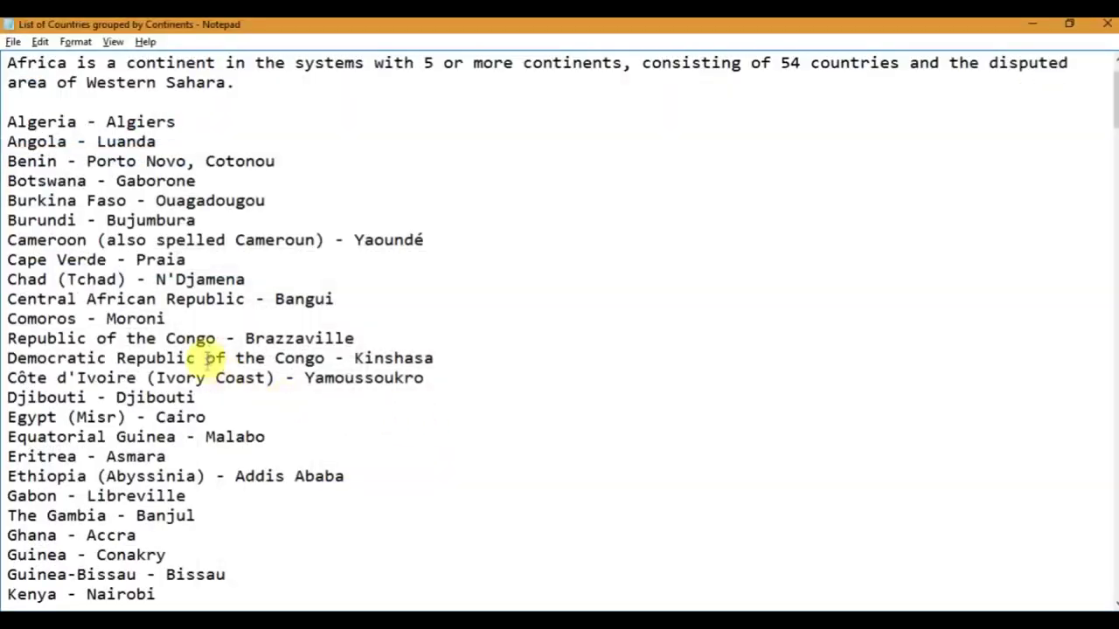
{"action": "key", "text": "alt+Tab"}
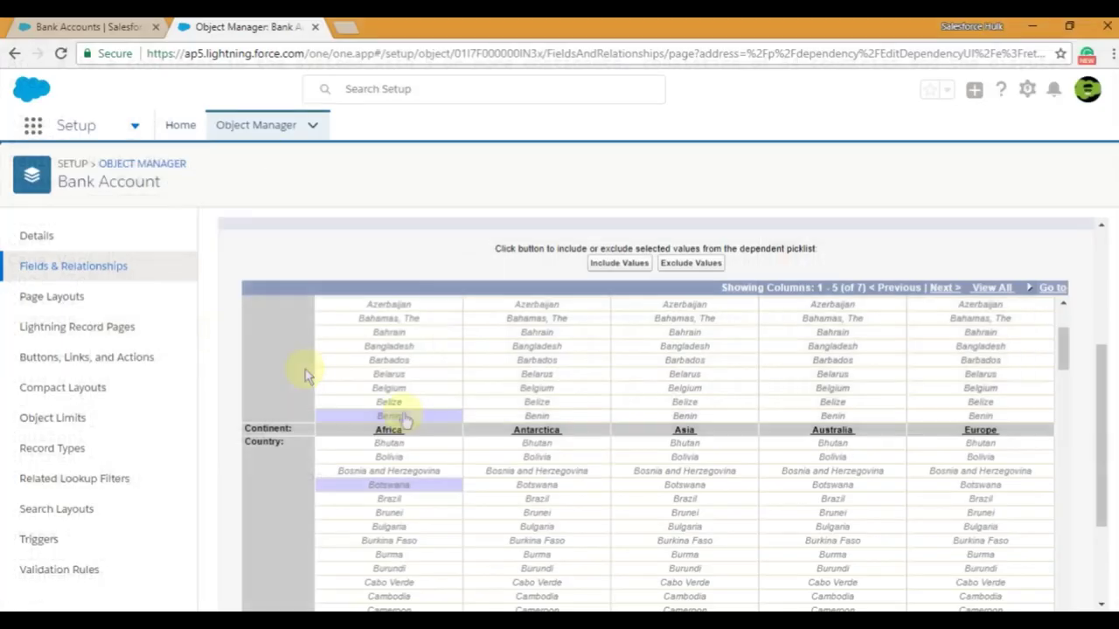
{"action": "scroll", "coordinate": [397, 463], "scroll_direction": "down", "scroll_amount": 5}
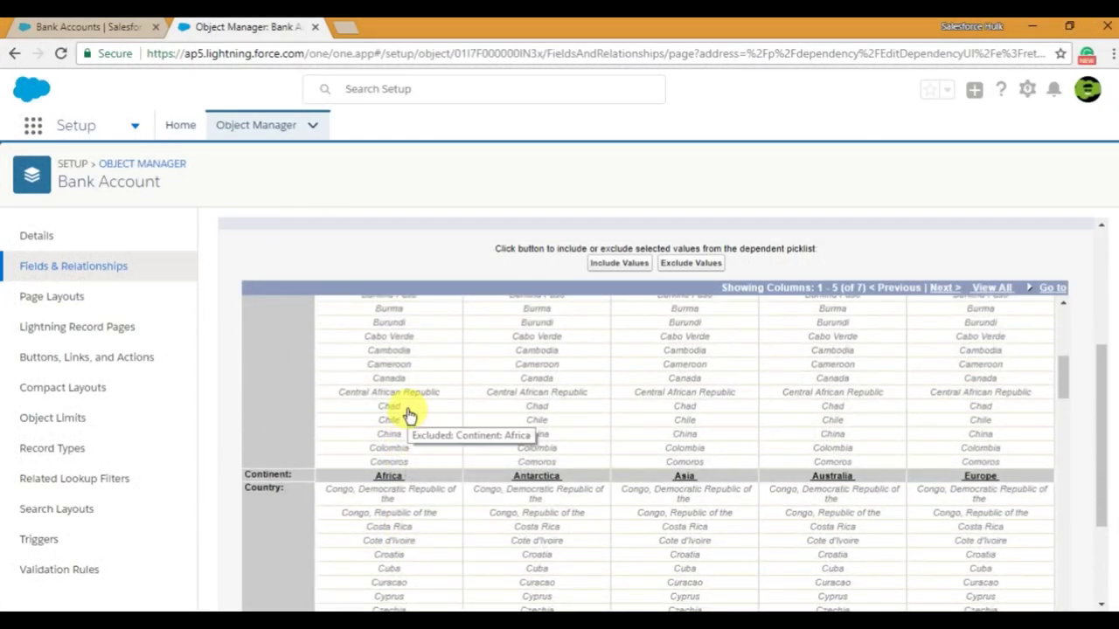
{"action": "left_click", "coordinate": [406, 406]}
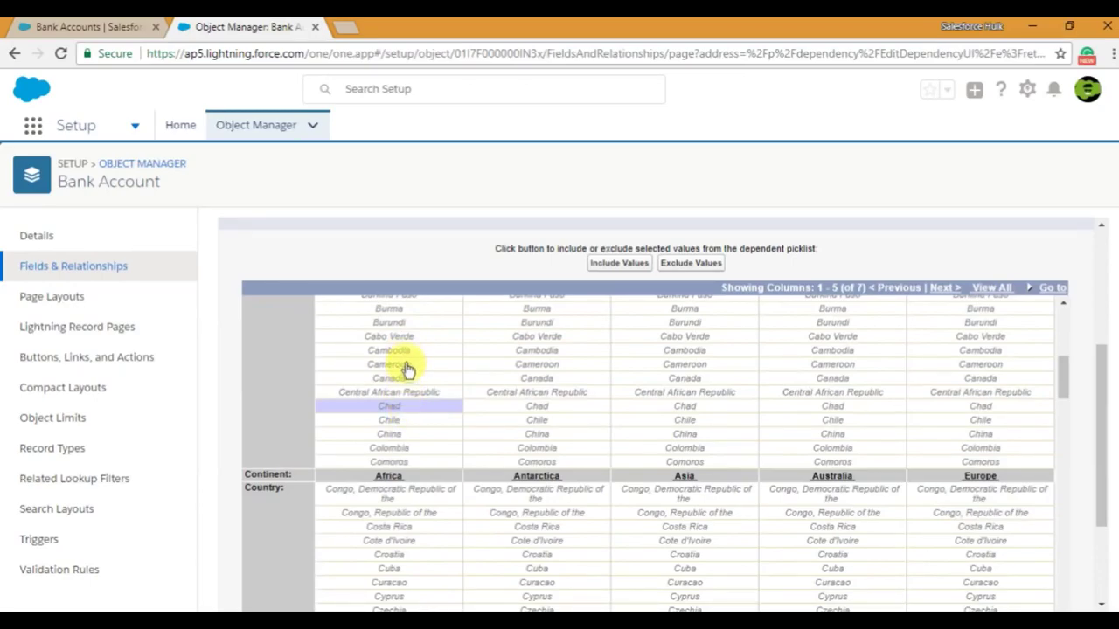
Check the African countries in the Notepad list, then select Ghana in the Africa column of the Salesforce dependency grid
{"action": "scroll", "coordinate": [415, 400], "scroll_direction": "up", "scroll_amount": 1}
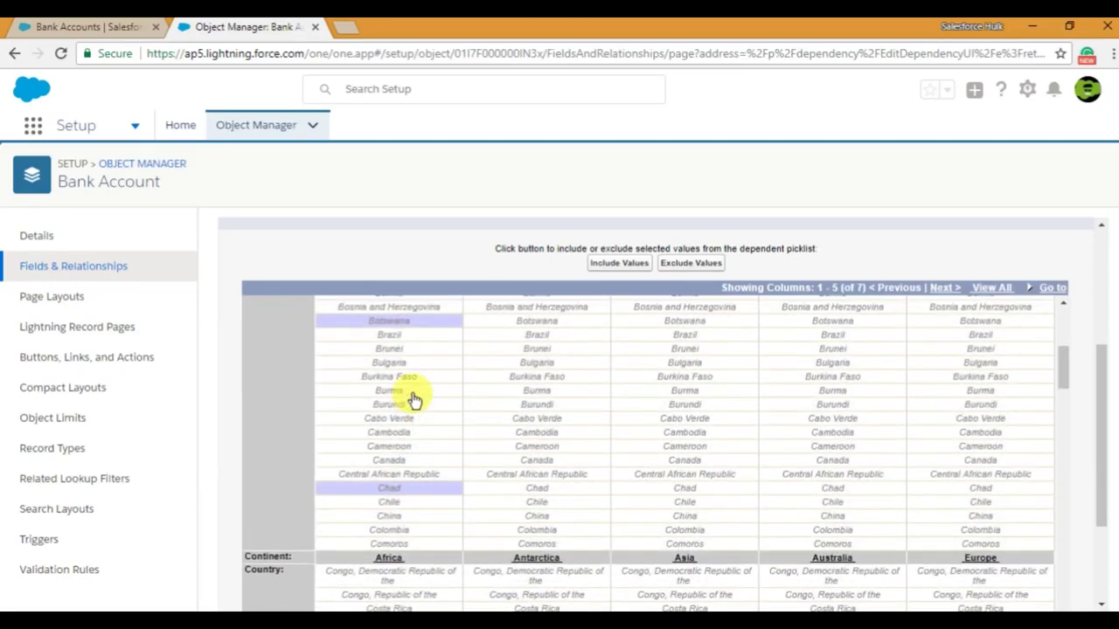
{"action": "scroll", "coordinate": [418, 428], "scroll_direction": "up", "scroll_amount": 1}
{"action": "scroll", "coordinate": [420, 432], "scroll_direction": "down", "scroll_amount": 2}
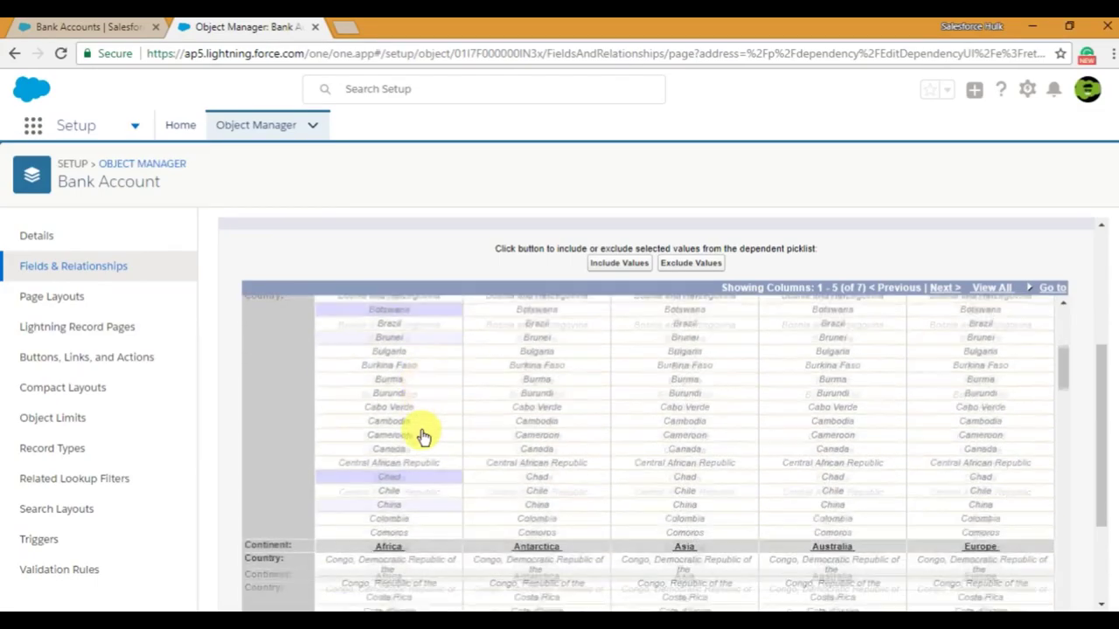
{"action": "scroll", "coordinate": [423, 437], "scroll_direction": "down", "scroll_amount": 2}
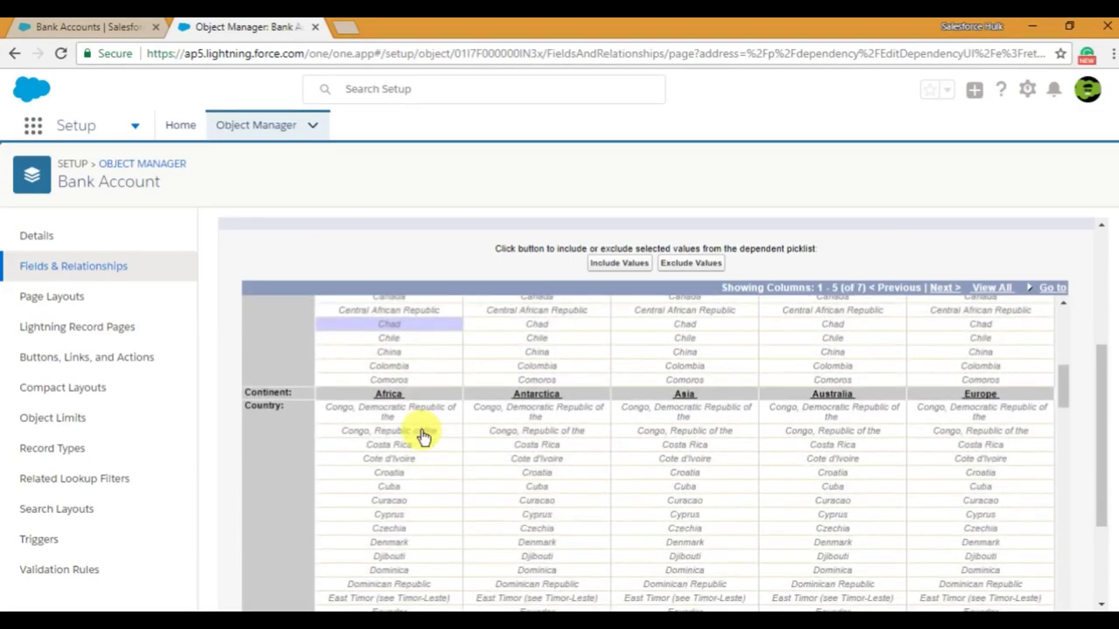
{"action": "key", "text": "alt+Tab"}
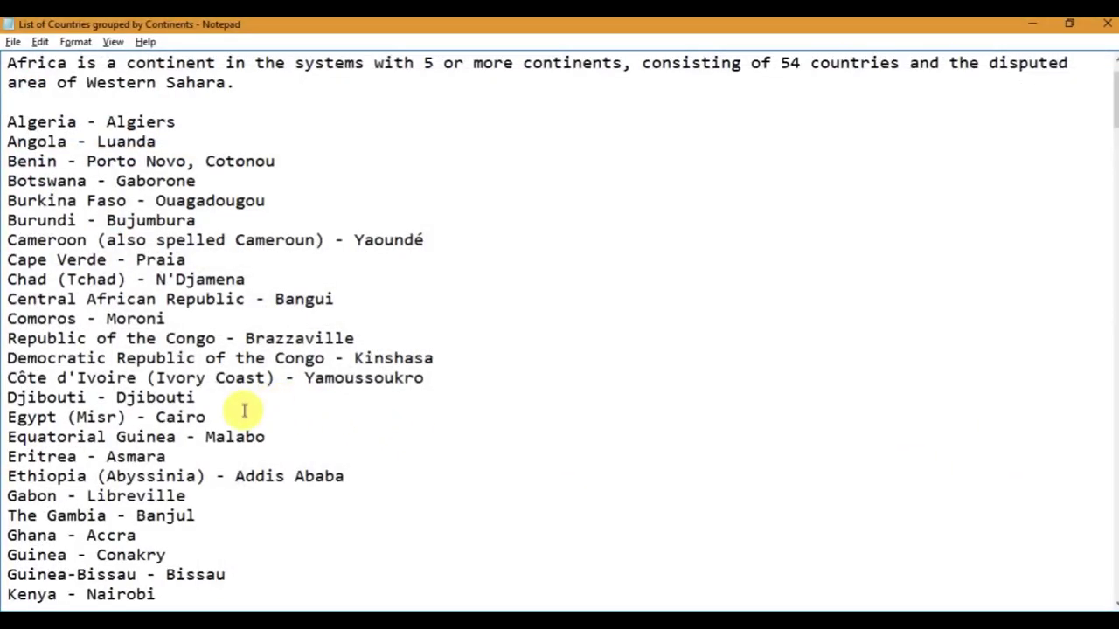
{"action": "scroll", "coordinate": [242, 411], "scroll_direction": "down", "scroll_amount": 2}
{"action": "key", "text": "alt+Tab"}
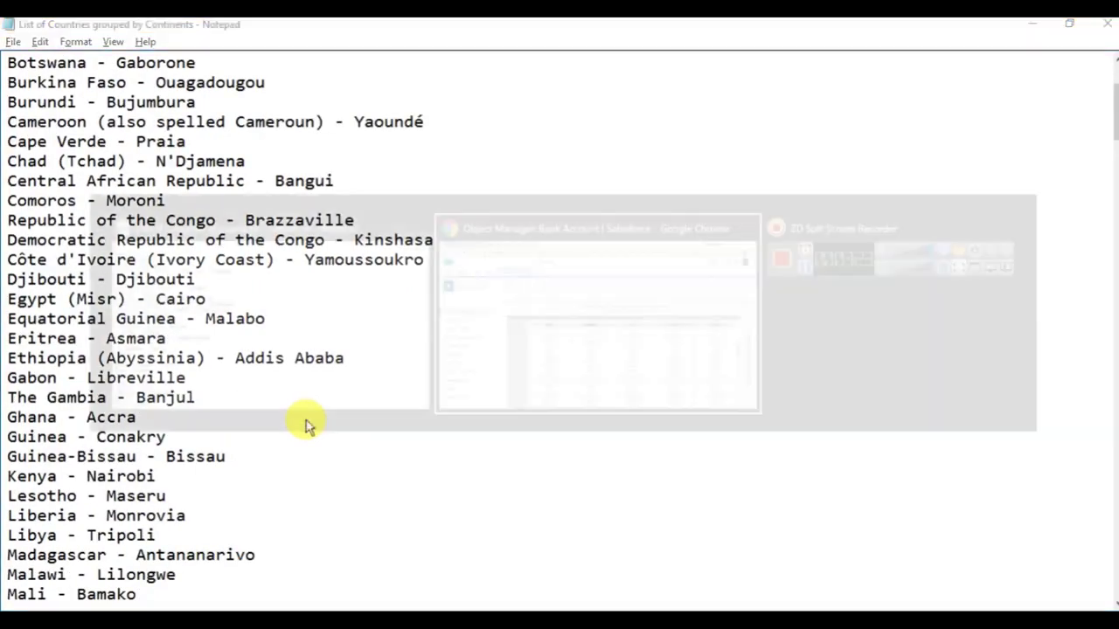
{"action": "scroll", "coordinate": [404, 427], "scroll_direction": "down", "scroll_amount": 2}
{"action": "left_click", "coordinate": [398, 411]}
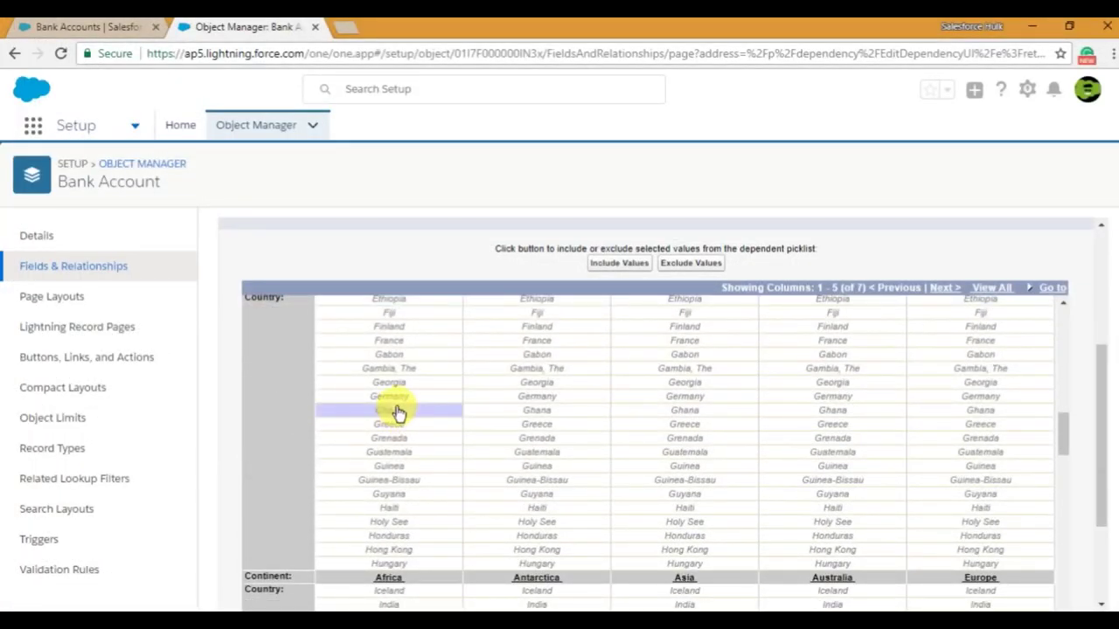
Reselect Algeria, Angola and Benin in the Africa column of the dependency grid
{"action": "scroll", "coordinate": [413, 416], "scroll_direction": "up", "scroll_amount": 9}
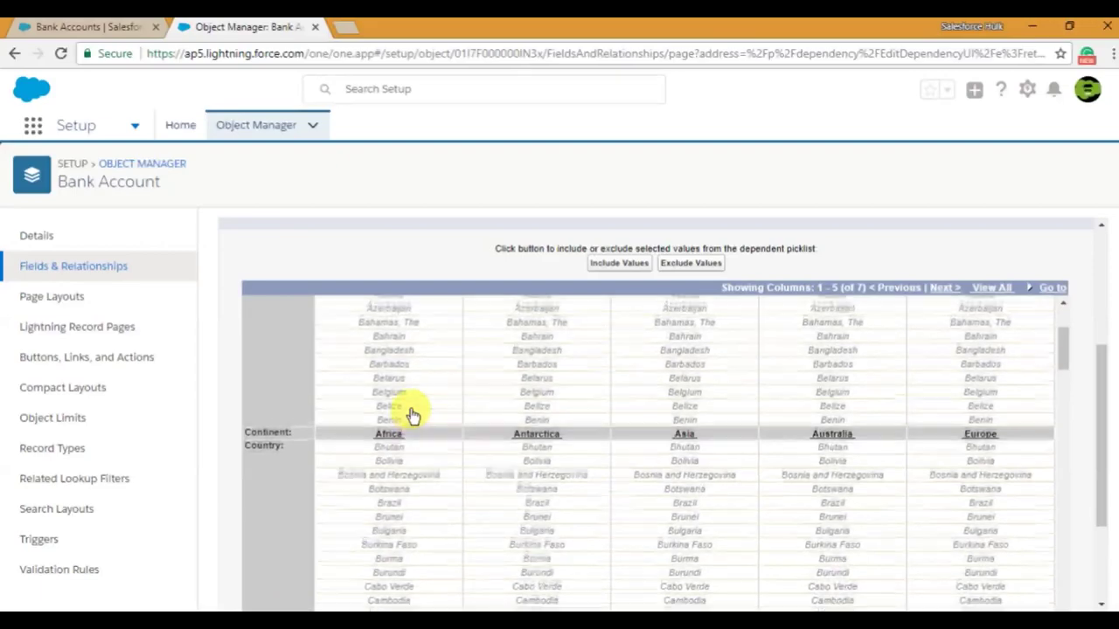
{"action": "left_click", "coordinate": [413, 342]}
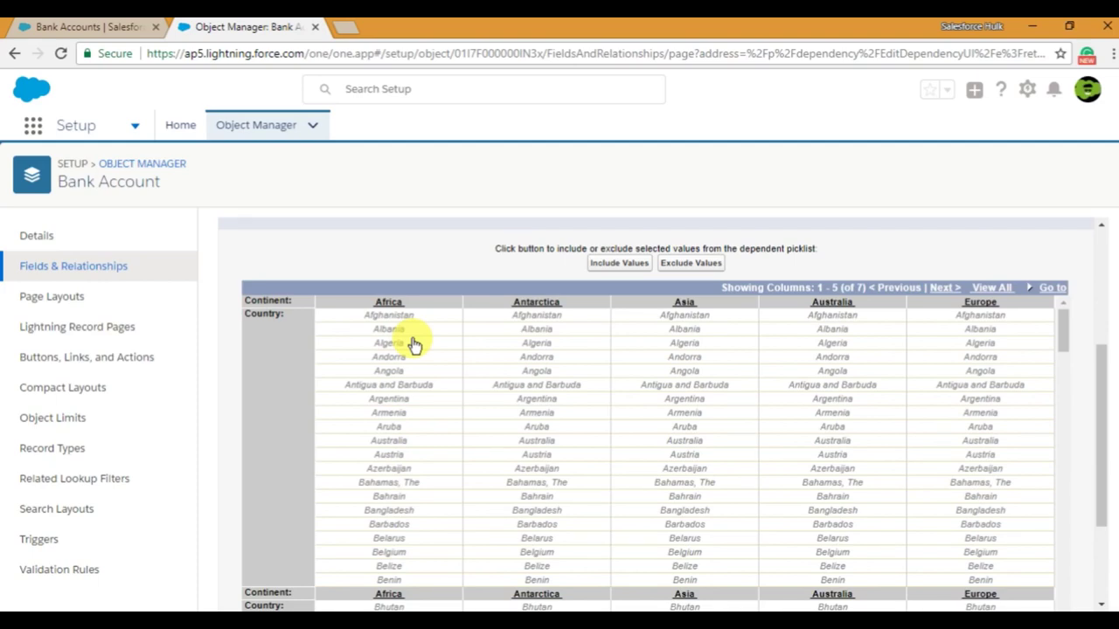
{"action": "left_click", "coordinate": [410, 374]}
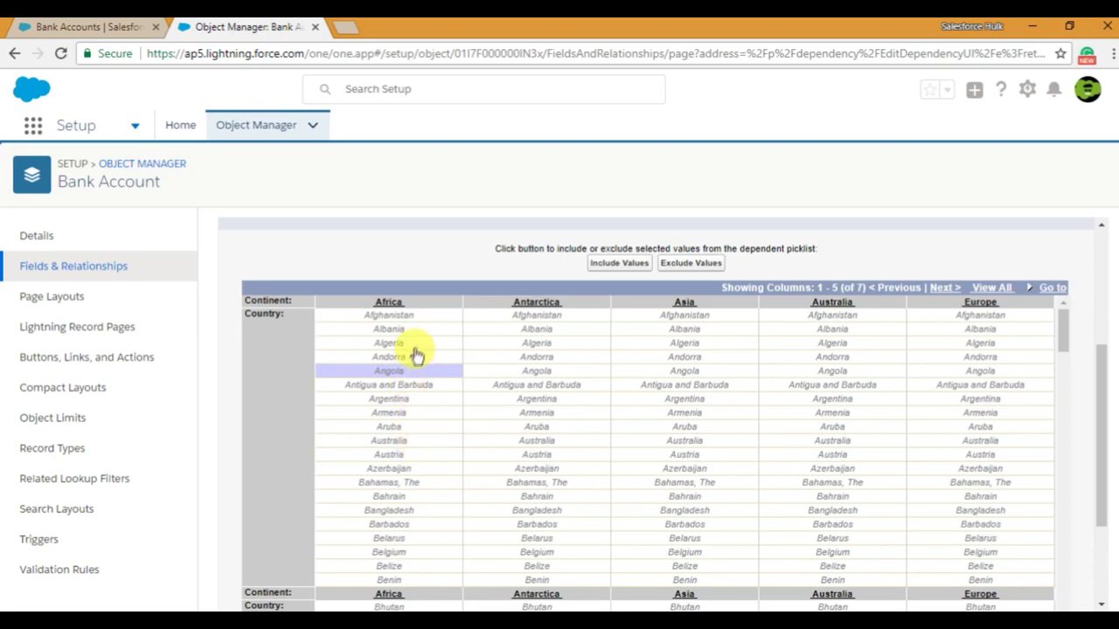
{"action": "left_click", "coordinate": [412, 537]}
{"action": "scroll", "coordinate": [411, 536], "scroll_direction": "down", "scroll_amount": 2}
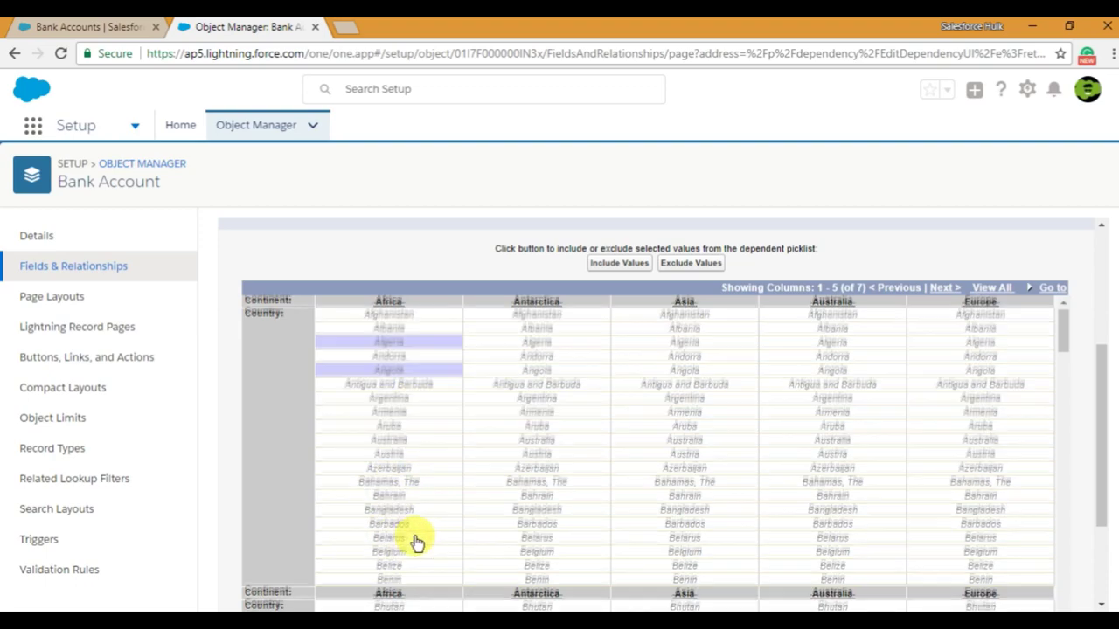
{"action": "left_click", "coordinate": [407, 418]}
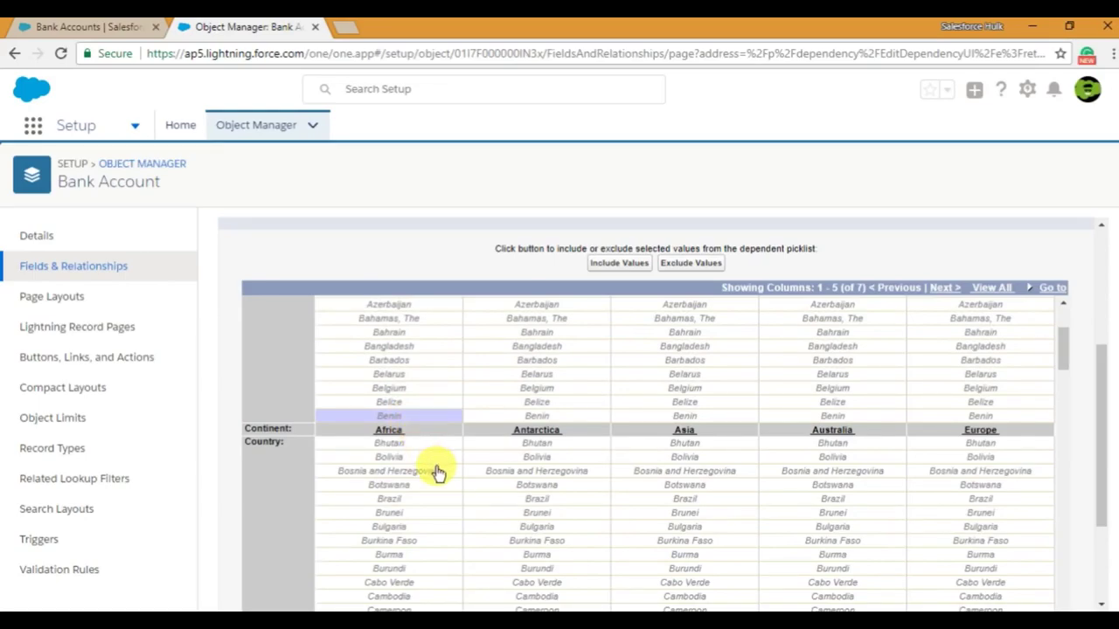
Add Chad to the multiple selection in the Africa column of the dependency grid
{"action": "scroll", "coordinate": [434, 470], "scroll_direction": "down", "scroll_amount": 1}
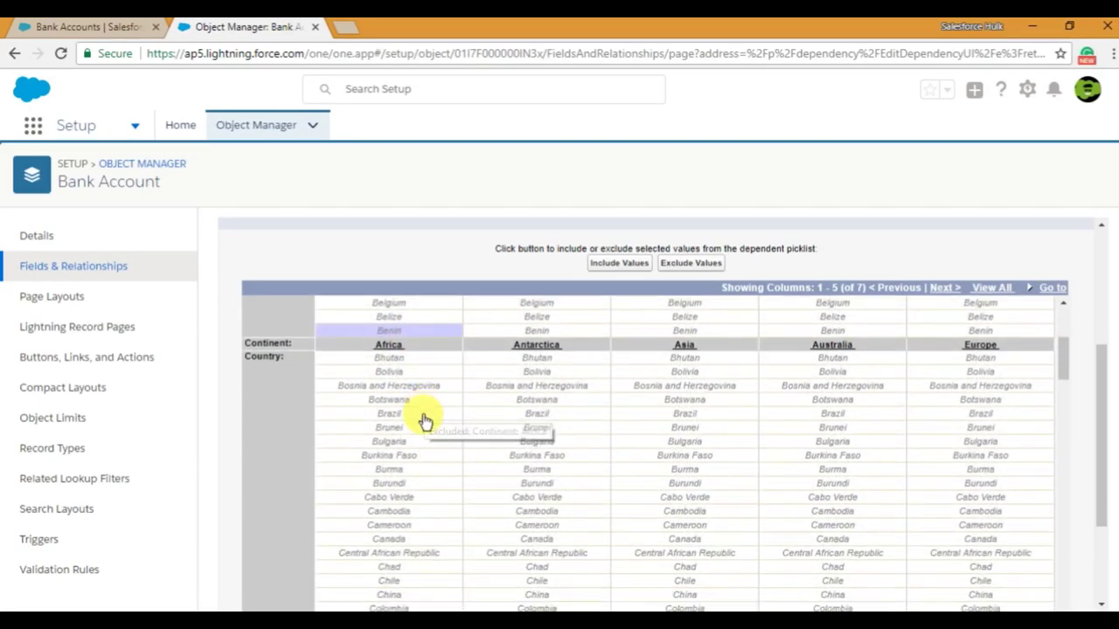
{"action": "scroll", "coordinate": [425, 420], "scroll_direction": "down", "scroll_amount": 2}
{"action": "scroll", "coordinate": [424, 420], "scroll_direction": "up", "scroll_amount": 1}
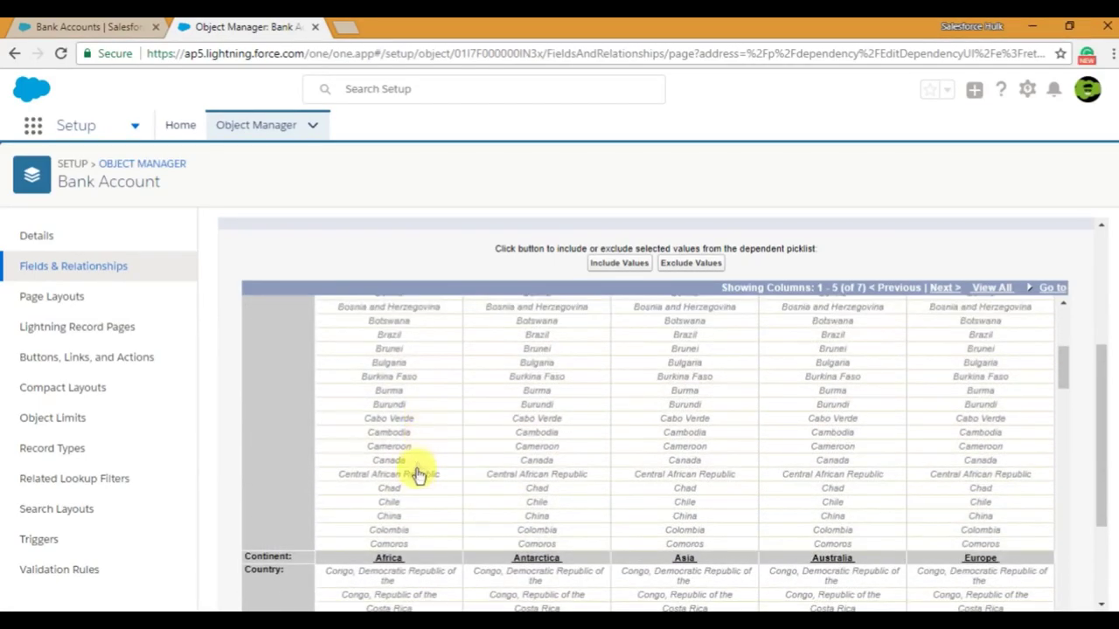
{"action": "left_click", "coordinate": [407, 492]}
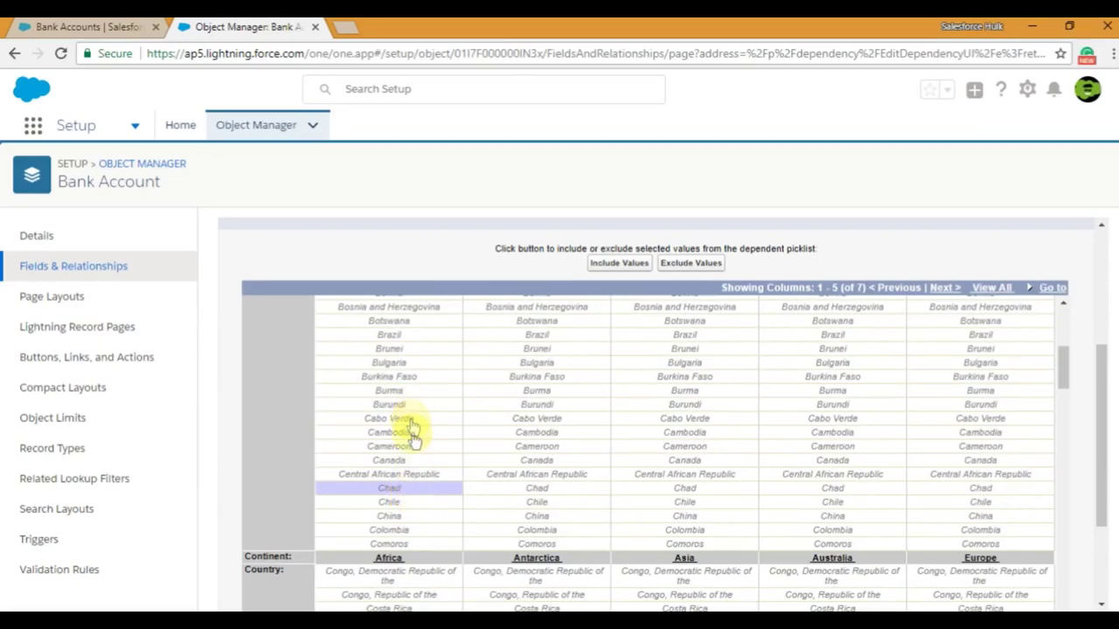
Add Ethiopia to the selected countries in the Africa column of the dependency grid
{"action": "scroll", "coordinate": [419, 482], "scroll_direction": "down", "scroll_amount": 3}
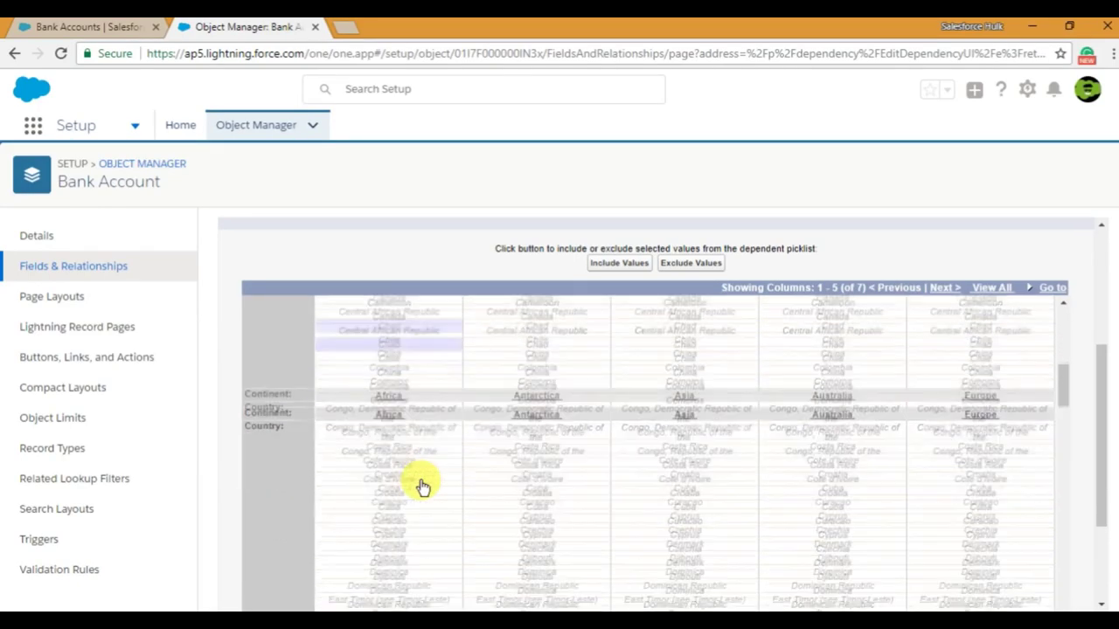
{"action": "scroll", "coordinate": [422, 487], "scroll_direction": "down", "scroll_amount": 1}
{"action": "key", "text": "alt+Tab"}
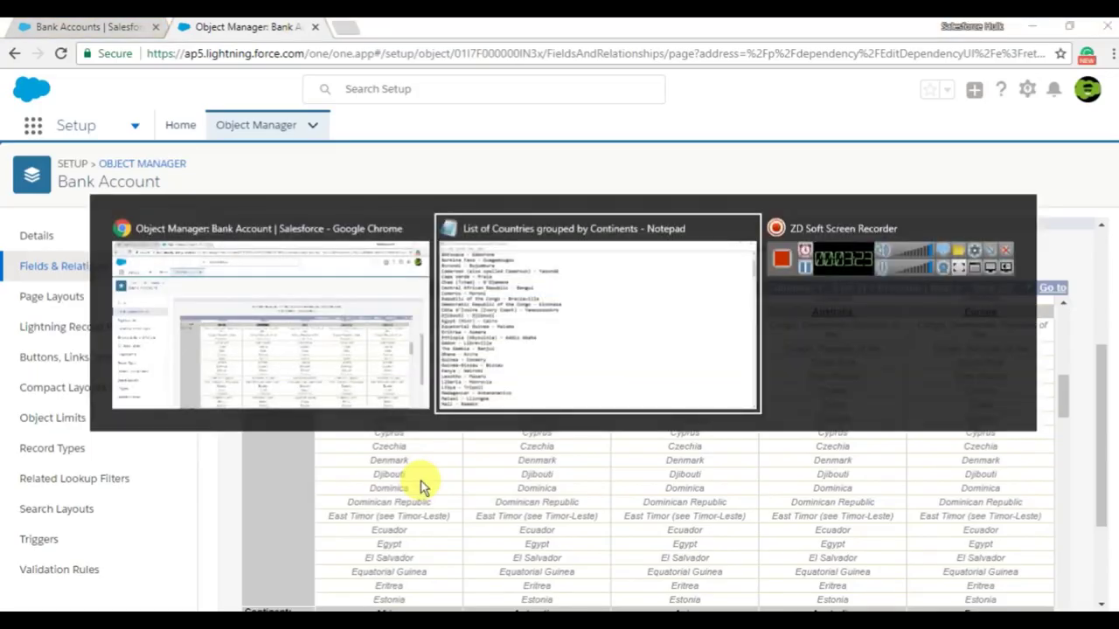
{"action": "key", "text": "alt+Tab"}
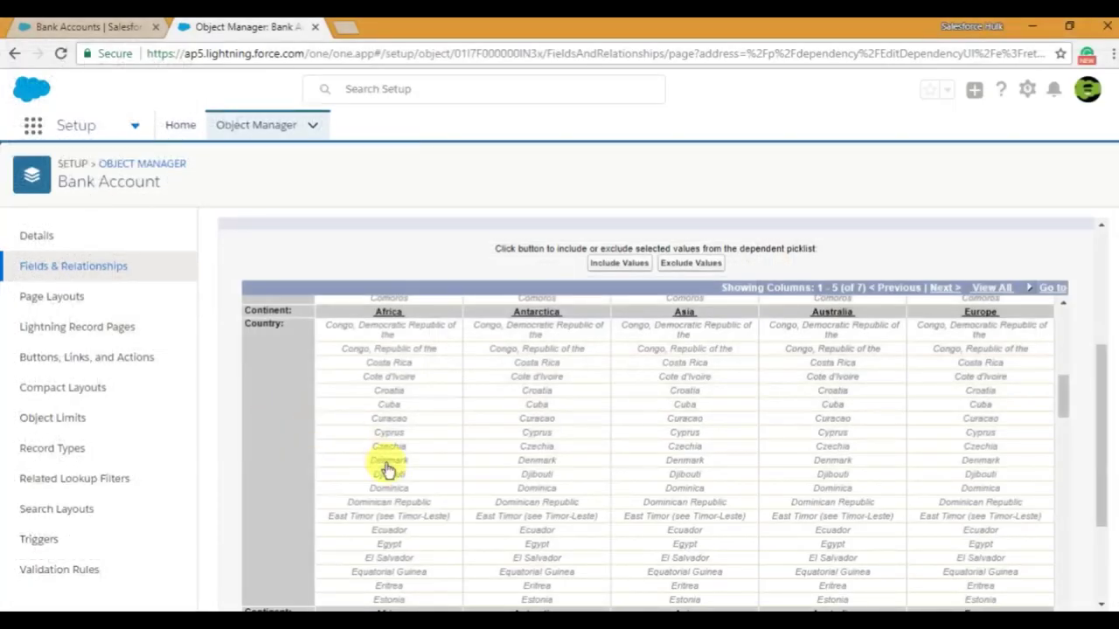
{"action": "scroll", "coordinate": [387, 466], "scroll_direction": "down", "scroll_amount": 3}
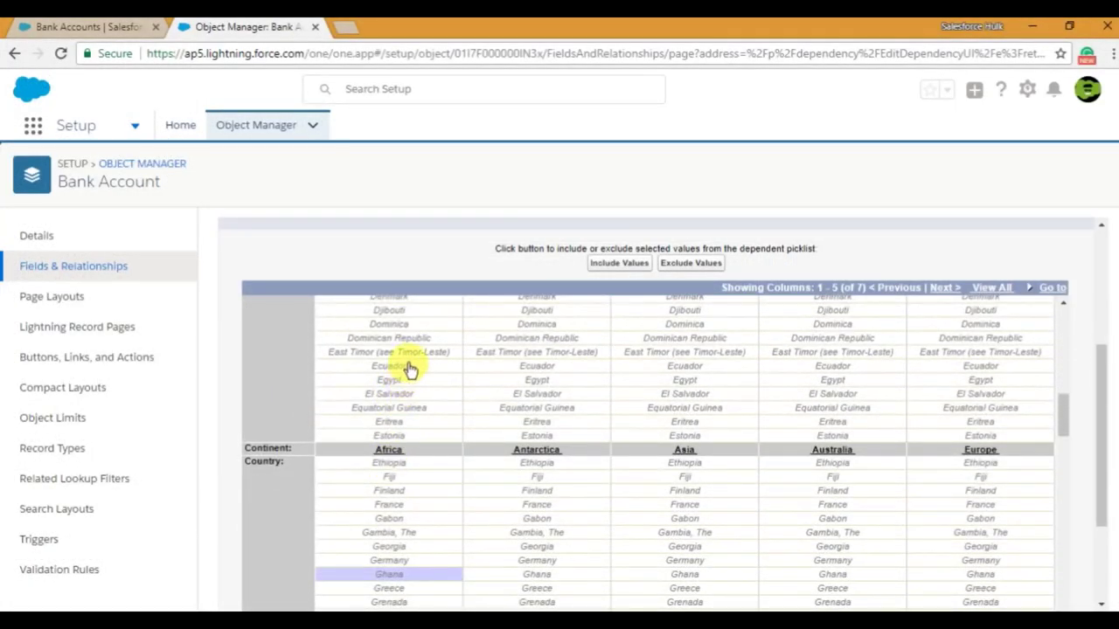
{"action": "left_click", "coordinate": [411, 465], "text": "ctrl"}
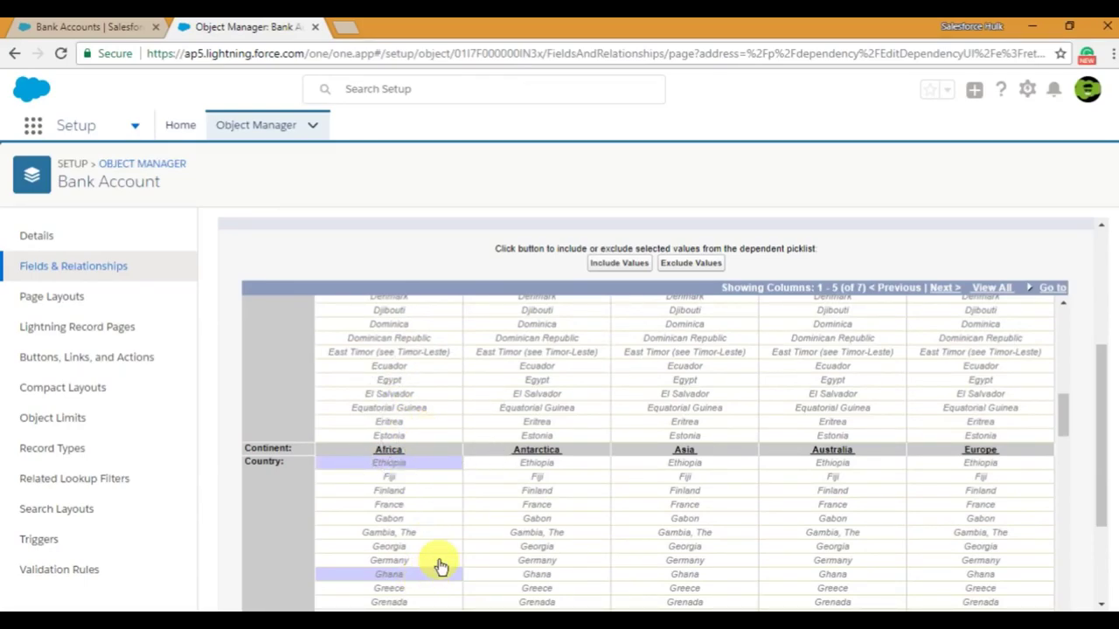
Review the selected Africa values in the dependency grid, then switch to Notepad and read through the remaining African and first Asian countries
{"action": "scroll", "coordinate": [442, 566], "scroll_direction": "down", "scroll_amount": 2}
{"action": "scroll", "coordinate": [420, 522], "scroll_direction": "up", "scroll_amount": 3}
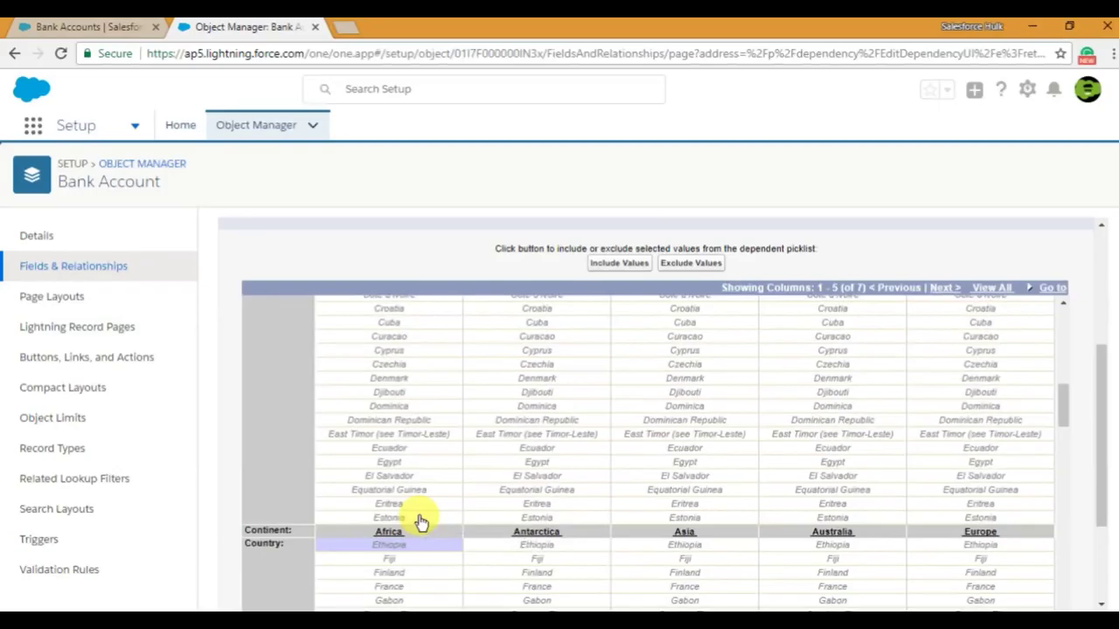
{"action": "scroll", "coordinate": [419, 522], "scroll_direction": "up", "scroll_amount": 6}
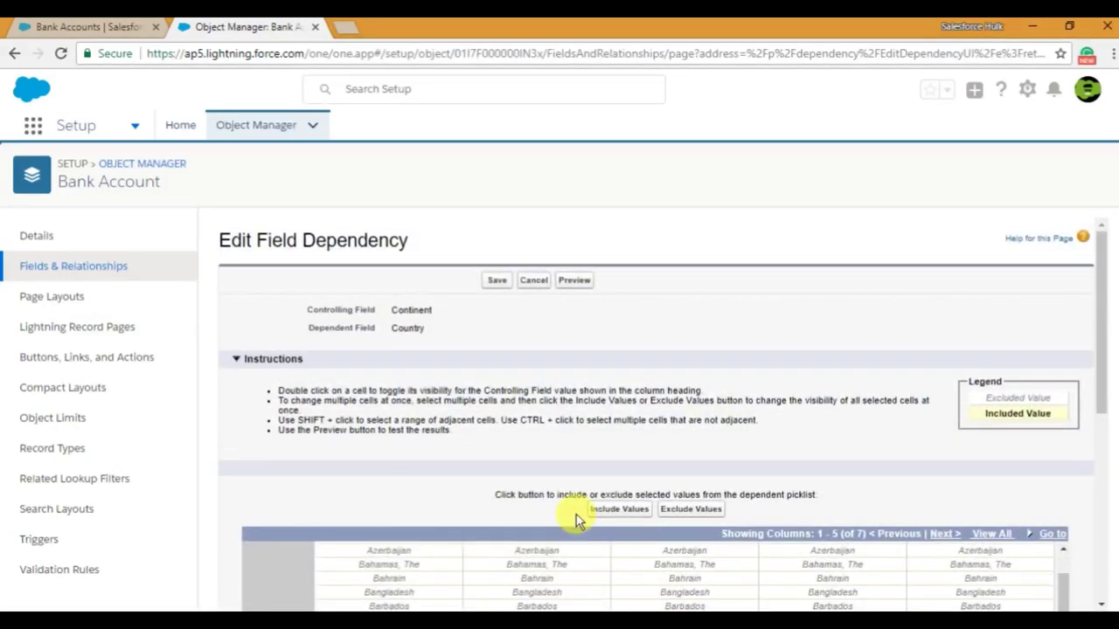
{"action": "scroll", "coordinate": [879, 562], "scroll_direction": "up", "scroll_amount": 3}
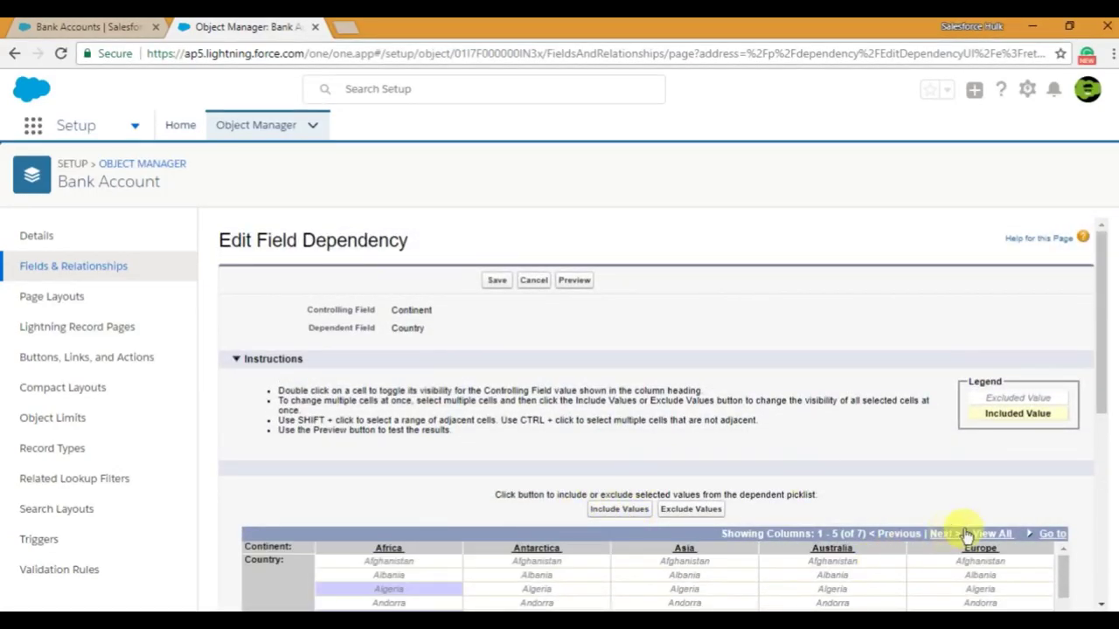
{"action": "scroll", "coordinate": [1114, 497], "scroll_direction": "down", "scroll_amount": 2}
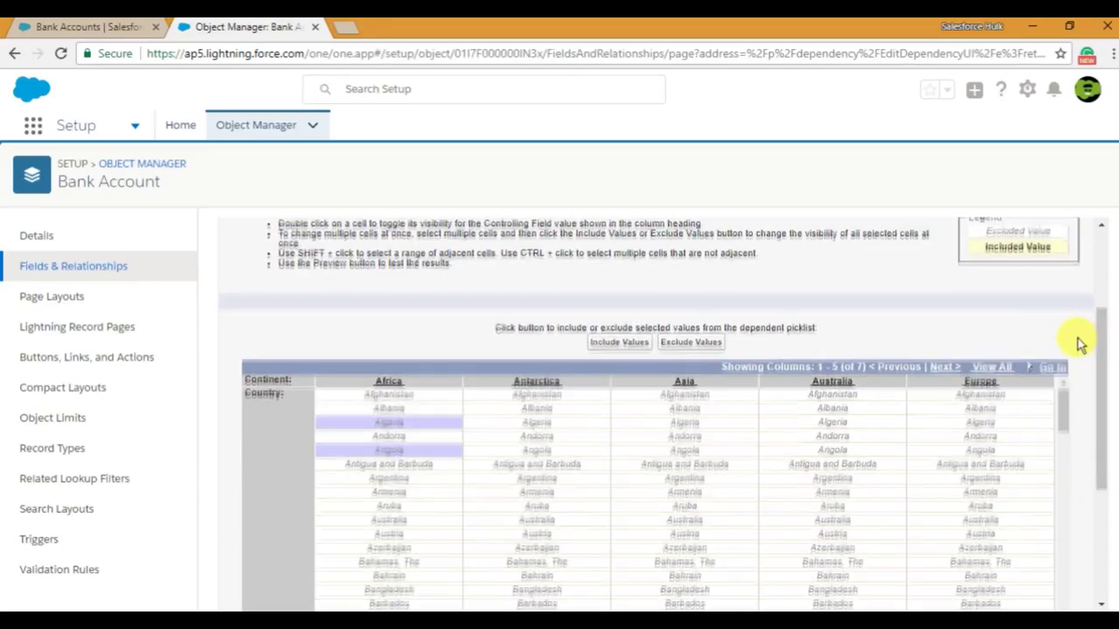
{"action": "scroll", "coordinate": [1079, 342], "scroll_direction": "down", "scroll_amount": 2}
{"action": "key", "text": "alt+Tab"}
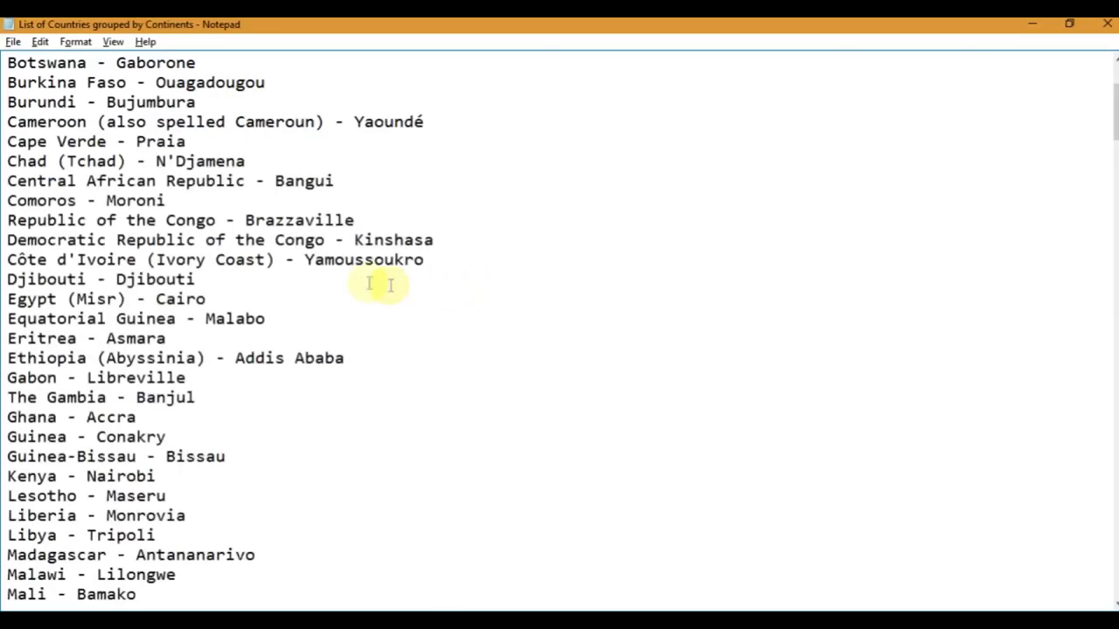
{"action": "scroll", "coordinate": [298, 289], "scroll_direction": "down", "scroll_amount": 11}
{"action": "scroll", "coordinate": [303, 317], "scroll_direction": "down", "scroll_amount": 3}
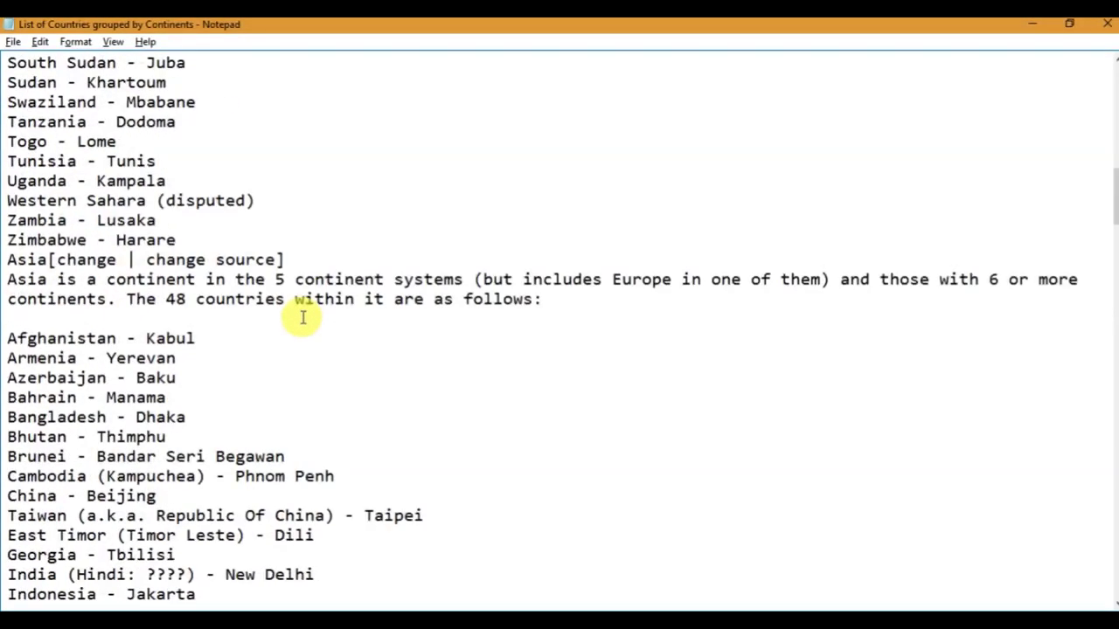
{"action": "scroll", "coordinate": [120, 288], "scroll_direction": "up", "scroll_amount": 9}
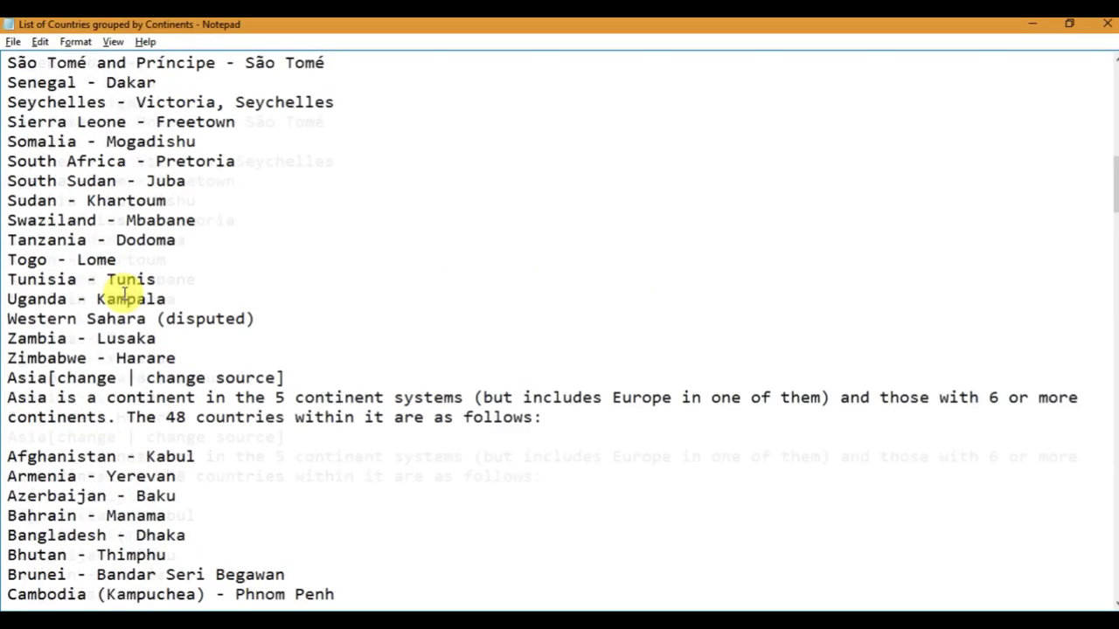
Search the Notepad country list for "Antarctica" and close the search
{"action": "key", "text": "ctrl+f"}
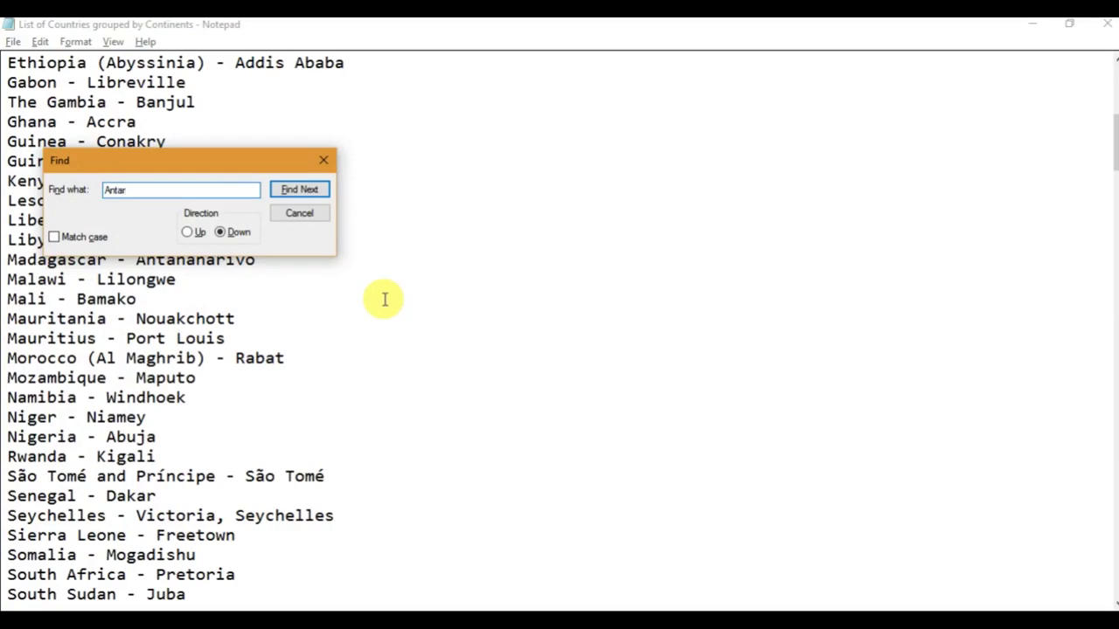
{"action": "type", "text": "Antarctica"}
{"action": "key", "text": "Return"}
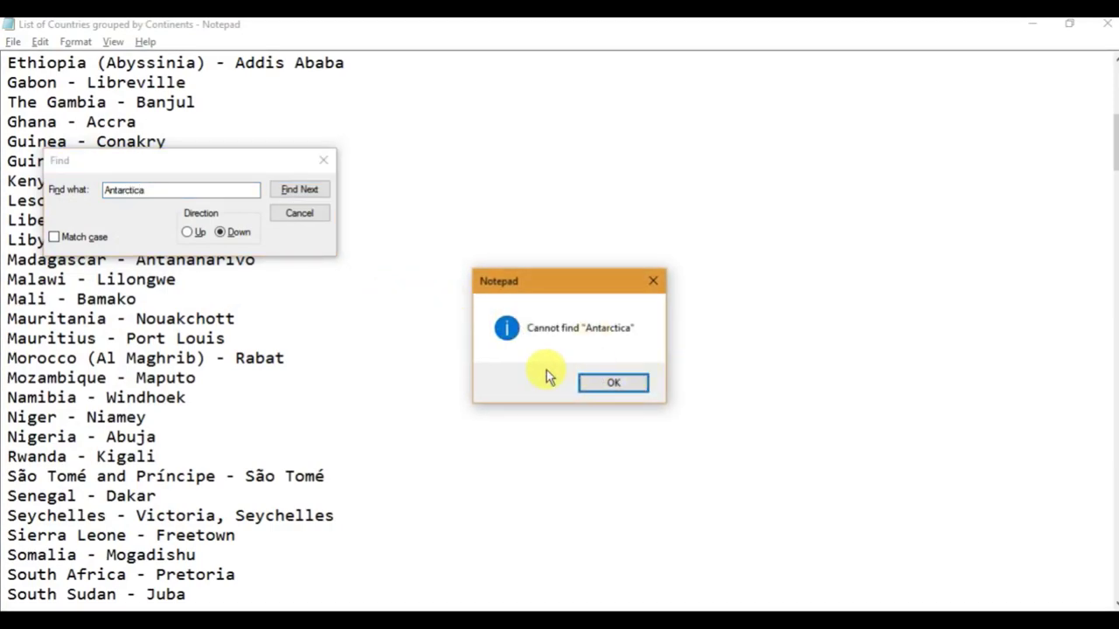
{"action": "key", "text": "Return"}
{"action": "left_click", "coordinate": [324, 160]}
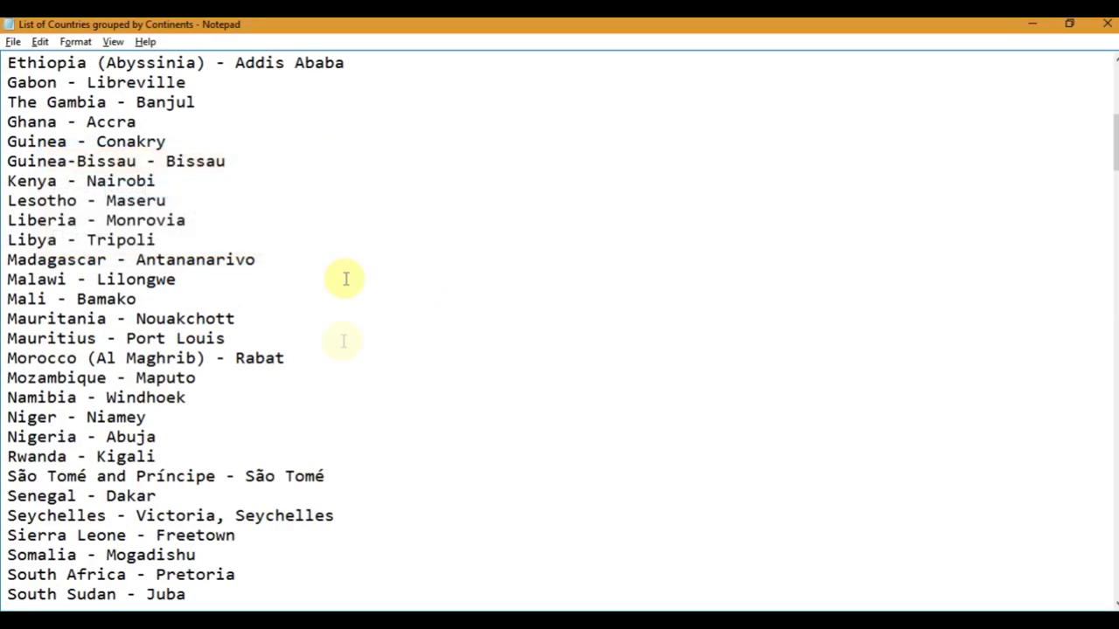
Select Afghanistan in the Asia column of the Salesforce dependency grid, checking against the Asian countries in the Notepad list
{"action": "scroll", "coordinate": [346, 350], "scroll_direction": "down", "scroll_amount": 11}
{"action": "key", "text": "alt+Tab"}
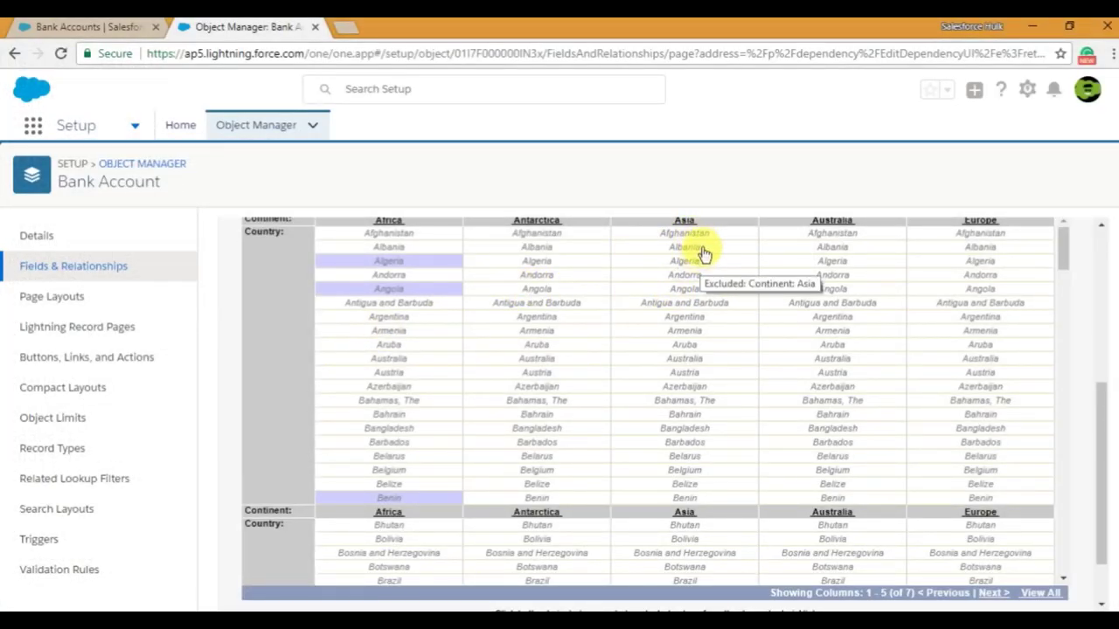
{"action": "key", "text": "alt+Tab"}
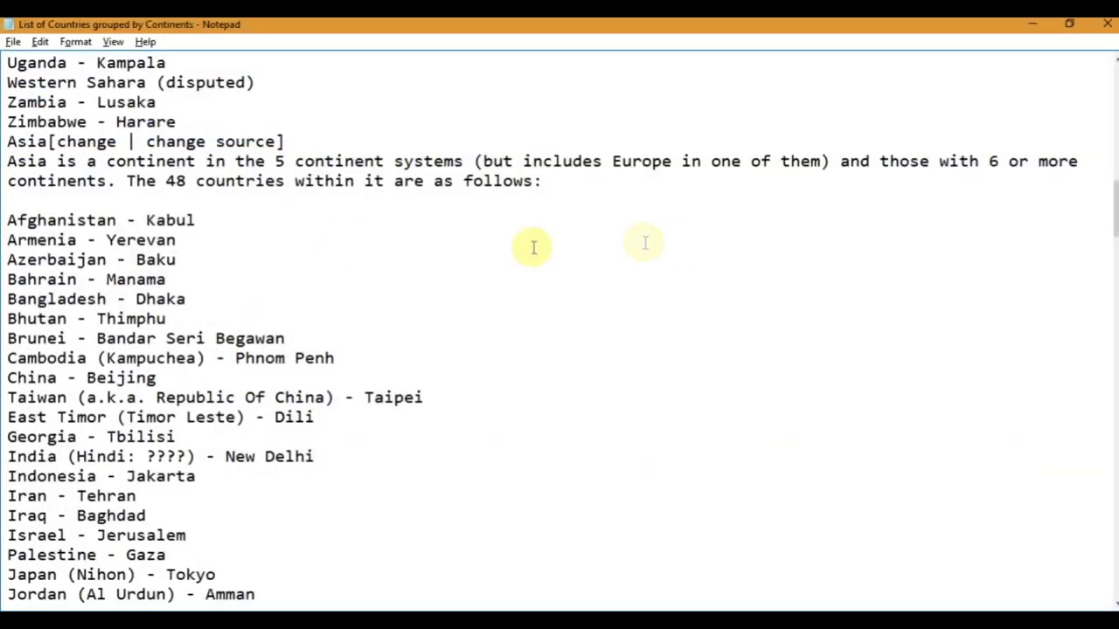
{"action": "key", "text": "alt+Tab"}
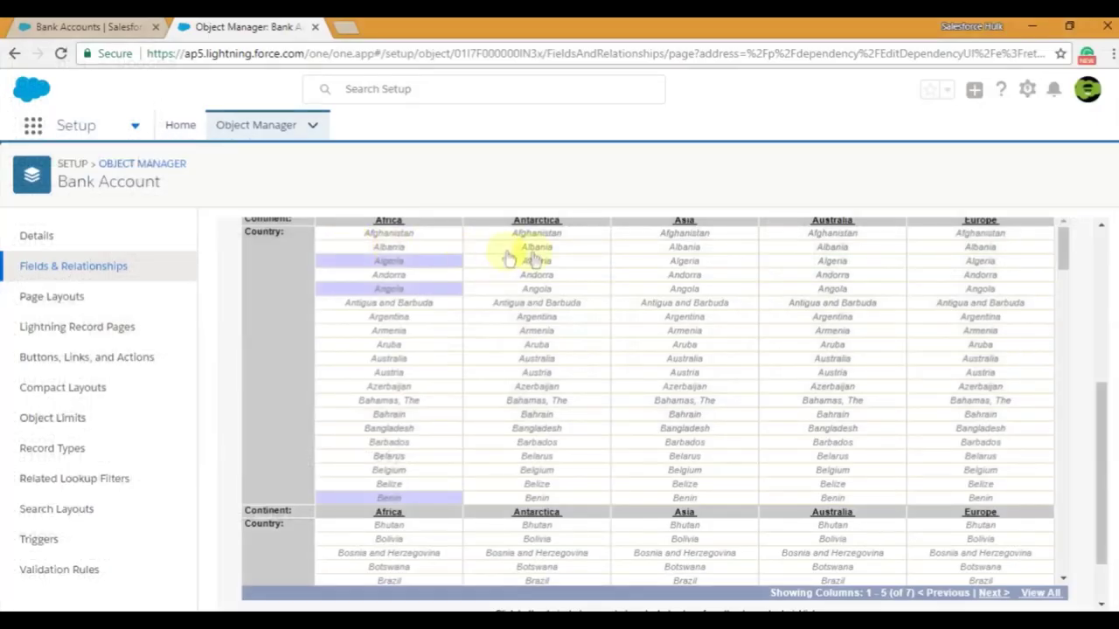
{"action": "left_click", "coordinate": [691, 235]}
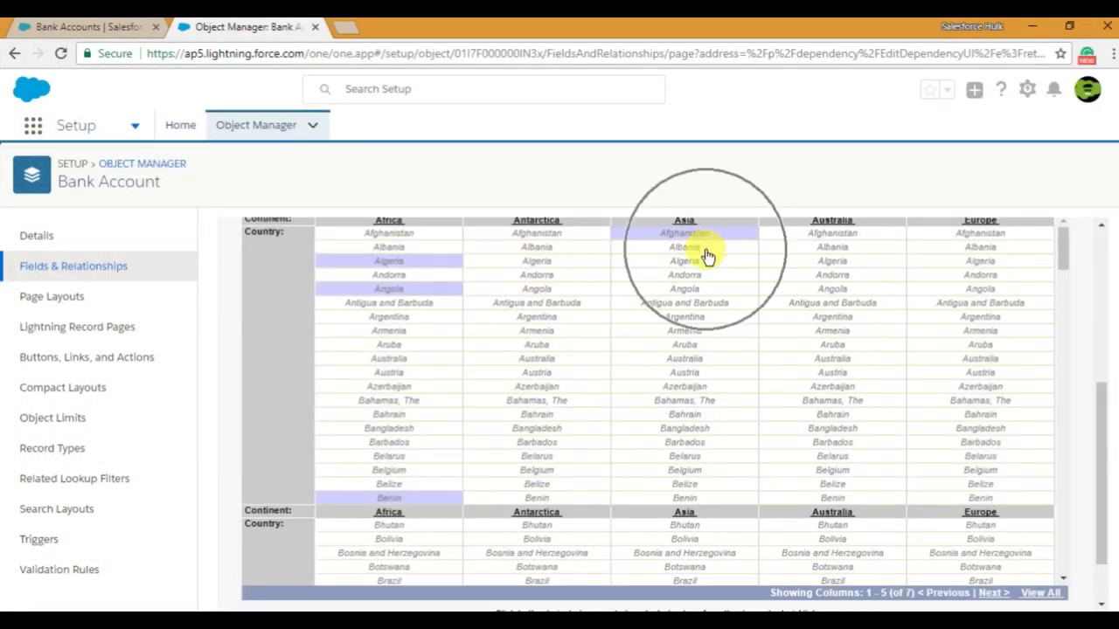
{"action": "key", "text": "alt+Tab"}
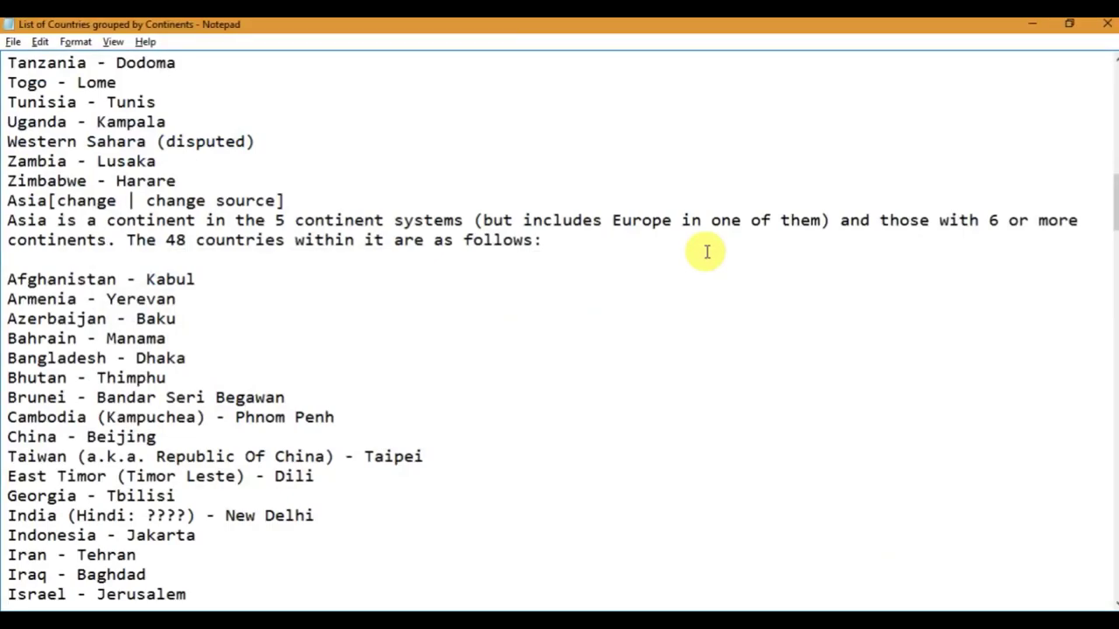
{"action": "key", "text": "alt+Tab"}
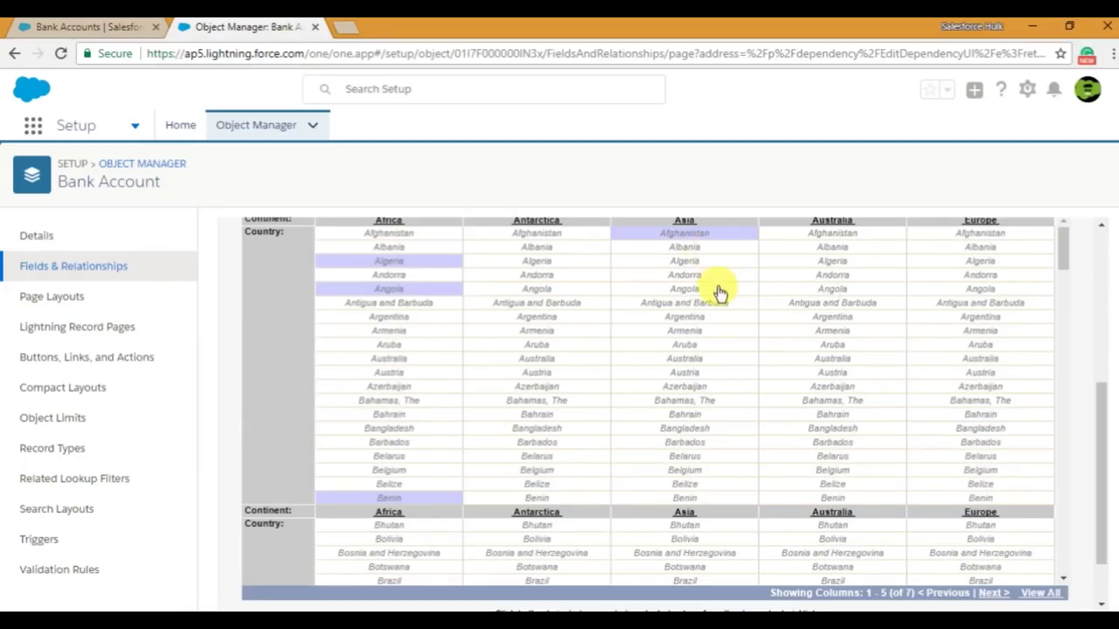
Add Armenia, Bahrain and Bangladesh to the selected countries in the Asia column of the dependency grid, checking against the Notepad list
{"action": "left_click", "coordinate": [715, 336]}
{"action": "key", "text": "alt+Tab"}
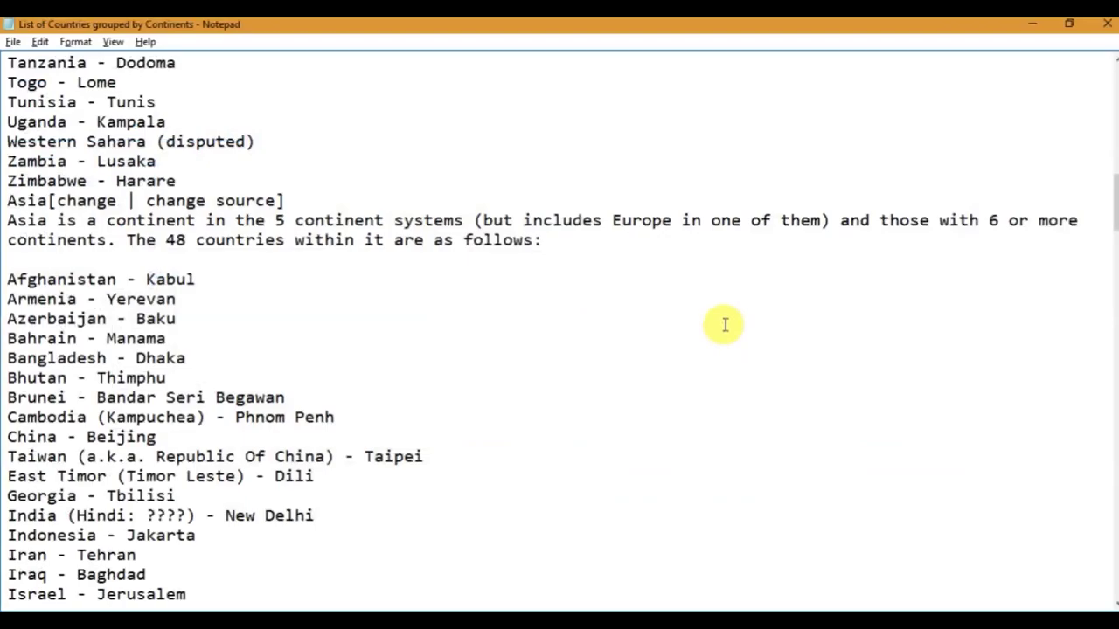
{"action": "key", "text": "alt+Tab"}
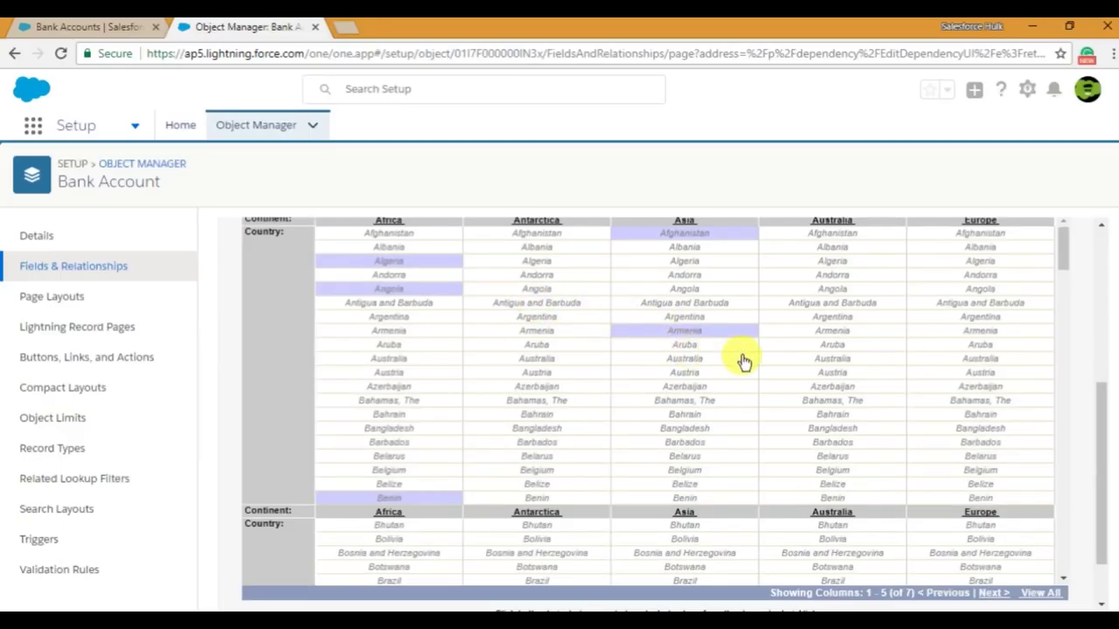
{"action": "left_click", "coordinate": [719, 416]}
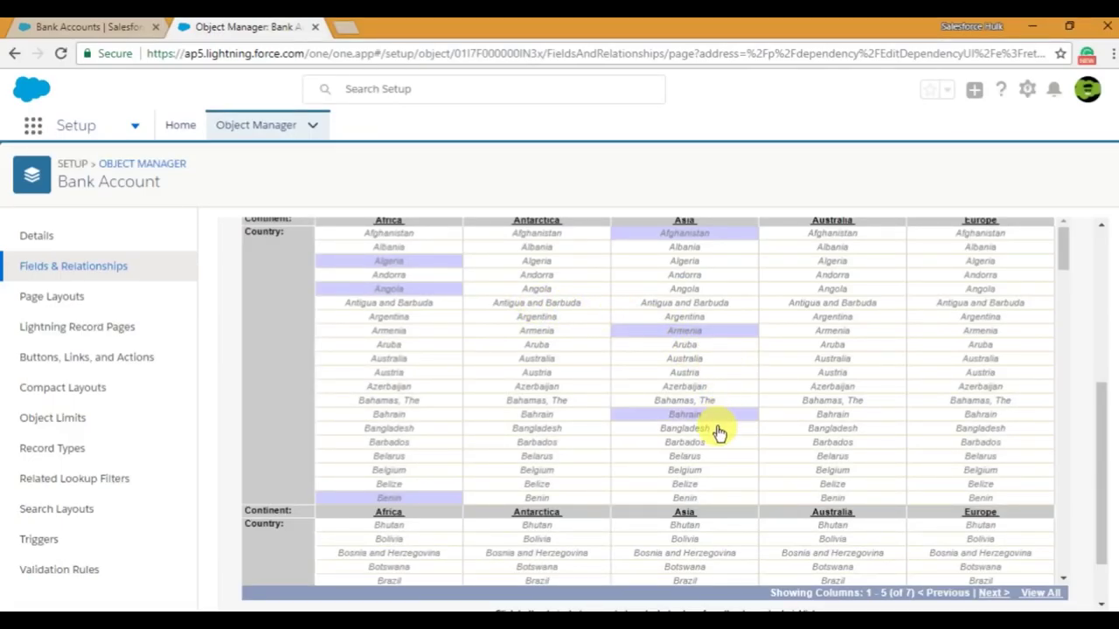
{"action": "left_click", "coordinate": [718, 429]}
Check more Asian countries in the Notepad list and add Nepal to the selection in the Asia column of the dependency grid
{"action": "key", "text": "alt+Tab"}
{"action": "scroll", "coordinate": [582, 422], "scroll_direction": "down", "scroll_amount": 2}
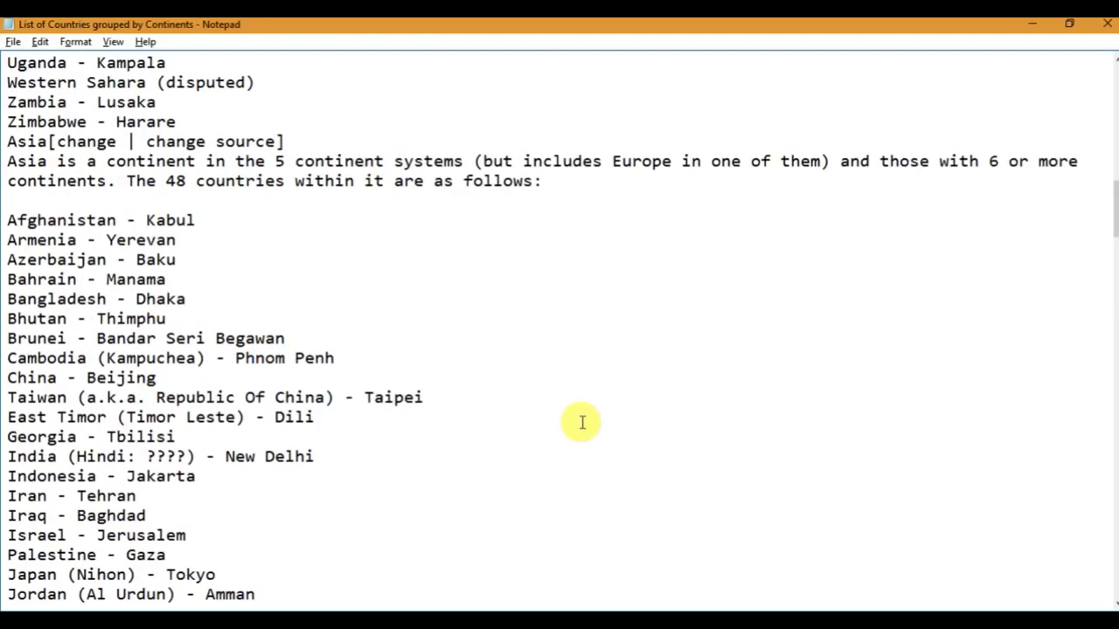
{"action": "scroll", "coordinate": [582, 422], "scroll_direction": "down", "scroll_amount": 1}
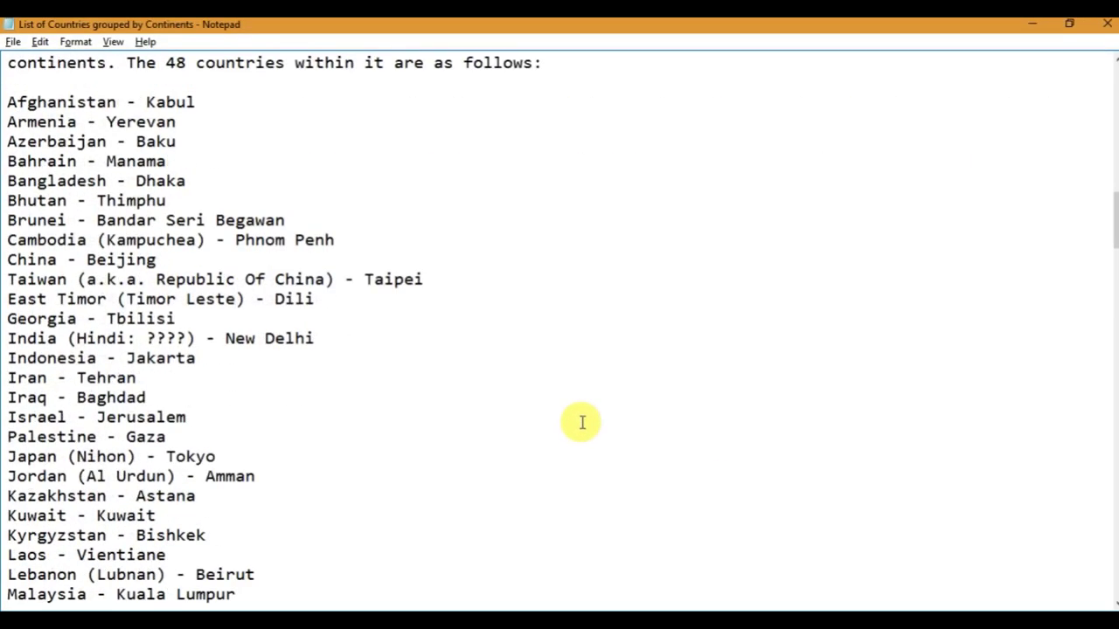
{"action": "key", "text": "alt+Tab"}
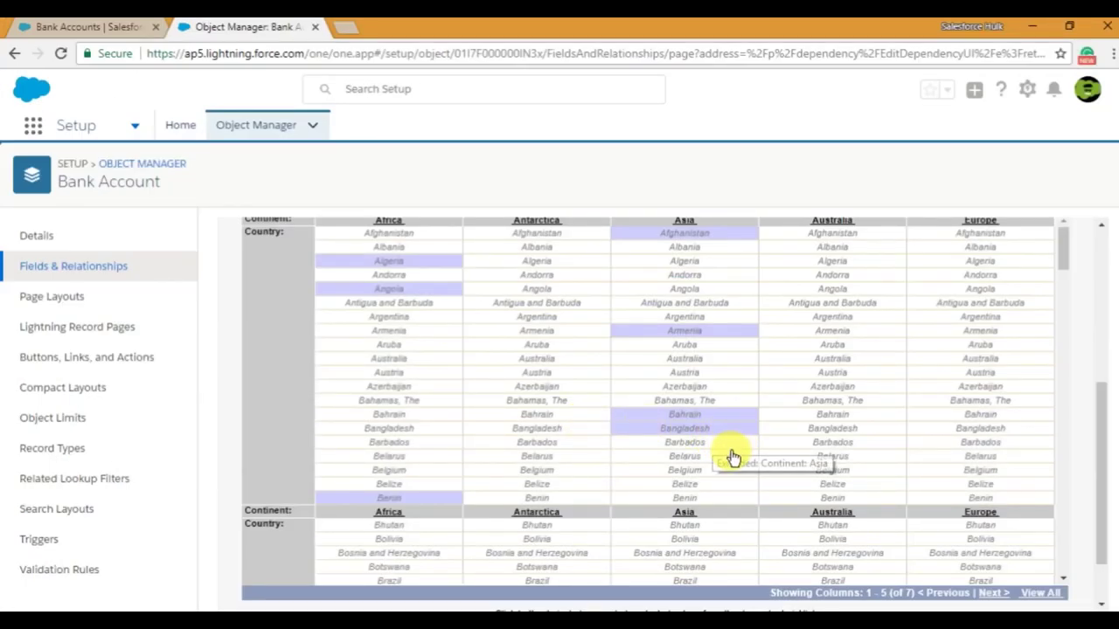
{"action": "scroll", "coordinate": [725, 466], "scroll_direction": "down", "scroll_amount": 2}
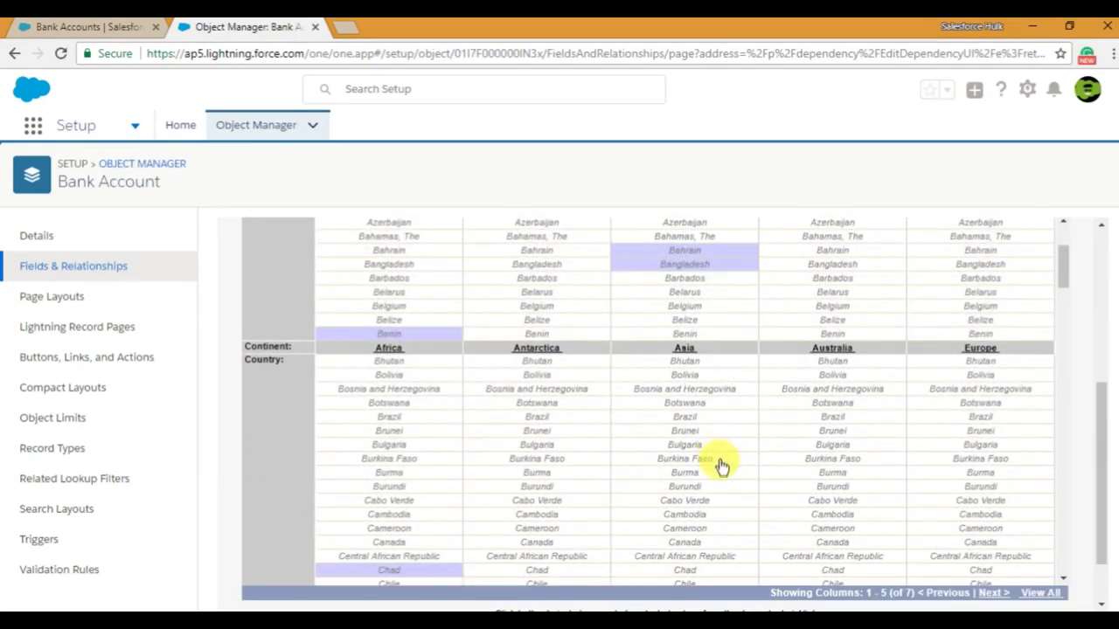
{"action": "scroll", "coordinate": [718, 470], "scroll_direction": "down", "scroll_amount": 2}
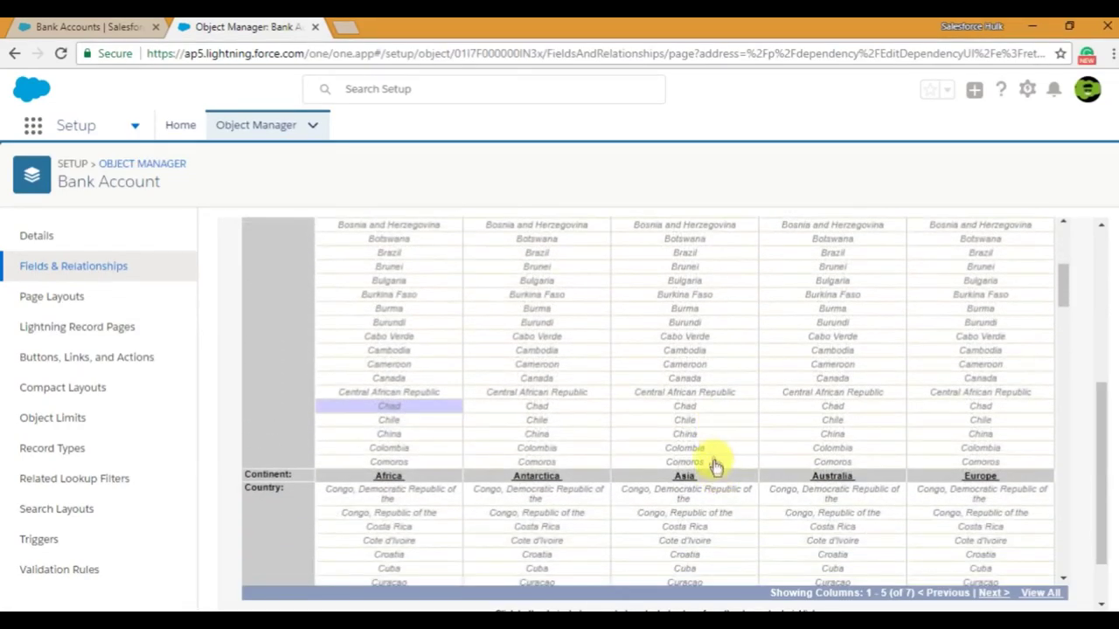
{"action": "scroll", "coordinate": [722, 482], "scroll_direction": "down", "scroll_amount": 3}
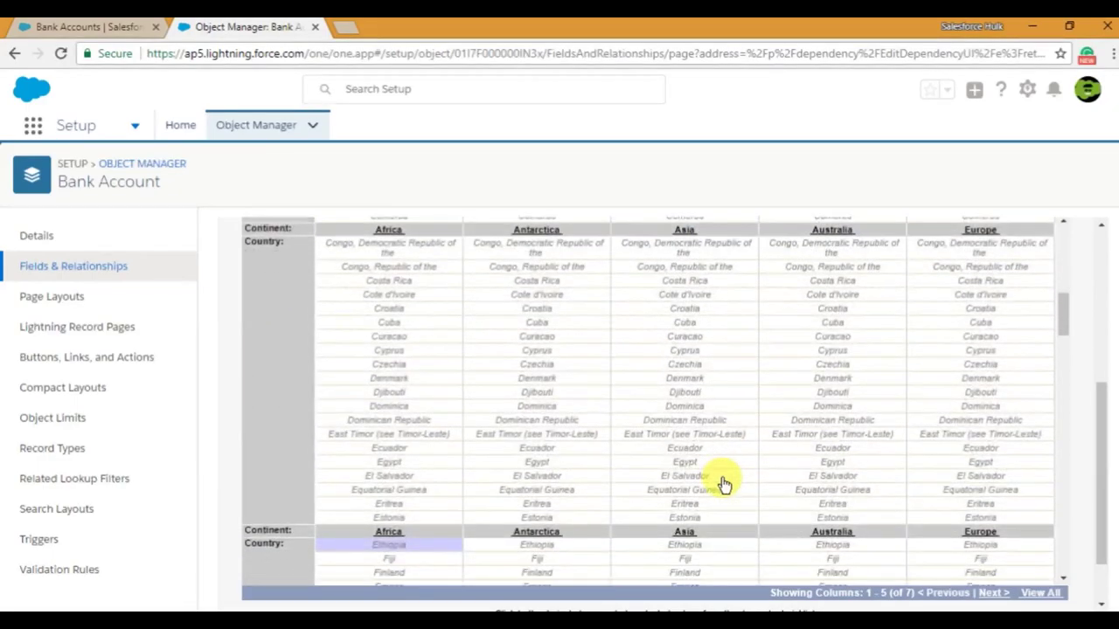
{"action": "scroll", "coordinate": [722, 481], "scroll_direction": "down", "scroll_amount": 3}
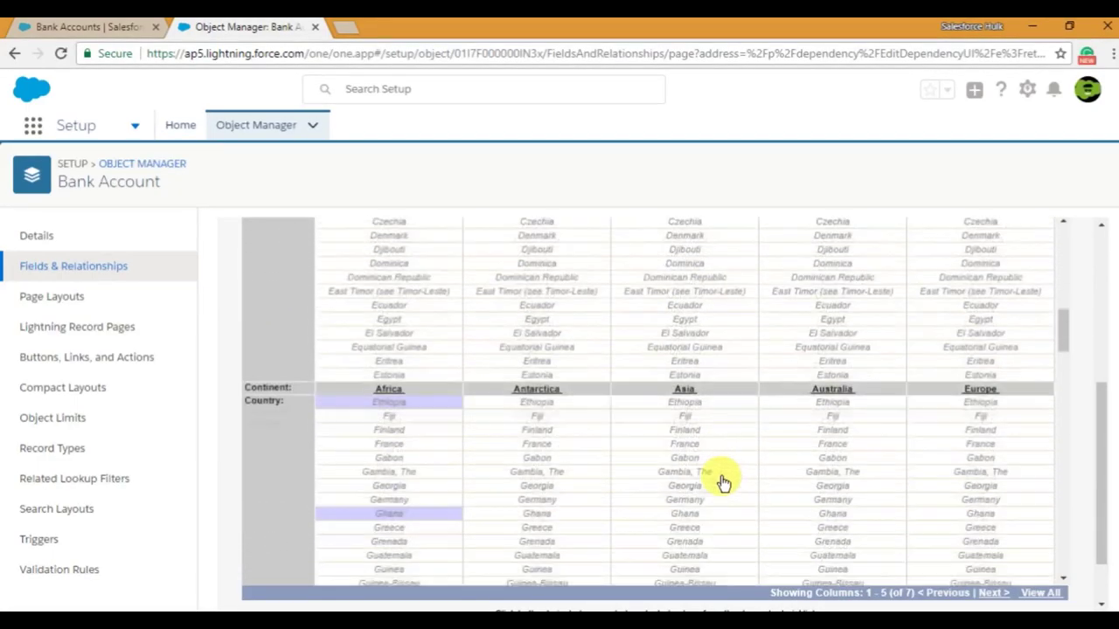
{"action": "scroll", "coordinate": [714, 461], "scroll_direction": "down", "scroll_amount": 7}
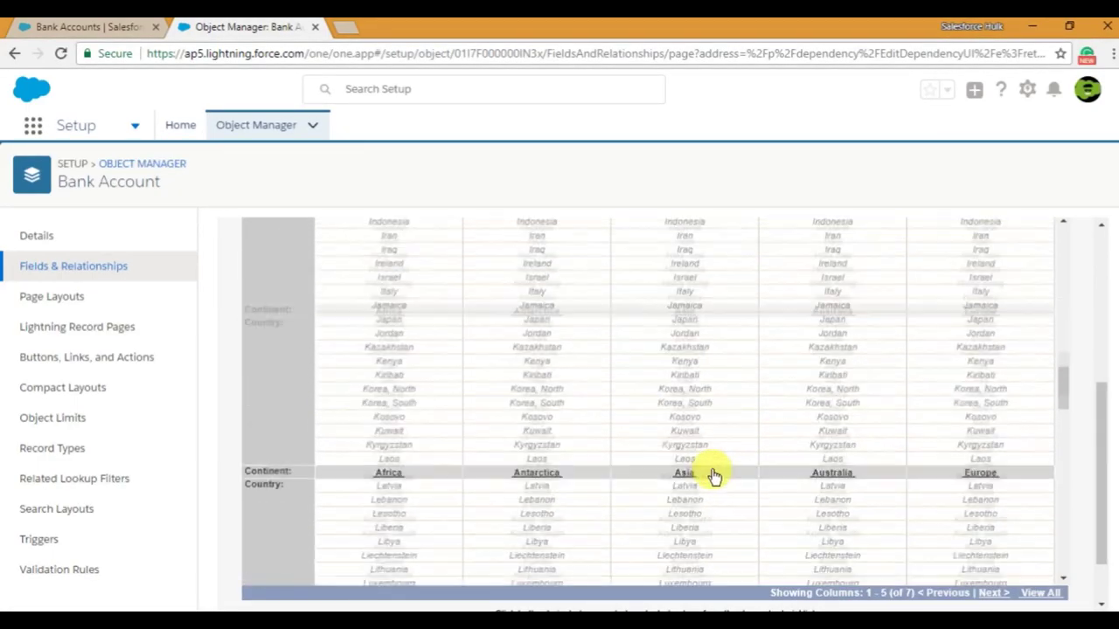
{"action": "scroll", "coordinate": [714, 476], "scroll_direction": "down", "scroll_amount": 6}
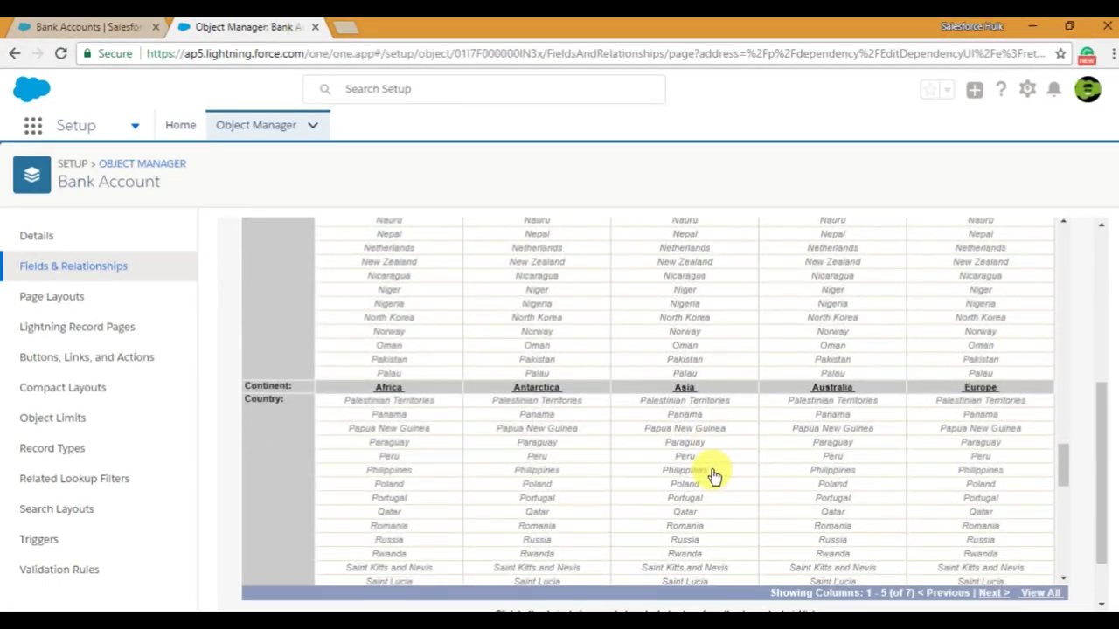
{"action": "left_click", "coordinate": [695, 236]}
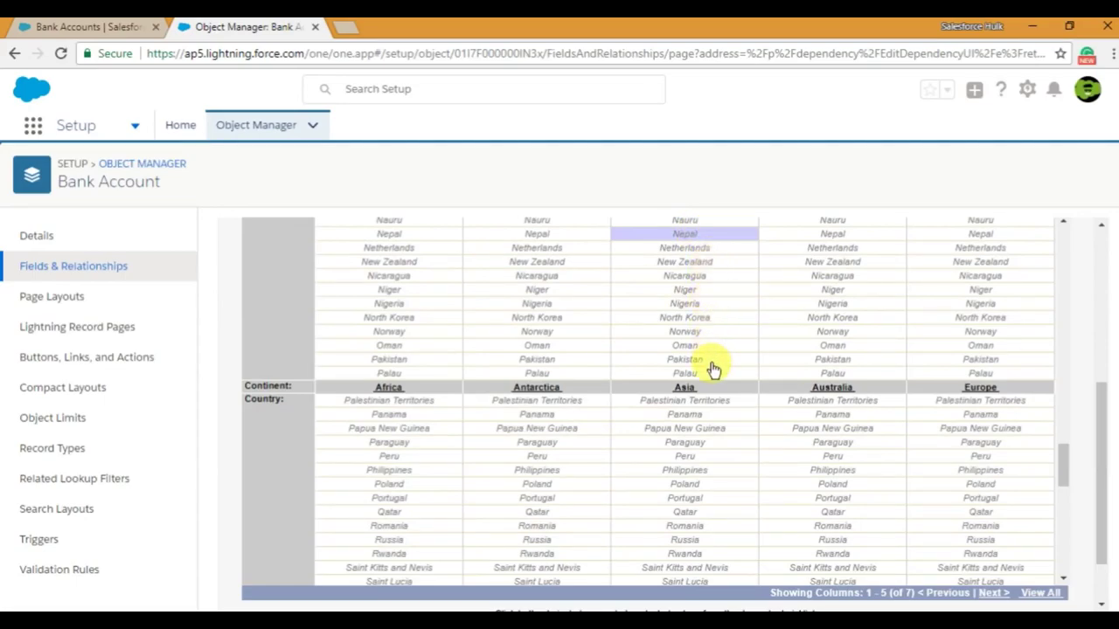
Add Sri Lanka to the selected countries in the Asia column
{"action": "scroll", "coordinate": [712, 374], "scroll_direction": "down", "scroll_amount": 2}
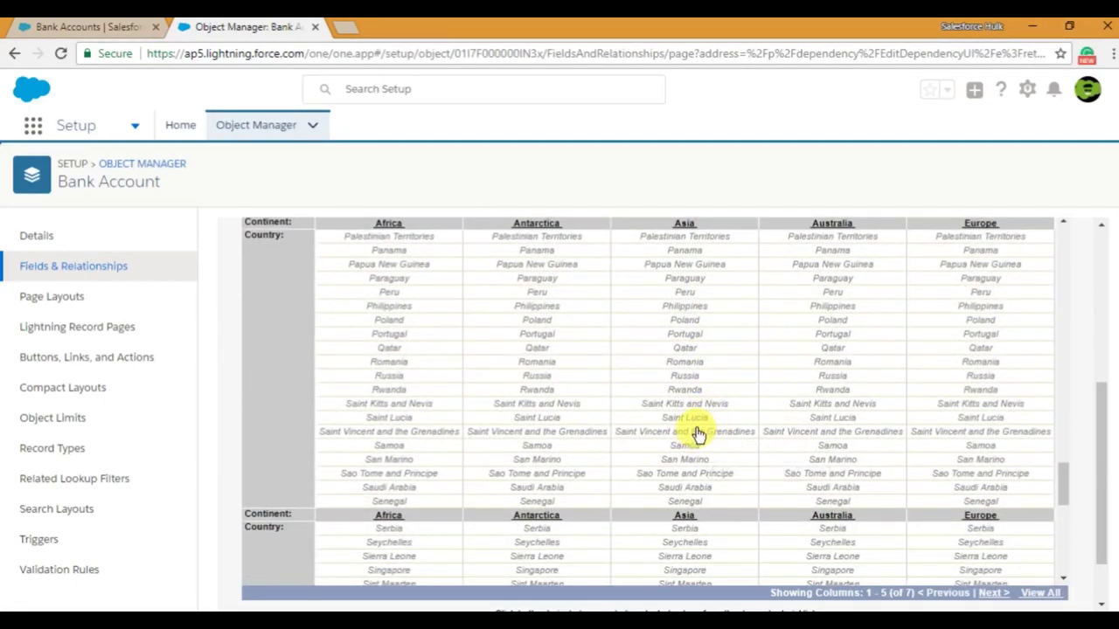
{"action": "scroll", "coordinate": [698, 434], "scroll_direction": "down", "scroll_amount": 2}
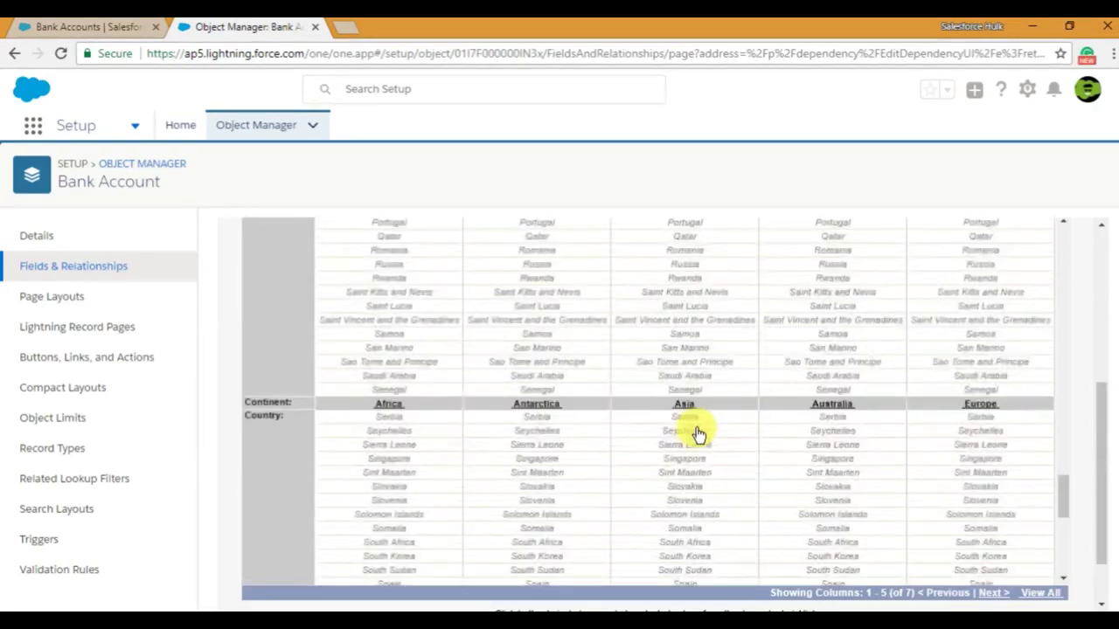
{"action": "scroll", "coordinate": [698, 434], "scroll_direction": "down", "scroll_amount": 4}
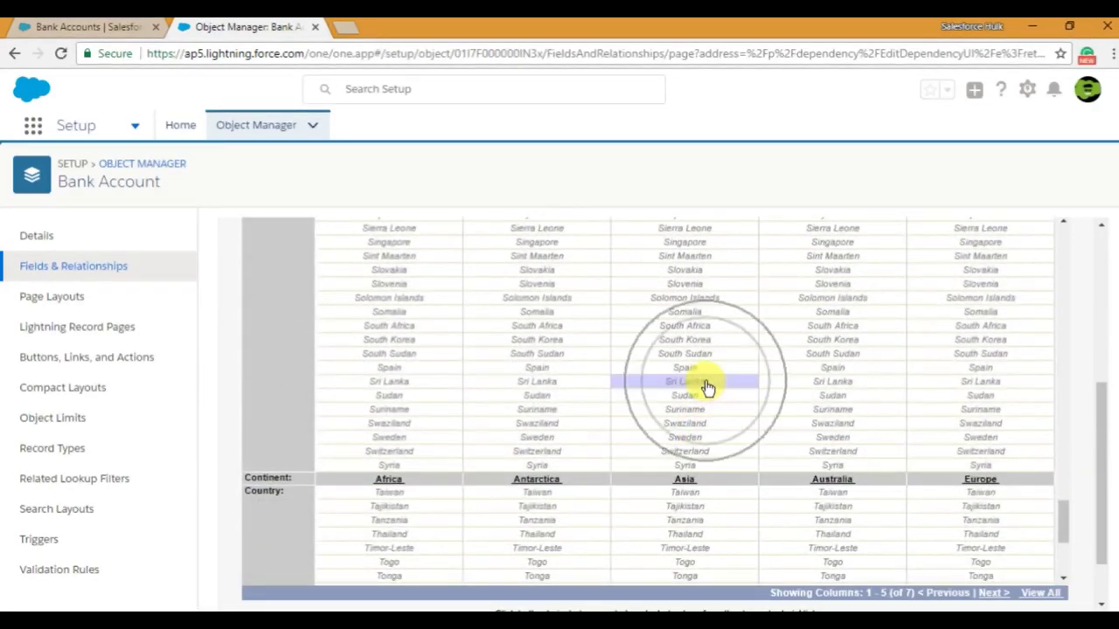
Check the Asian countries in the Notepad list again and add Indonesia, Iran and Iraq to the Asia column's selection
{"action": "key", "text": "alt+Tab"}
{"action": "scroll", "coordinate": [419, 395], "scroll_direction": "down", "scroll_amount": 2}
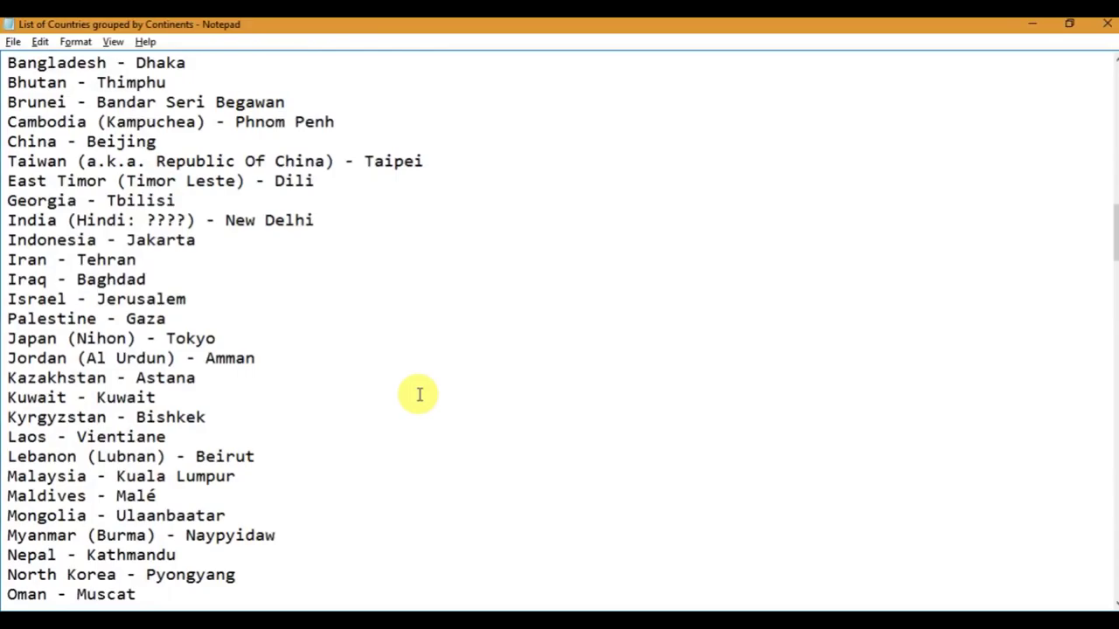
{"action": "key", "text": "alt+Tab"}
{"action": "key", "text": "alt+Tab"}
{"action": "key", "text": "alt+Tab"}
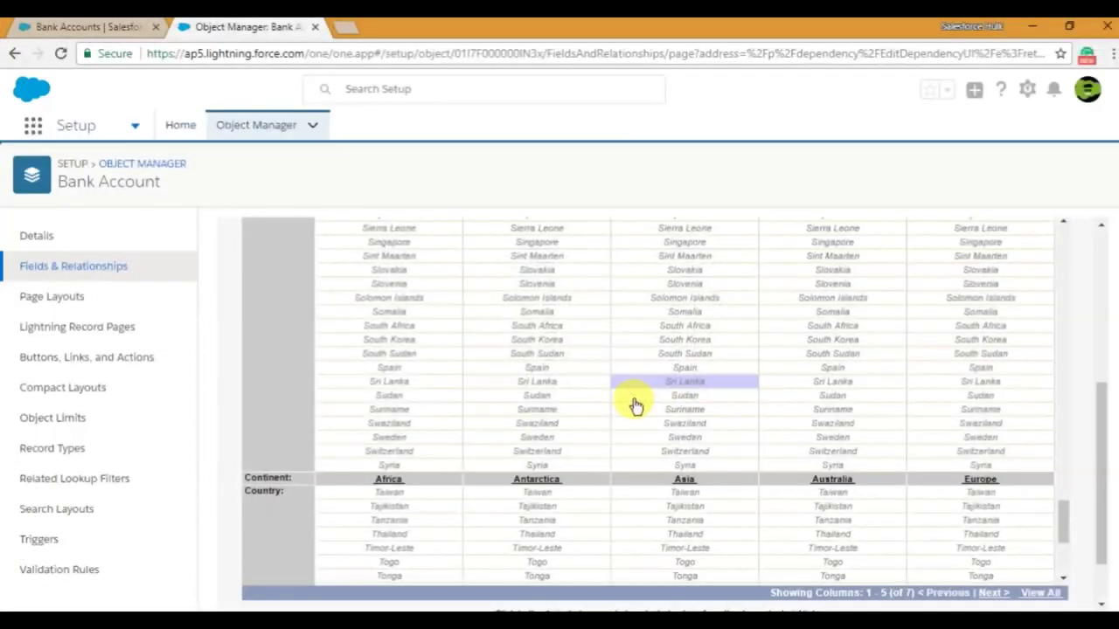
{"action": "scroll", "coordinate": [635, 404], "scroll_direction": "up", "scroll_amount": 10}
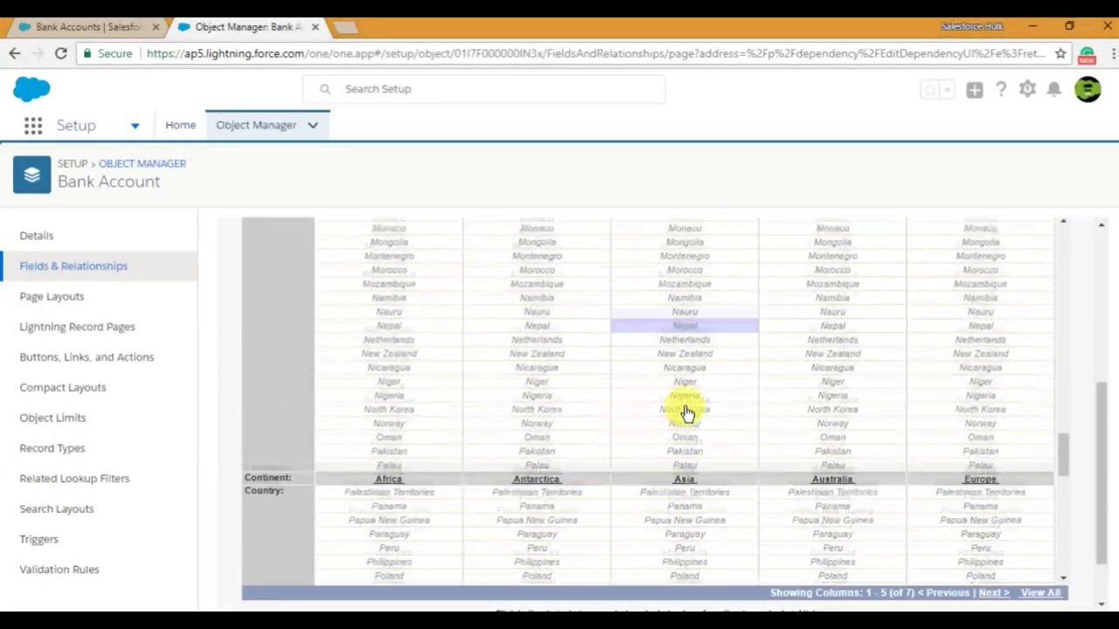
{"action": "scroll", "coordinate": [686, 413], "scroll_direction": "up", "scroll_amount": 5}
{"action": "scroll", "coordinate": [686, 412], "scroll_direction": "down", "scroll_amount": 6}
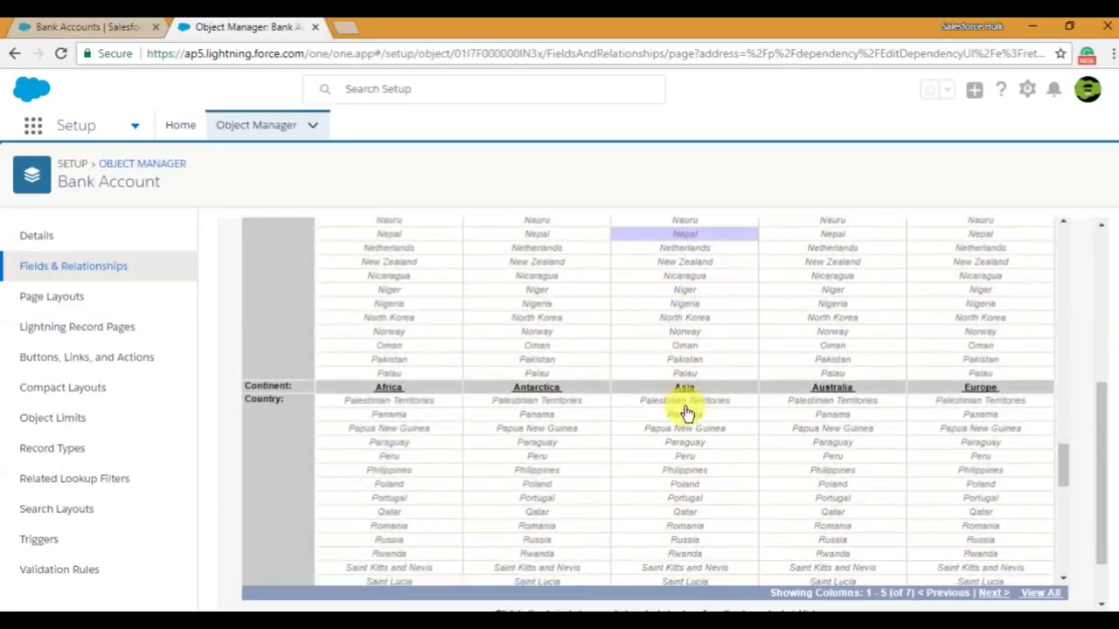
{"action": "scroll", "coordinate": [686, 412], "scroll_direction": "down", "scroll_amount": 5}
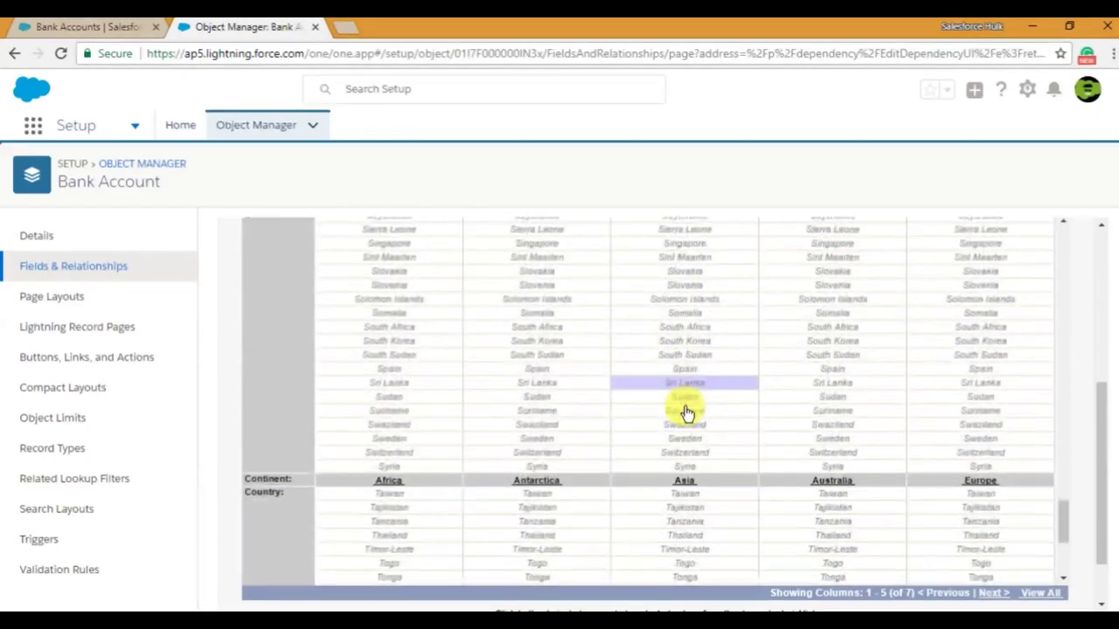
{"action": "scroll", "coordinate": [686, 412], "scroll_direction": "up", "scroll_amount": 10}
{"action": "scroll", "coordinate": [686, 412], "scroll_direction": "up", "scroll_amount": 4}
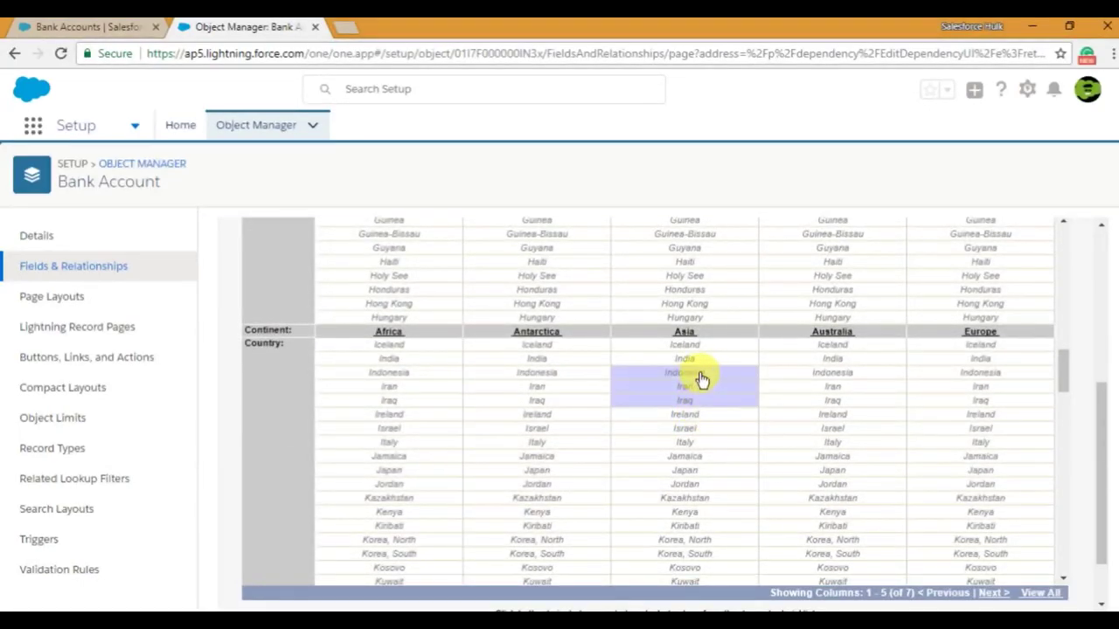
Add Georgia and China to the selected Asia values and review the selection at the beginning of the dependency grid
{"action": "scroll", "coordinate": [711, 437], "scroll_direction": "down", "scroll_amount": 12}
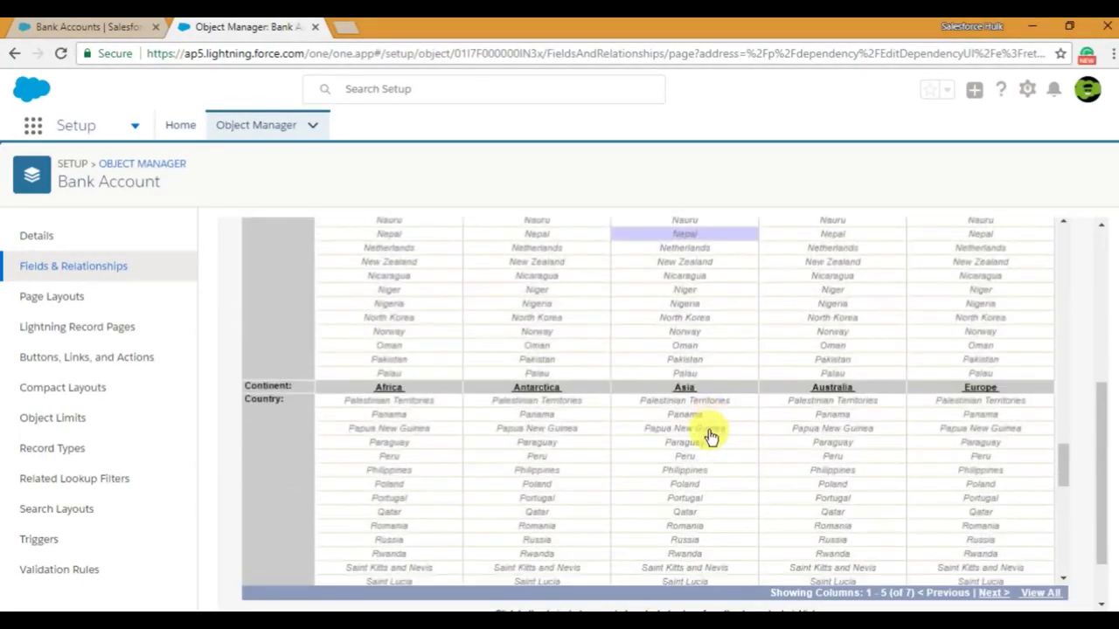
{"action": "scroll", "coordinate": [712, 437], "scroll_direction": "up", "scroll_amount": 4}
{"action": "scroll", "coordinate": [713, 437], "scroll_direction": "up", "scroll_amount": 20}
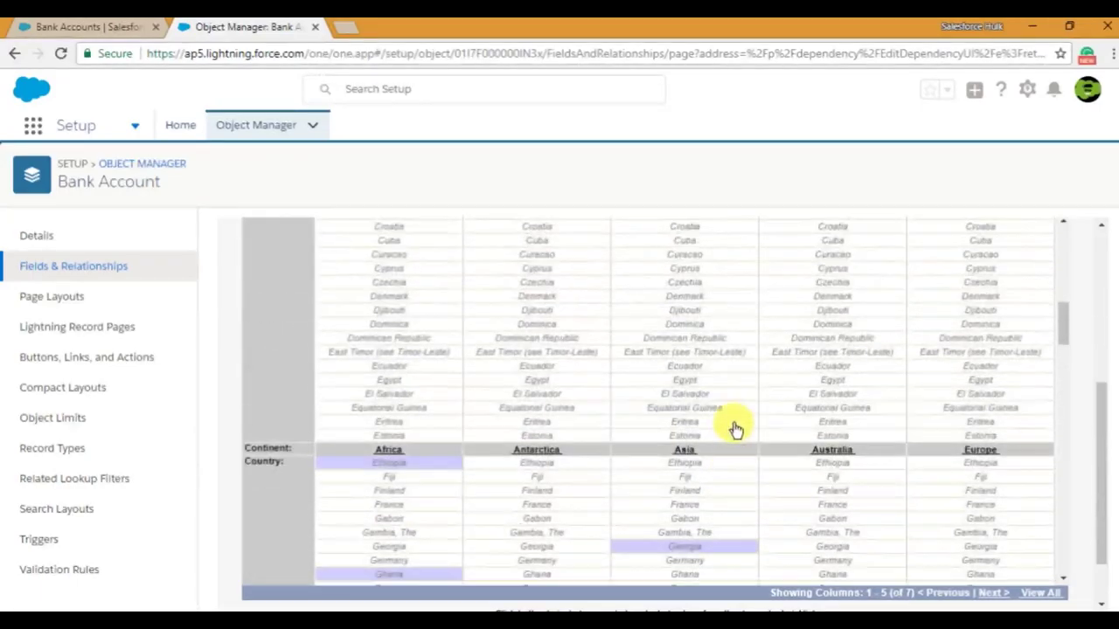
{"action": "scroll", "coordinate": [866, 439], "scroll_direction": "down", "scroll_amount": 3}
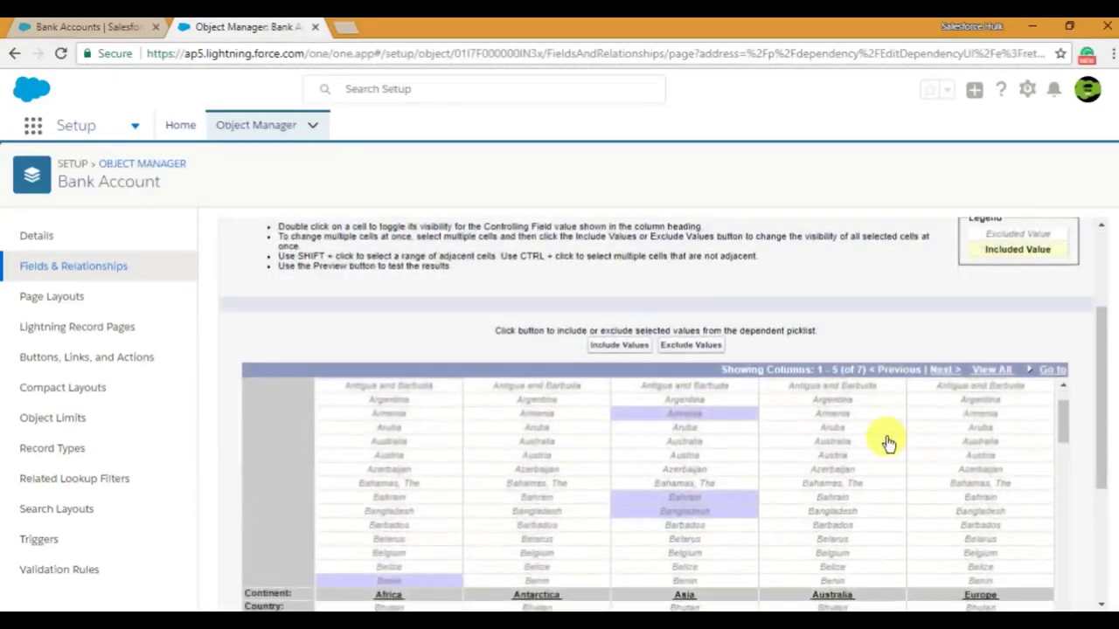
{"action": "scroll", "coordinate": [1078, 429], "scroll_direction": "up", "scroll_amount": 2}
{"action": "scroll", "coordinate": [1092, 432], "scroll_direction": "down", "scroll_amount": 3}
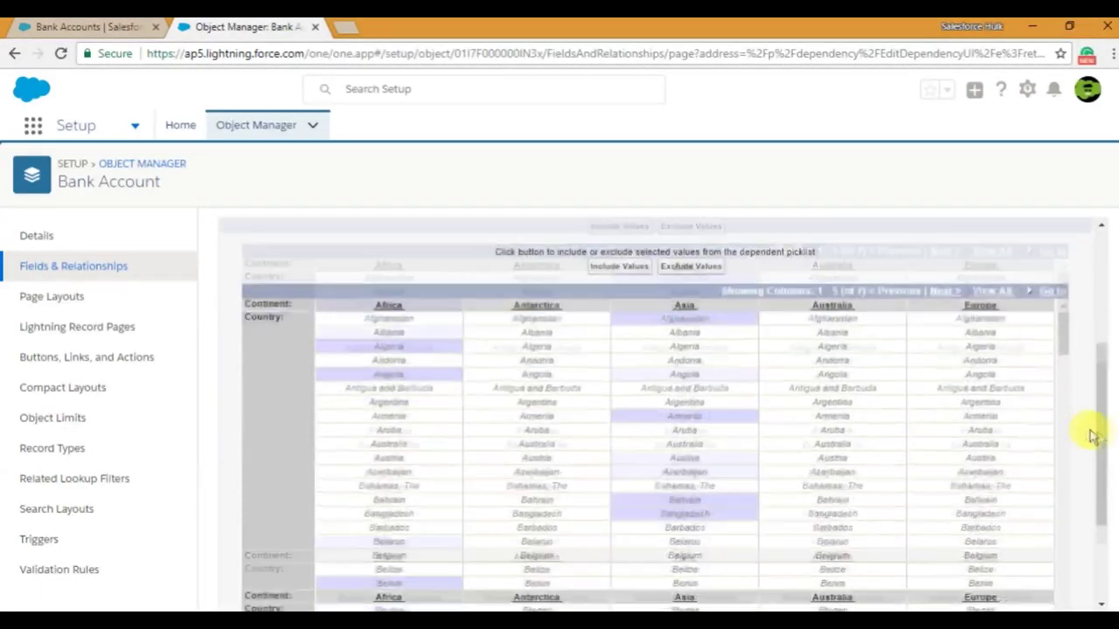
{"action": "scroll", "coordinate": [1033, 431], "scroll_direction": "down", "scroll_amount": 2}
{"action": "scroll", "coordinate": [1091, 412], "scroll_direction": "down", "scroll_amount": 2}
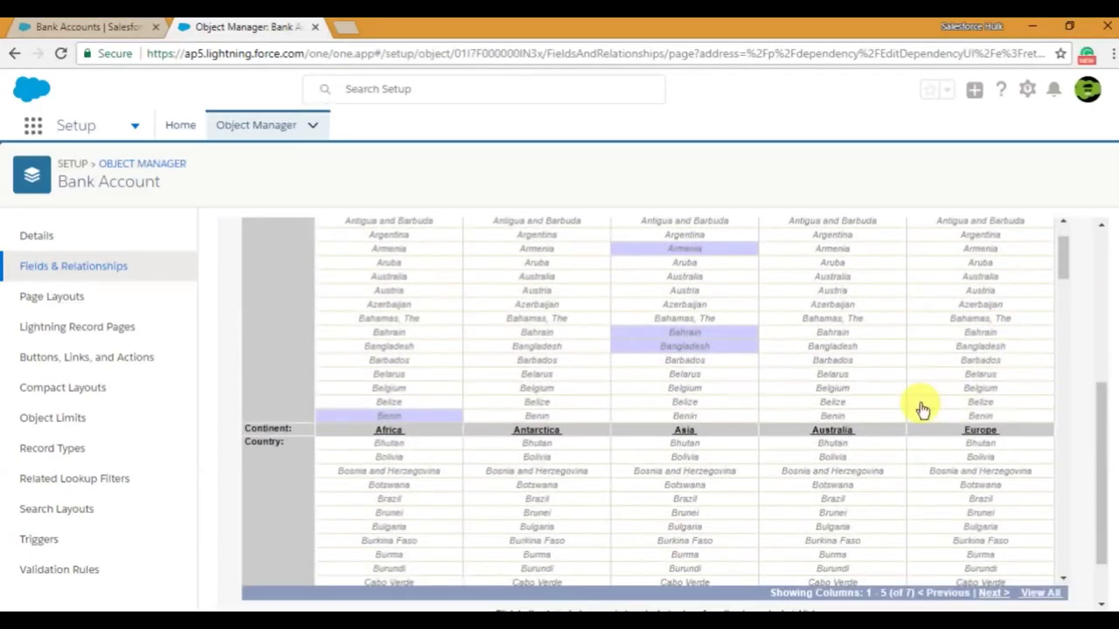
{"action": "scroll", "coordinate": [908, 409], "scroll_direction": "up", "scroll_amount": 2}
Look up the countries under Australia in the Notepad list and select Australia in the Australia column of the dependency grid
{"action": "key", "text": "alt+Tab"}
{"action": "scroll", "coordinate": [364, 329], "scroll_direction": "down", "scroll_amount": 15}
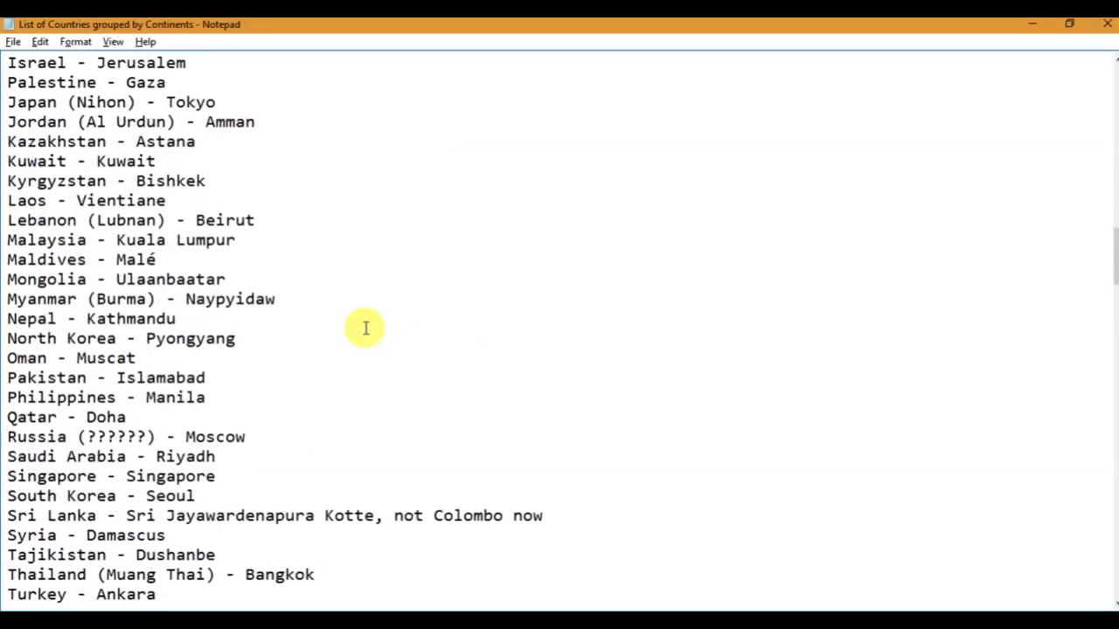
{"action": "scroll", "coordinate": [365, 331], "scroll_direction": "down", "scroll_amount": 17}
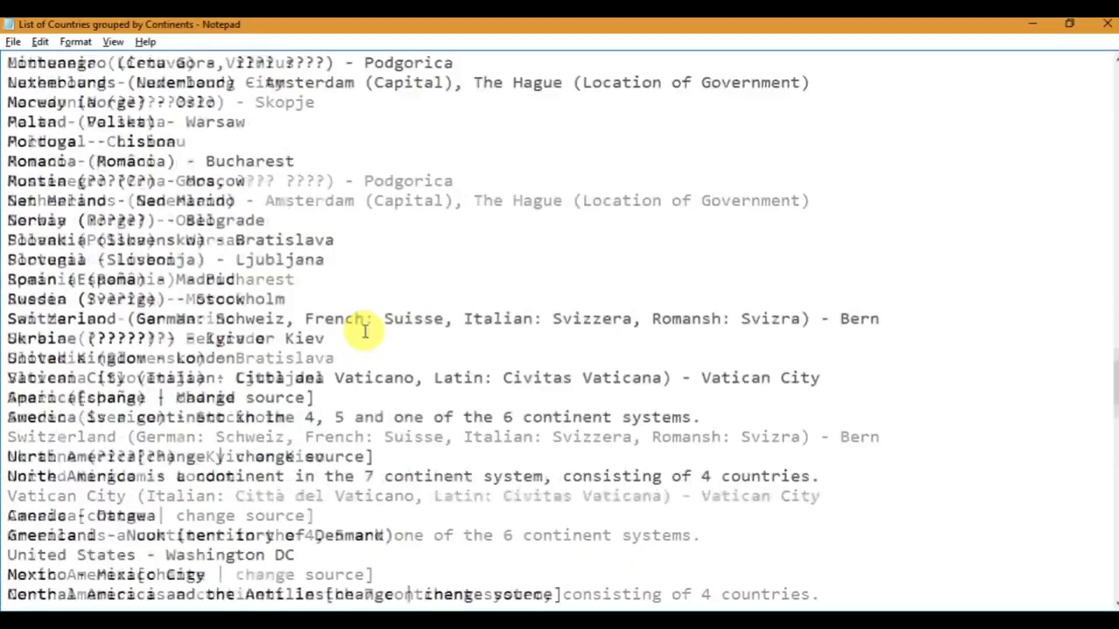
{"action": "scroll", "coordinate": [365, 331], "scroll_direction": "down", "scroll_amount": 20}
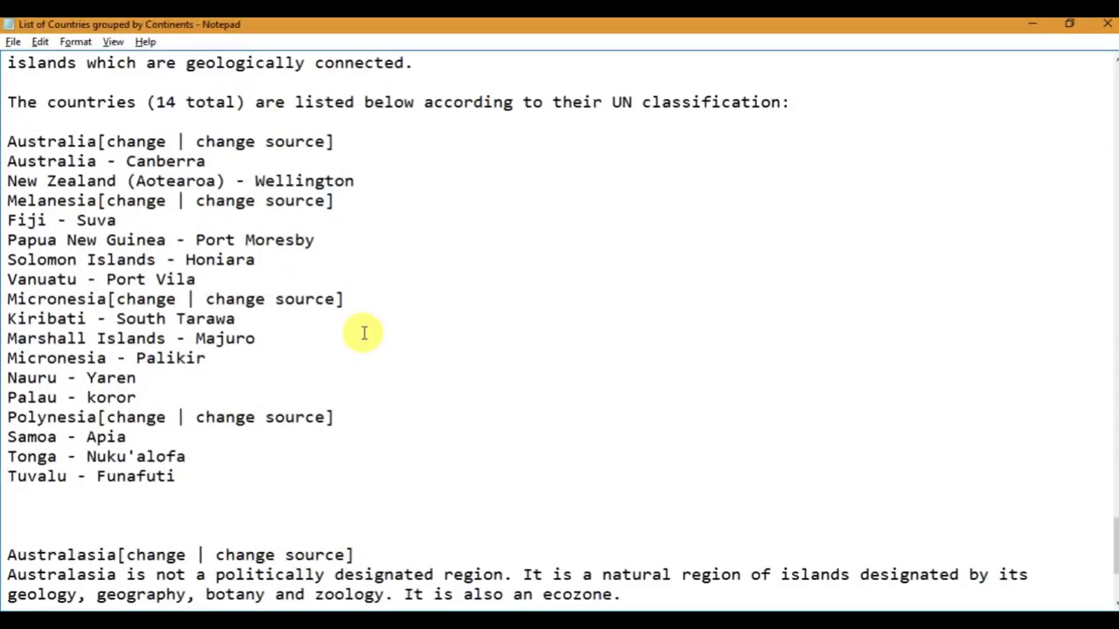
{"action": "scroll", "coordinate": [365, 332], "scroll_direction": "down", "scroll_amount": 4}
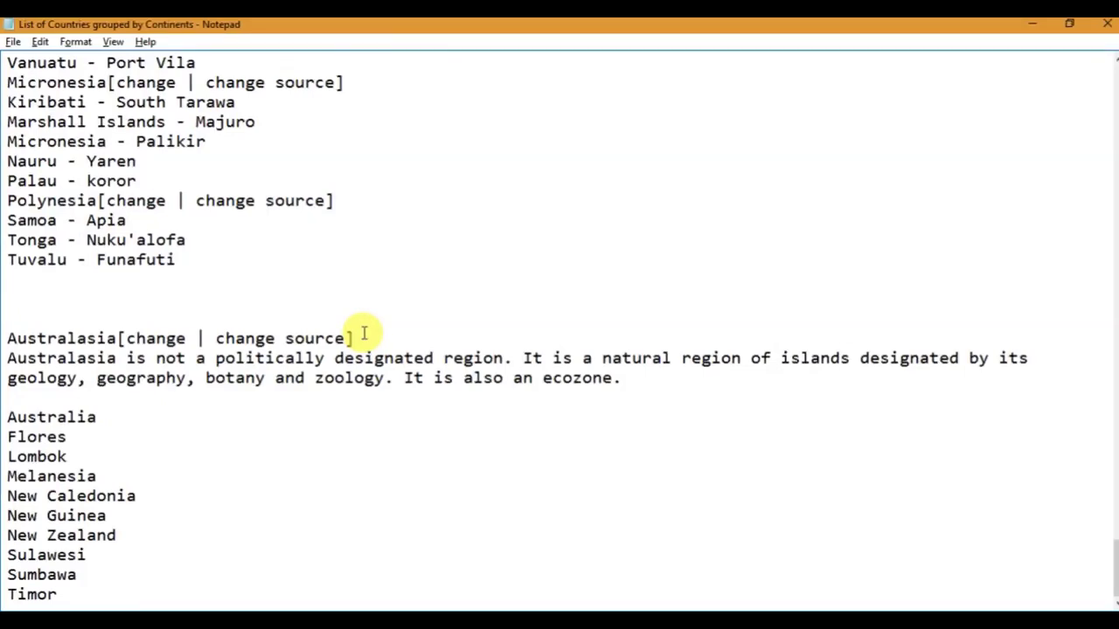
{"action": "key", "text": "alt+Tab"}
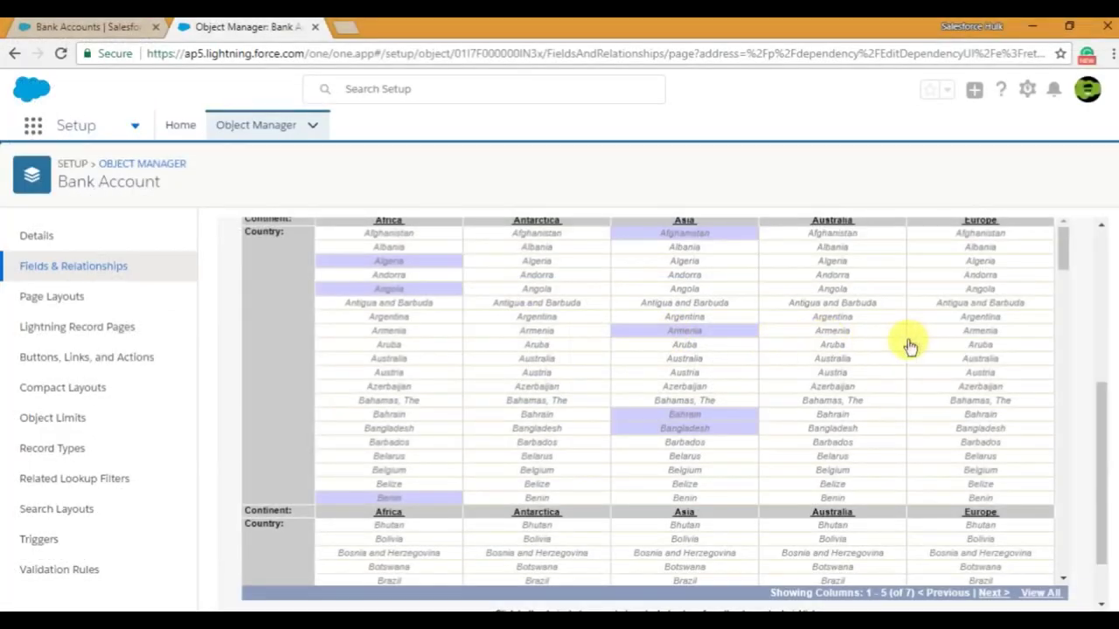
{"action": "left_click", "coordinate": [852, 360]}
Add New Zealand to the selected countries in the Australia column of the dependency grid
{"action": "scroll", "coordinate": [870, 418], "scroll_direction": "down", "scroll_amount": 7}
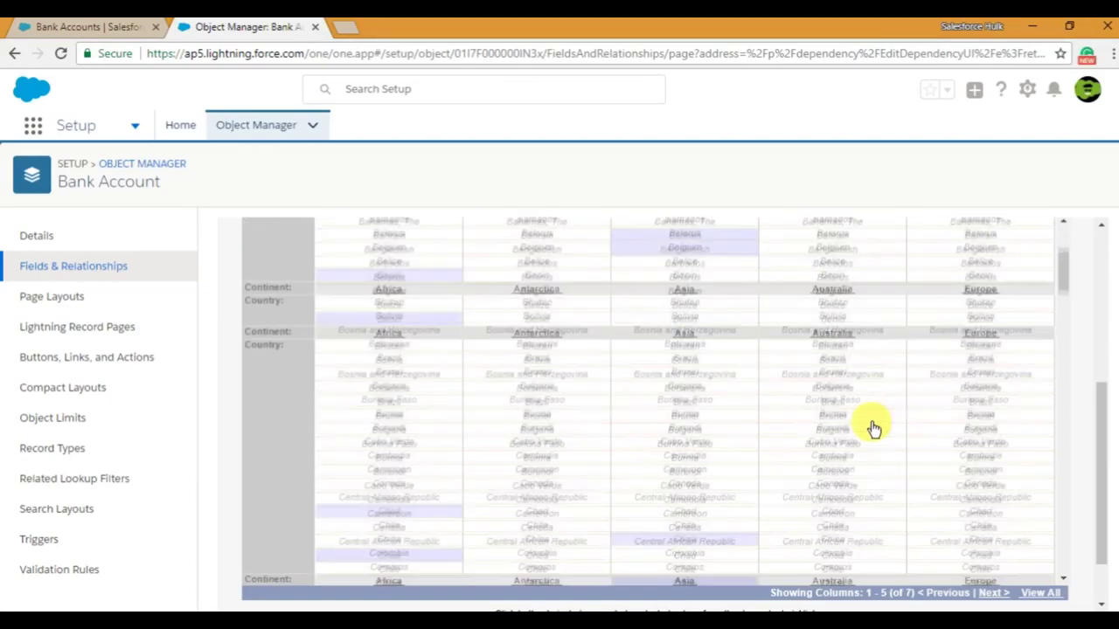
{"action": "scroll", "coordinate": [868, 417], "scroll_direction": "down", "scroll_amount": 8}
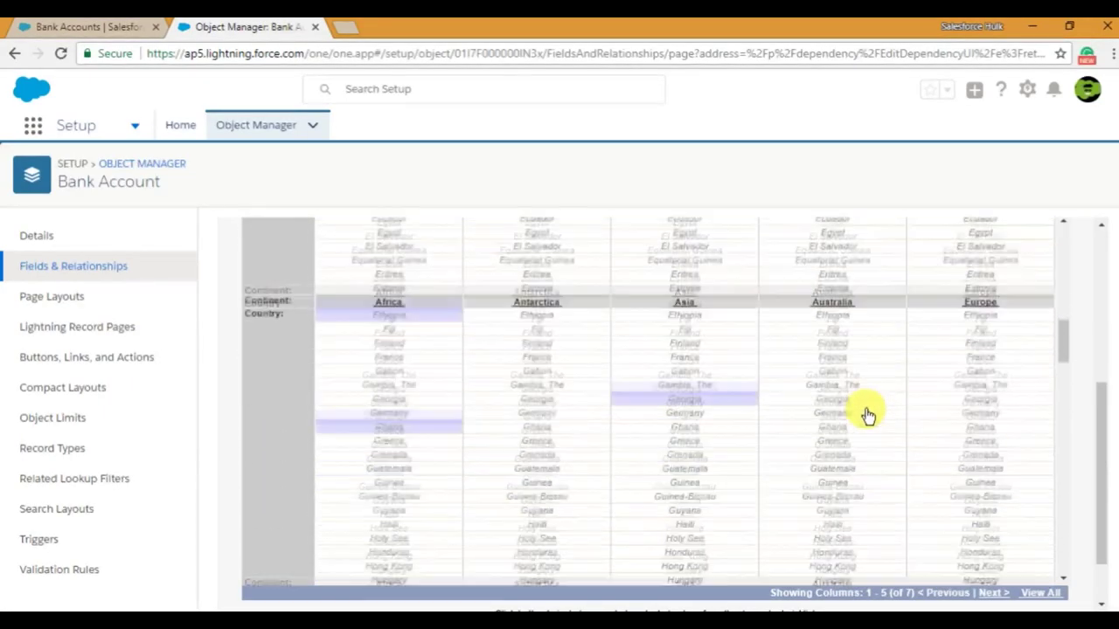
{"action": "scroll", "coordinate": [867, 415], "scroll_direction": "down", "scroll_amount": 6}
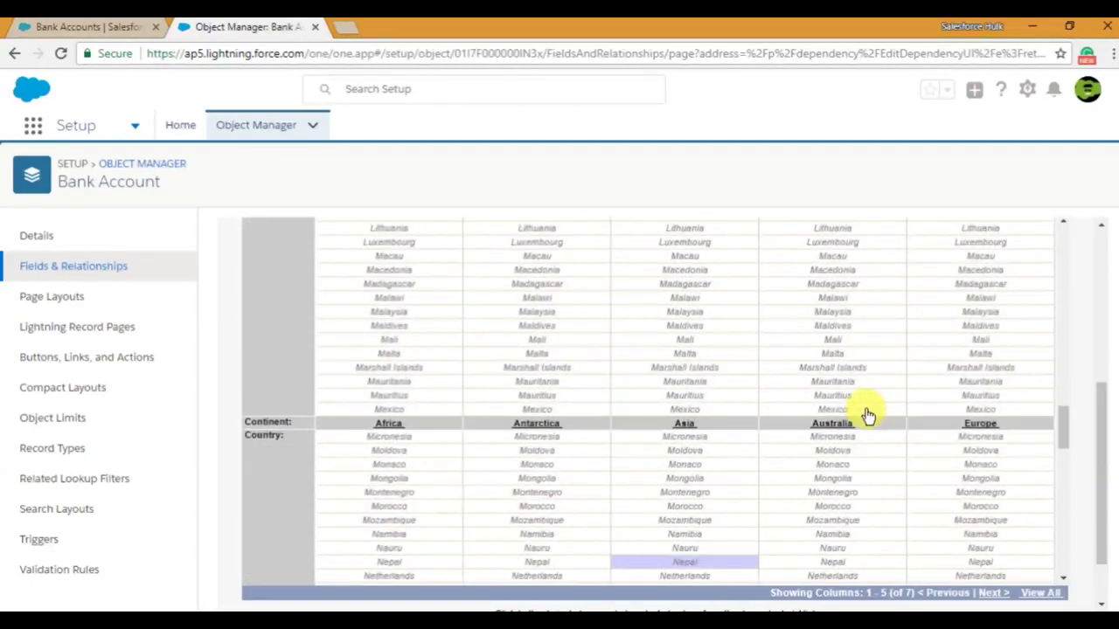
{"action": "scroll", "coordinate": [863, 397], "scroll_direction": "down", "scroll_amount": 4}
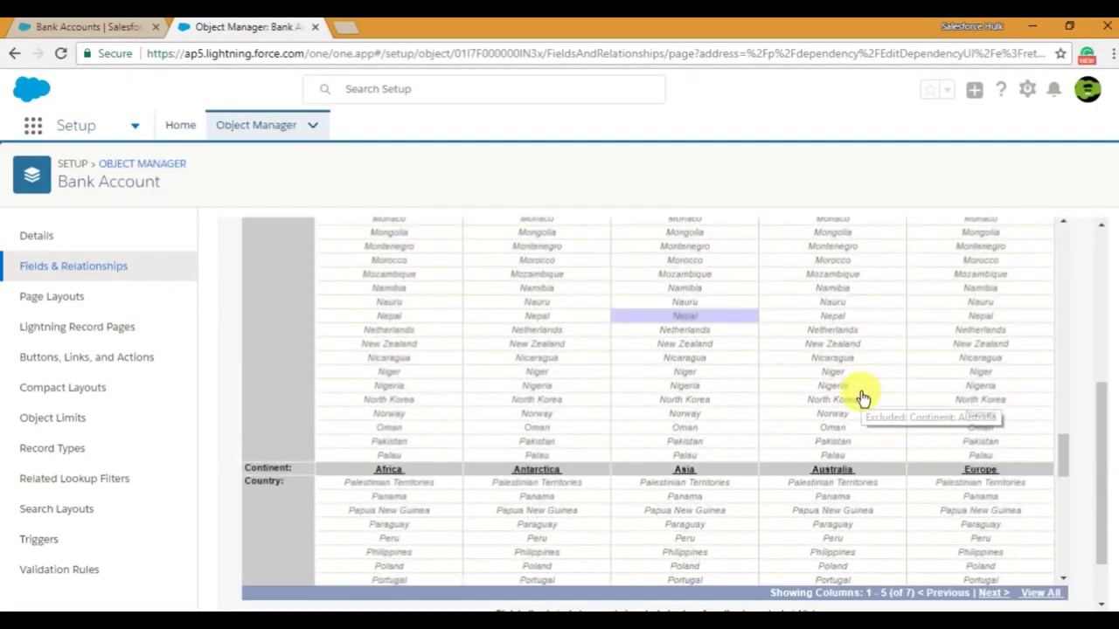
{"action": "left_click", "coordinate": [846, 345]}
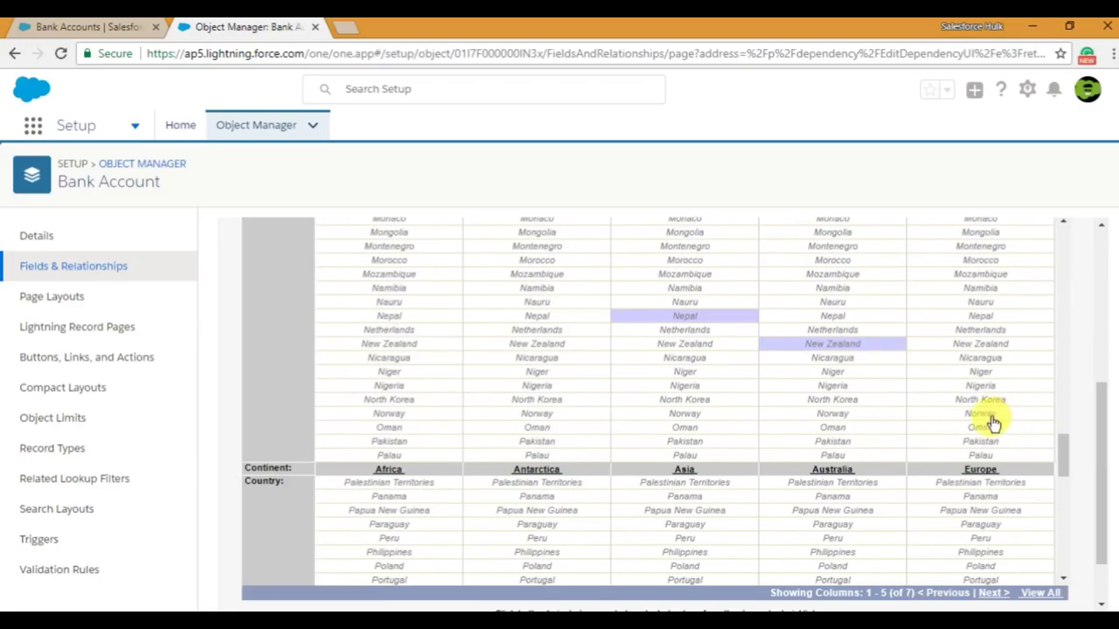
Return to the beginning of the dependency grid and select Belarus in the Europe column
{"action": "scroll", "coordinate": [989, 420], "scroll_direction": "up", "scroll_amount": 5}
{"action": "scroll", "coordinate": [988, 421], "scroll_direction": "up", "scroll_amount": 10}
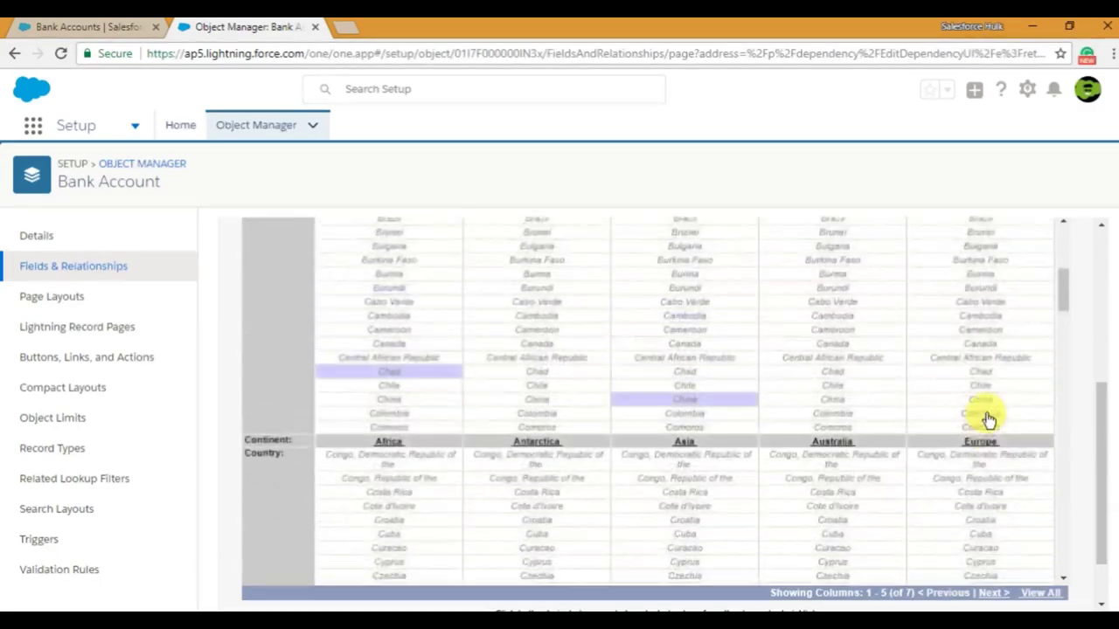
{"action": "scroll", "coordinate": [988, 421], "scroll_direction": "up", "scroll_amount": 2}
{"action": "scroll", "coordinate": [997, 411], "scroll_direction": "down", "scroll_amount": 4}
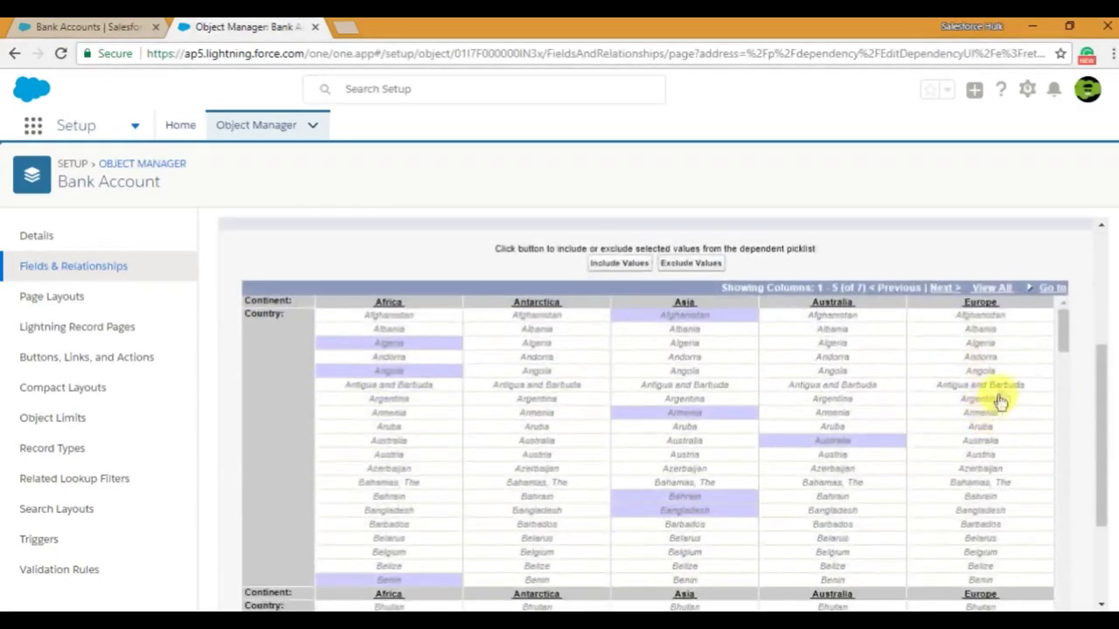
{"action": "scroll", "coordinate": [1030, 437], "scroll_direction": "down", "scroll_amount": 2}
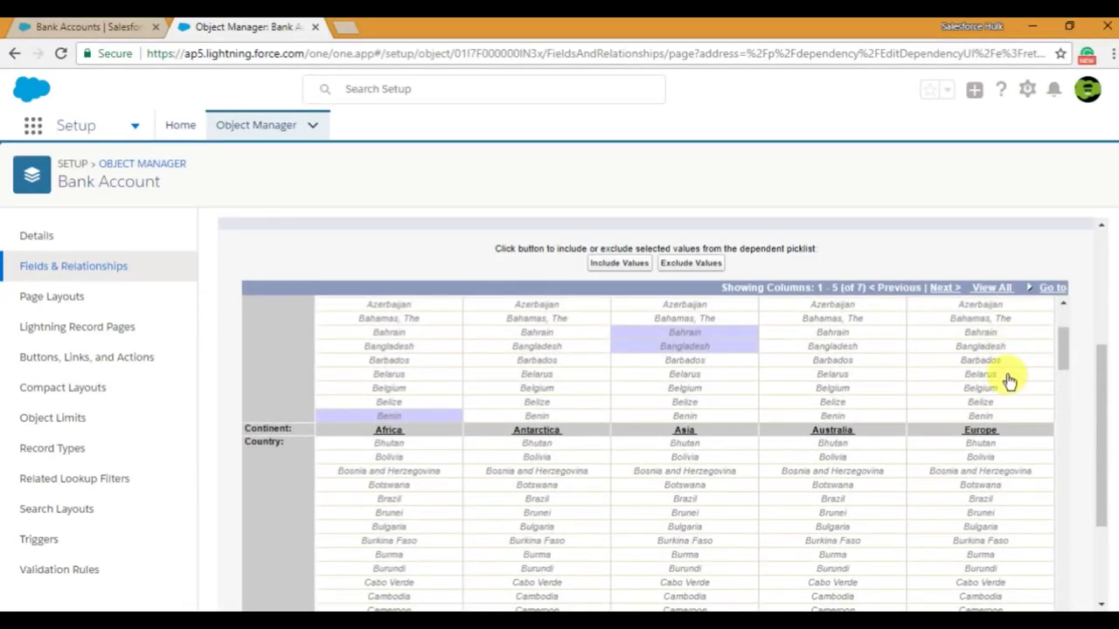
{"action": "left_click", "coordinate": [1010, 376]}
Look up the countries under Europe in the Notepad list and add Belgium to the Europe column's selection
{"action": "key", "text": "alt+Tab"}
{"action": "scroll", "coordinate": [564, 370], "scroll_direction": "up", "scroll_amount": 12}
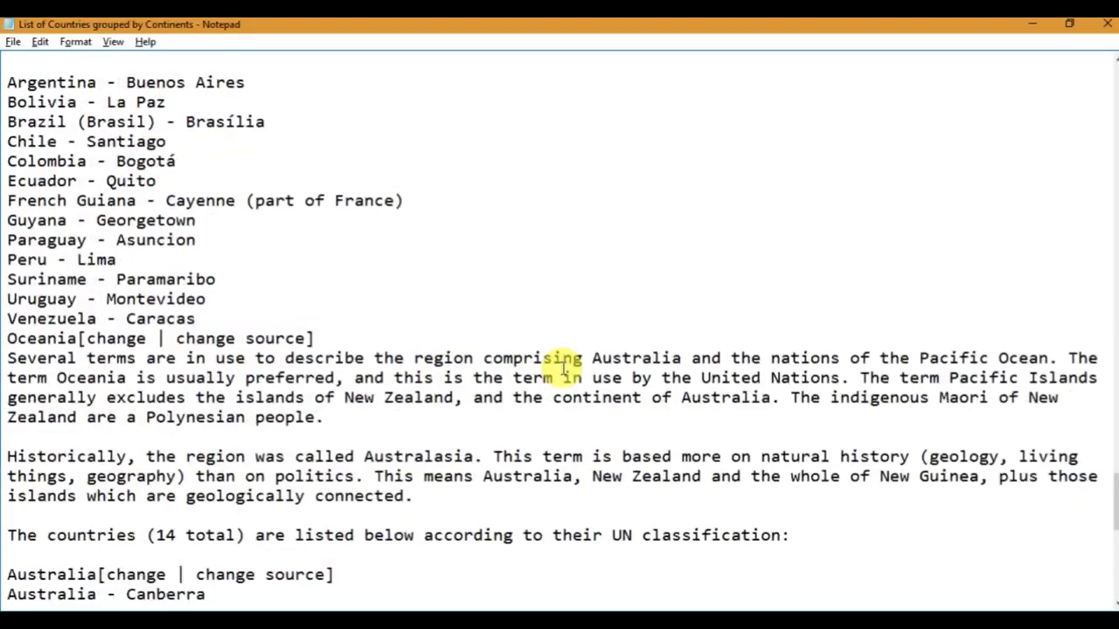
{"action": "scroll", "coordinate": [565, 369], "scroll_direction": "up", "scroll_amount": 13}
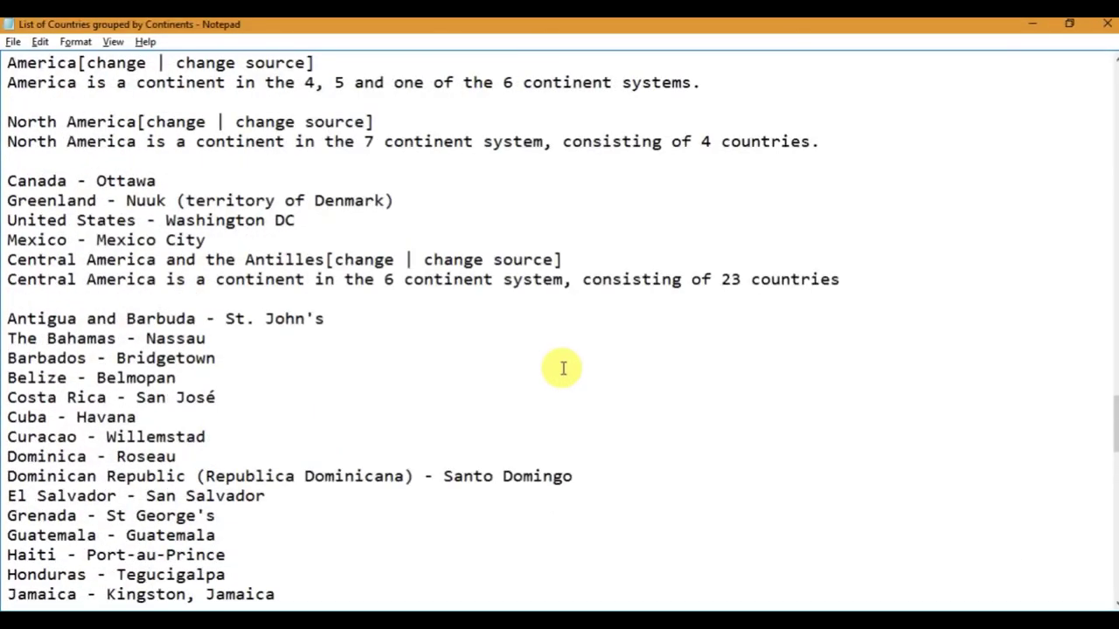
{"action": "scroll", "coordinate": [563, 368], "scroll_direction": "up", "scroll_amount": 18}
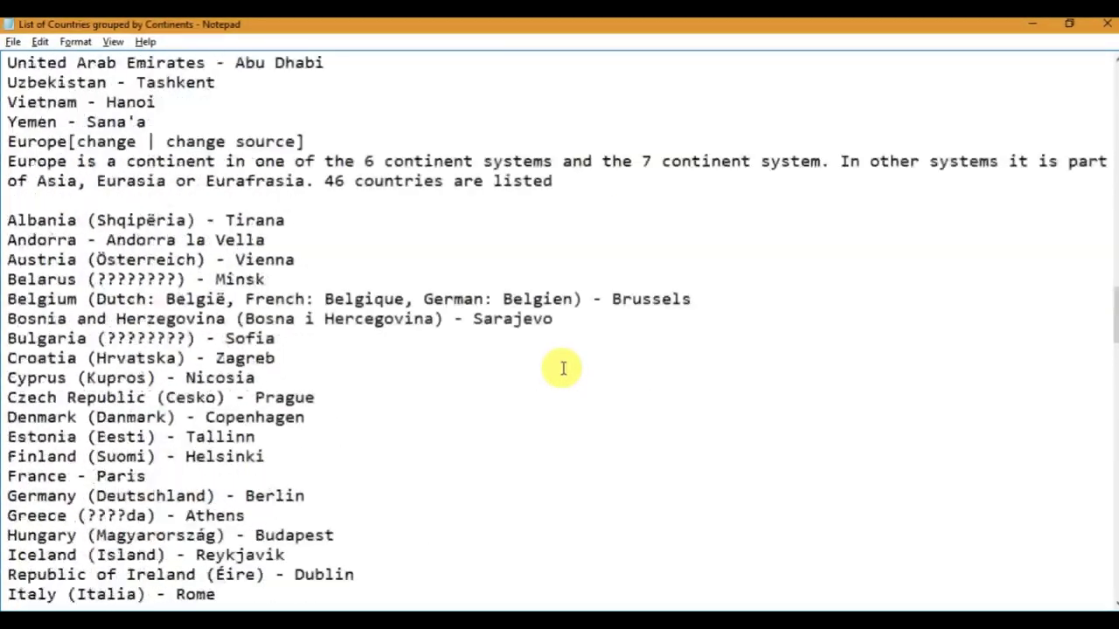
{"action": "scroll", "coordinate": [563, 368], "scroll_direction": "up", "scroll_amount": 4}
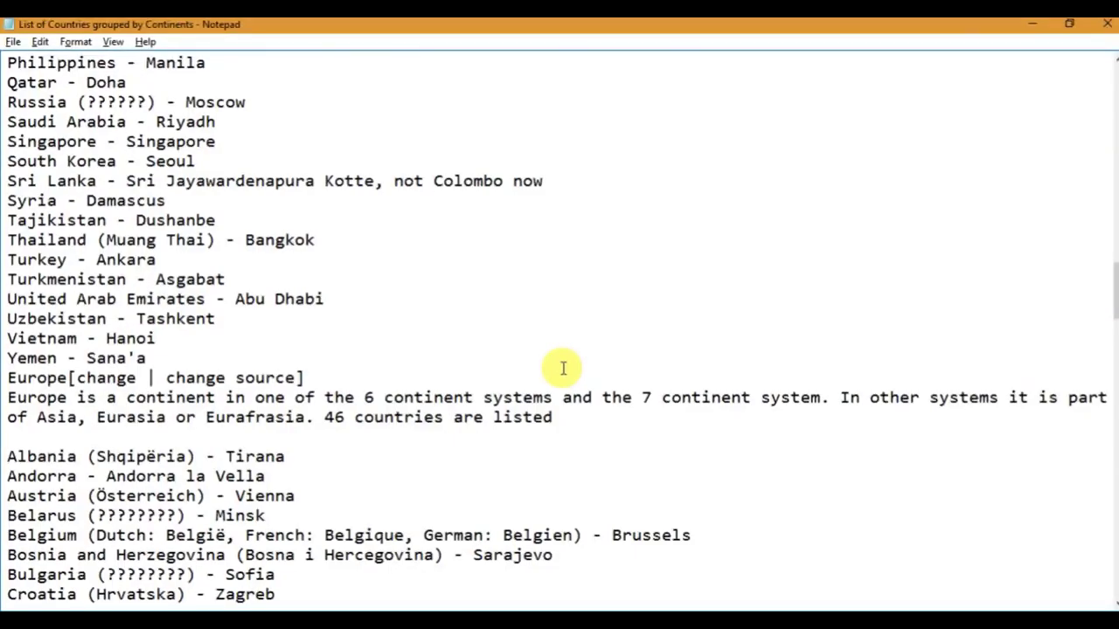
{"action": "scroll", "coordinate": [563, 368], "scroll_direction": "down", "scroll_amount": 4}
{"action": "scroll", "coordinate": [637, 347], "scroll_direction": "down", "scroll_amount": 3}
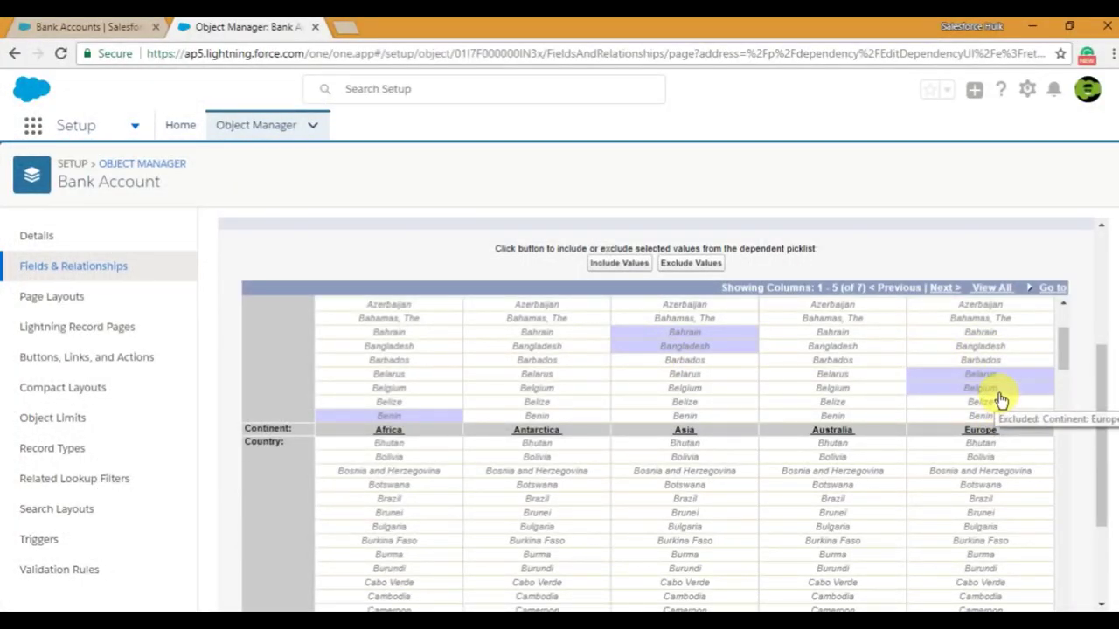
Check the European countries in the Notepad list again and add Croatia and Cyprus to the Europe column's selection
{"action": "key", "text": "alt+Tab"}
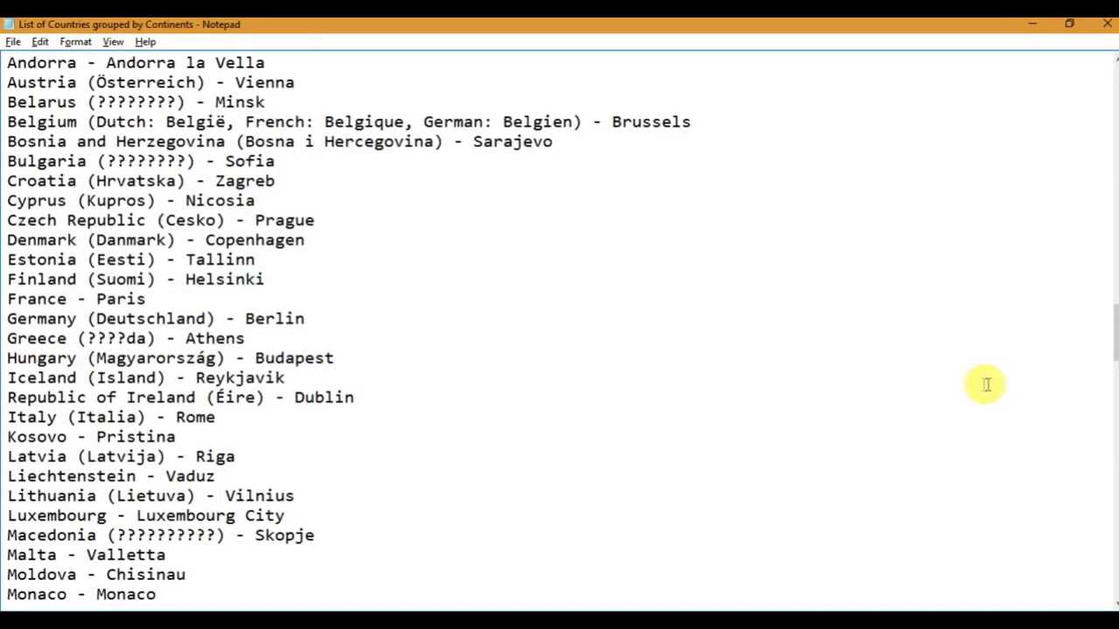
{"action": "key", "text": "alt+Tab"}
{"action": "scroll", "coordinate": [1012, 428], "scroll_direction": "down", "scroll_amount": 2}
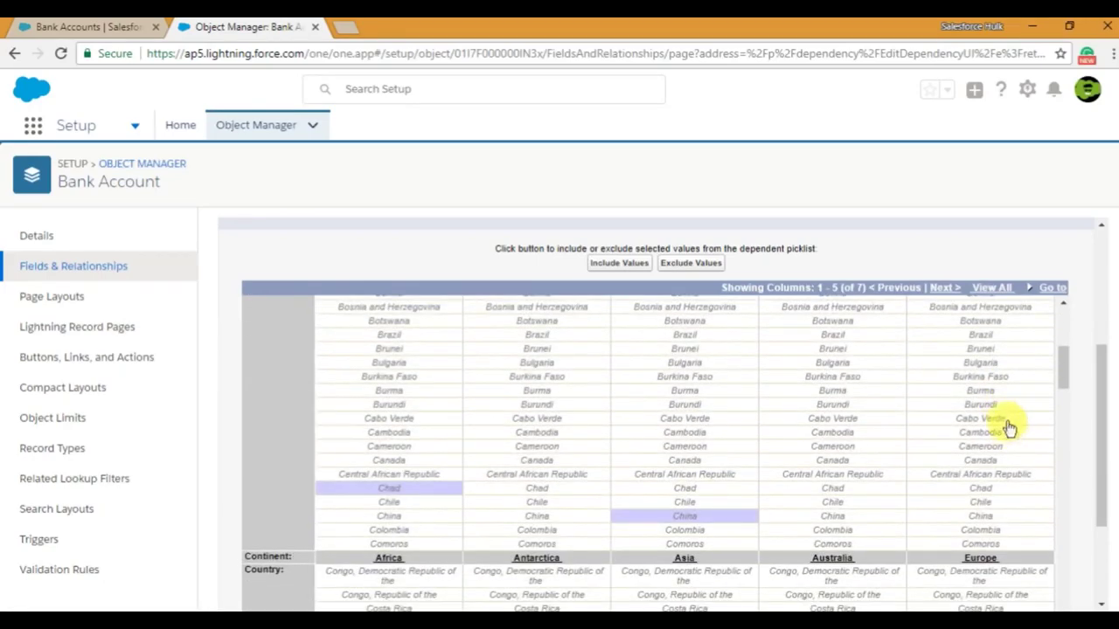
{"action": "scroll", "coordinate": [1000, 507], "scroll_direction": "down", "scroll_amount": 1}
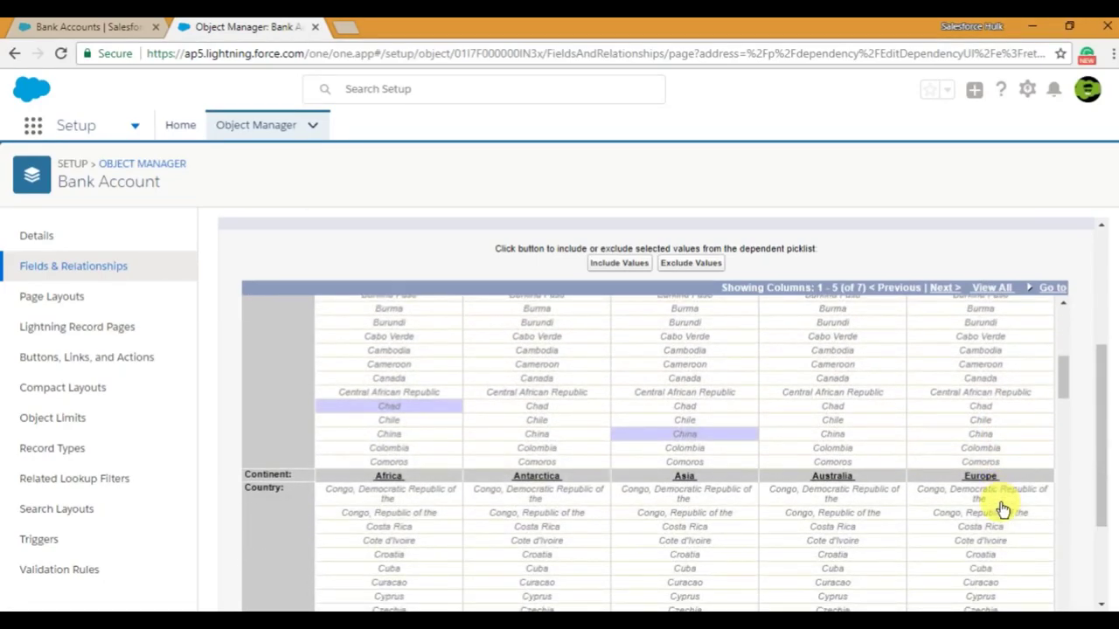
{"action": "scroll", "coordinate": [1002, 509], "scroll_direction": "down", "scroll_amount": 2}
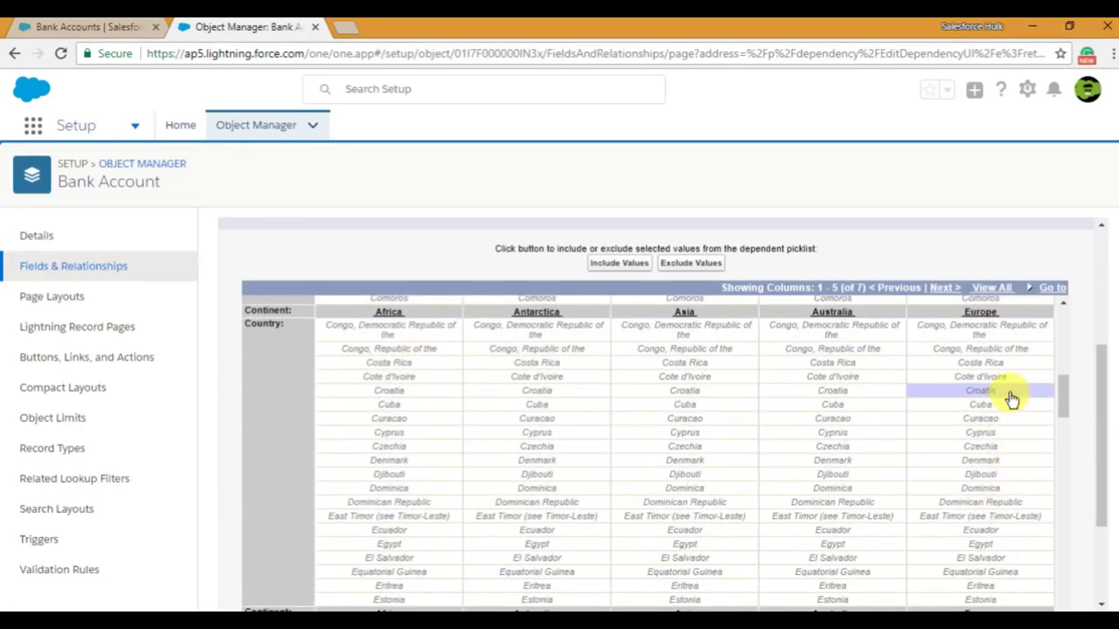
{"action": "scroll", "coordinate": [961, 428], "scroll_direction": "up", "scroll_amount": 3}
{"action": "scroll", "coordinate": [1005, 444], "scroll_direction": "down", "scroll_amount": 3}
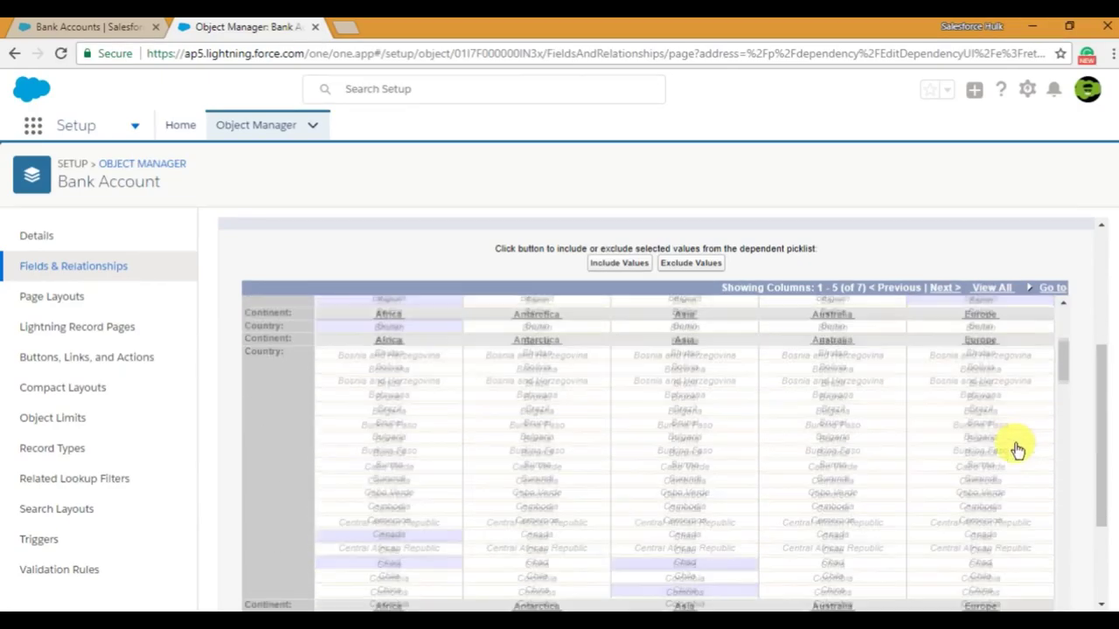
{"action": "scroll", "coordinate": [1016, 448], "scroll_direction": "down", "scroll_amount": 3}
{"action": "scroll", "coordinate": [1017, 448], "scroll_direction": "up", "scroll_amount": 3}
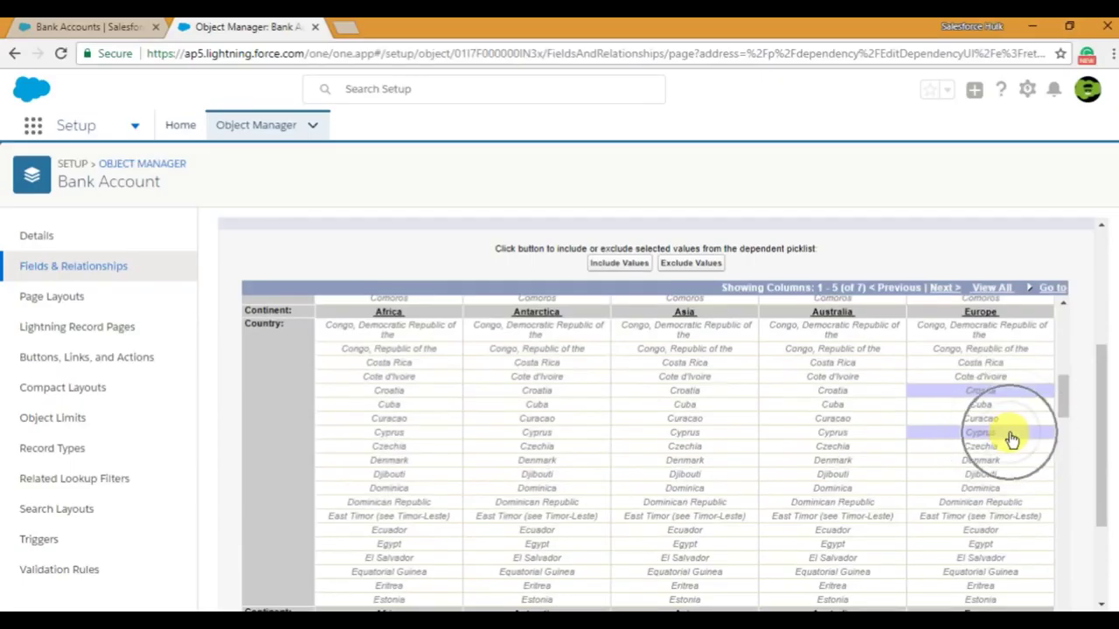
Consult the Notepad list for the following European entries and select Dominican Republic in the Europe column
{"action": "key", "text": "alt+Tab"}
{"action": "scroll", "coordinate": [437, 399], "scroll_direction": "down", "scroll_amount": 1}
{"action": "key", "text": "alt+Tab"}
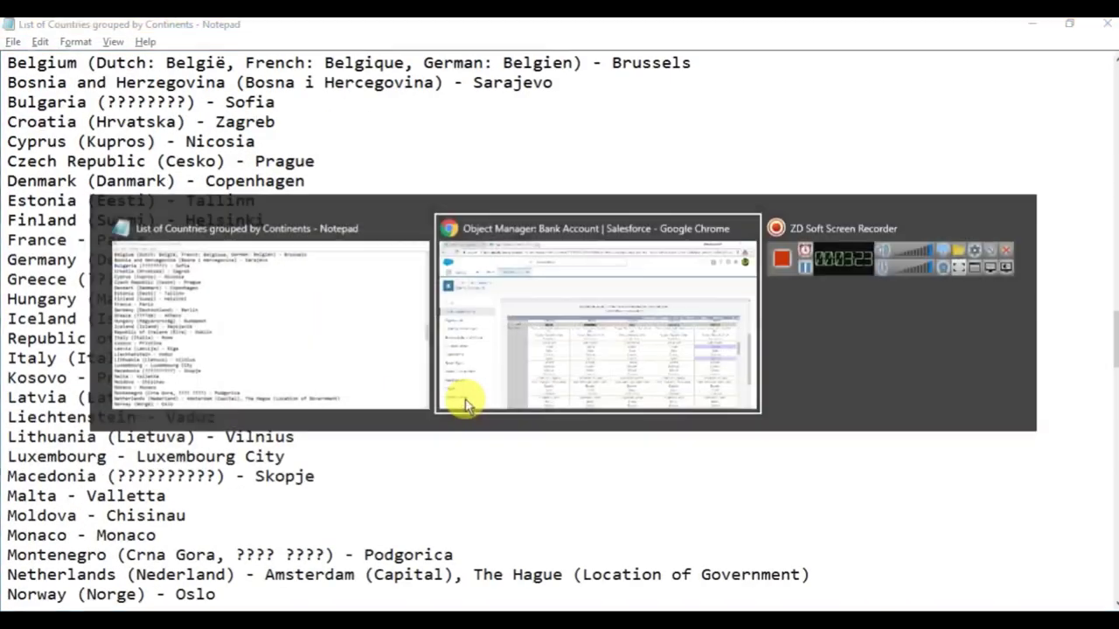
{"action": "scroll", "coordinate": [982, 487], "scroll_direction": "down", "scroll_amount": 2}
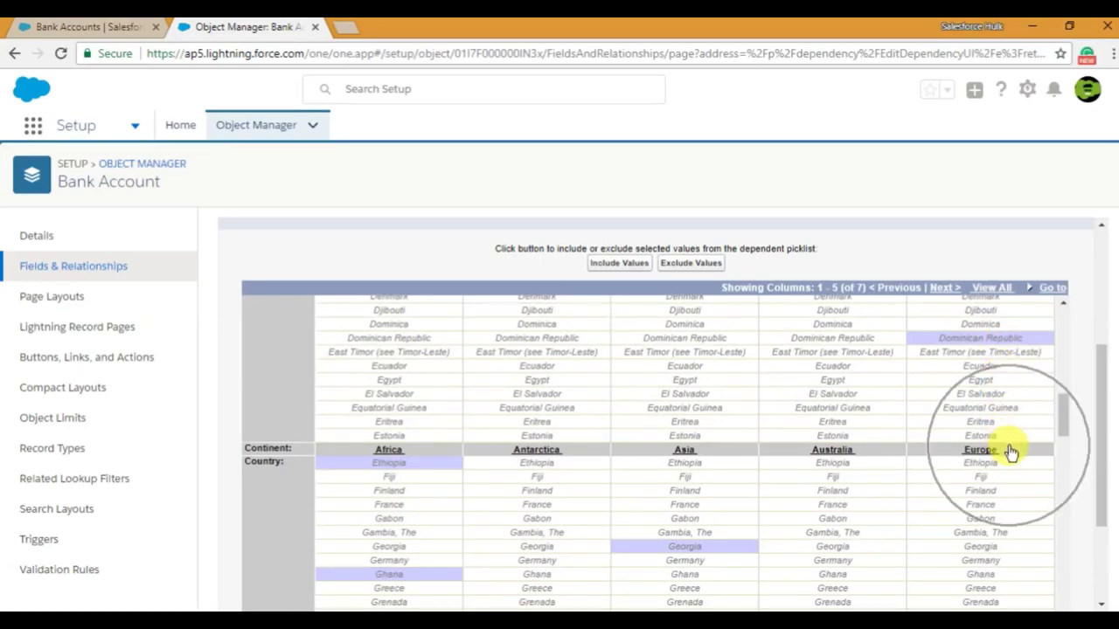
Add Germany to the selected countries in the Europe column and clear Georgia from that column
{"action": "scroll", "coordinate": [1009, 442], "scroll_direction": "down", "scroll_amount": 2}
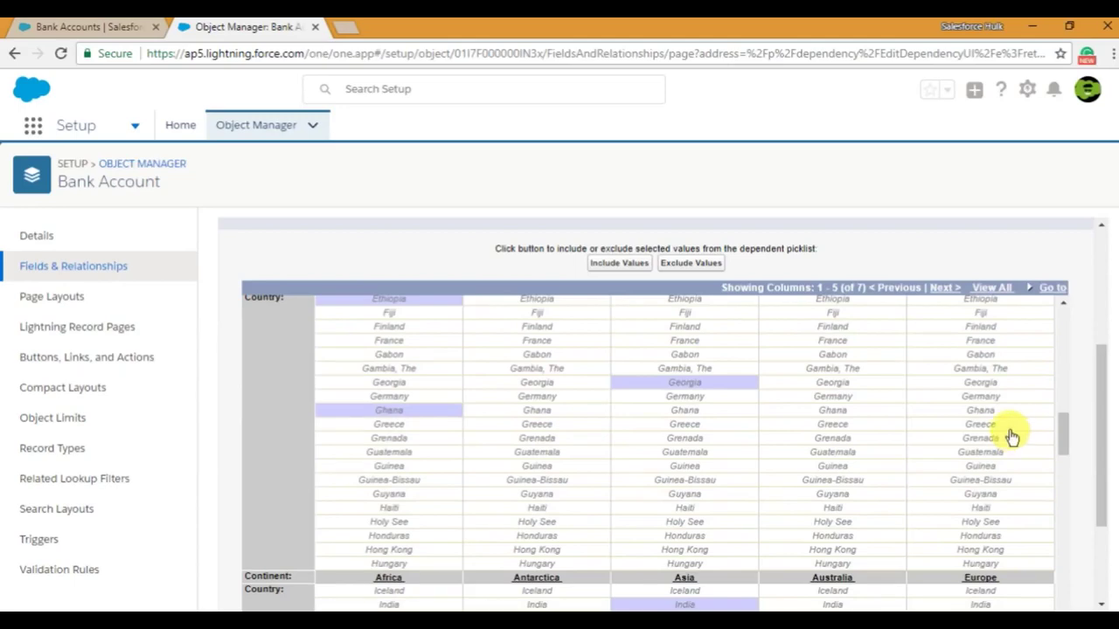
{"action": "left_click", "coordinate": [1008, 385], "text": "ctrl"}
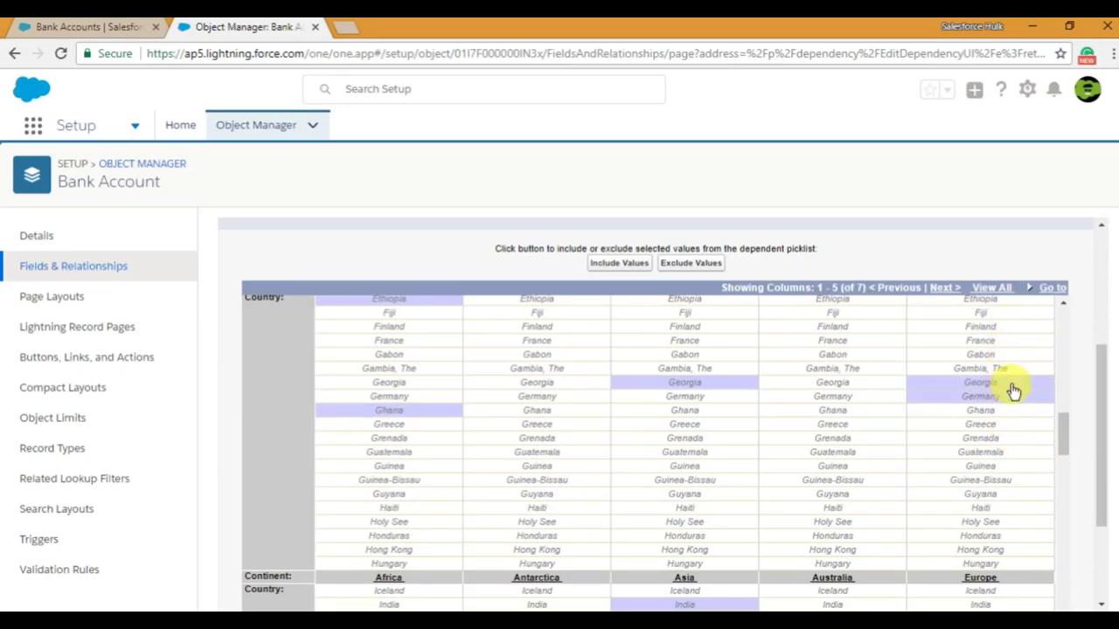
{"action": "left_click", "coordinate": [1010, 384], "text": "ctrl"}
Compare the grid with the Notepad list's European countries and add Malta and Monaco to the Europe column's selection
{"action": "scroll", "coordinate": [1040, 431], "scroll_direction": "down", "scroll_amount": 3}
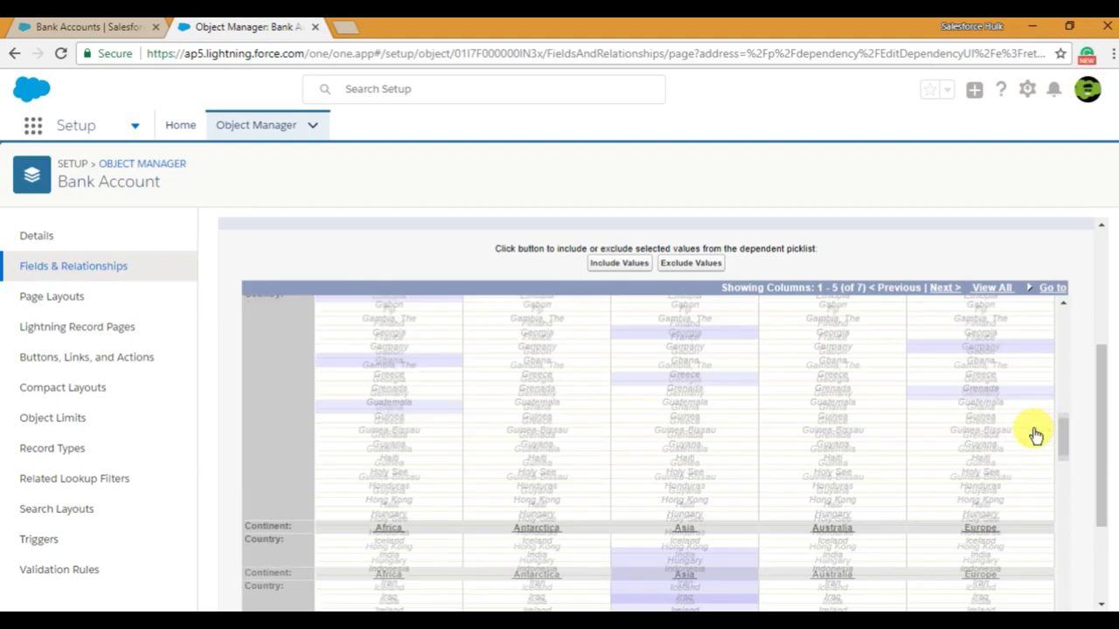
{"action": "scroll", "coordinate": [1019, 424], "scroll_direction": "down", "scroll_amount": 3}
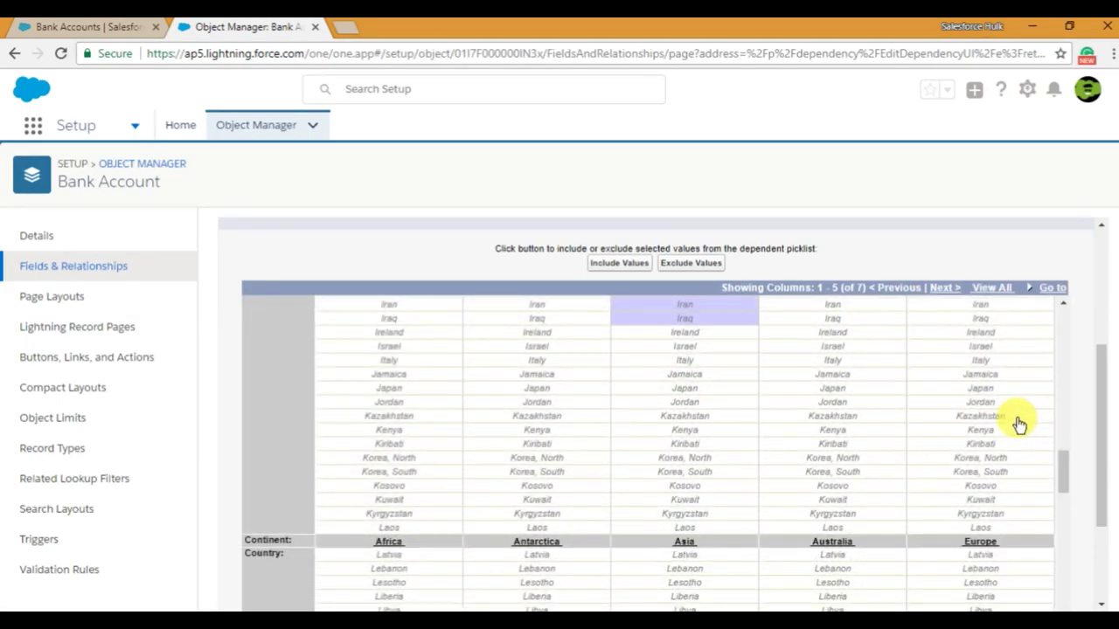
{"action": "scroll", "coordinate": [1019, 424], "scroll_direction": "down", "scroll_amount": 5}
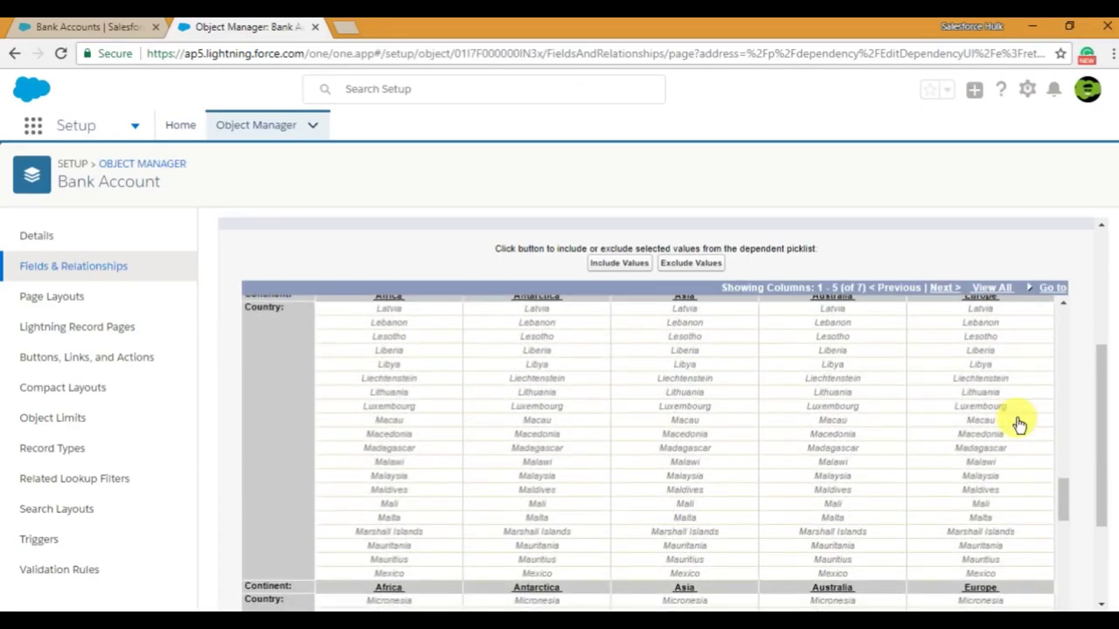
{"action": "key", "text": "alt+Tab"}
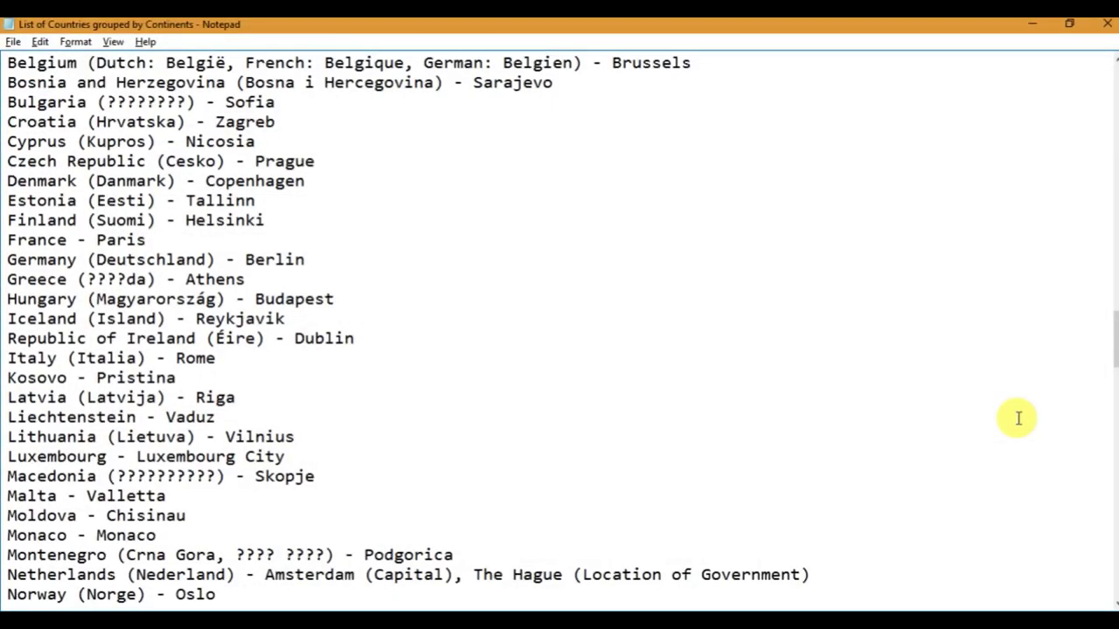
{"action": "scroll", "coordinate": [1018, 419], "scroll_direction": "down", "scroll_amount": 1}
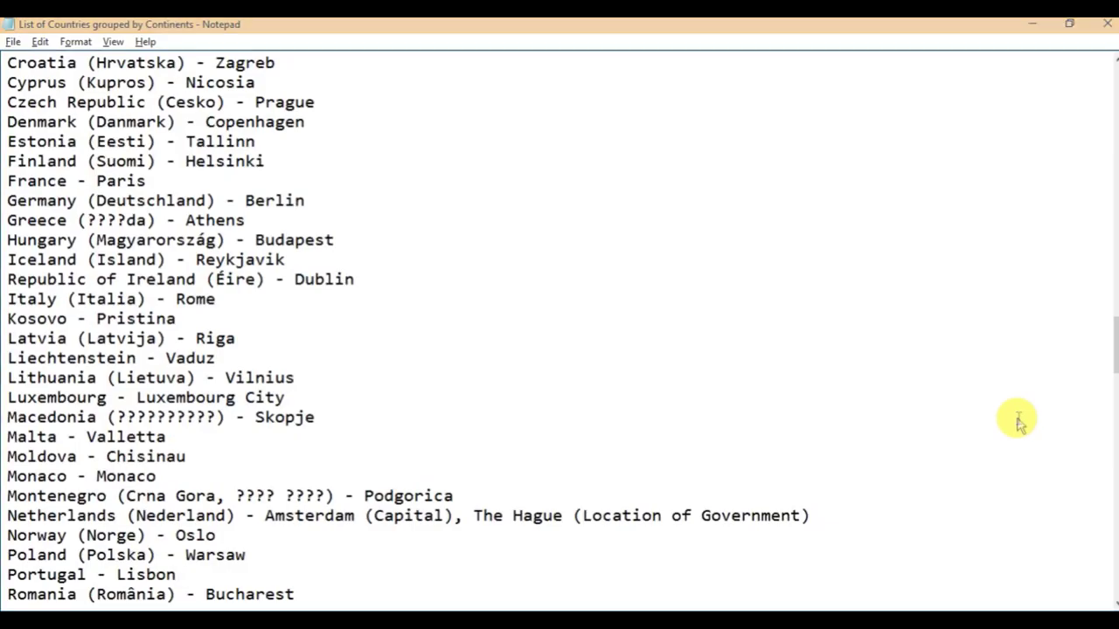
{"action": "key", "text": "alt+Tab"}
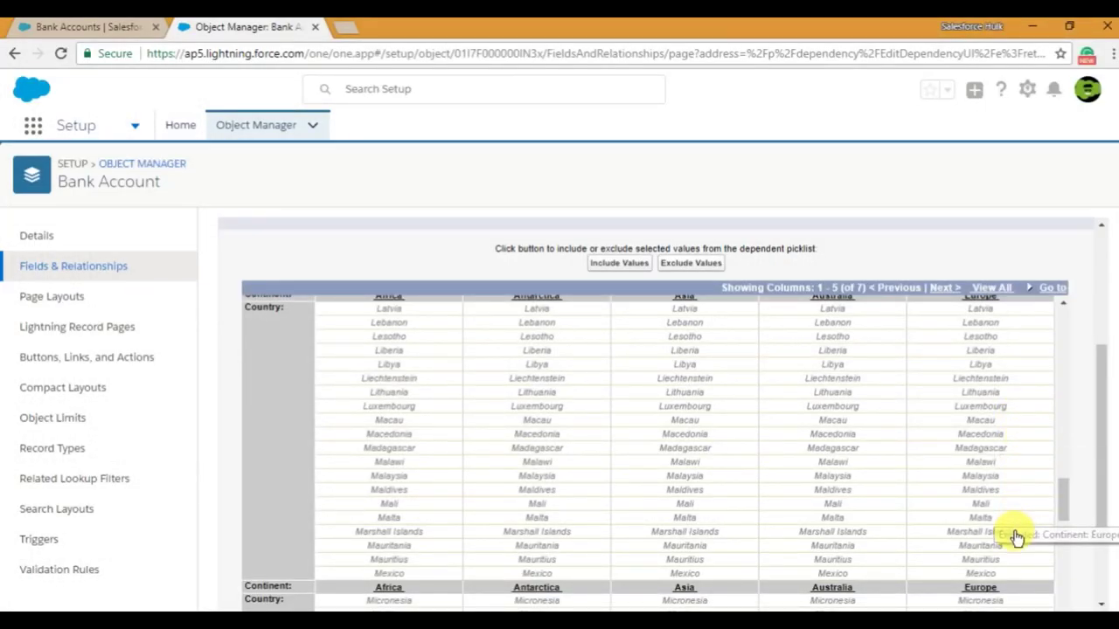
{"action": "scroll", "coordinate": [1001, 538], "scroll_direction": "down", "scroll_amount": 1}
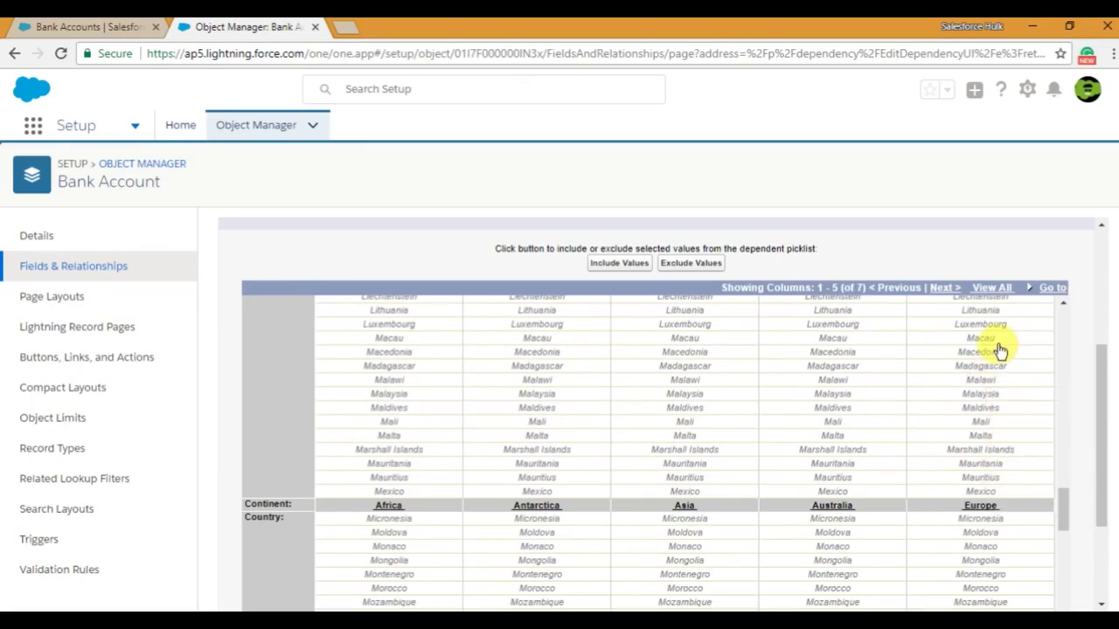
{"action": "left_click", "coordinate": [997, 437]}
{"action": "scroll", "coordinate": [1005, 472], "scroll_direction": "down", "scroll_amount": 1}
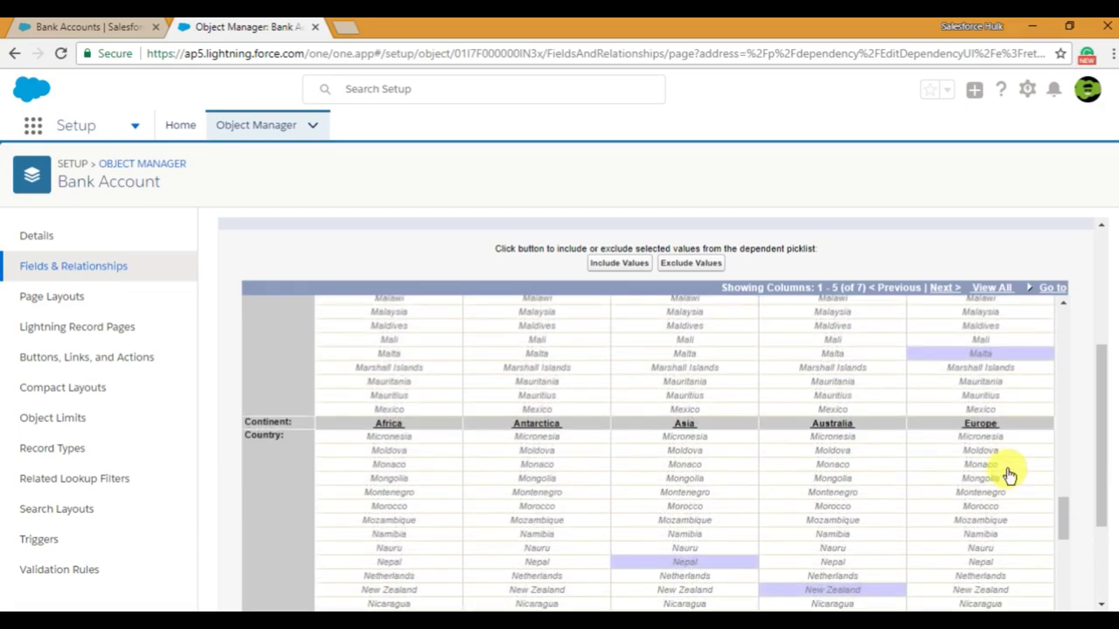
{"action": "left_click", "coordinate": [1005, 465]}
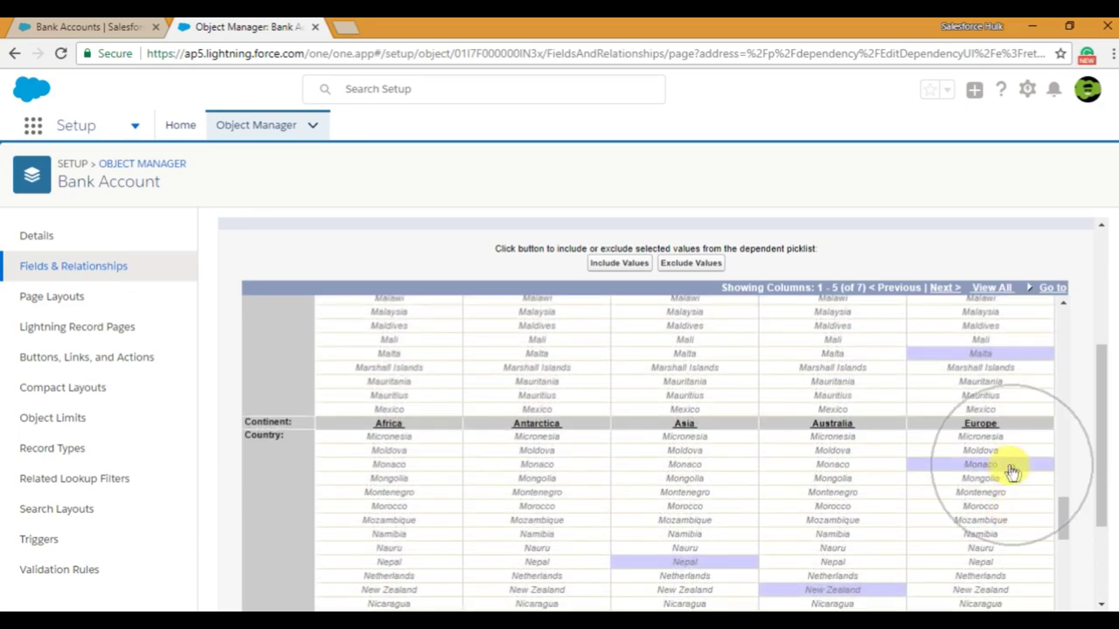
Check the European countries after Monaco in the Notepad list and select Netherlands in the Europe column
{"action": "key", "text": "alt+Tab"}
{"action": "scroll", "coordinate": [520, 452], "scroll_direction": "down", "scroll_amount": 1}
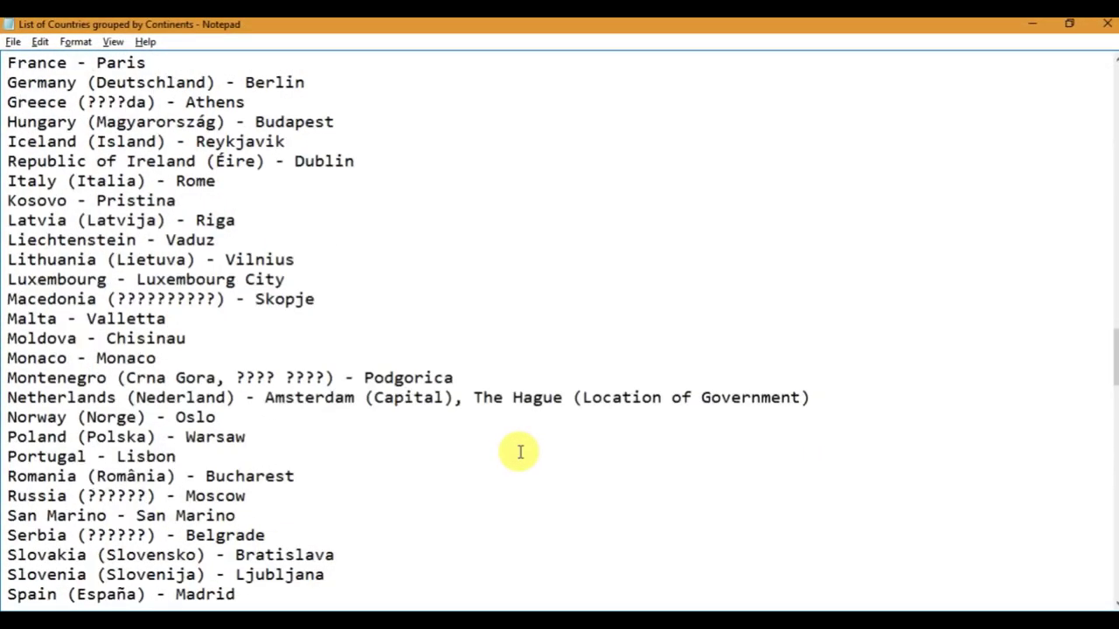
{"action": "key", "text": "alt+Tab"}
{"action": "scroll", "coordinate": [979, 485], "scroll_direction": "down", "scroll_amount": 3}
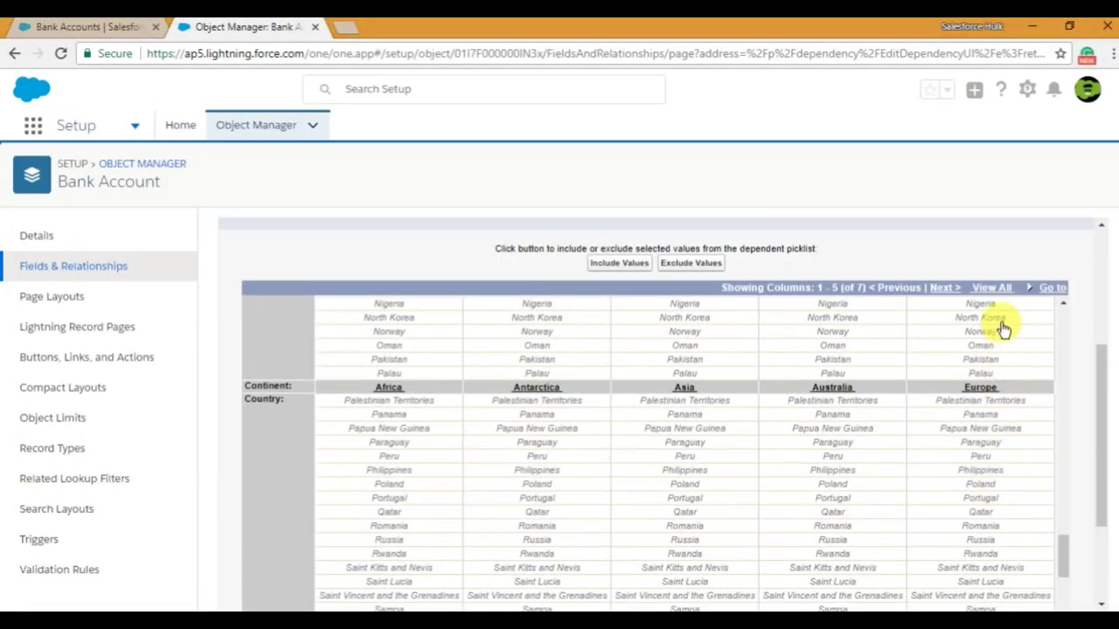
{"action": "scroll", "coordinate": [1005, 358], "scroll_direction": "up", "scroll_amount": 1}
{"action": "left_click", "coordinate": [999, 334]}
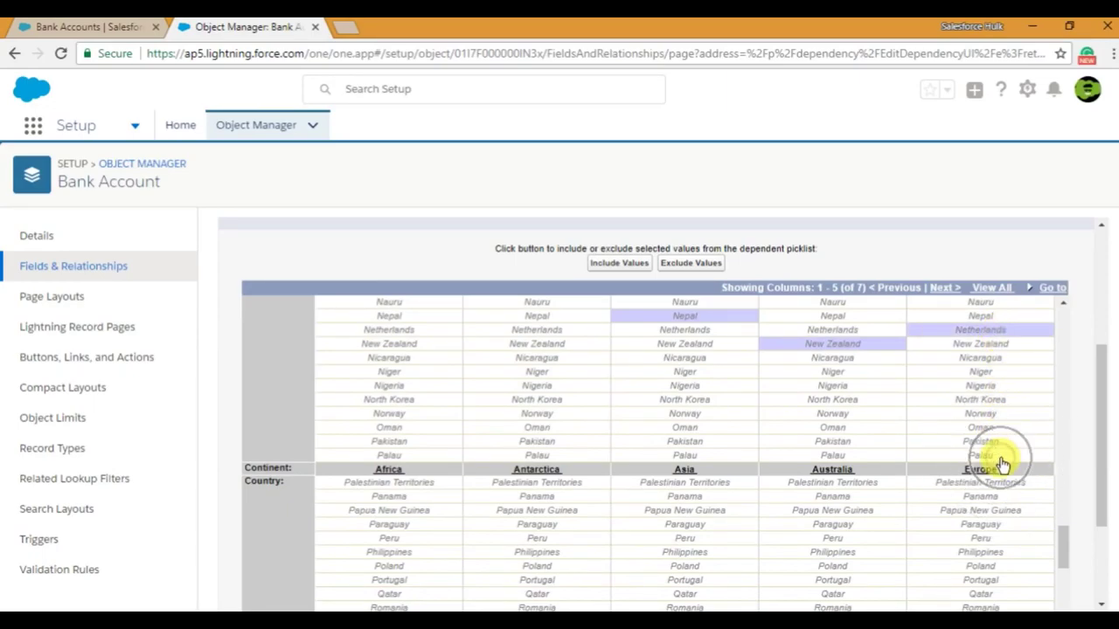
Select Poland, Portugal, Romania and Russia in the Europe column
{"action": "scroll", "coordinate": [1002, 464], "scroll_direction": "down", "scroll_amount": 2}
{"action": "left_click", "coordinate": [992, 404]}
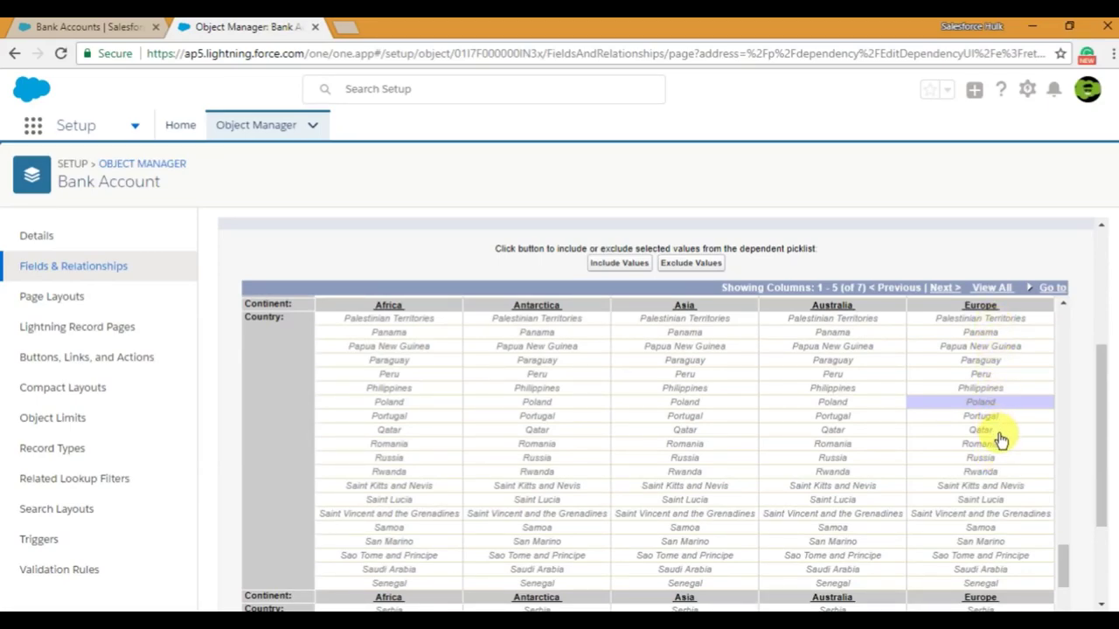
{"action": "left_click", "coordinate": [987, 427], "text": "shift"}
{"action": "scroll", "coordinate": [974, 433], "scroll_direction": "down", "scroll_amount": 2}
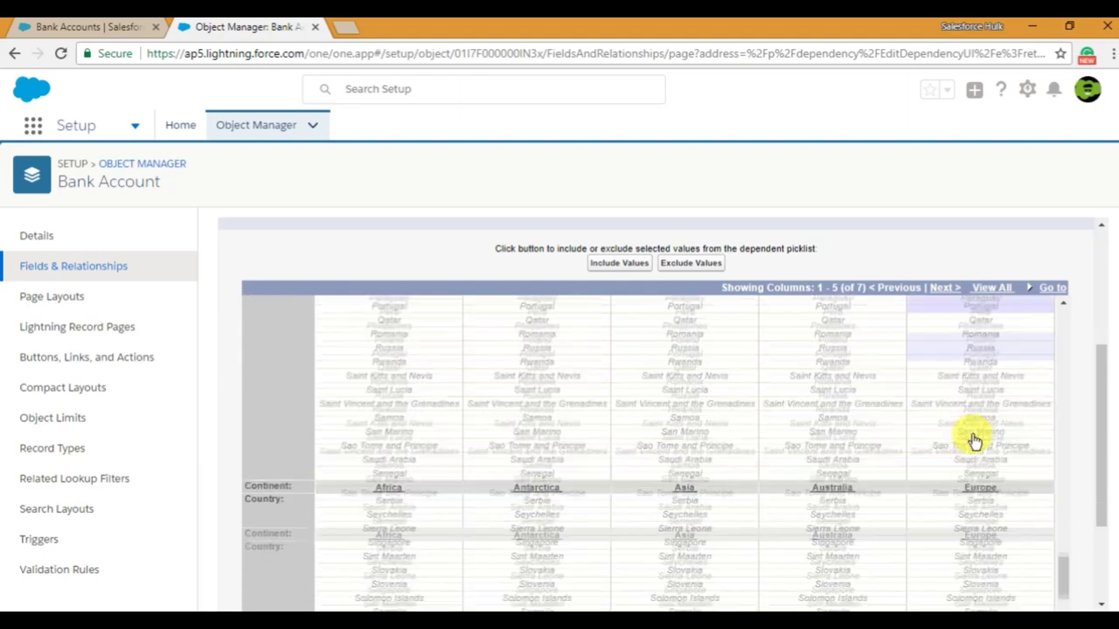
Display the North America and South America columns of the dependency grid
{"action": "scroll", "coordinate": [1078, 527], "scroll_direction": "down", "scroll_amount": 5}
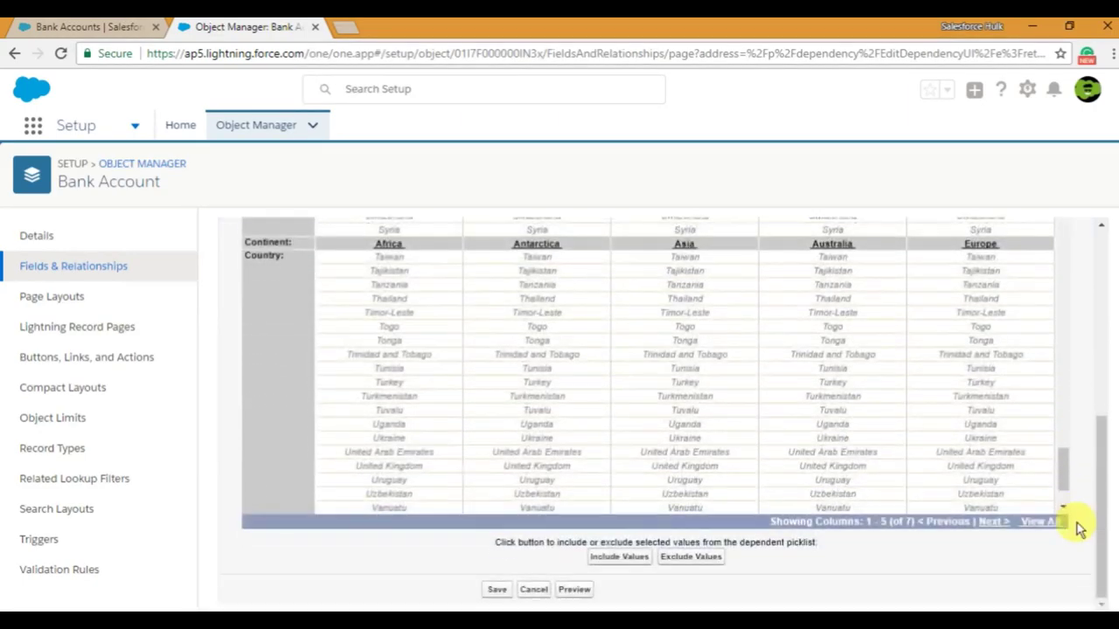
{"action": "scroll", "coordinate": [1083, 450], "scroll_direction": "up", "scroll_amount": 5}
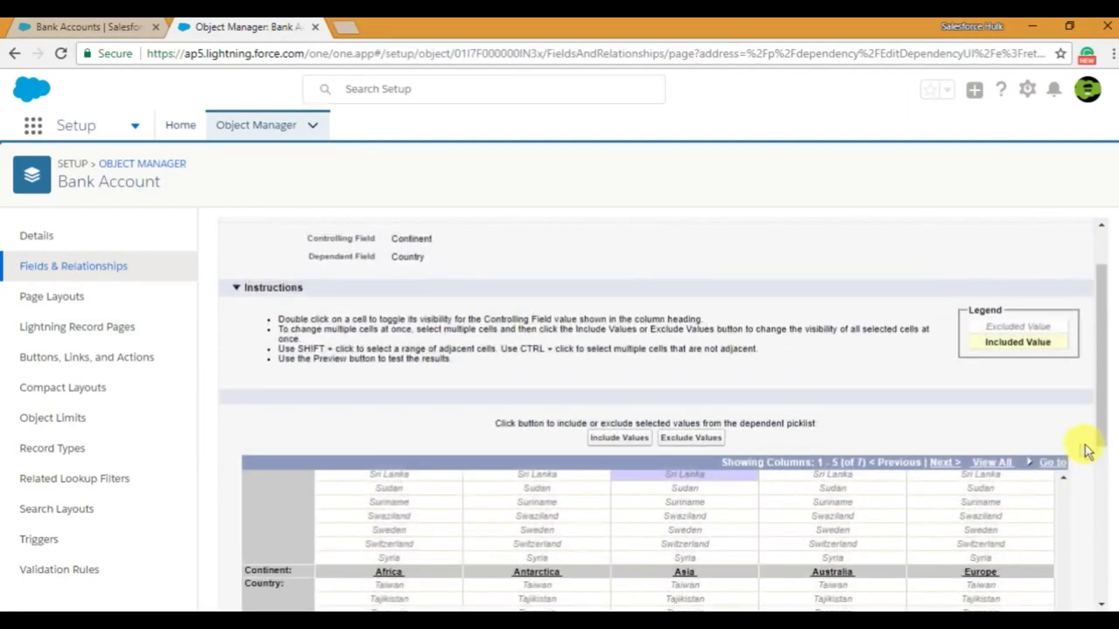
{"action": "left_click", "coordinate": [1033, 464]}
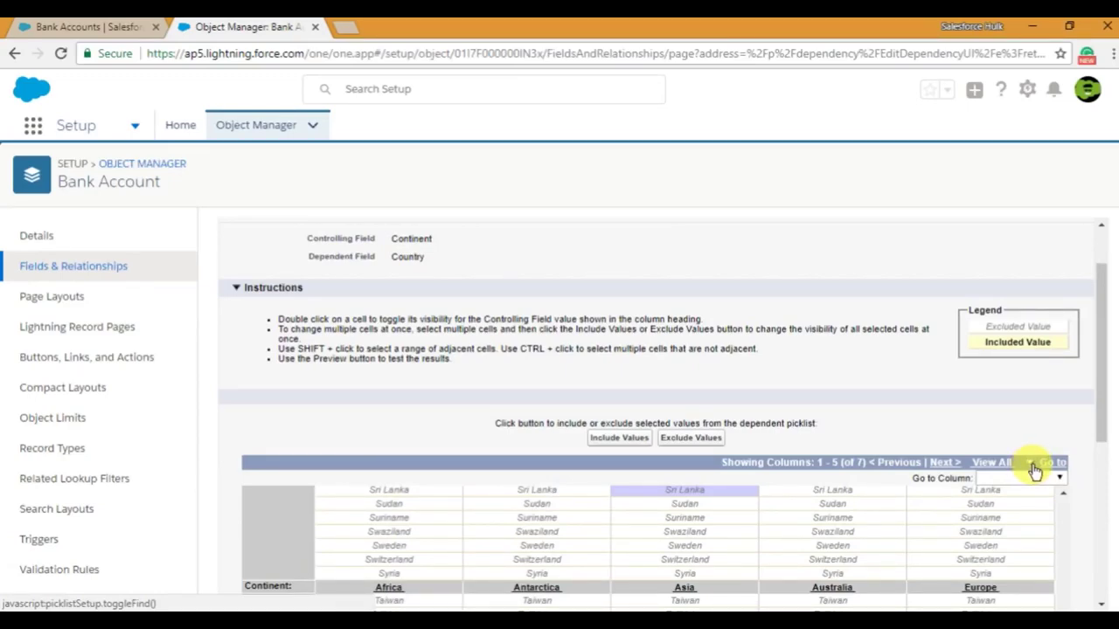
{"action": "left_click", "coordinate": [945, 462]}
{"action": "scroll", "coordinate": [1084, 533], "scroll_direction": "down", "scroll_amount": 5}
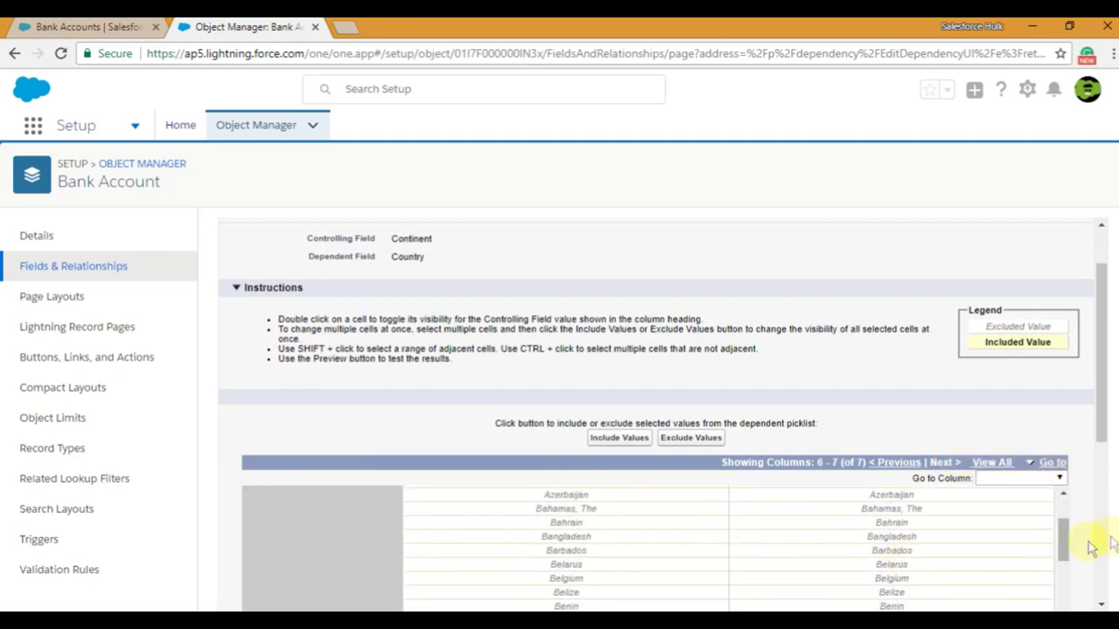
{"action": "scroll", "coordinate": [1078, 530], "scroll_direction": "down", "scroll_amount": 3}
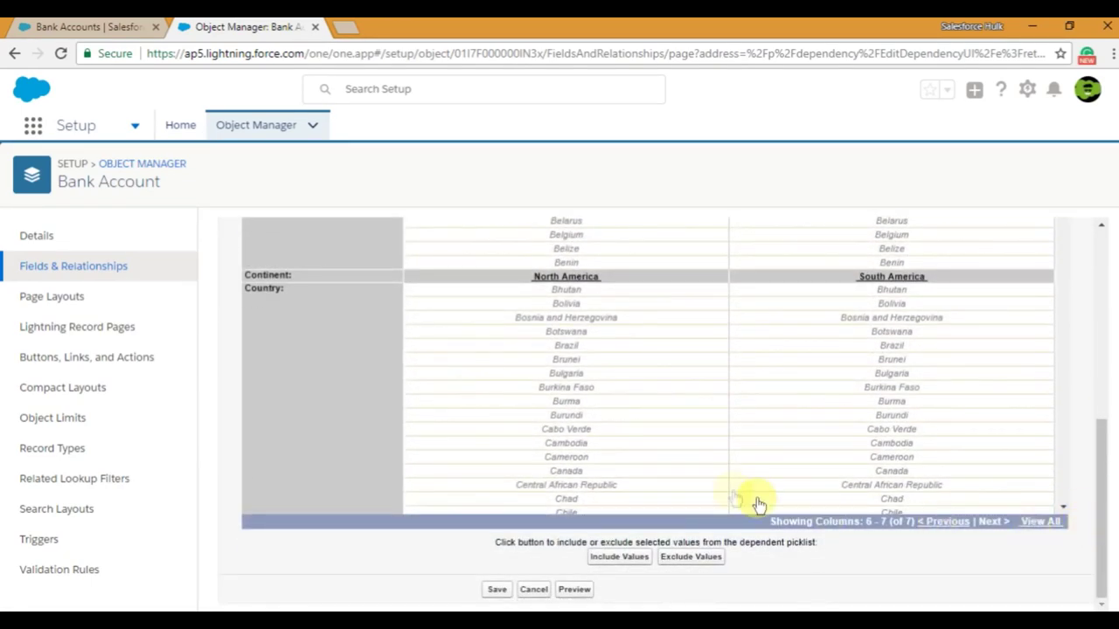
Look through the country rows for North and South America and search the Notepad list for those continents' entries
{"action": "key", "text": "alt+Tab"}
{"action": "key", "text": "alt+Tab"}
{"action": "scroll", "coordinate": [582, 455], "scroll_direction": "down", "scroll_amount": 5}
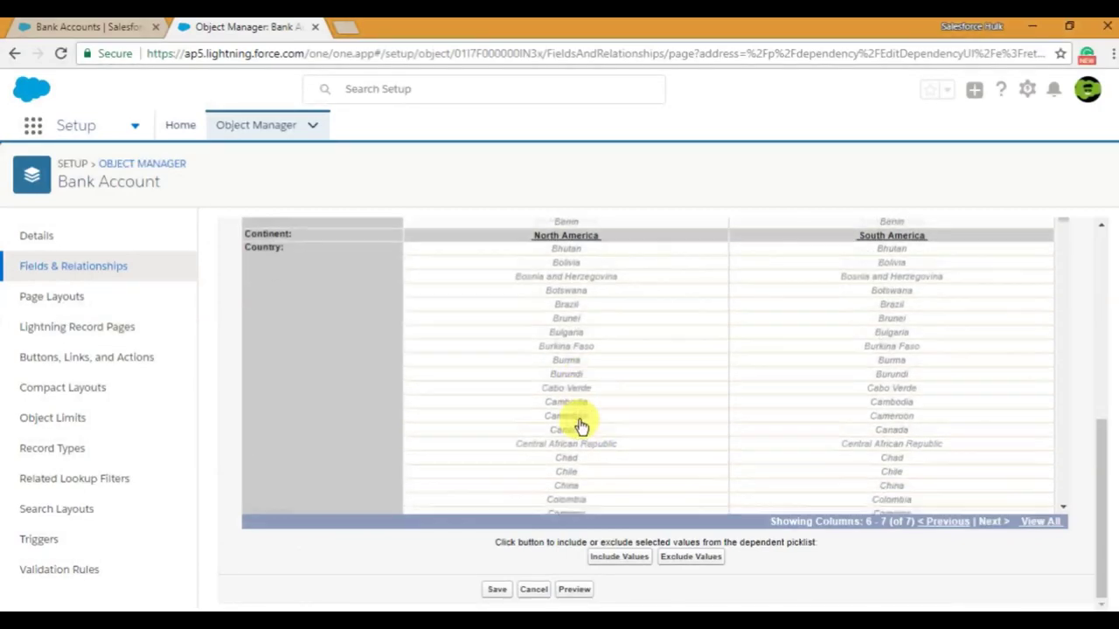
{"action": "scroll", "coordinate": [582, 450], "scroll_direction": "up", "scroll_amount": 5}
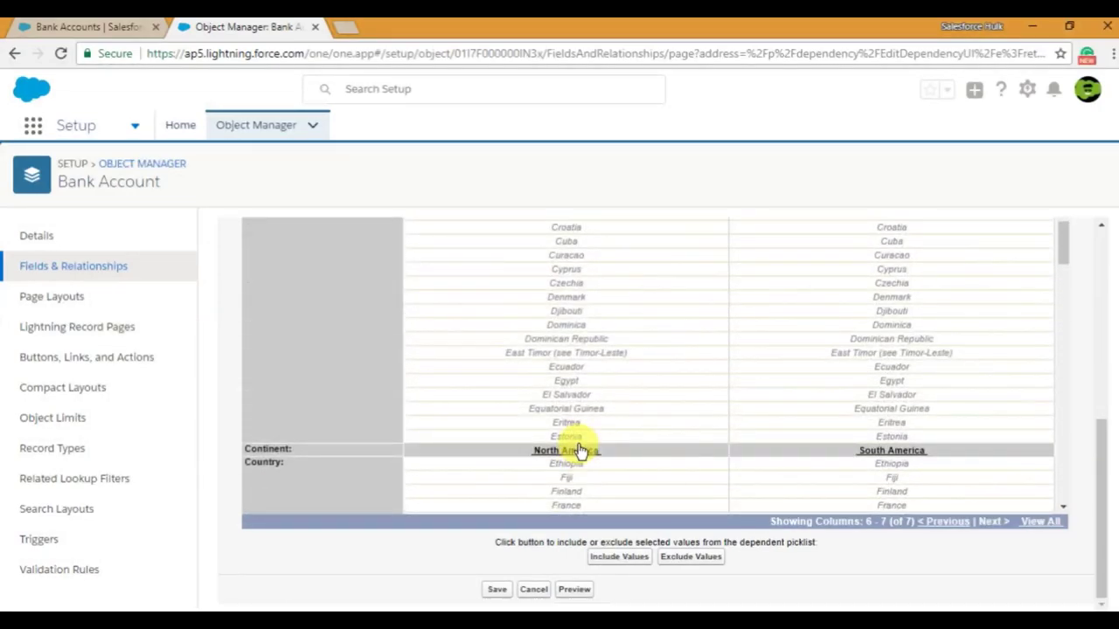
{"action": "scroll", "coordinate": [581, 450], "scroll_direction": "down", "scroll_amount": 4}
{"action": "scroll", "coordinate": [581, 450], "scroll_direction": "down", "scroll_amount": 10}
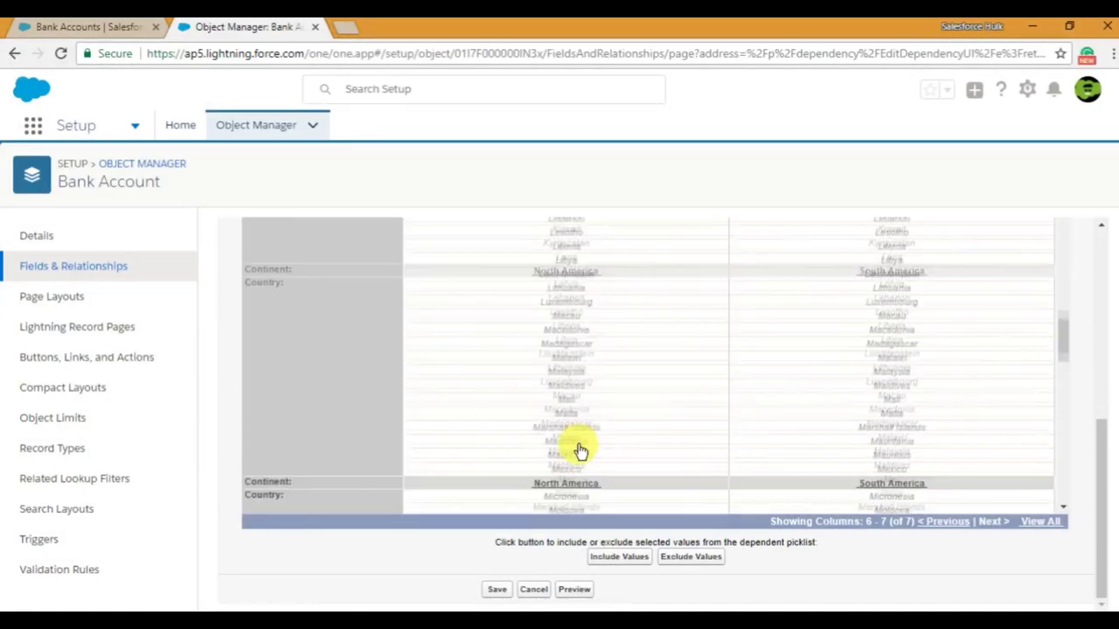
{"action": "scroll", "coordinate": [581, 450], "scroll_direction": "down", "scroll_amount": 3}
{"action": "key", "text": "alt+Tab"}
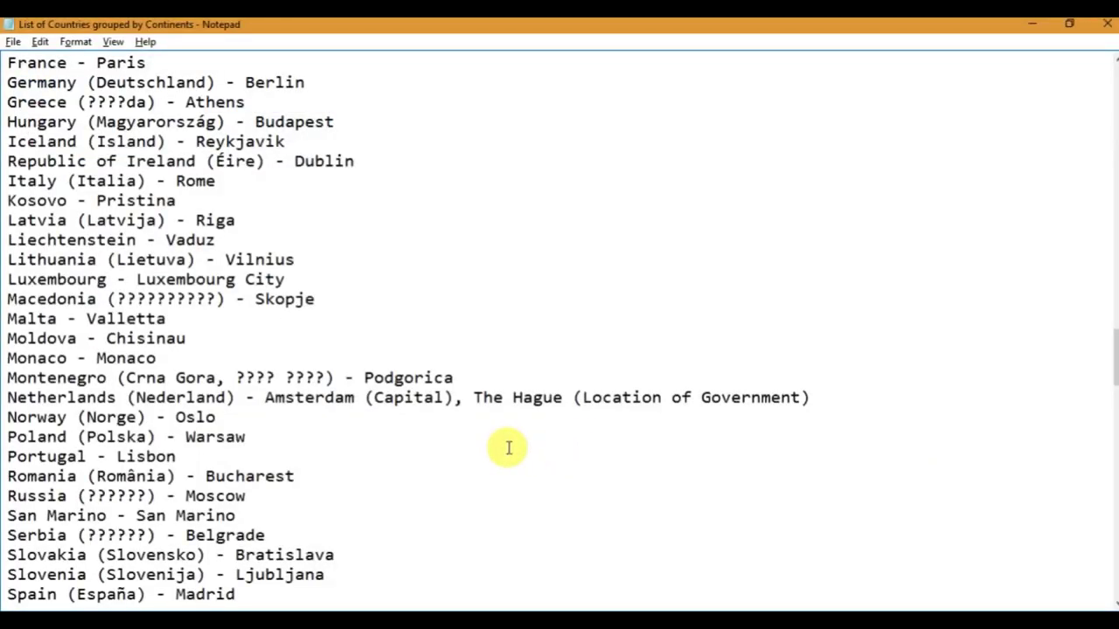
{"action": "scroll", "coordinate": [368, 442], "scroll_direction": "up", "scroll_amount": 3}
{"action": "scroll", "coordinate": [368, 442], "scroll_direction": "up", "scroll_amount": 14}
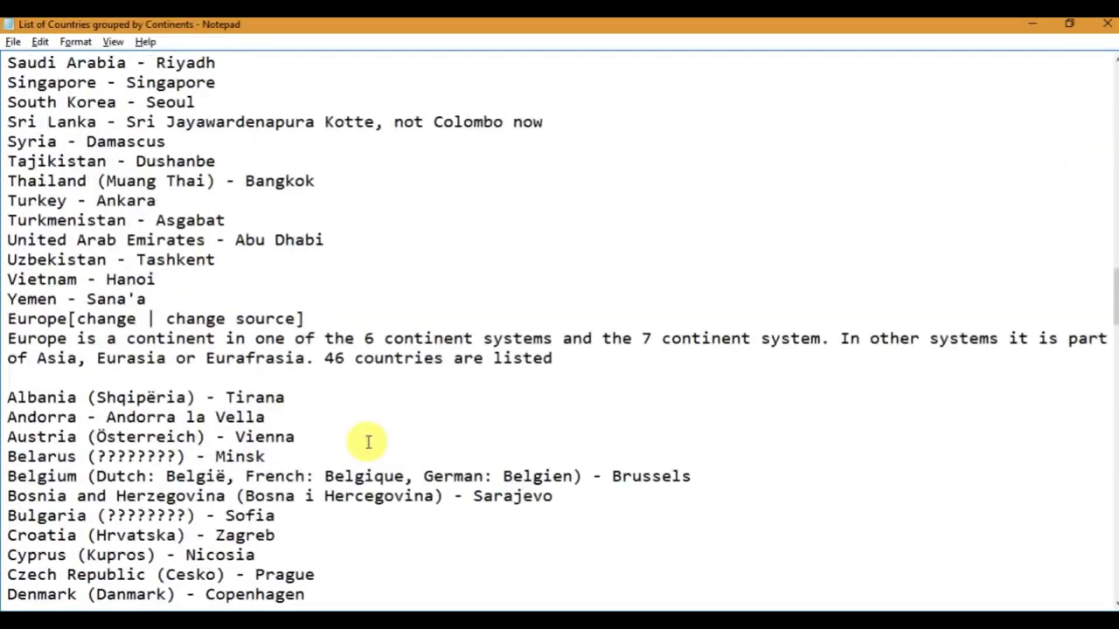
{"action": "scroll", "coordinate": [368, 442], "scroll_direction": "up", "scroll_amount": 19}
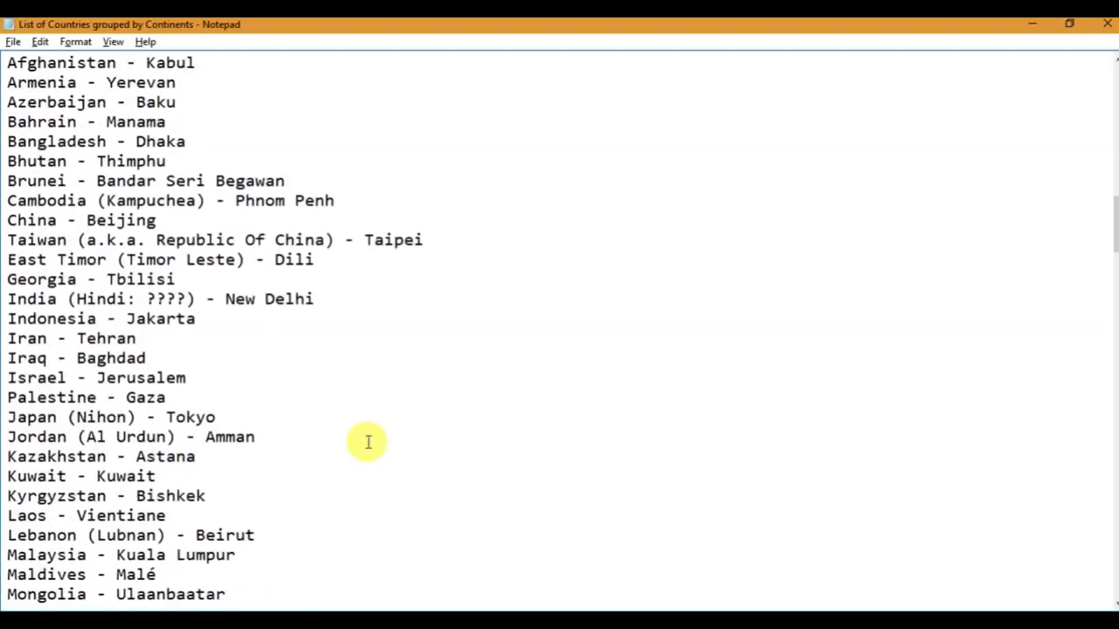
{"action": "scroll", "coordinate": [368, 442], "scroll_direction": "up", "scroll_amount": 9}
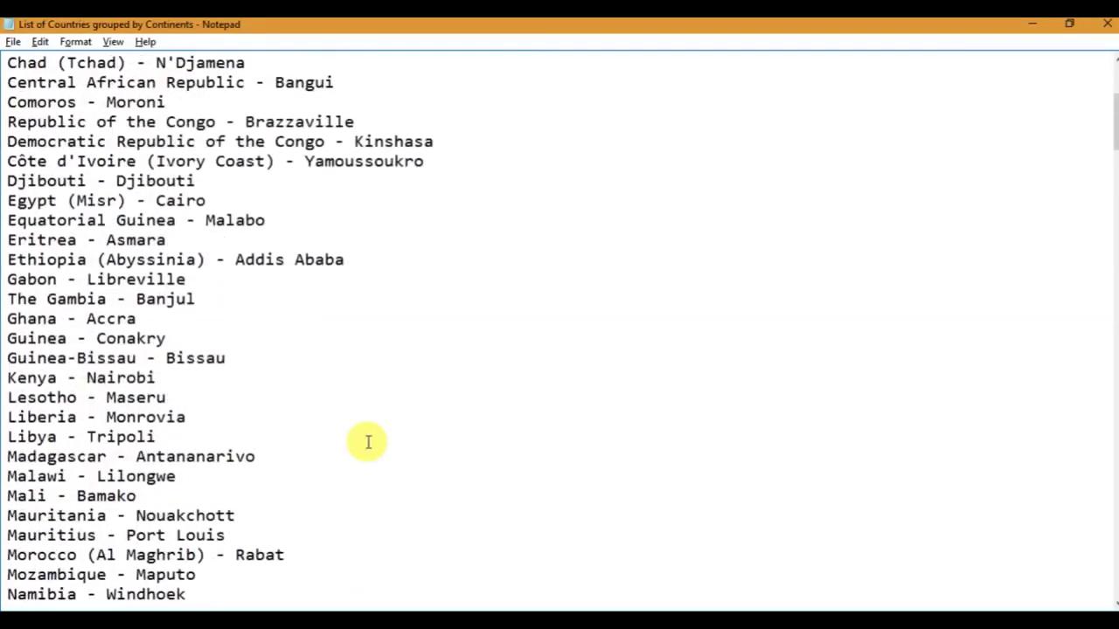
{"action": "scroll", "coordinate": [368, 442], "scroll_direction": "down", "scroll_amount": 20}
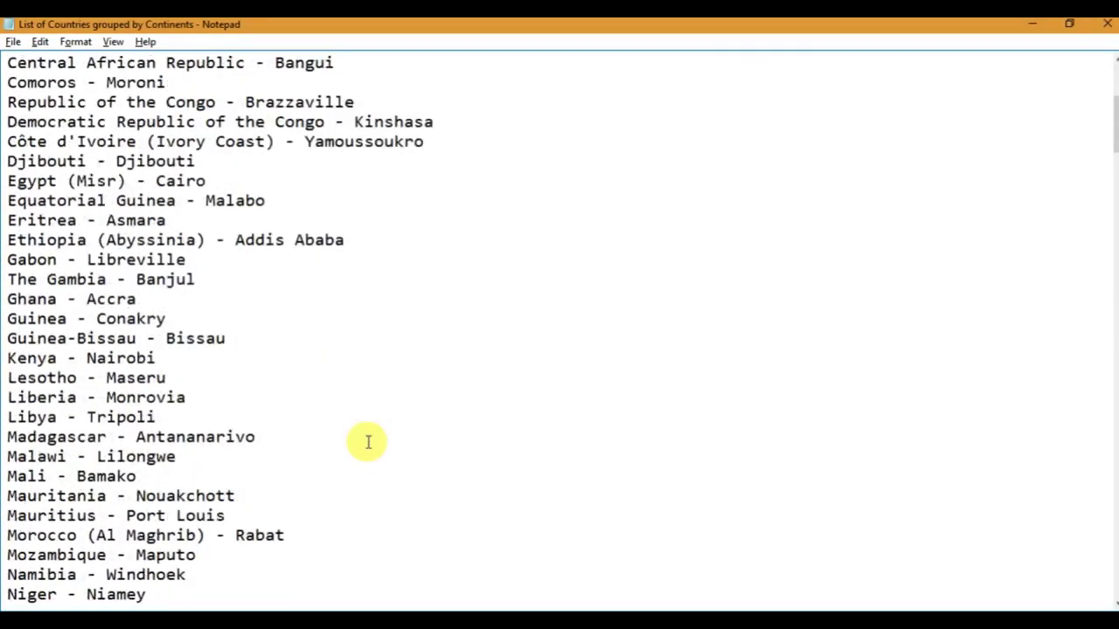
{"action": "key", "text": "alt+Tab"}
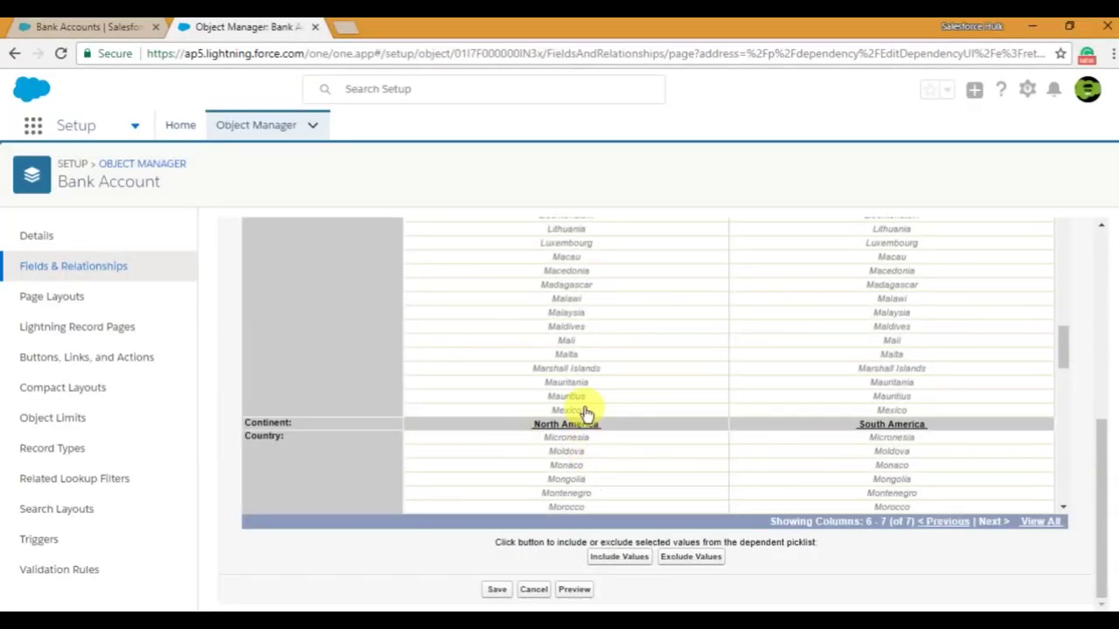
Select Luxembourg, Macau, Macedonia, Malawi, Maldives and the range Mali through Mauritania in the North America column
{"action": "left_click_drag", "start_coordinate": [583, 382], "coordinate": [592, 345]}
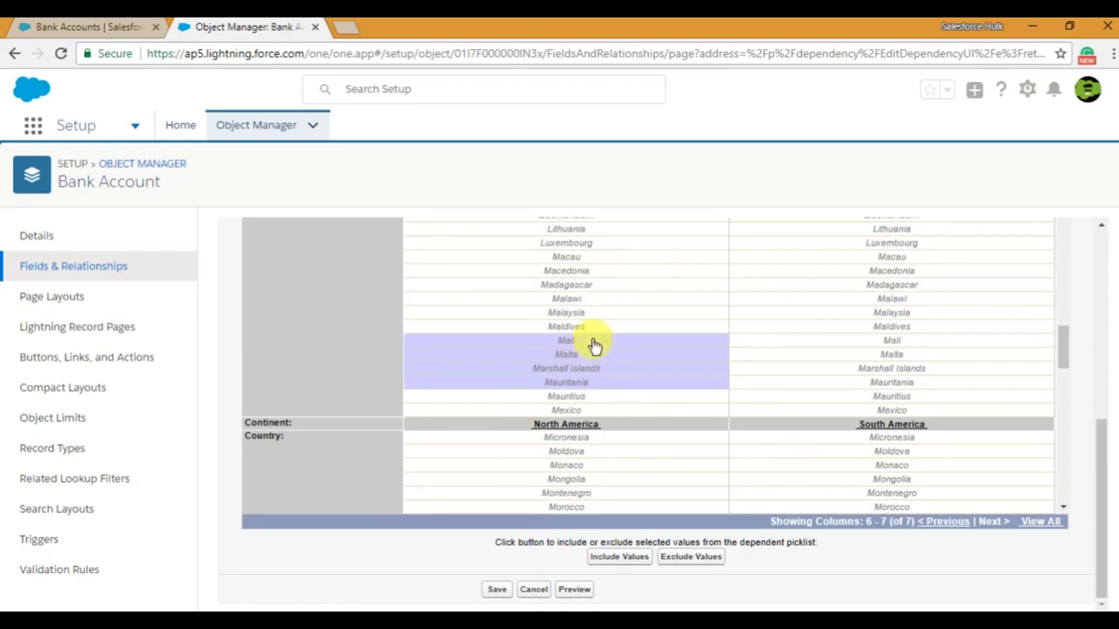
{"action": "left_click", "coordinate": [587, 326], "text": "ctrl"}
{"action": "left_click", "coordinate": [584, 298], "text": "ctrl"}
{"action": "left_click", "coordinate": [586, 270], "text": "ctrl"}
{"action": "left_click", "coordinate": [587, 256], "text": "ctrl"}
{"action": "left_click", "coordinate": [589, 242], "text": "ctrl"}
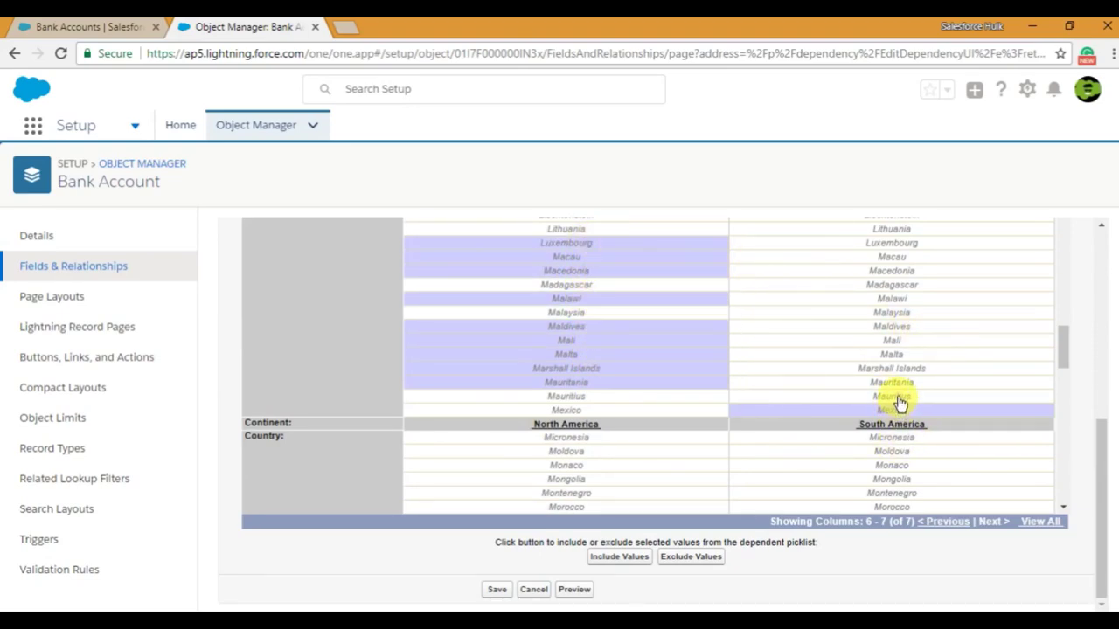
Select Mexico, Mauritius and Kosovo through Laos in the South America column and include all selected values
{"action": "scroll", "coordinate": [900, 407], "scroll_direction": "up", "scroll_amount": 2}
{"action": "scroll", "coordinate": [909, 401], "scroll_direction": "up", "scroll_amount": 1}
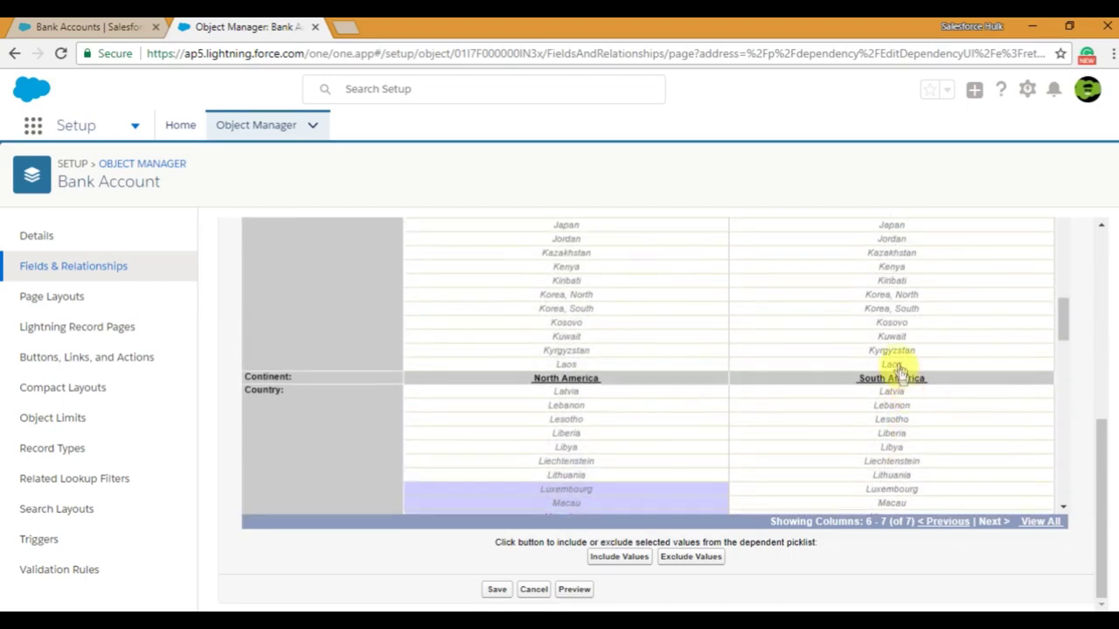
{"action": "left_click_drag", "start_coordinate": [897, 328], "coordinate": [912, 370]}
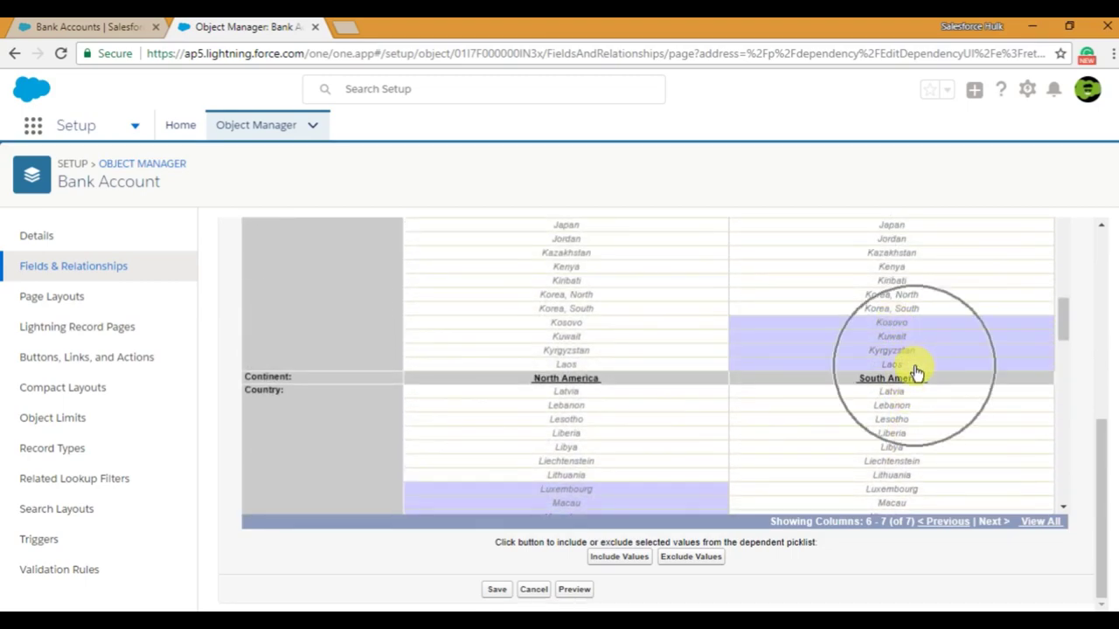
{"action": "scroll", "coordinate": [697, 374], "scroll_direction": "down", "scroll_amount": 8}
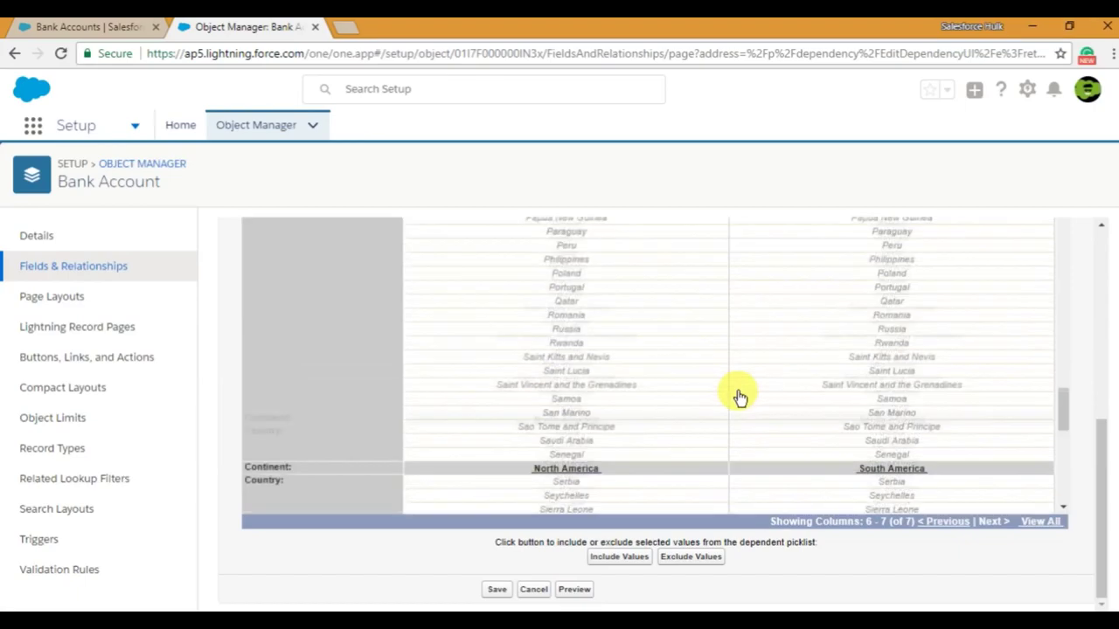
{"action": "scroll", "coordinate": [659, 459], "scroll_direction": "down", "scroll_amount": 3}
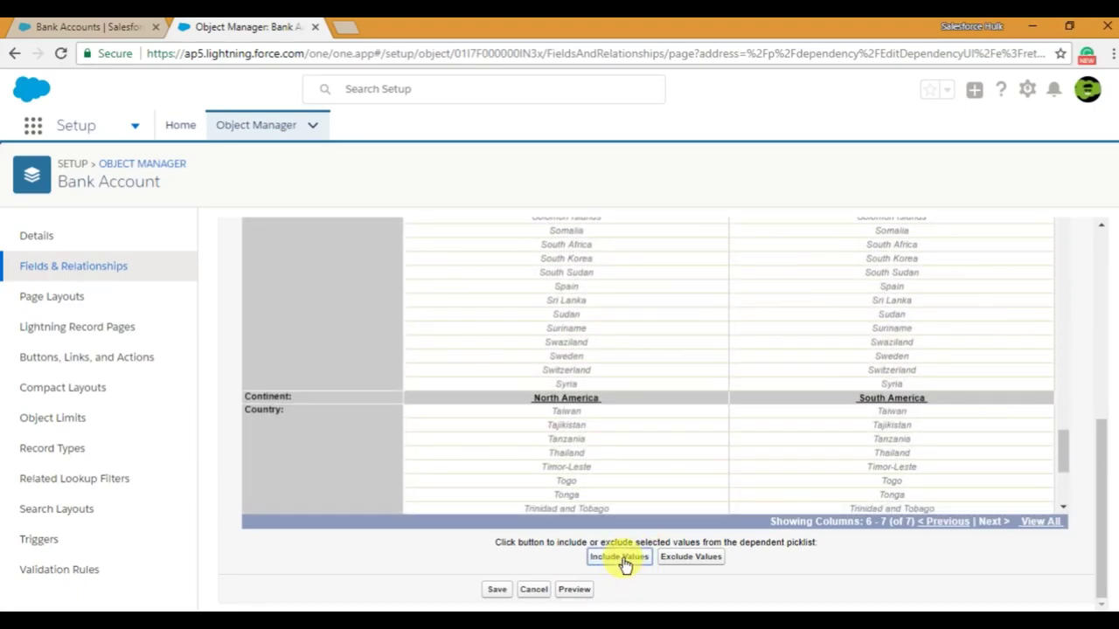
Review which countries are included in the North America and South America columns
{"action": "scroll", "coordinate": [719, 457], "scroll_direction": "up", "scroll_amount": 15}
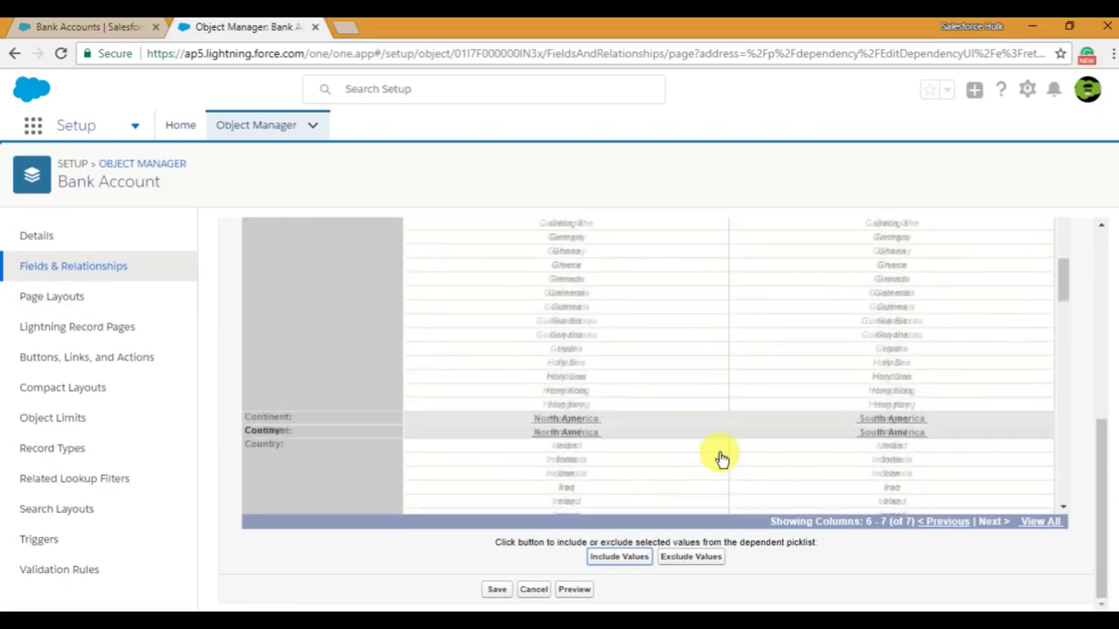
{"action": "scroll", "coordinate": [719, 457], "scroll_direction": "up", "scroll_amount": 15}
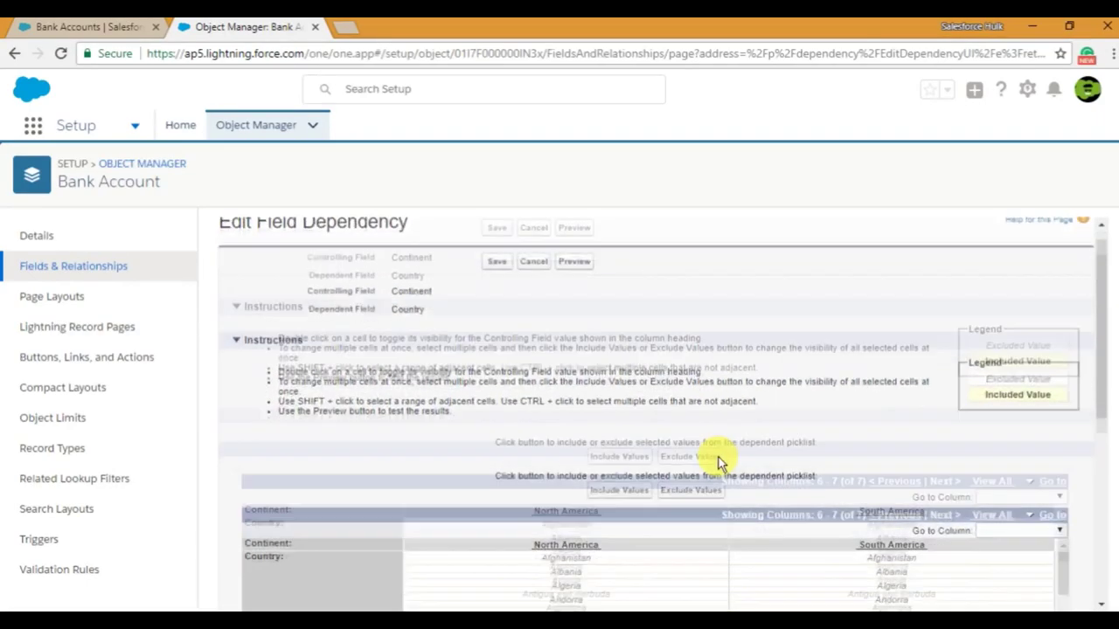
{"action": "scroll", "coordinate": [719, 463], "scroll_direction": "down", "scroll_amount": 3}
{"action": "scroll", "coordinate": [599, 417], "scroll_direction": "down", "scroll_amount": 8}
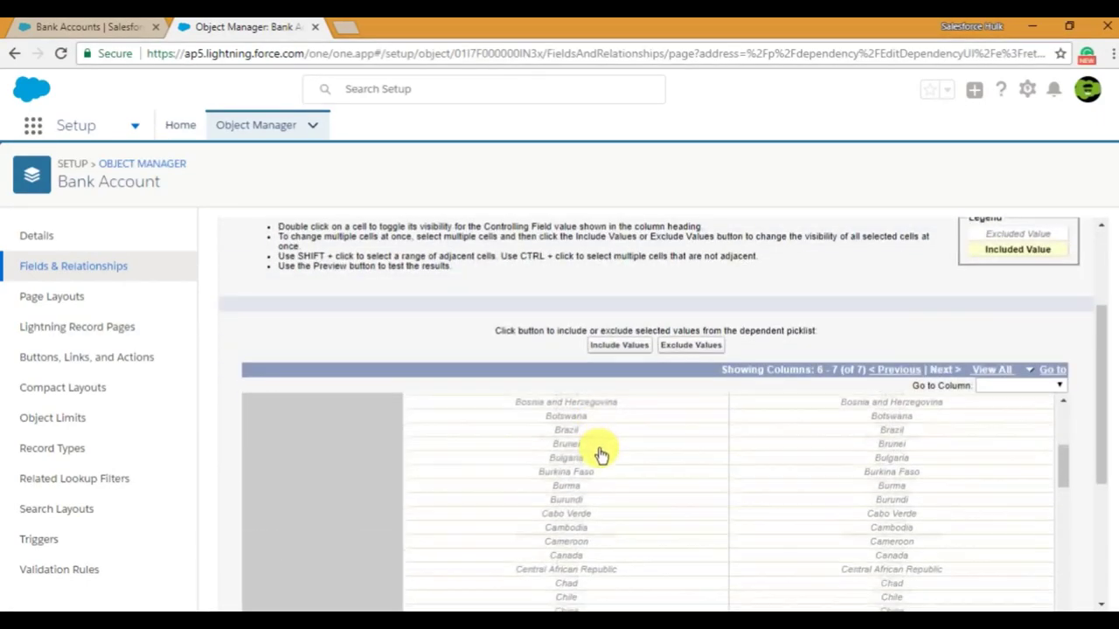
{"action": "scroll", "coordinate": [601, 455], "scroll_direction": "down", "scroll_amount": 9}
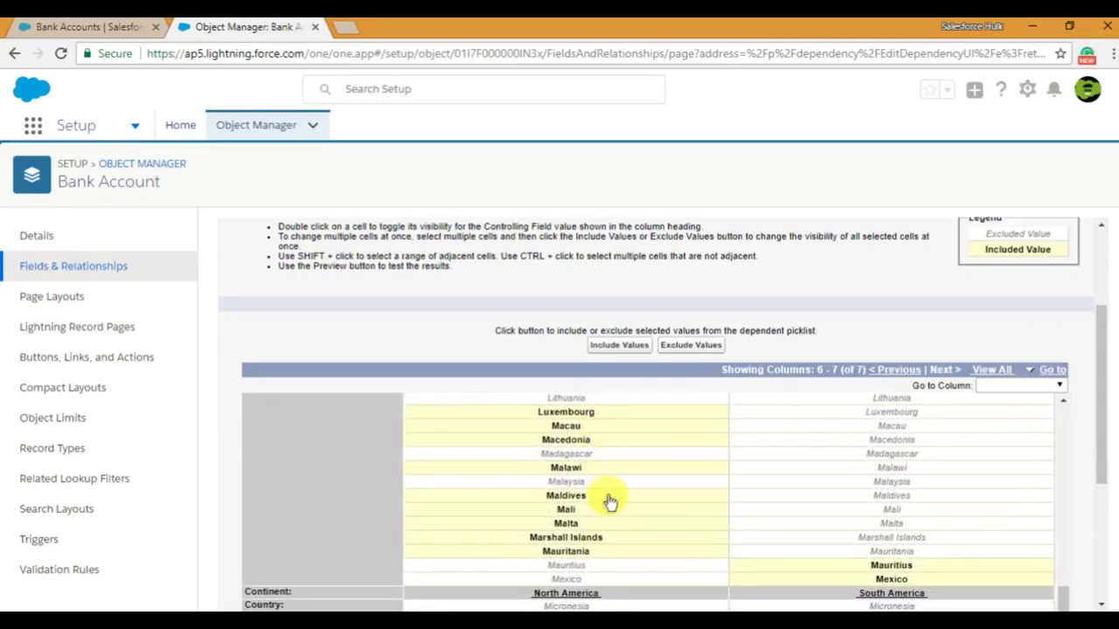
{"action": "scroll", "coordinate": [909, 489], "scroll_direction": "down", "scroll_amount": 2}
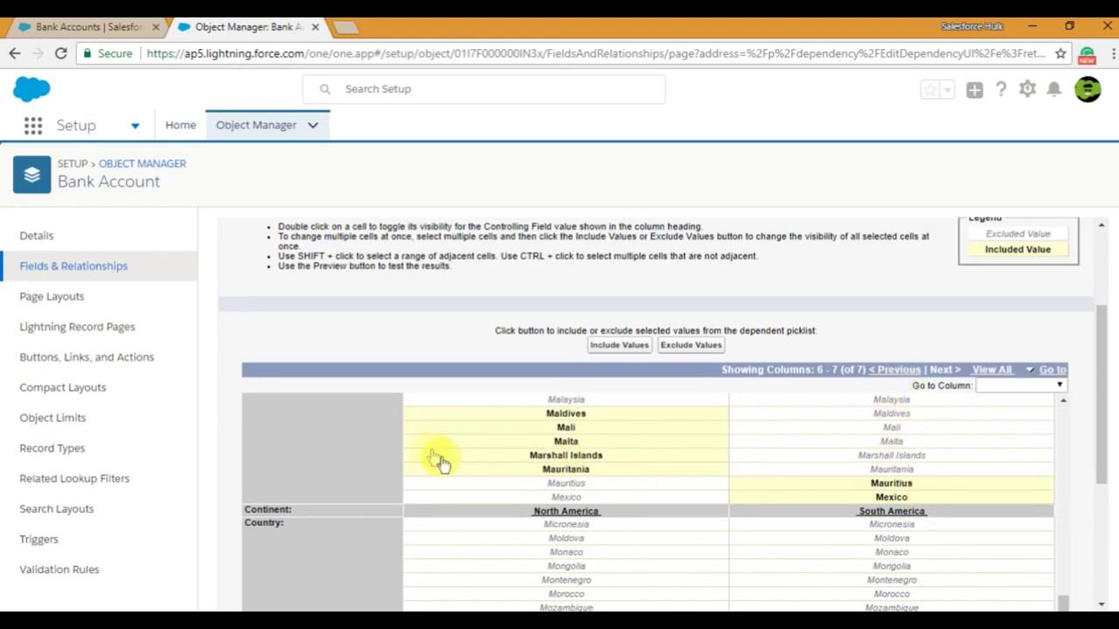
Return to the Africa through Europe columns and check their country rows for included values
{"action": "left_click", "coordinate": [874, 374]}
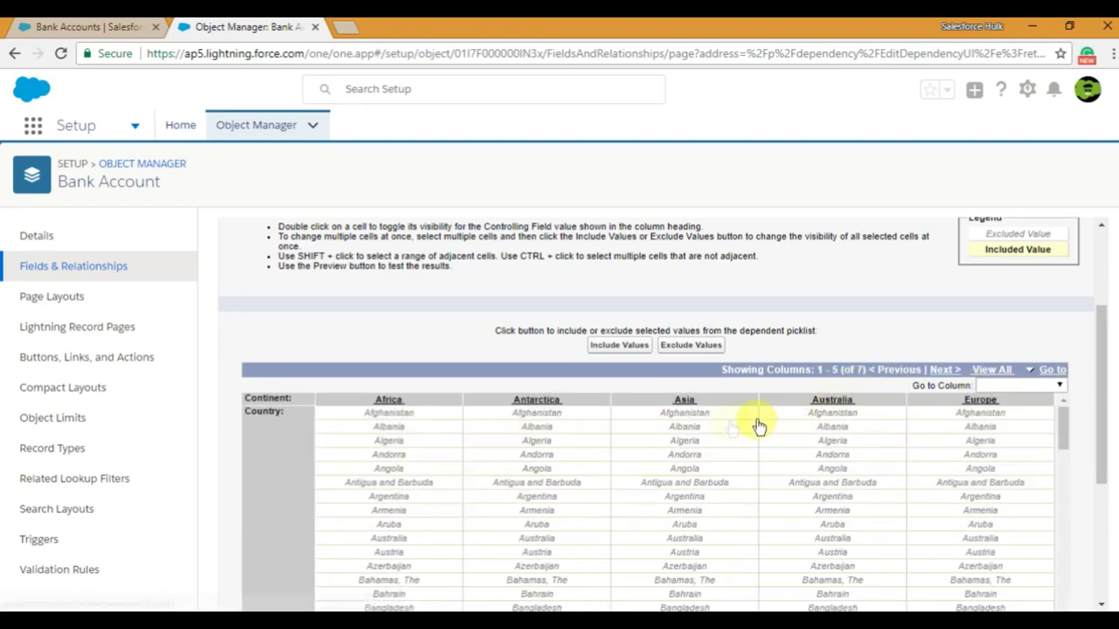
{"action": "scroll", "coordinate": [412, 431], "scroll_direction": "down", "scroll_amount": 4}
{"action": "scroll", "coordinate": [402, 446], "scroll_direction": "down", "scroll_amount": 10}
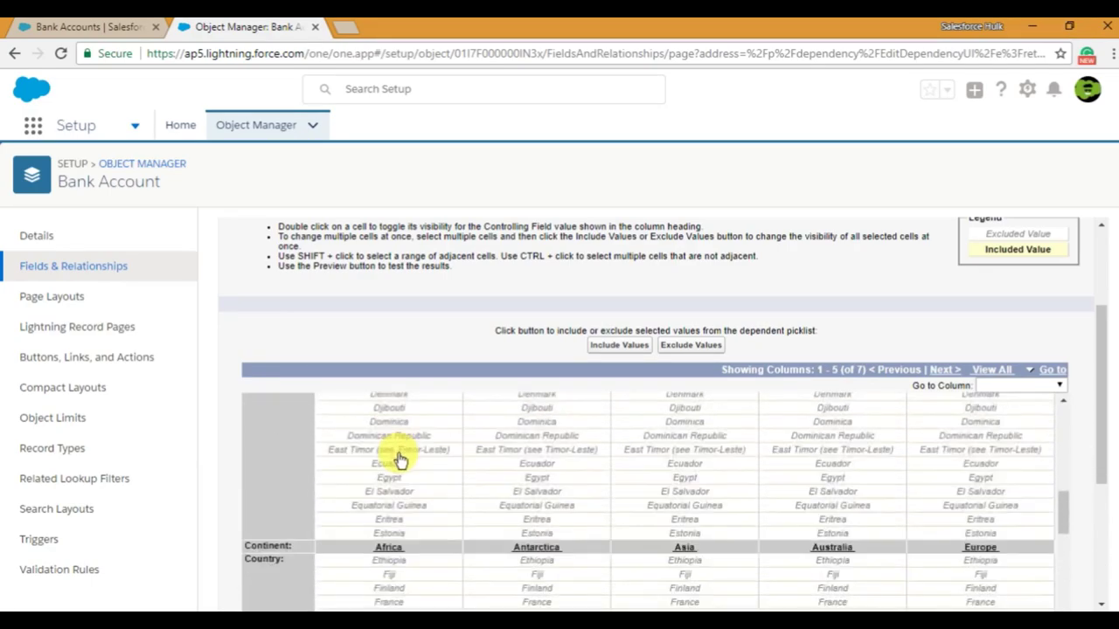
{"action": "scroll", "coordinate": [399, 463], "scroll_direction": "down", "scroll_amount": 8}
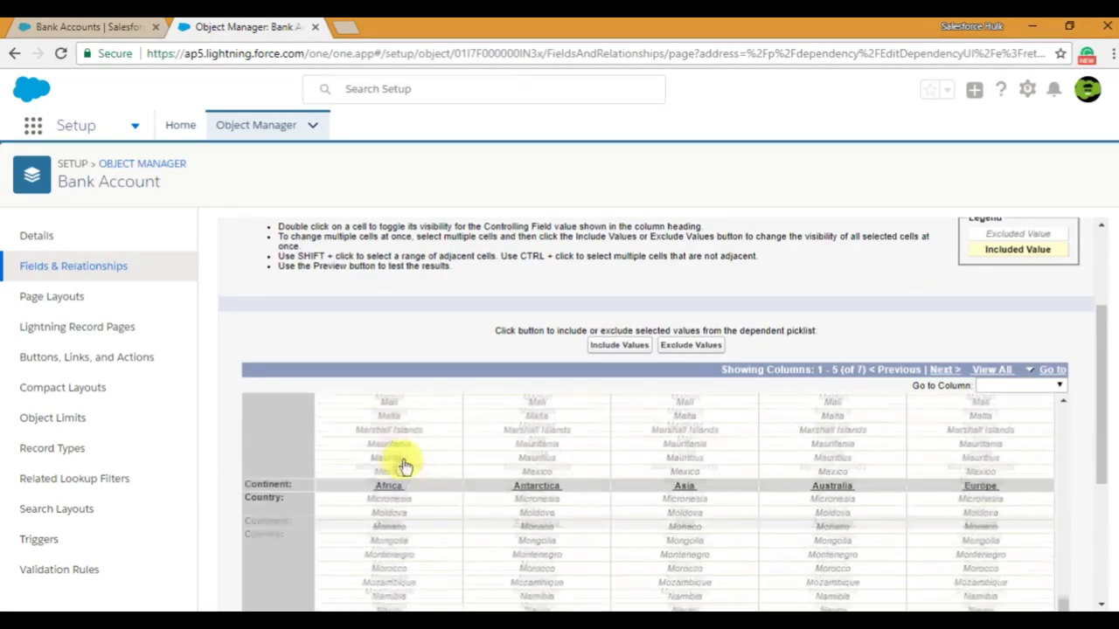
{"action": "scroll", "coordinate": [1095, 510], "scroll_direction": "down", "scroll_amount": 5}
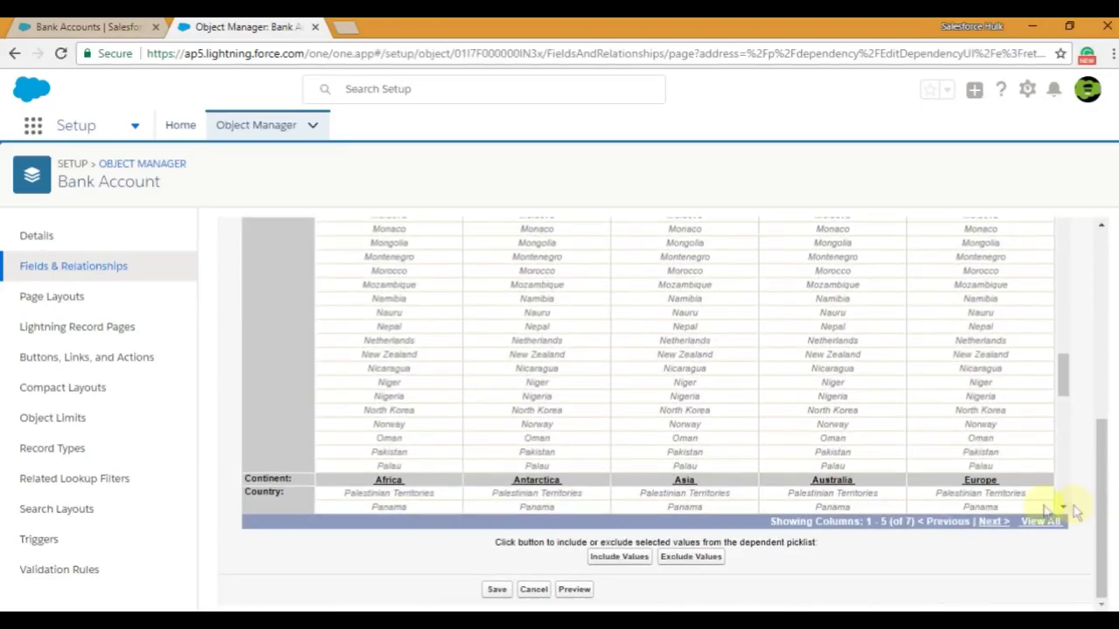
{"action": "scroll", "coordinate": [409, 437], "scroll_direction": "up", "scroll_amount": 15}
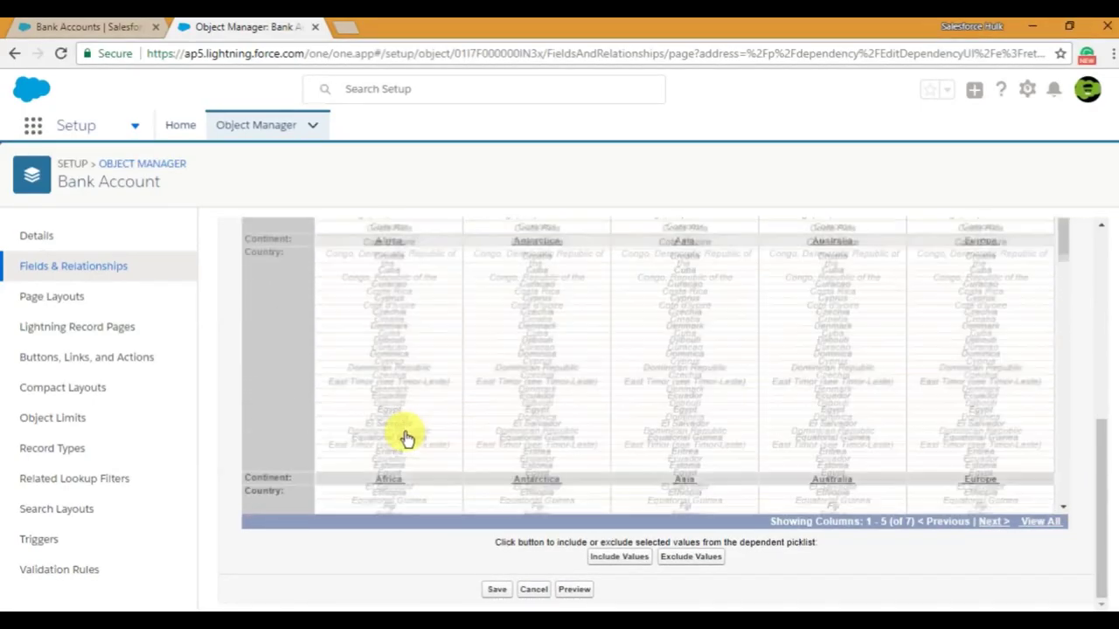
{"action": "scroll", "coordinate": [404, 435], "scroll_direction": "up", "scroll_amount": 10}
{"action": "scroll", "coordinate": [419, 444], "scroll_direction": "down", "scroll_amount": 5}
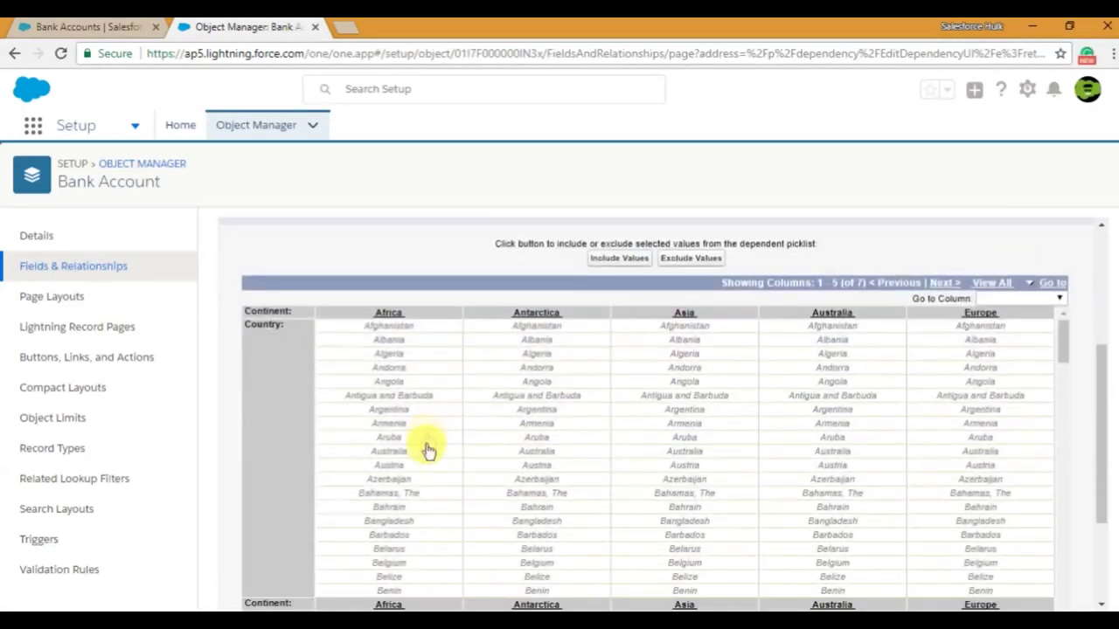
Include the range Albania through Austria for Africa and Azerbaijan through Belize for Antarctica
{"action": "left_click_drag", "start_coordinate": [404, 344], "coordinate": [413, 470]}
{"action": "left_click", "coordinate": [619, 258]}
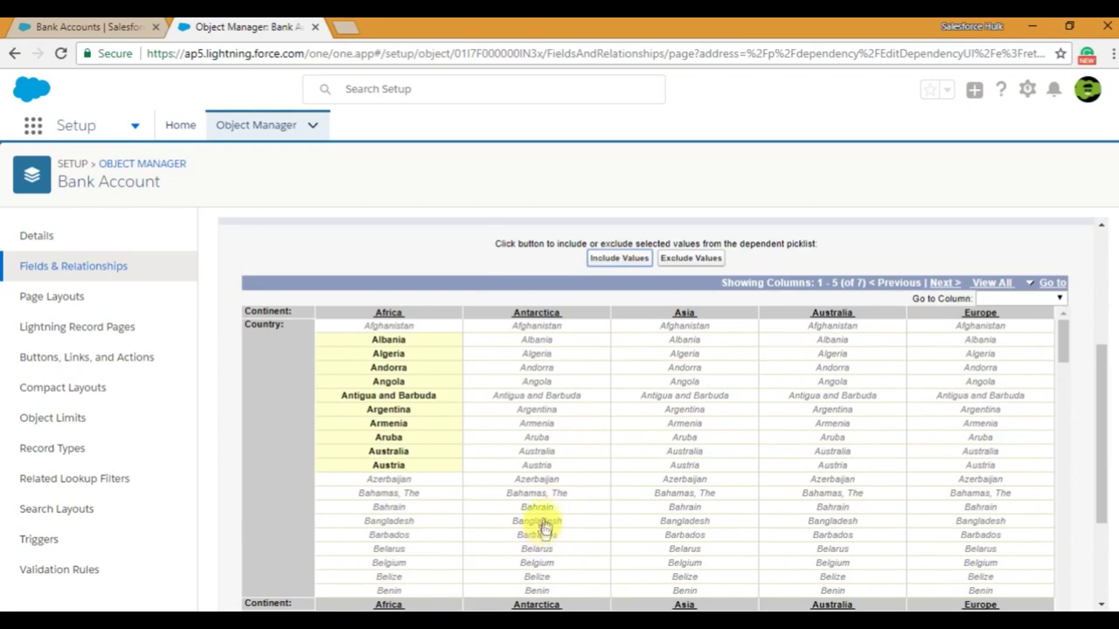
{"action": "left_click_drag", "start_coordinate": [537, 479], "coordinate": [556, 577]}
{"action": "left_click", "coordinate": [617, 260]}
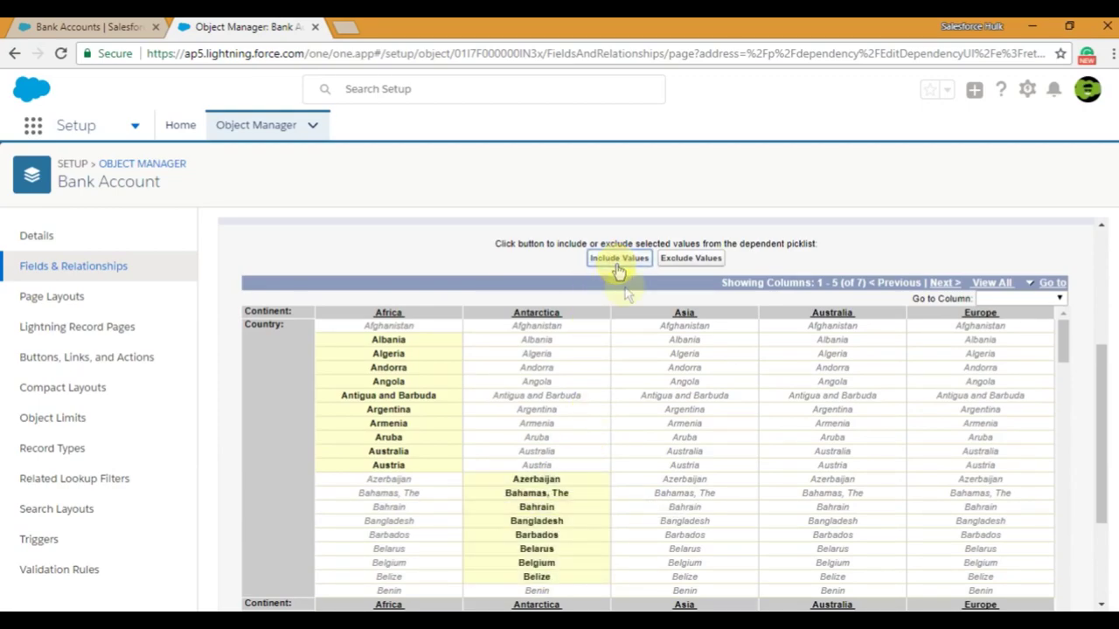
Select Bhutan through Burundi in the Asia column and include them in the dependent picklist
{"action": "scroll", "coordinate": [708, 464], "scroll_direction": "down", "scroll_amount": 2}
{"action": "left_click_drag", "start_coordinate": [684, 453], "coordinate": [689, 579]}
{"action": "left_click", "coordinate": [691, 580]}
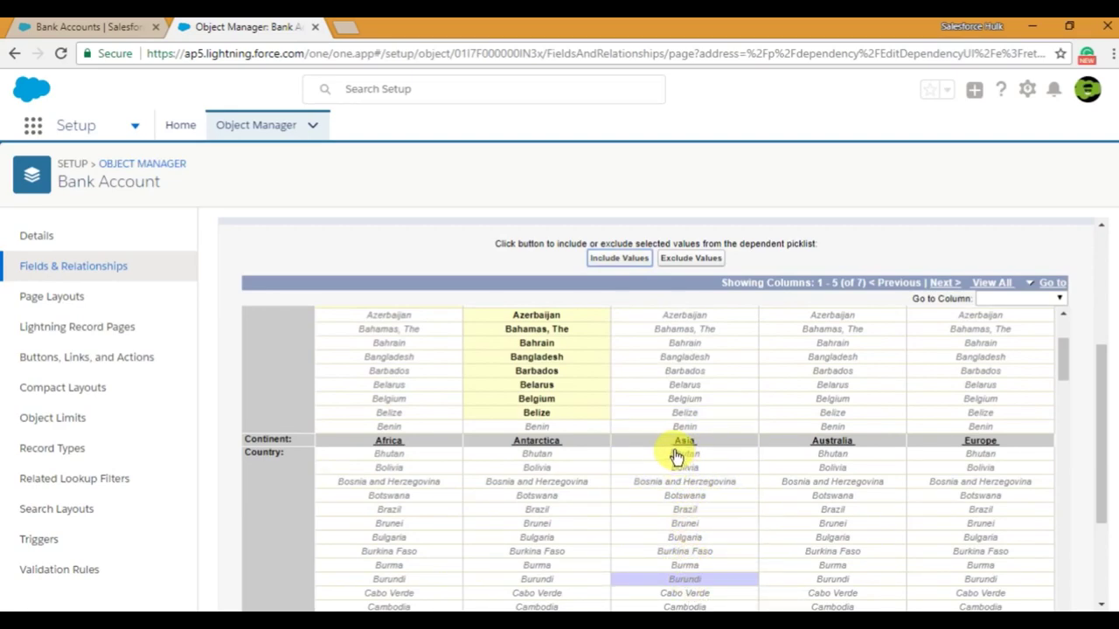
{"action": "left_click_drag", "start_coordinate": [699, 455], "coordinate": [701, 577]}
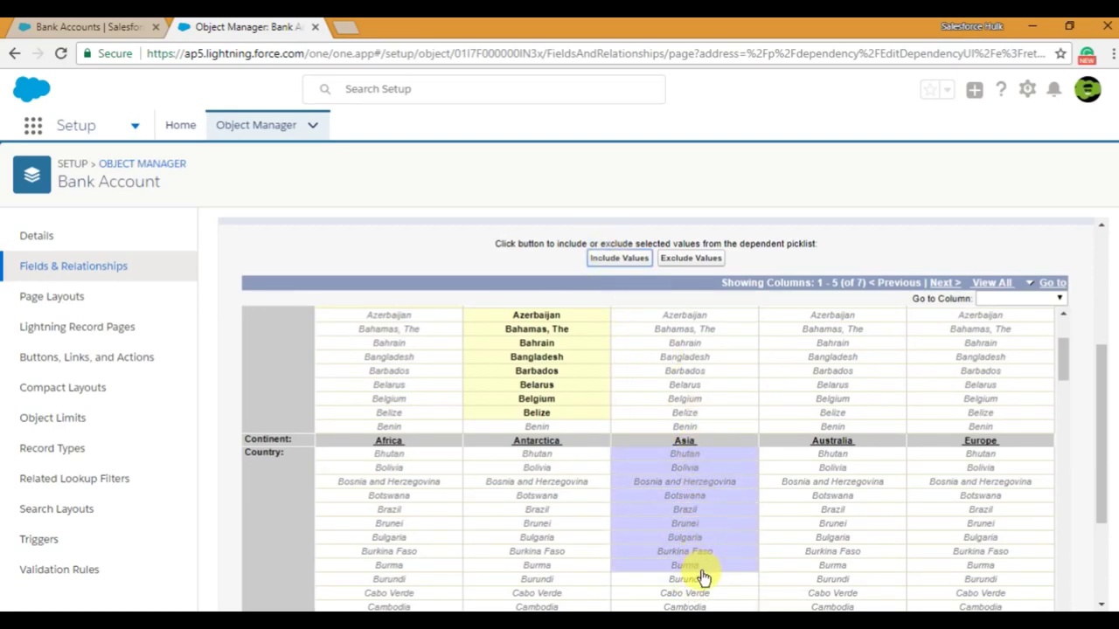
{"action": "left_click", "coordinate": [633, 270]}
Include the range Cambodia through Comoros for Australia and Congo, Republic of the through Djibouti for Europe
{"action": "scroll", "coordinate": [825, 498], "scroll_direction": "down", "scroll_amount": 3}
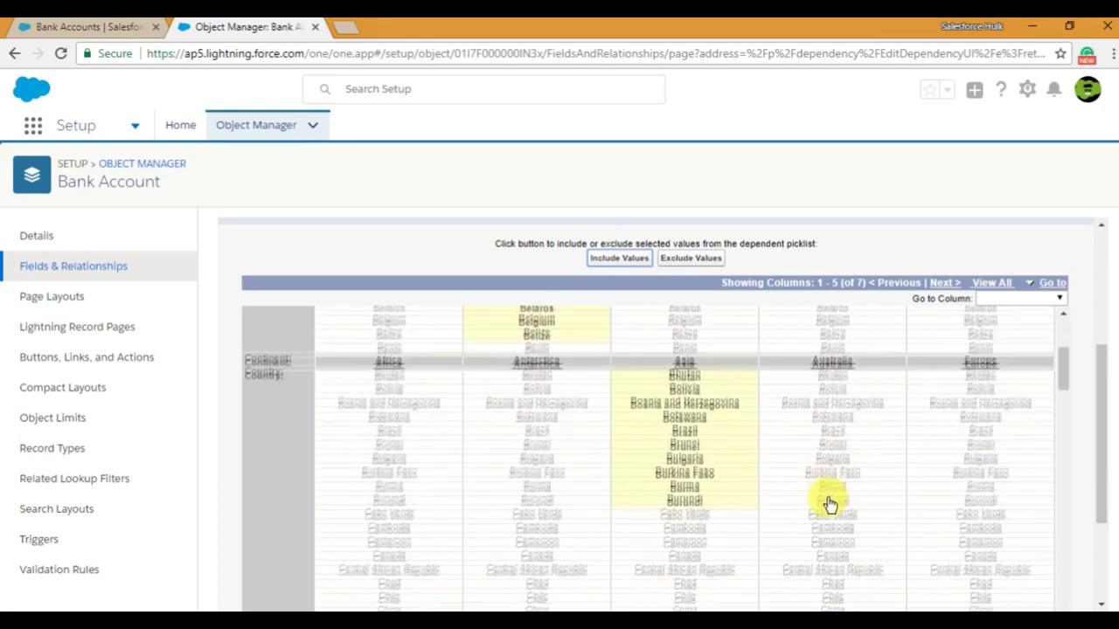
{"action": "left_click_drag", "start_coordinate": [841, 445], "coordinate": [849, 555]}
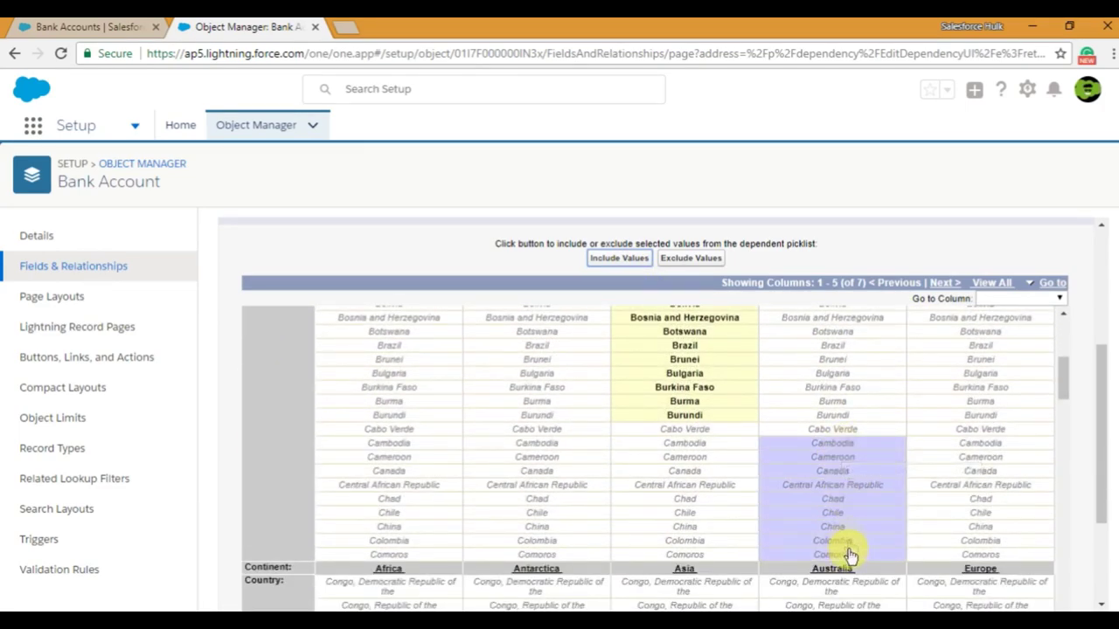
{"action": "left_click", "coordinate": [622, 260]}
{"action": "scroll", "coordinate": [949, 540], "scroll_direction": "down", "scroll_amount": 4}
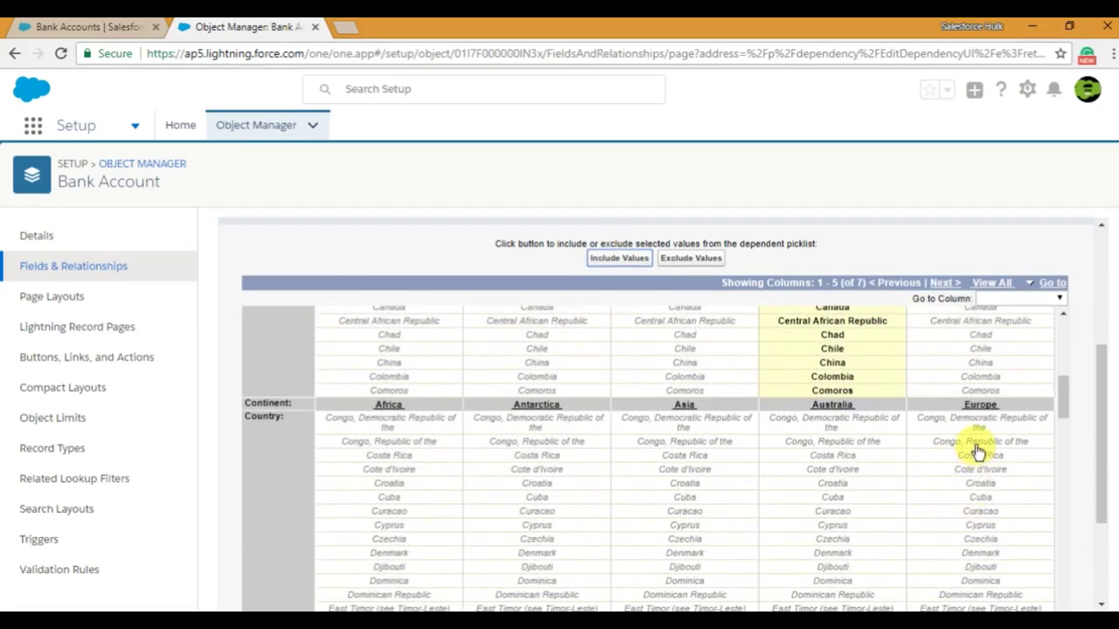
{"action": "left_click_drag", "start_coordinate": [970, 444], "coordinate": [987, 566]}
{"action": "left_click", "coordinate": [621, 262]}
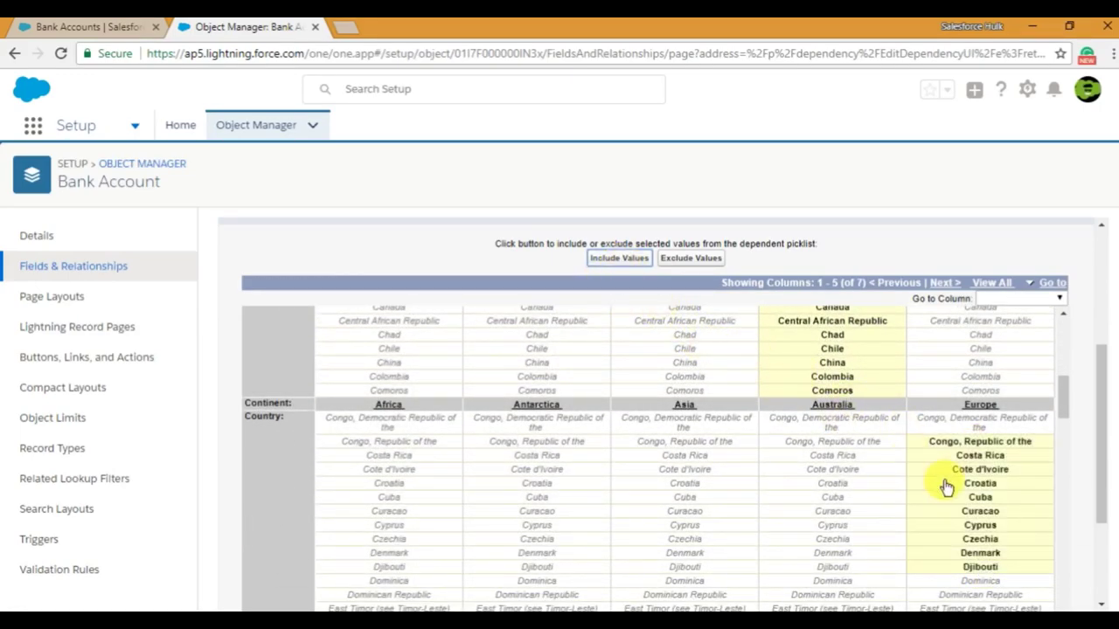
Preview the dependent picklist and check which countries are offered when Continent is Africa
{"action": "scroll", "coordinate": [946, 487], "scroll_direction": "up", "scroll_amount": 8}
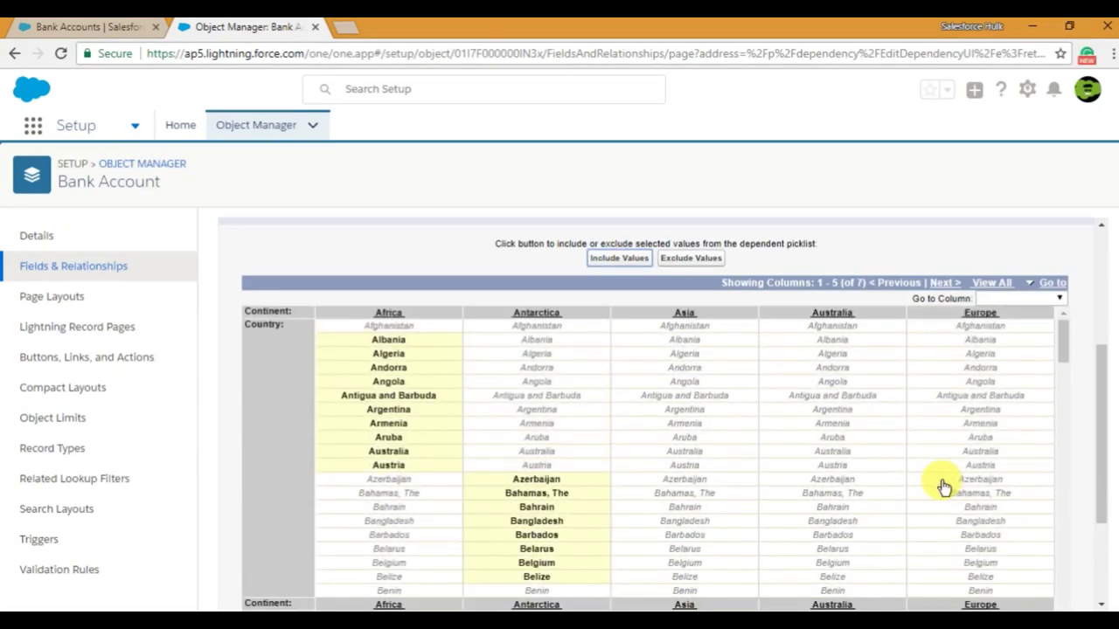
{"action": "scroll", "coordinate": [944, 487], "scroll_direction": "down", "scroll_amount": 8}
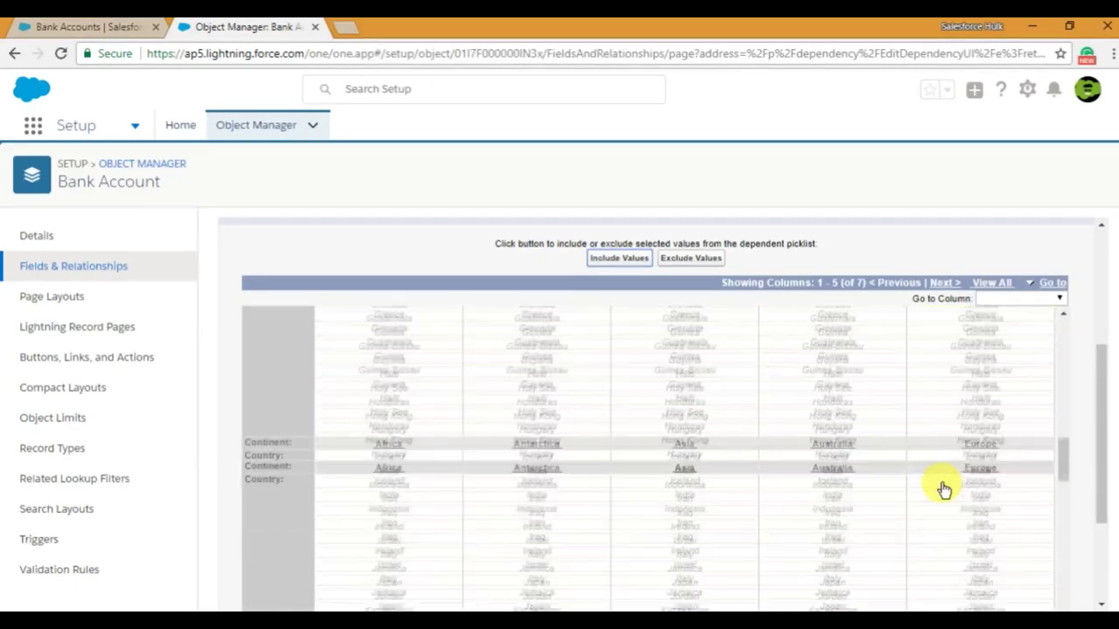
{"action": "scroll", "coordinate": [943, 486], "scroll_direction": "up", "scroll_amount": 8}
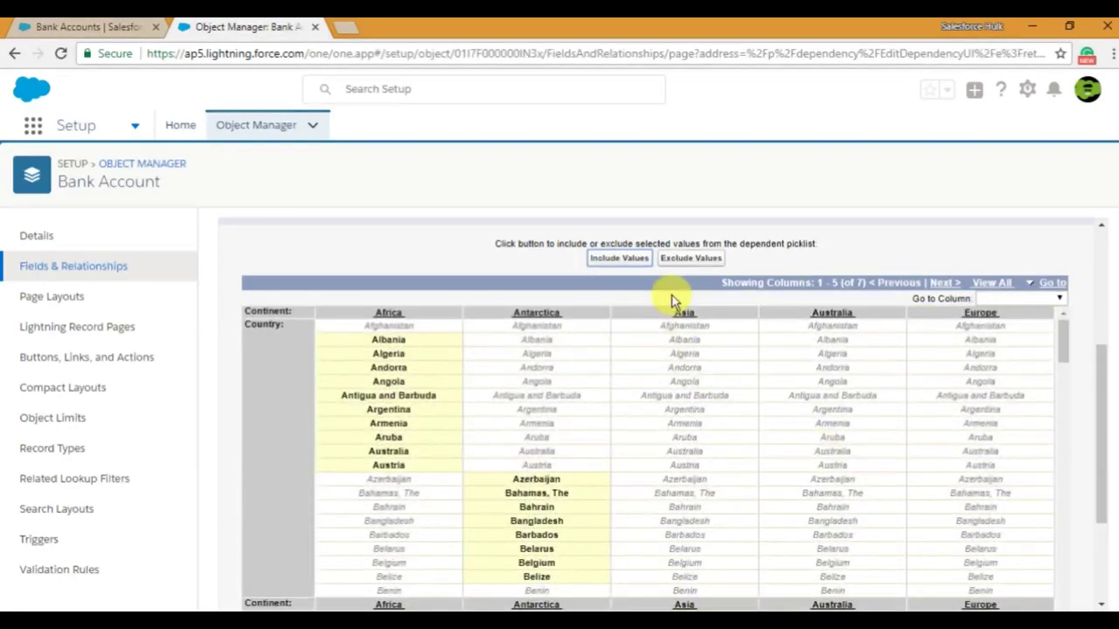
{"action": "scroll", "coordinate": [601, 332], "scroll_direction": "down", "scroll_amount": 3}
{"action": "scroll", "coordinate": [637, 461], "scroll_direction": "down", "scroll_amount": 15}
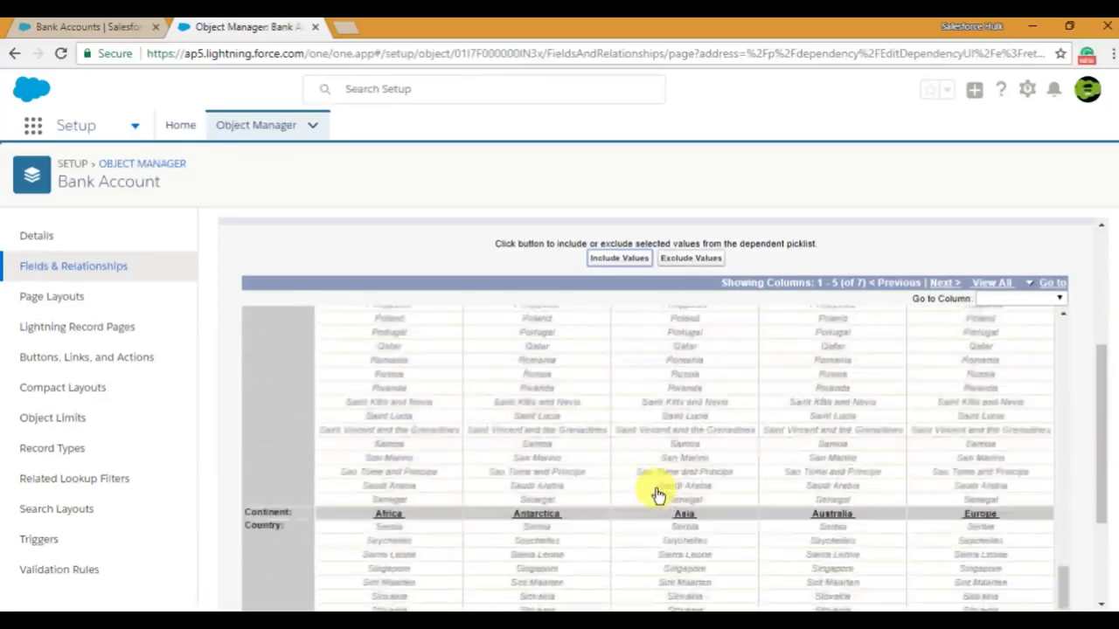
{"action": "scroll", "coordinate": [1058, 478], "scroll_direction": "down", "scroll_amount": 5}
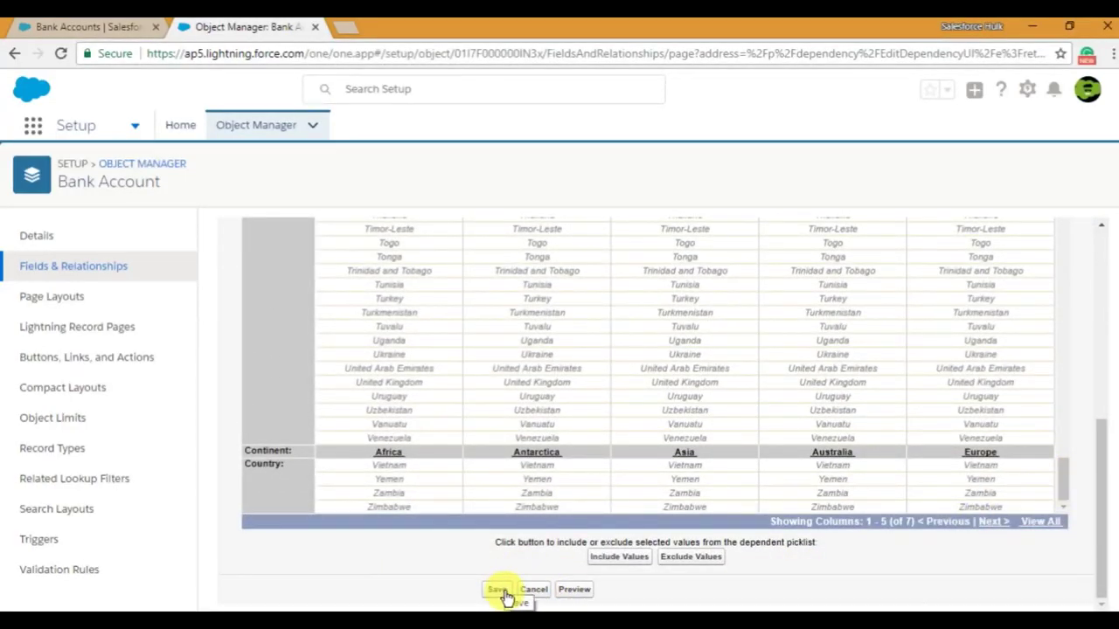
{"action": "left_click", "coordinate": [582, 593]}
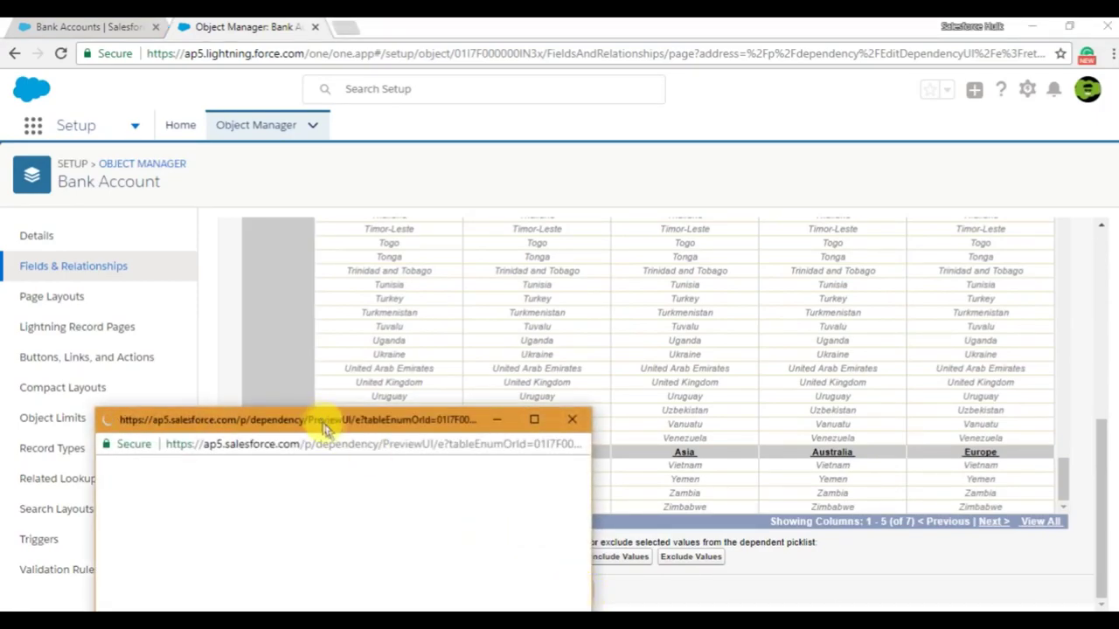
{"action": "left_click_drag", "start_coordinate": [319, 428], "coordinate": [436, 142]}
{"action": "left_click", "coordinate": [398, 250]}
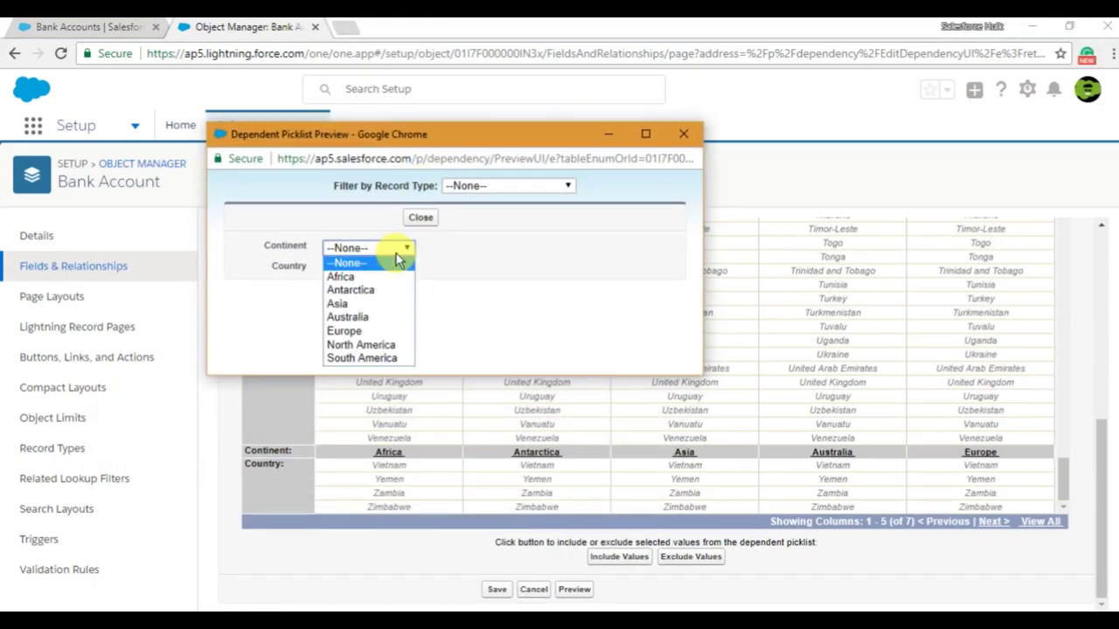
{"action": "left_click", "coordinate": [380, 280]}
{"action": "left_click", "coordinate": [404, 270]}
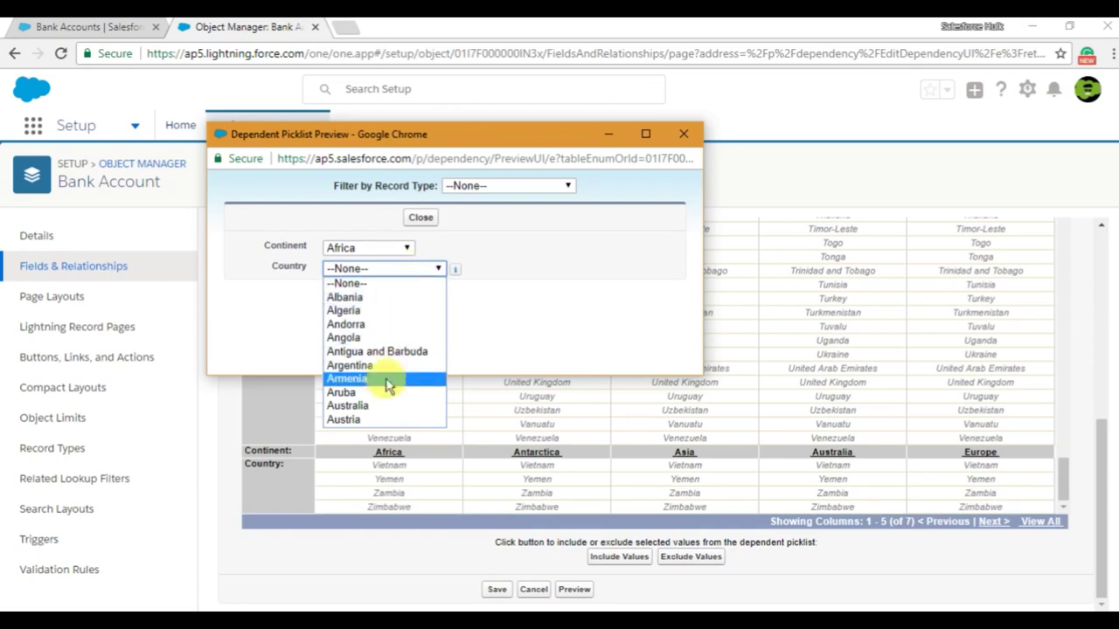
Check the Country options in the preview for the continents Antarctica, Australia and Europe
{"action": "left_click", "coordinate": [404, 248]}
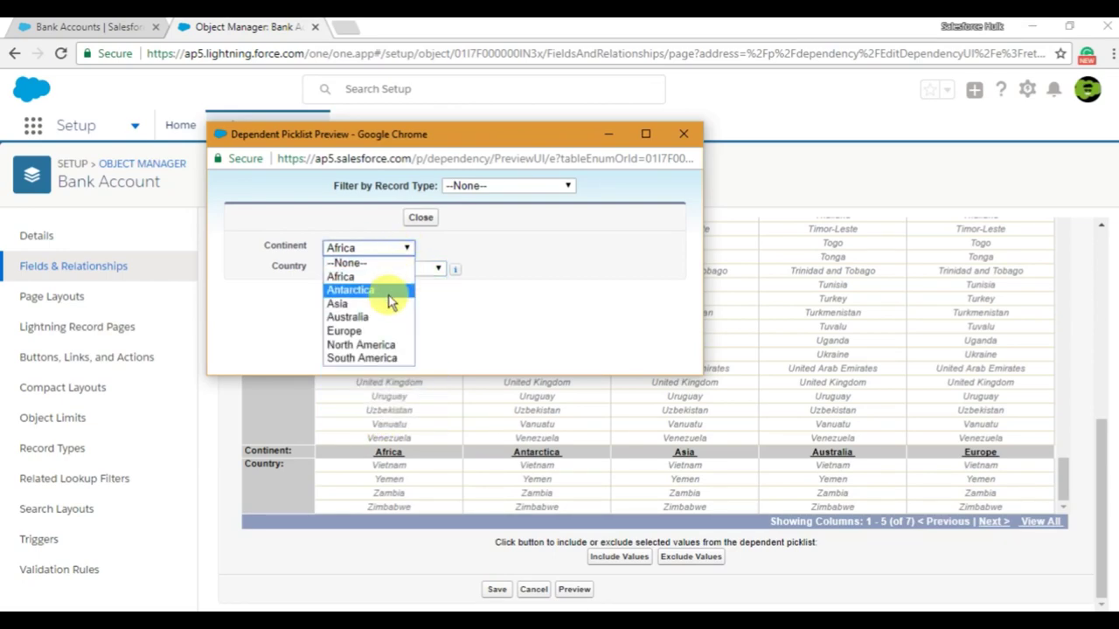
{"action": "left_click", "coordinate": [390, 301]}
{"action": "left_click", "coordinate": [385, 268]}
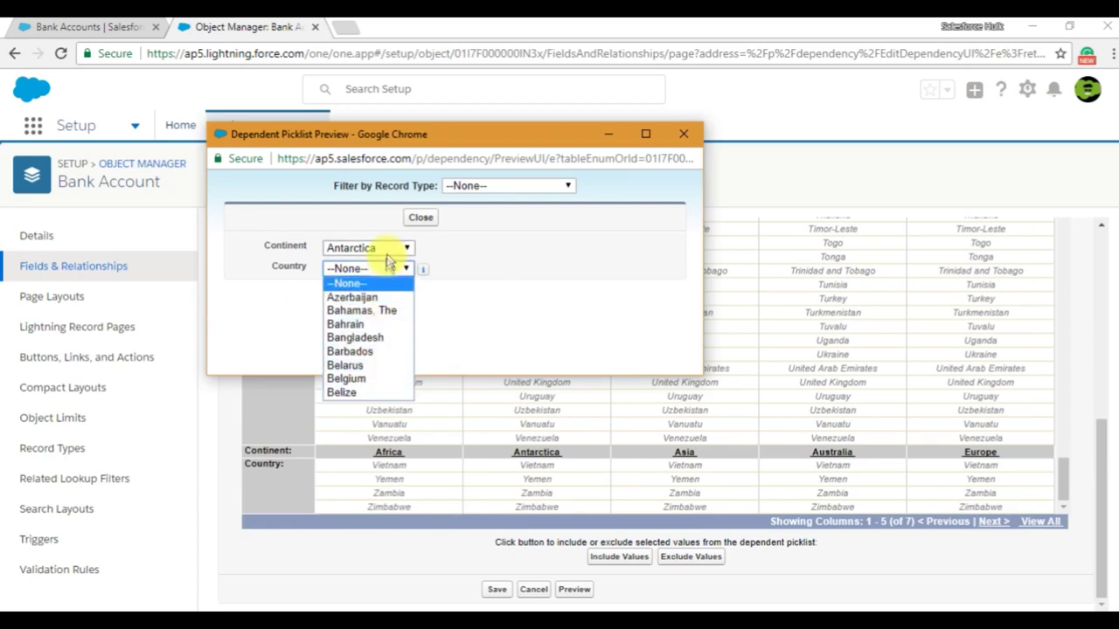
{"action": "left_click", "coordinate": [390, 248]}
{"action": "left_click", "coordinate": [381, 317]}
{"action": "left_click", "coordinate": [391, 269]}
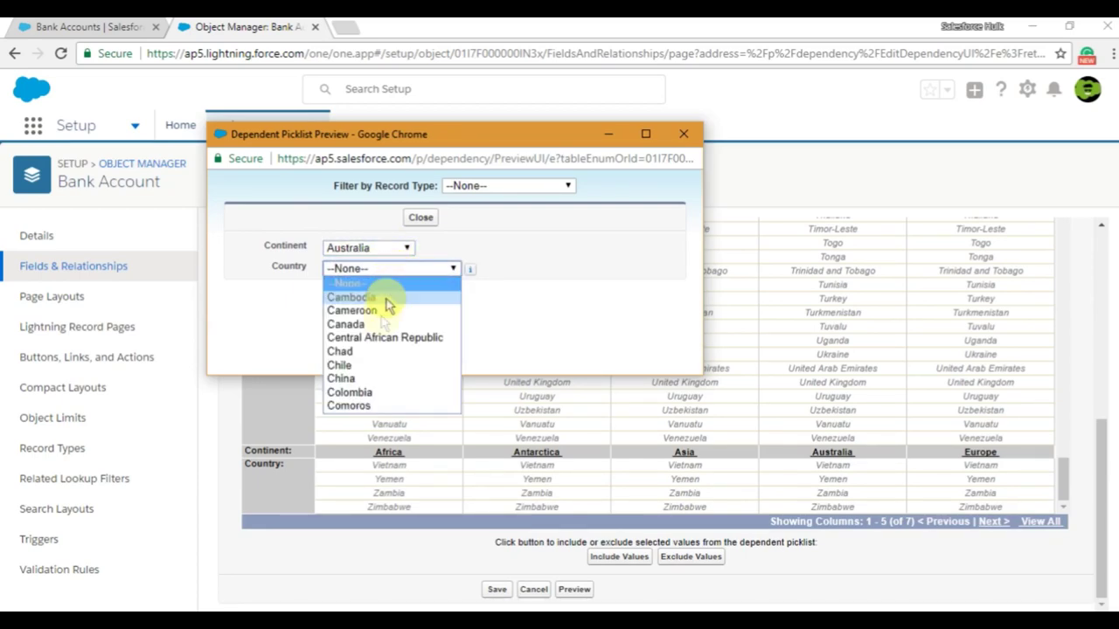
{"action": "left_click", "coordinate": [389, 248]}
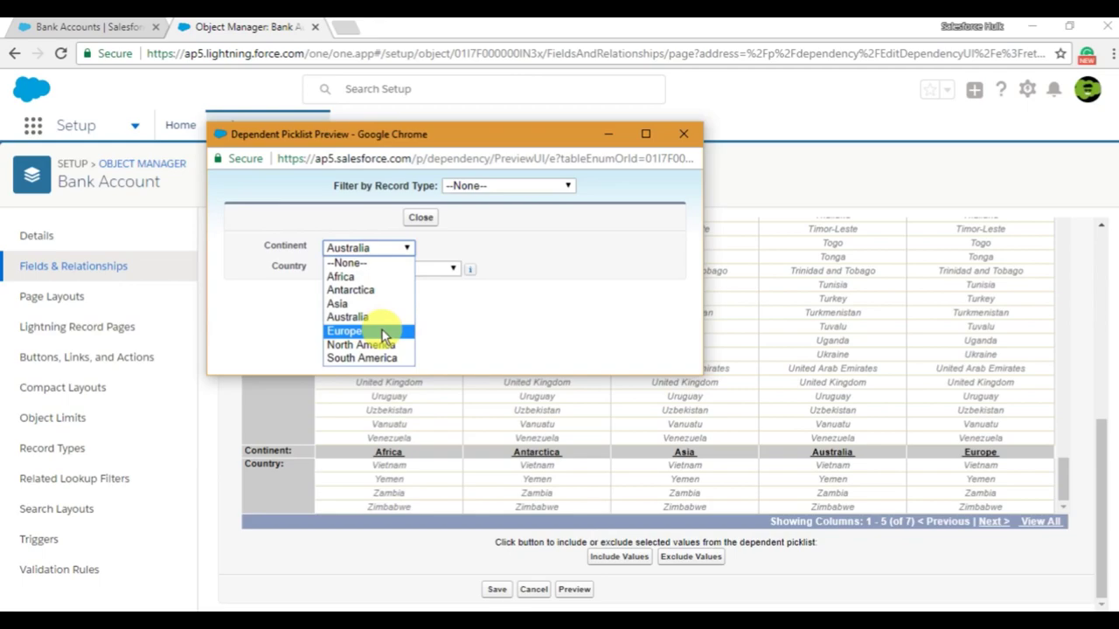
{"action": "left_click", "coordinate": [381, 333]}
{"action": "left_click", "coordinate": [412, 269]}
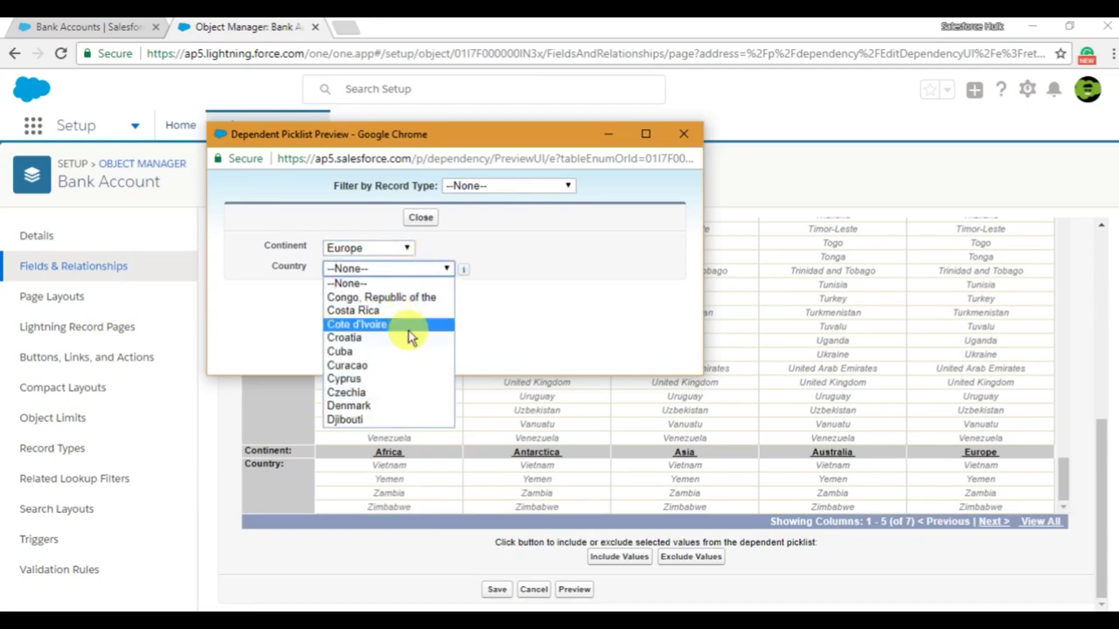
Close the dependent picklist preview and save the Continent–Country field dependency
{"action": "left_click", "coordinate": [516, 317]}
{"action": "left_click", "coordinate": [419, 218]}
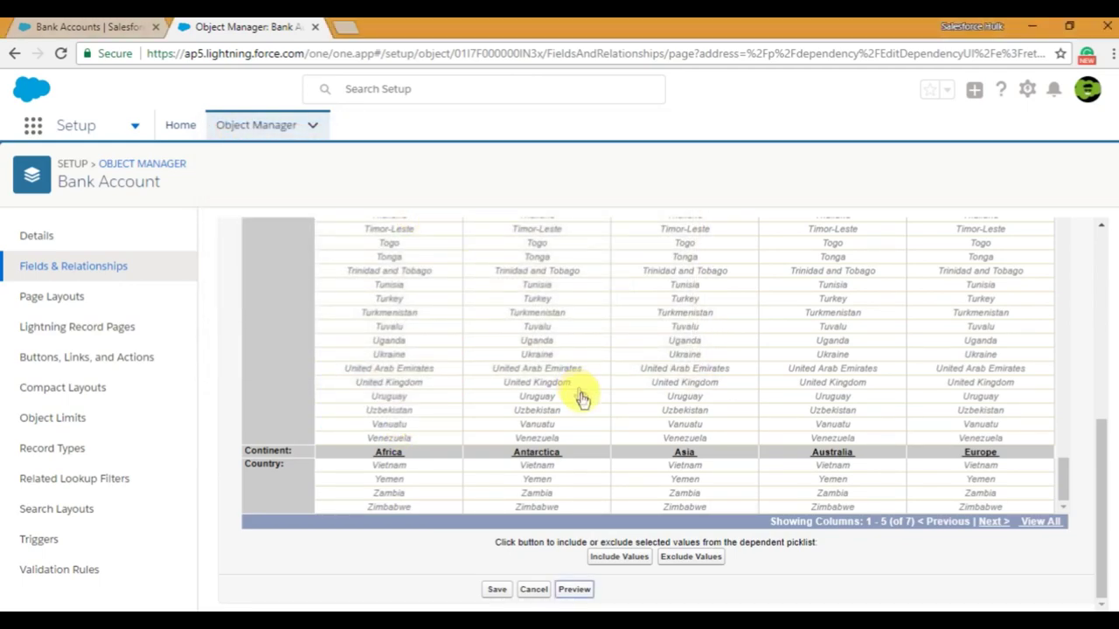
{"action": "left_click", "coordinate": [502, 590]}
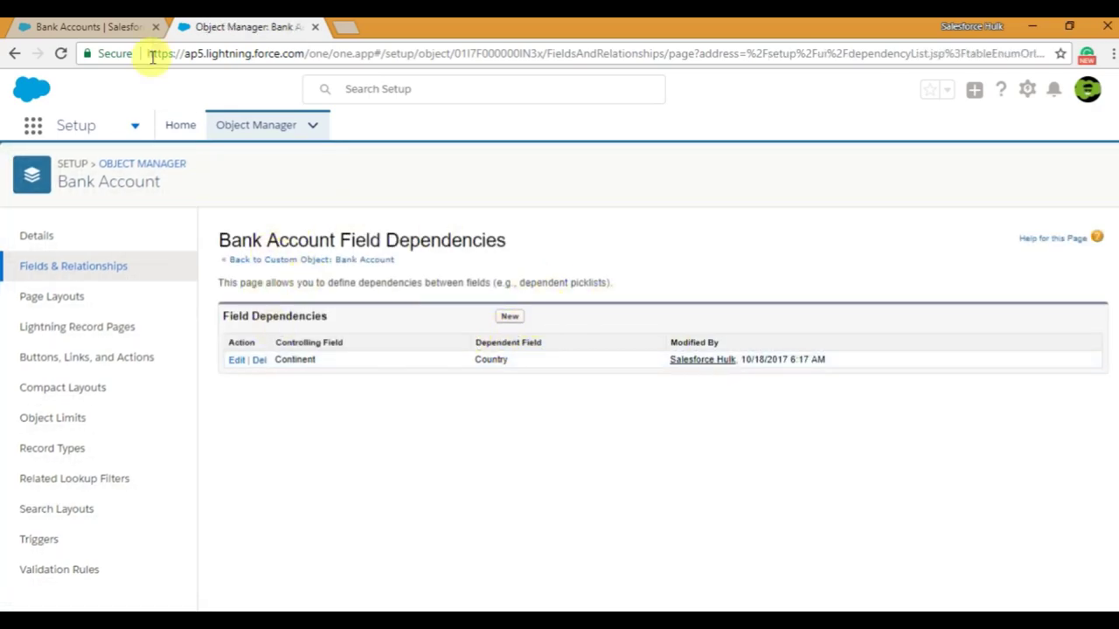
Start a new record from the Bank Accounts list and view the Continent options in its Address section
{"action": "left_click", "coordinate": [109, 28]}
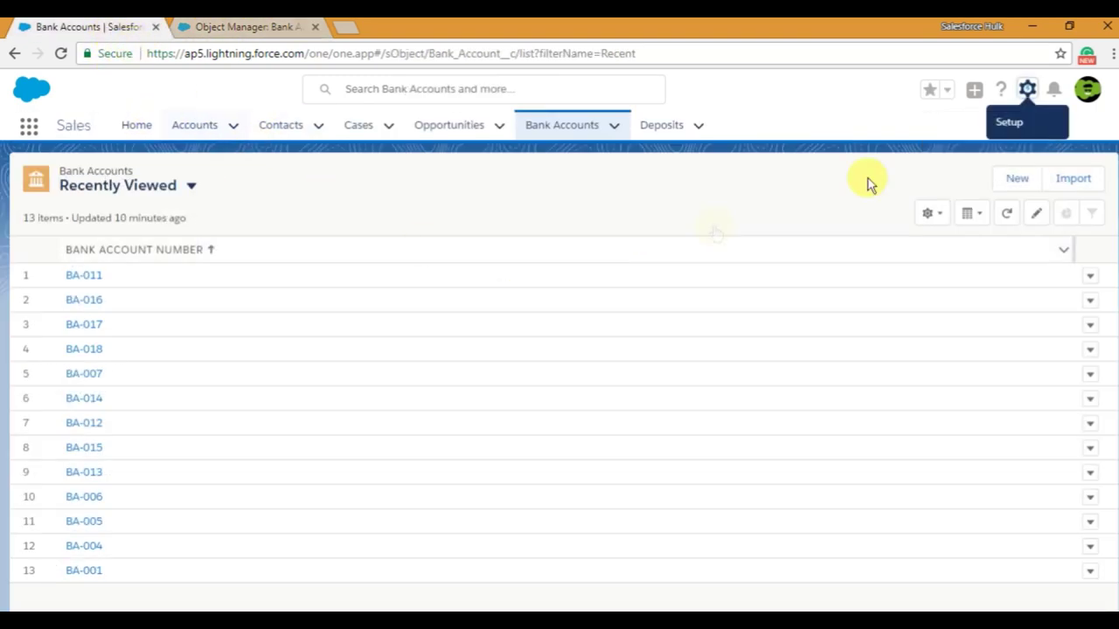
{"action": "left_click", "coordinate": [1013, 180]}
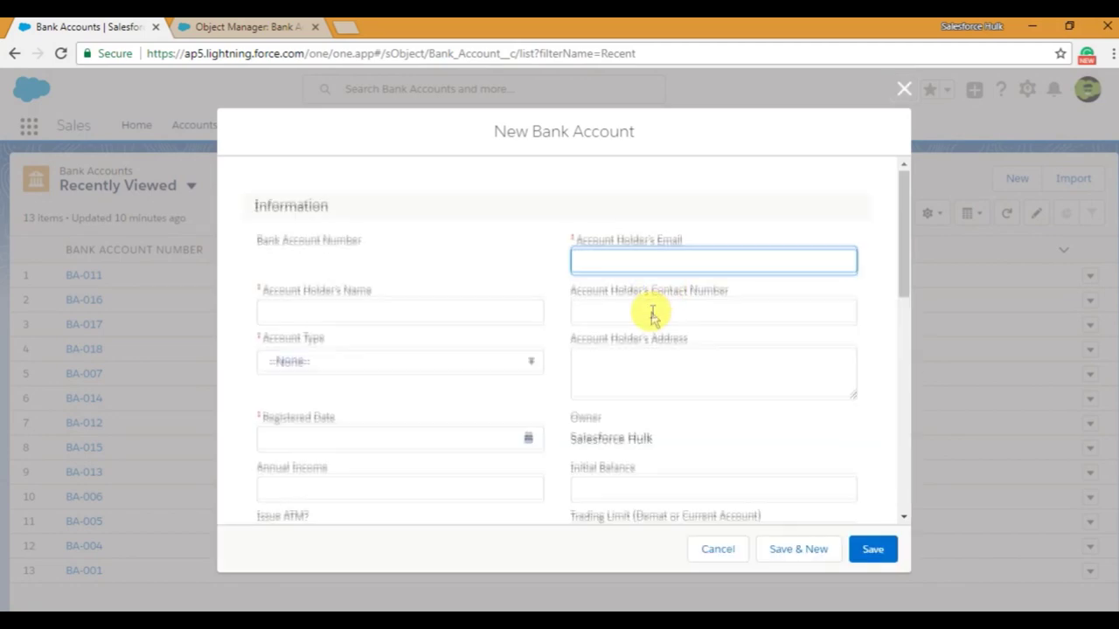
{"action": "scroll", "coordinate": [646, 297], "scroll_direction": "down", "scroll_amount": 7}
{"action": "left_click", "coordinate": [512, 240]}
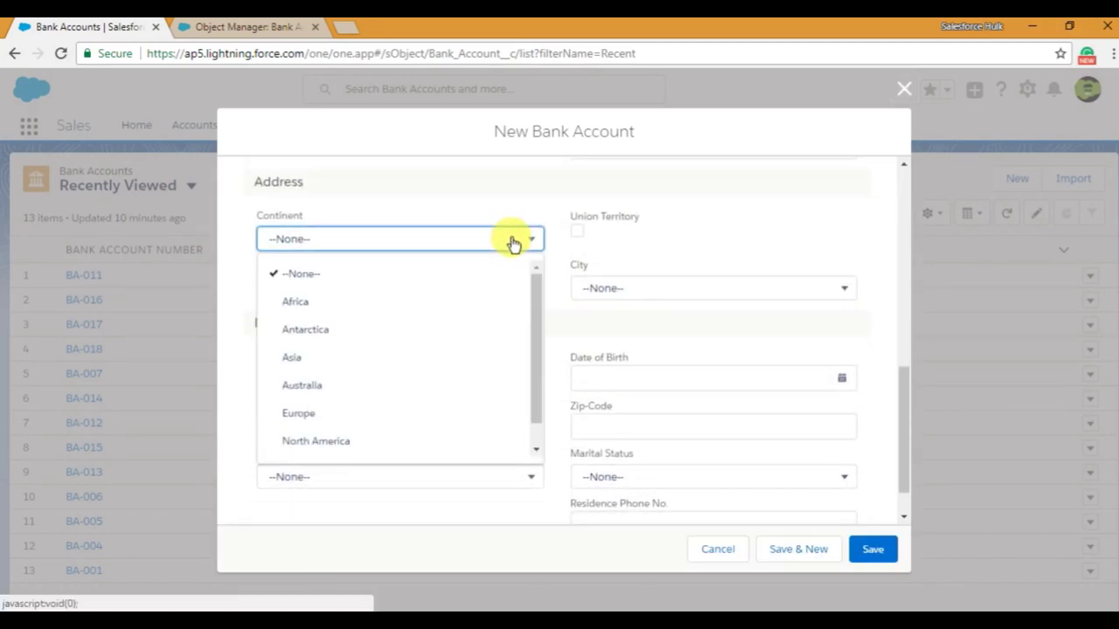
{"action": "left_click", "coordinate": [512, 208]}
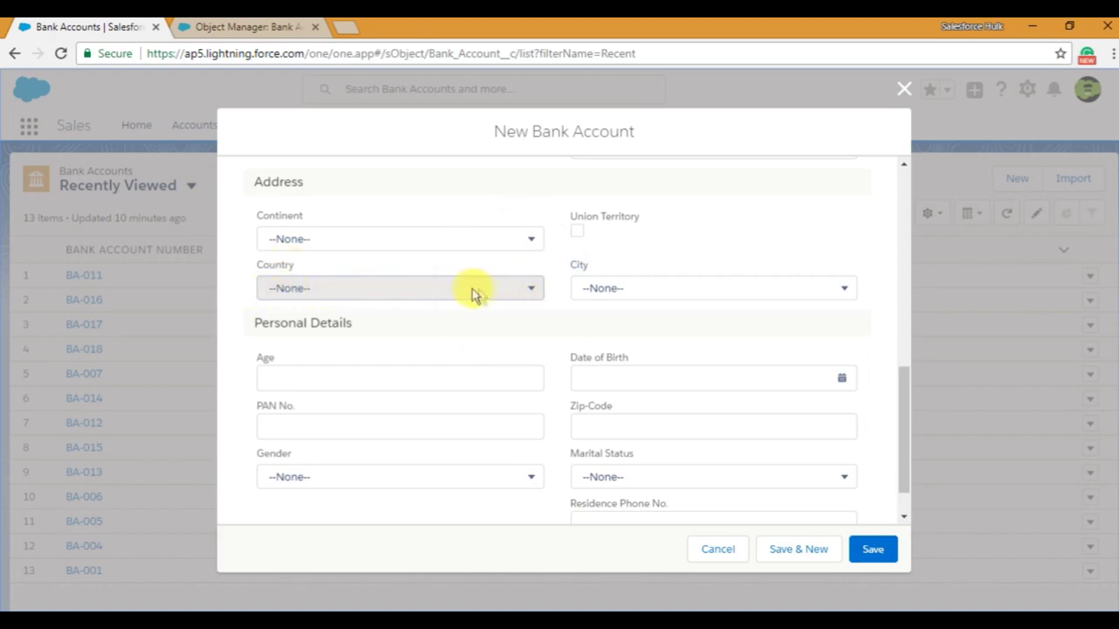
Choose Africa as the Continent in the new record and look through the Country options
{"action": "left_click", "coordinate": [529, 246]}
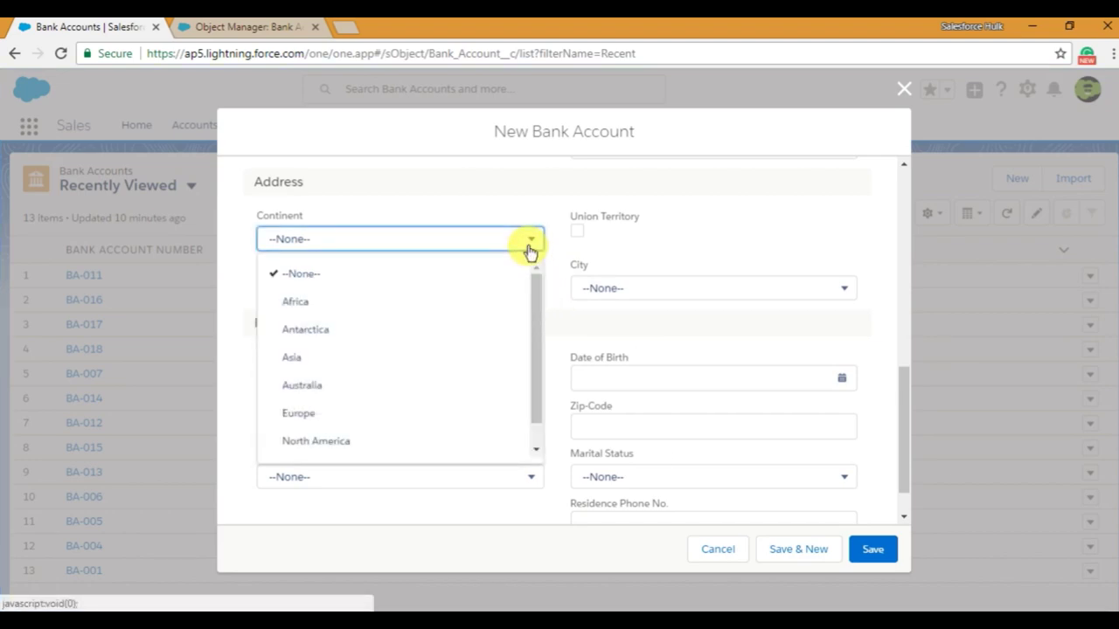
{"action": "left_click", "coordinate": [428, 316]}
{"action": "left_click", "coordinate": [440, 297]}
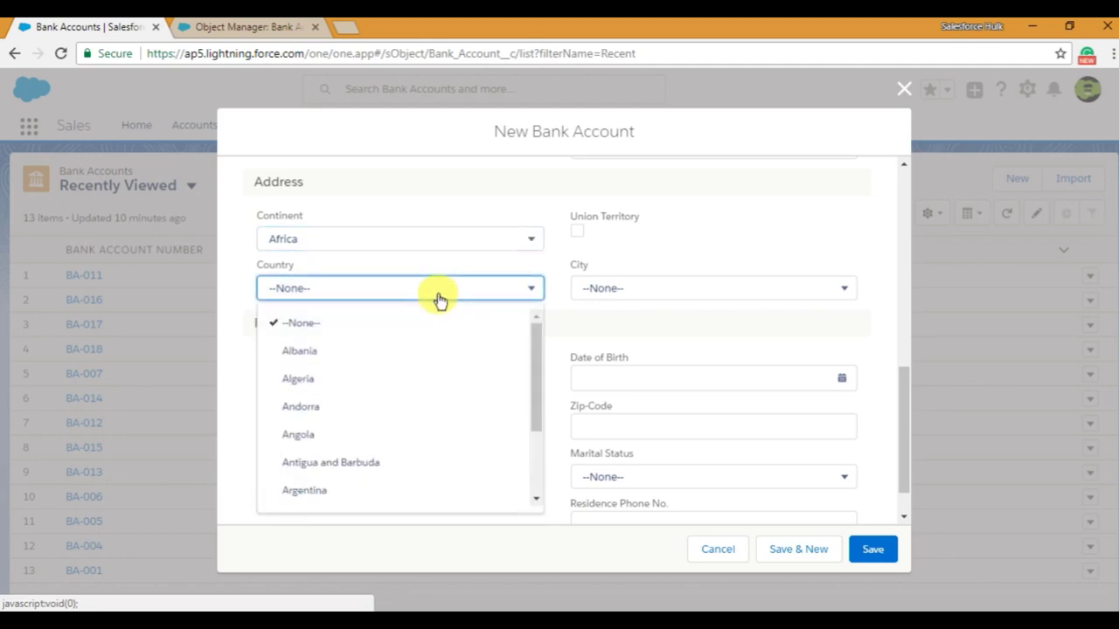
{"action": "scroll", "coordinate": [421, 449], "scroll_direction": "down", "scroll_amount": 2}
{"action": "scroll", "coordinate": [422, 449], "scroll_direction": "up", "scroll_amount": 1}
{"action": "scroll", "coordinate": [424, 448], "scroll_direction": "down", "scroll_amount": 1}
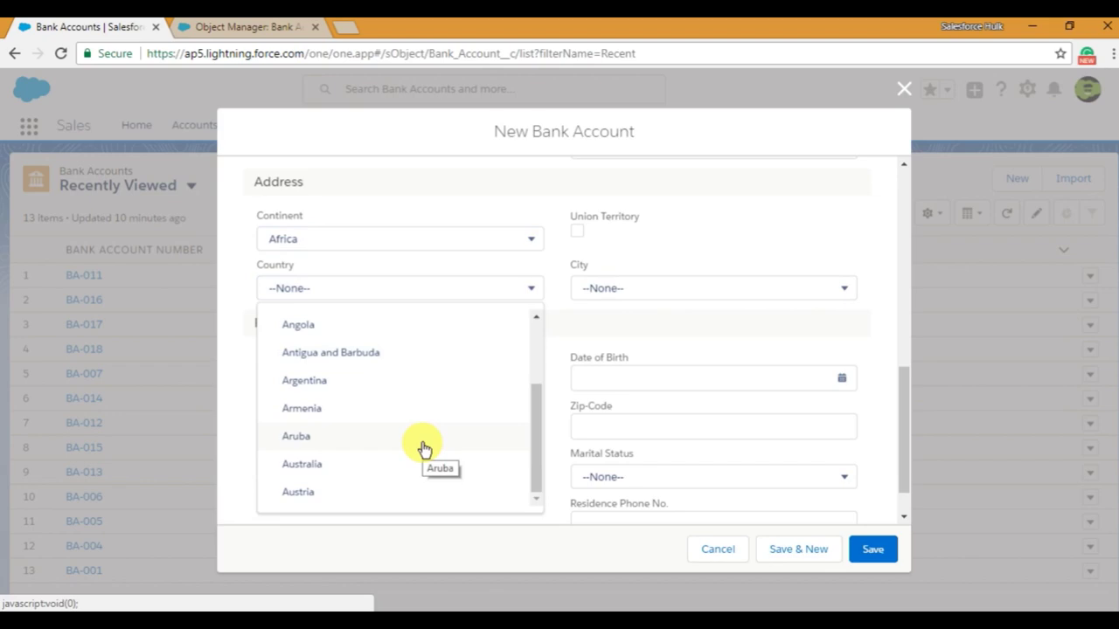
{"action": "scroll", "coordinate": [425, 445], "scroll_direction": "up", "scroll_amount": 3}
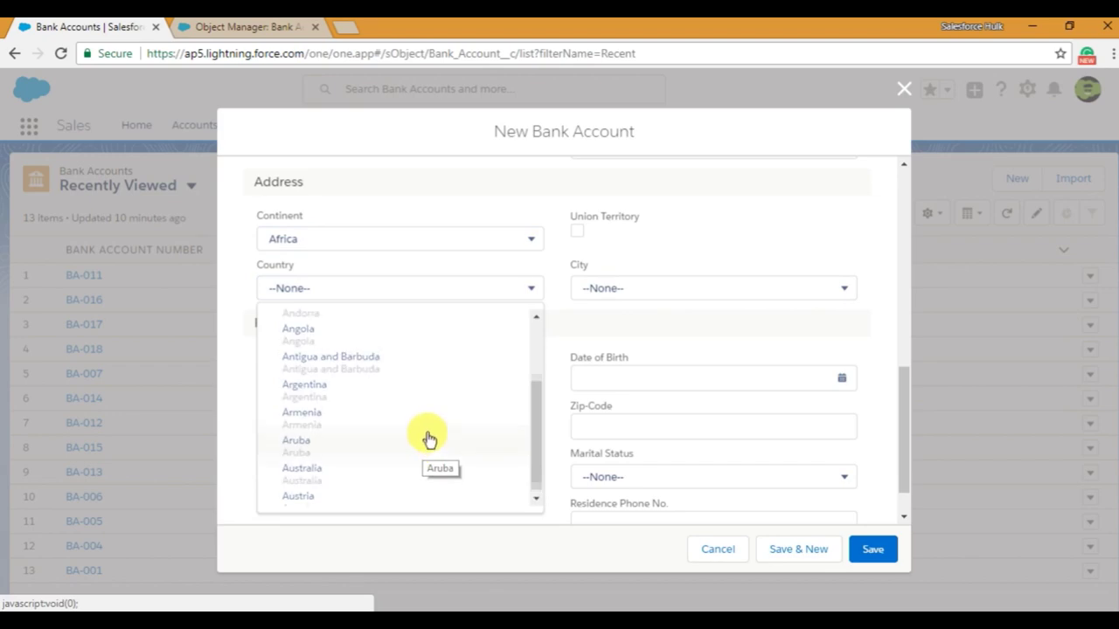
{"action": "left_click", "coordinate": [485, 302]}
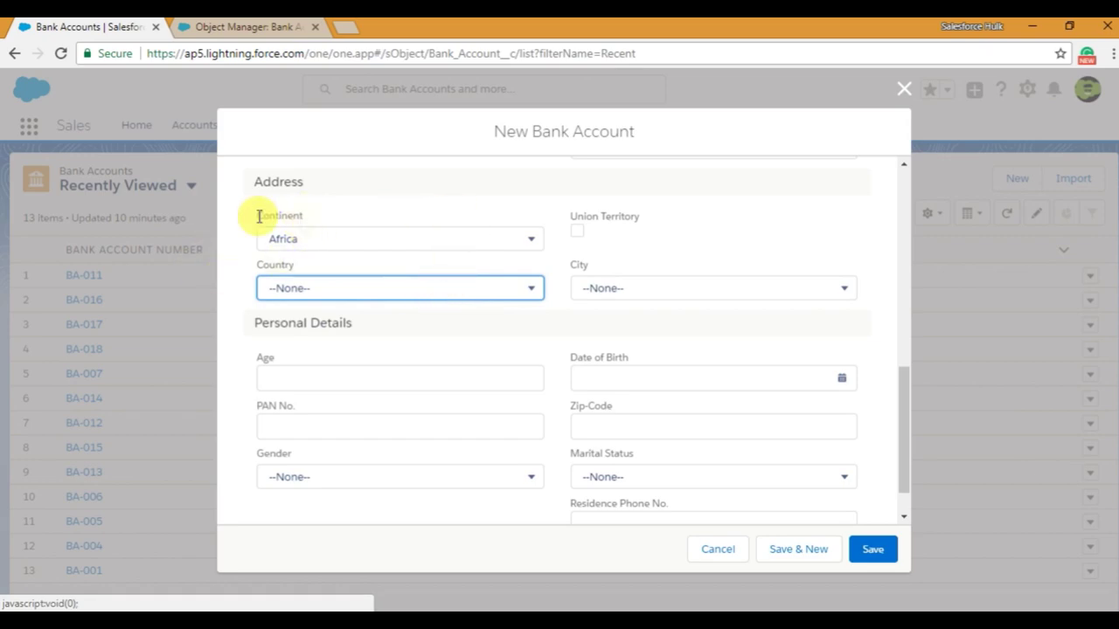
Switch the Continent to Asia and look through the Country options
{"action": "left_click", "coordinate": [385, 245]}
{"action": "left_click", "coordinate": [356, 357]}
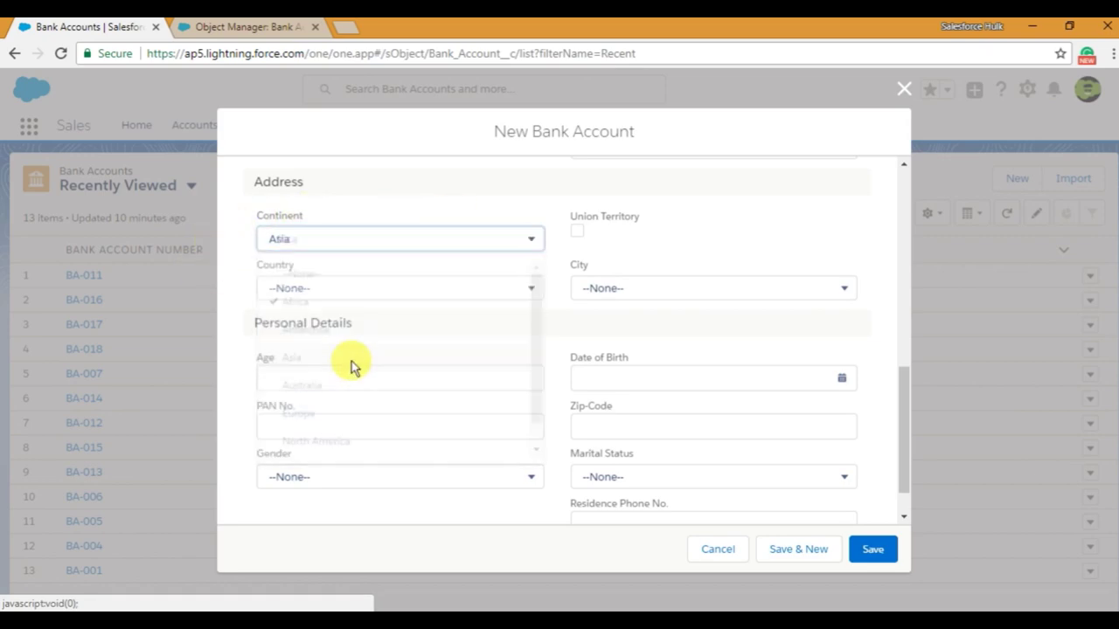
{"action": "left_click", "coordinate": [416, 289]}
{"action": "scroll", "coordinate": [356, 490], "scroll_direction": "down", "scroll_amount": 2}
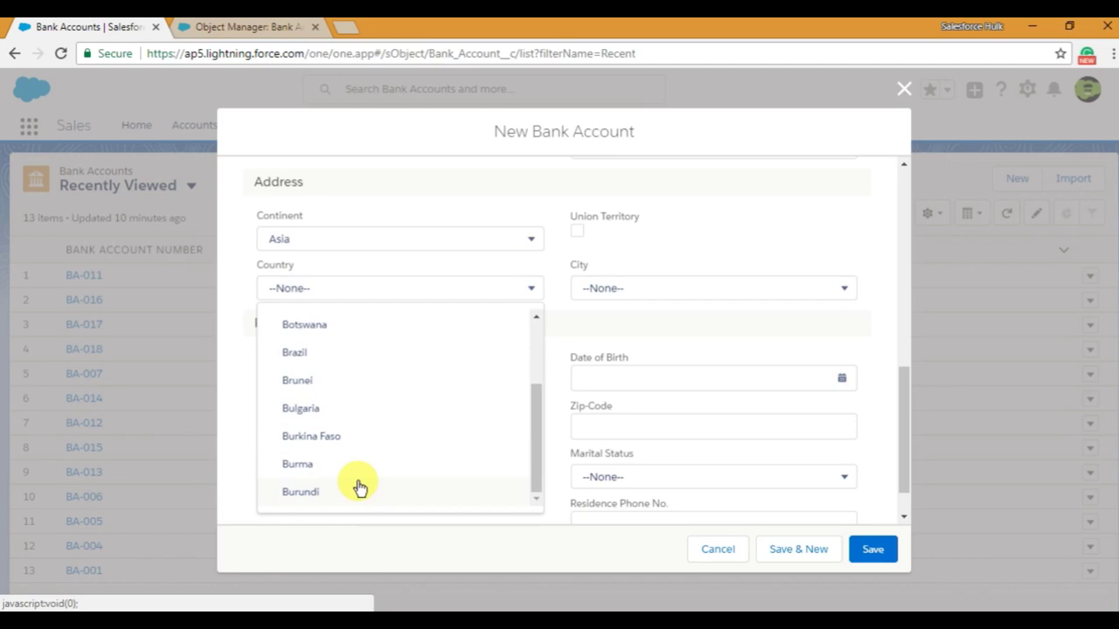
{"action": "scroll", "coordinate": [362, 480], "scroll_direction": "up", "scroll_amount": 2}
Set the Continent to Europe and examine the Country options without choosing one
{"action": "left_click", "coordinate": [407, 245]}
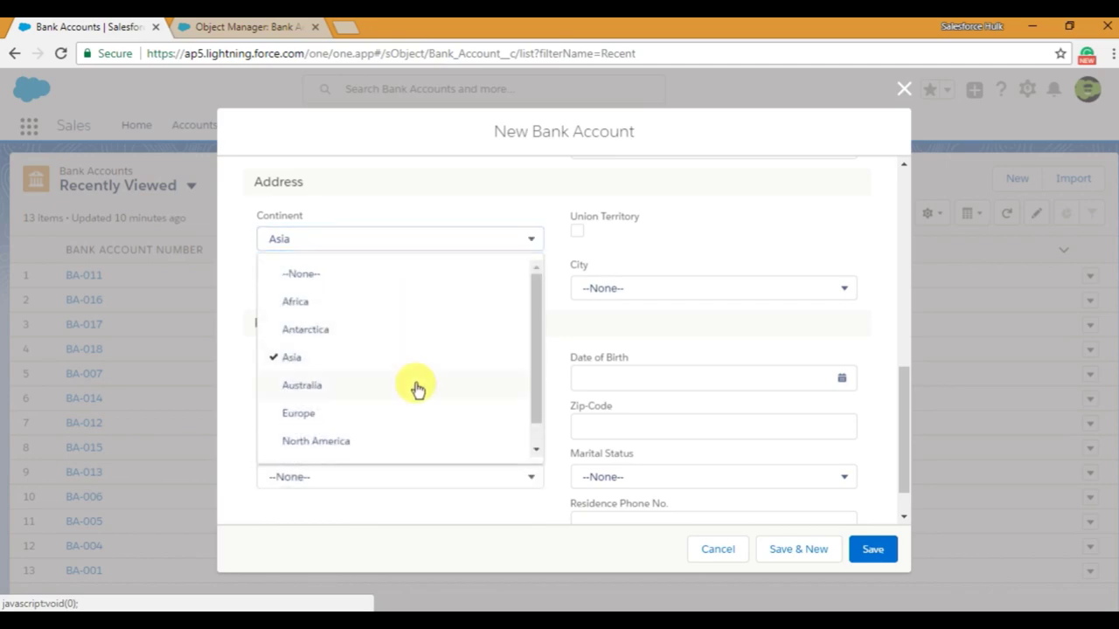
{"action": "left_click", "coordinate": [370, 414]}
{"action": "left_click", "coordinate": [427, 286]}
{"action": "scroll", "coordinate": [419, 467], "scroll_direction": "down", "scroll_amount": 3}
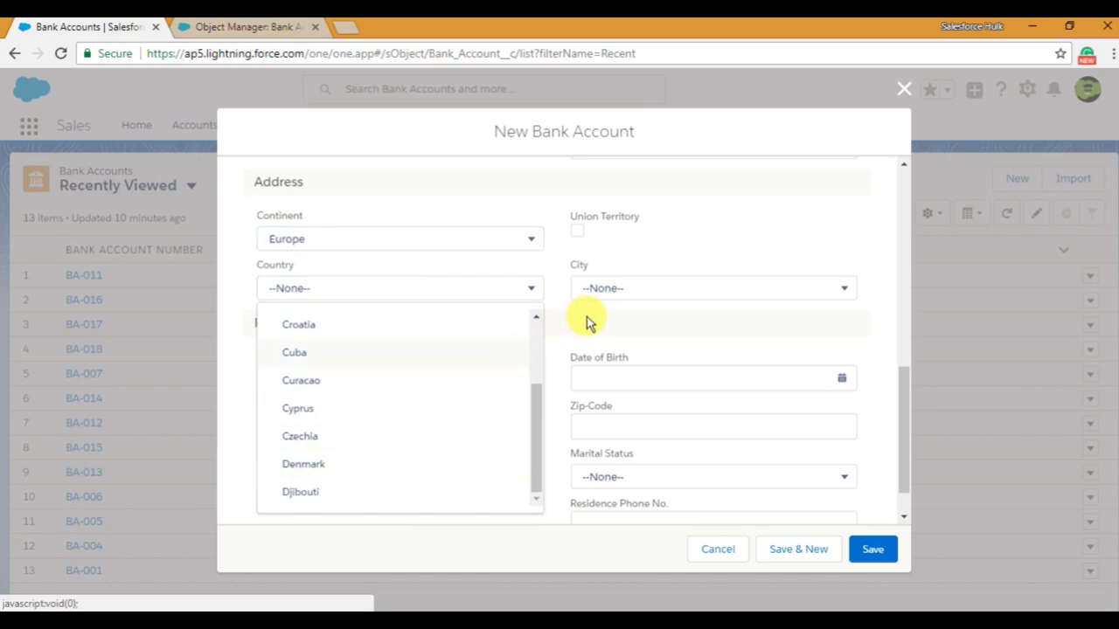
{"action": "left_click", "coordinate": [621, 264]}
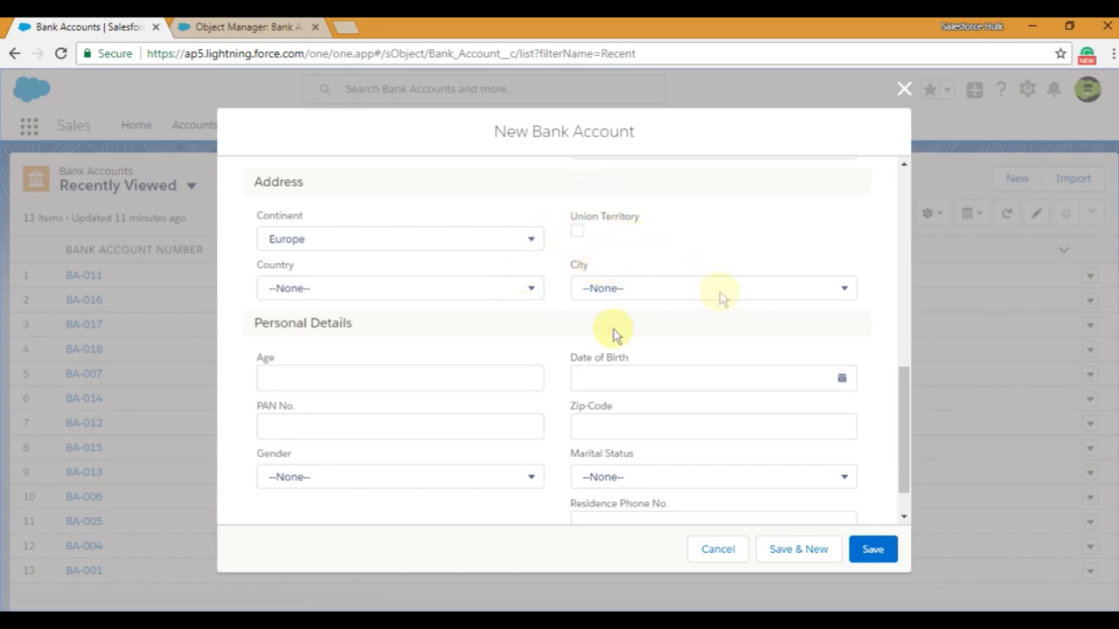
Discard the unsaved Bank Account record and start a new field dependency in the Bank Account object's setup
{"action": "left_click", "coordinate": [715, 559]}
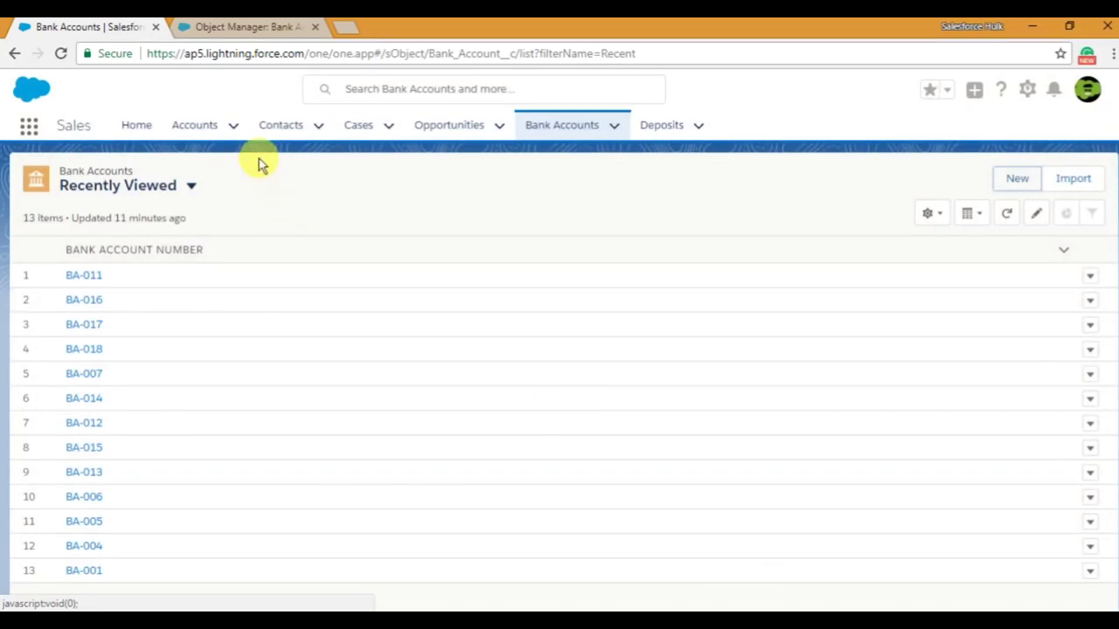
{"action": "left_click", "coordinate": [234, 29]}
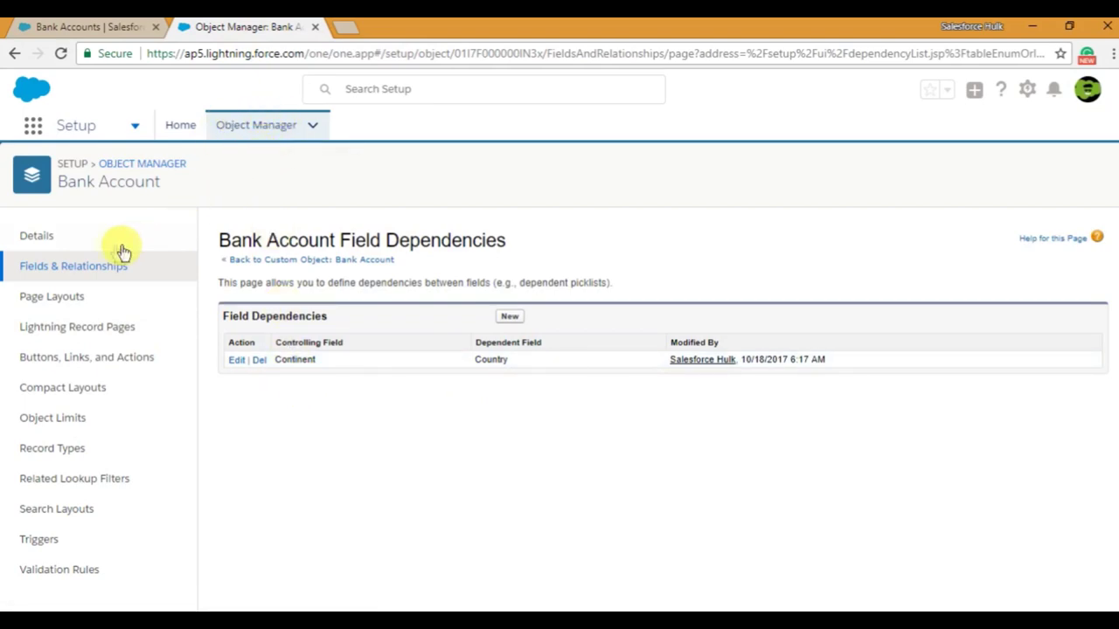
{"action": "left_click", "coordinate": [512, 318]}
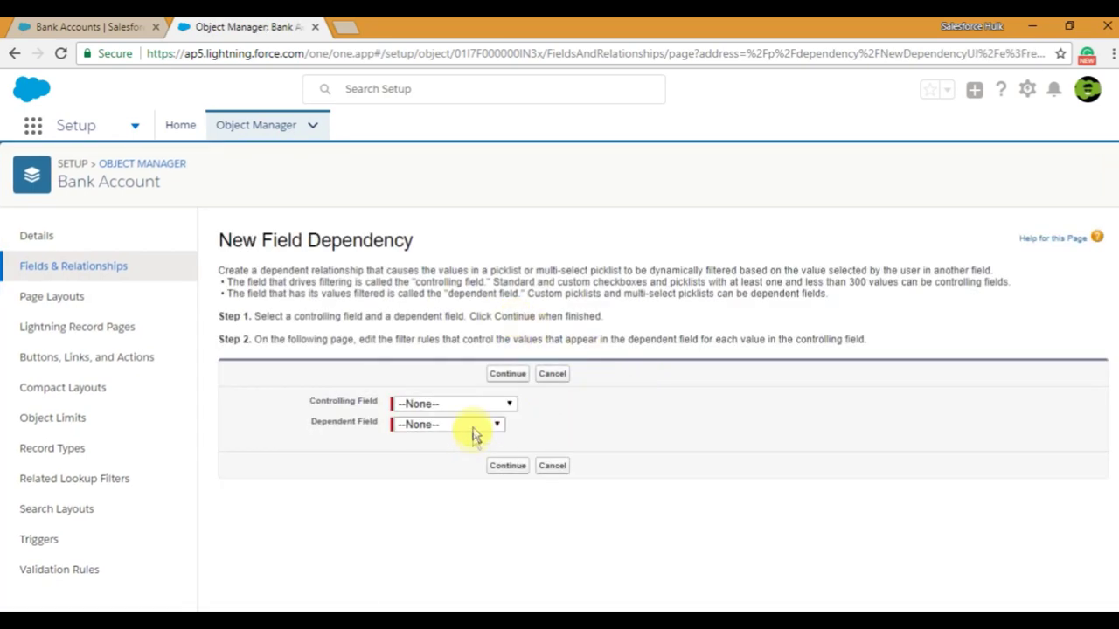
Set Union Territory as the controlling field and City as the dependent field, and continue to the value matrix
{"action": "left_click", "coordinate": [482, 404]}
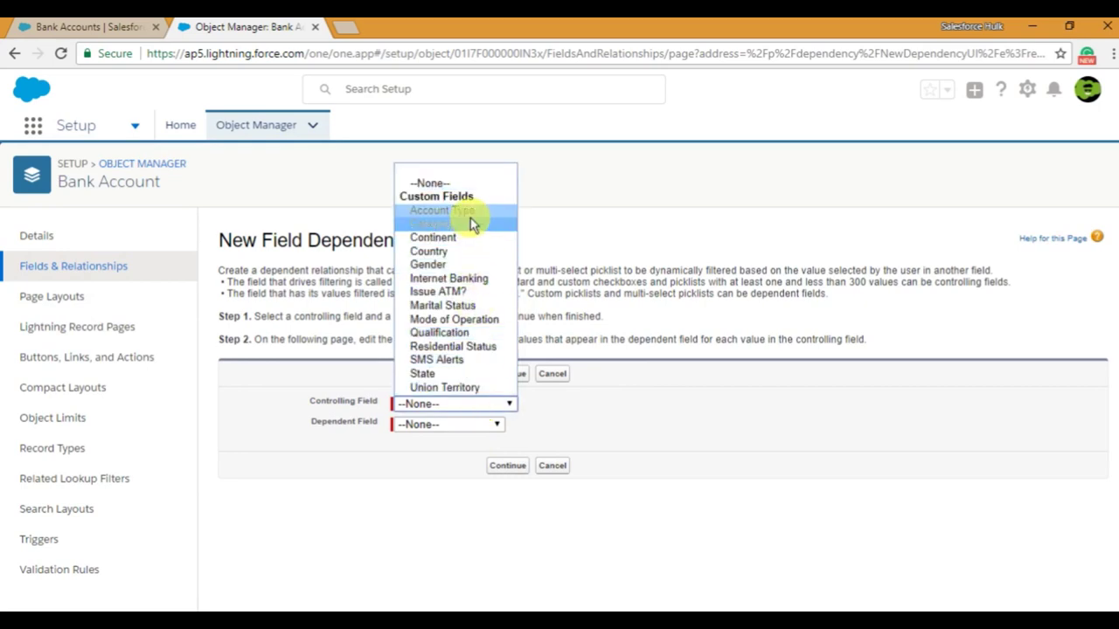
{"action": "left_click", "coordinate": [460, 387]}
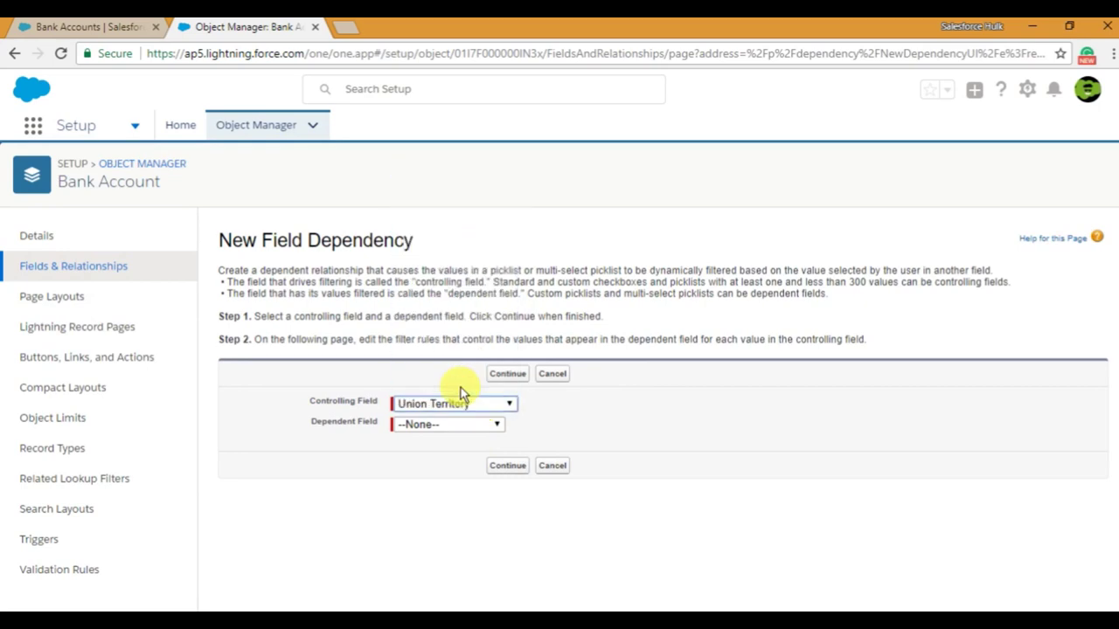
{"action": "left_click", "coordinate": [488, 432]}
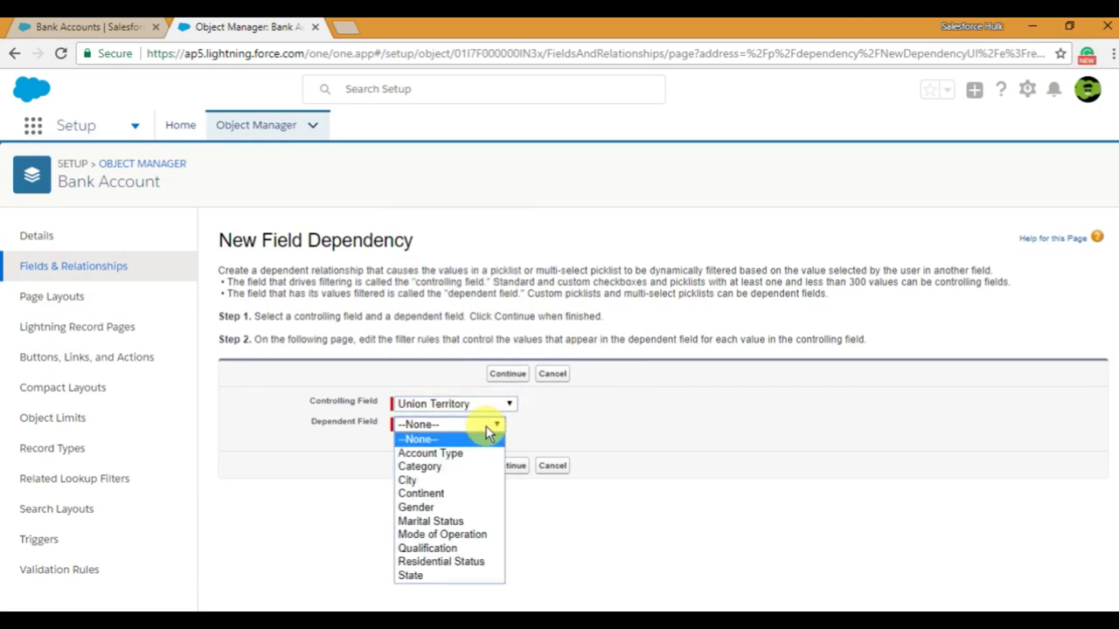
{"action": "left_click", "coordinate": [499, 478]}
{"action": "left_click", "coordinate": [504, 470]}
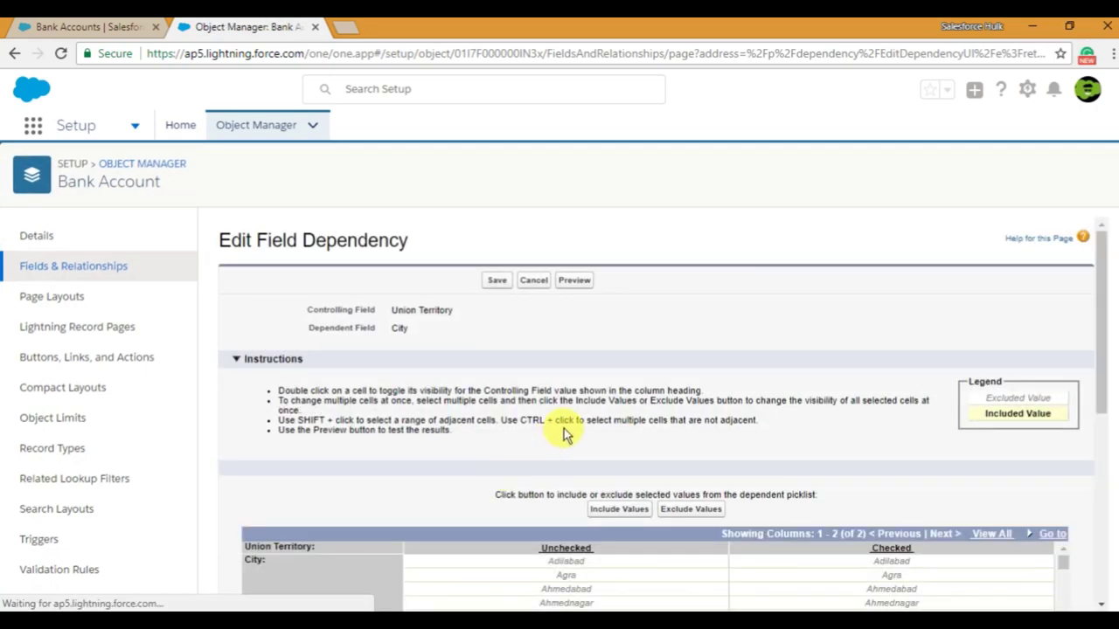
Include the city Chandigarh for the Checked value of Union Territory
{"action": "scroll", "coordinate": [567, 430], "scroll_direction": "down", "scroll_amount": 3}
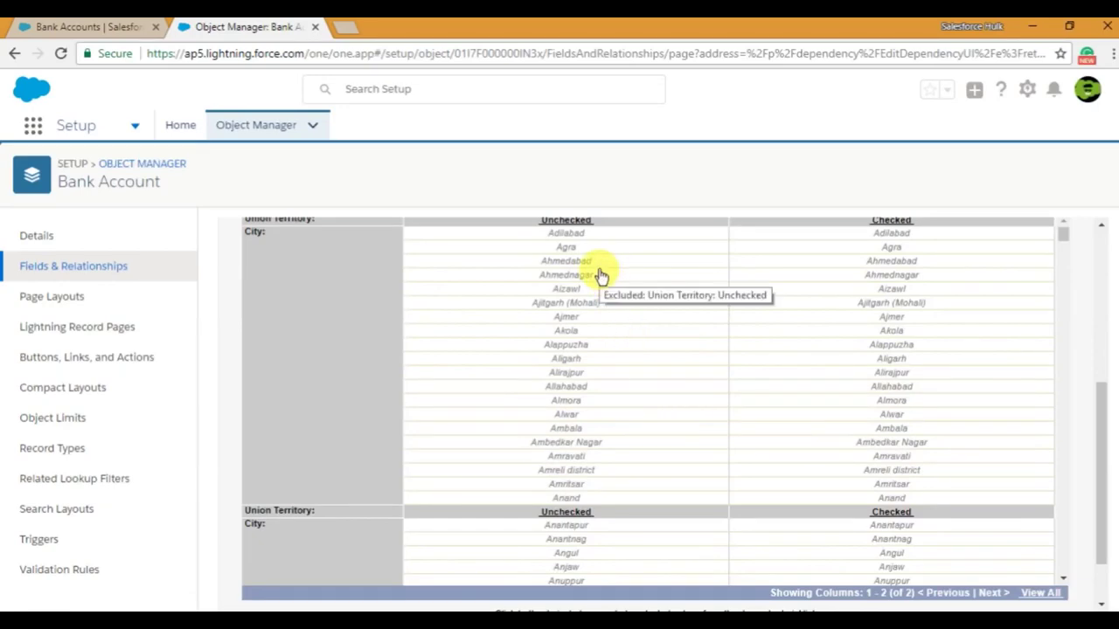
{"action": "scroll", "coordinate": [599, 274], "scroll_direction": "up", "scroll_amount": 1}
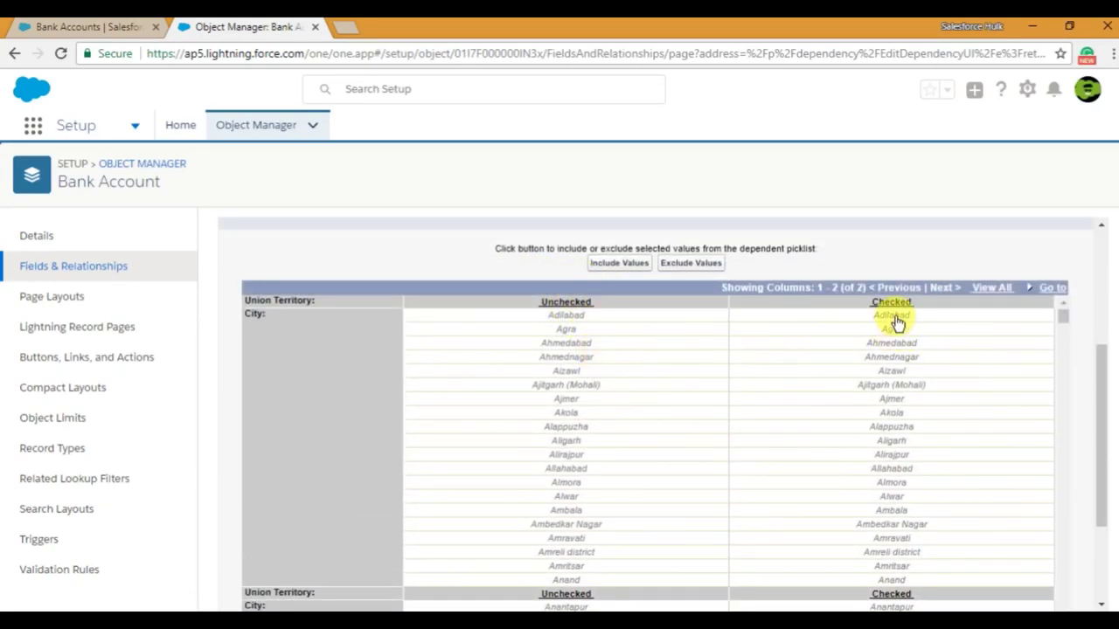
{"action": "scroll", "coordinate": [932, 387], "scroll_direction": "down", "scroll_amount": 6}
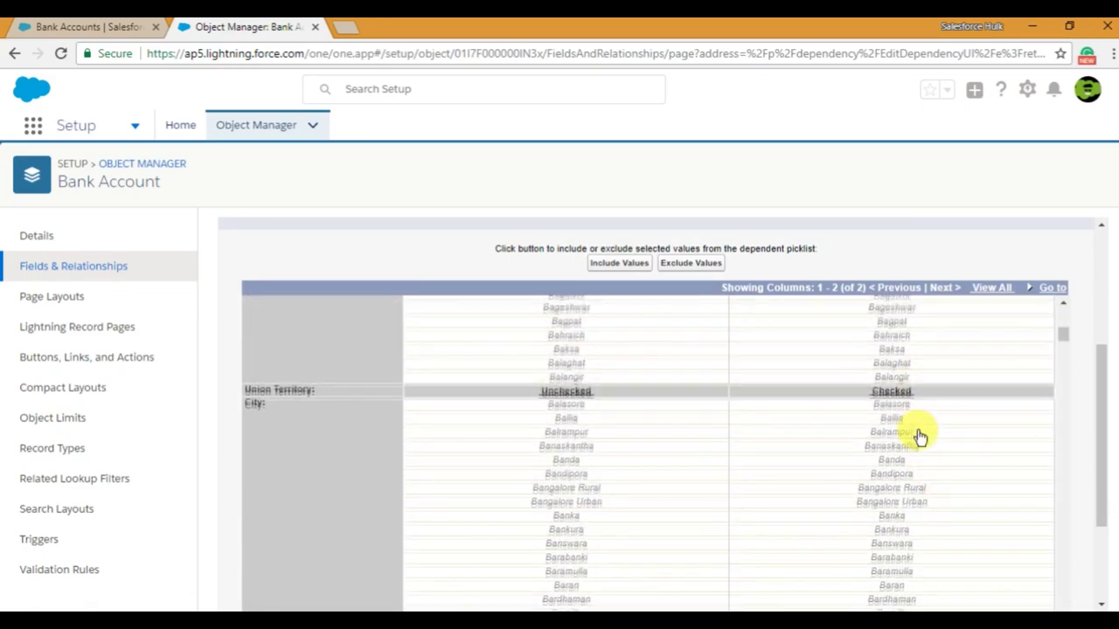
{"action": "scroll", "coordinate": [922, 420], "scroll_direction": "down", "scroll_amount": 5}
{"action": "scroll", "coordinate": [927, 459], "scroll_direction": "down", "scroll_amount": 8}
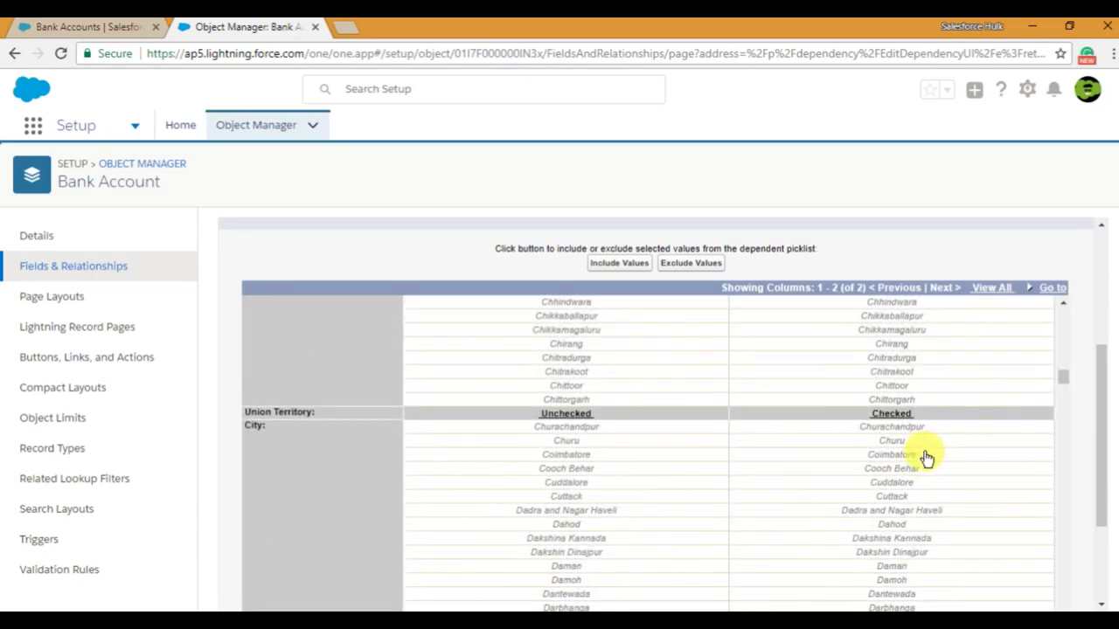
{"action": "scroll", "coordinate": [926, 458], "scroll_direction": "up", "scroll_amount": 4}
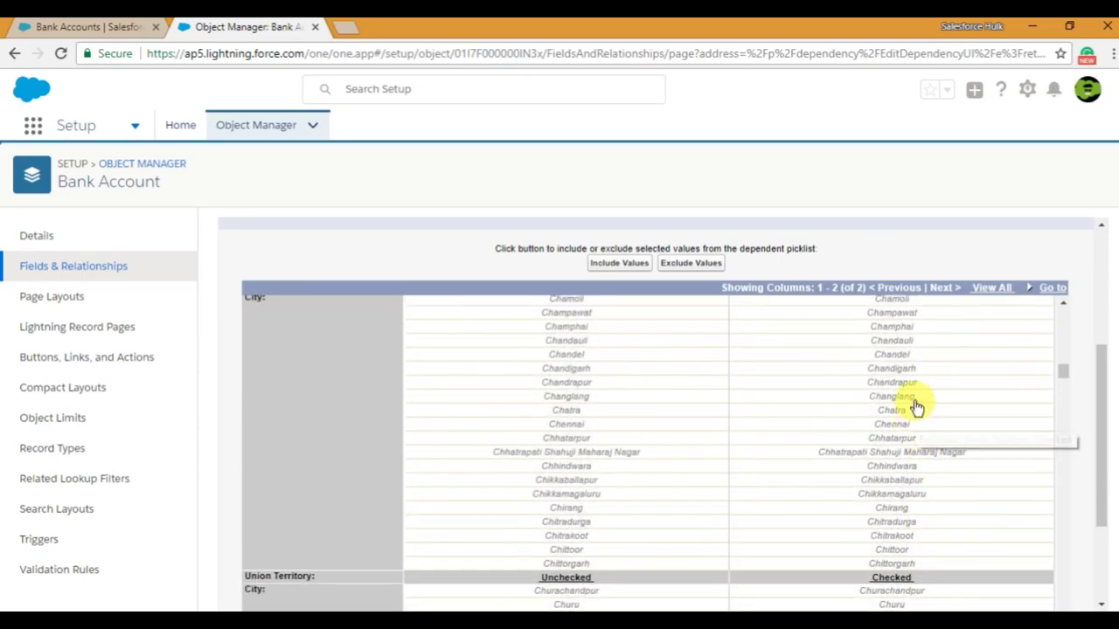
{"action": "left_click", "coordinate": [917, 368]}
{"action": "left_click", "coordinate": [619, 262]}
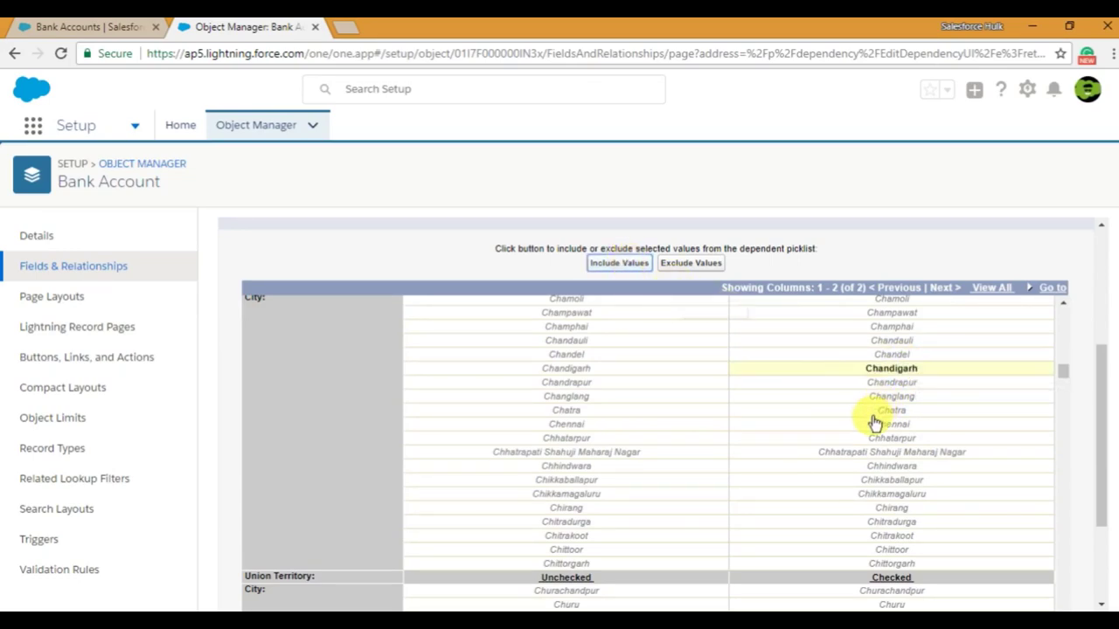
Include Daman as a City value for Union Territory Checked
{"action": "scroll", "coordinate": [874, 423], "scroll_direction": "down", "scroll_amount": 7}
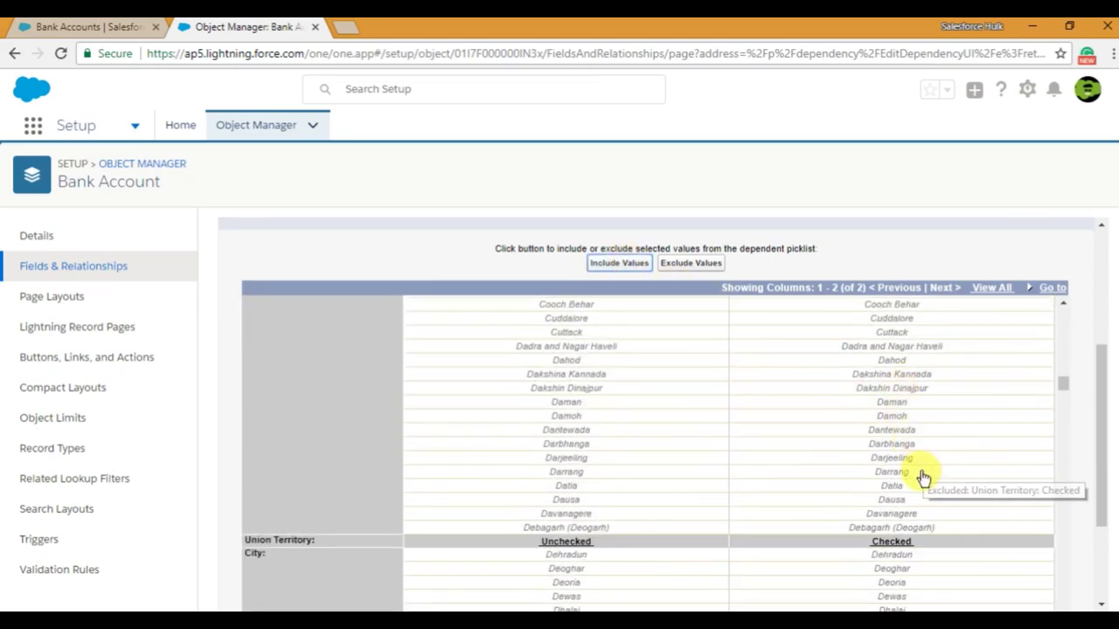
{"action": "left_click", "coordinate": [909, 404]}
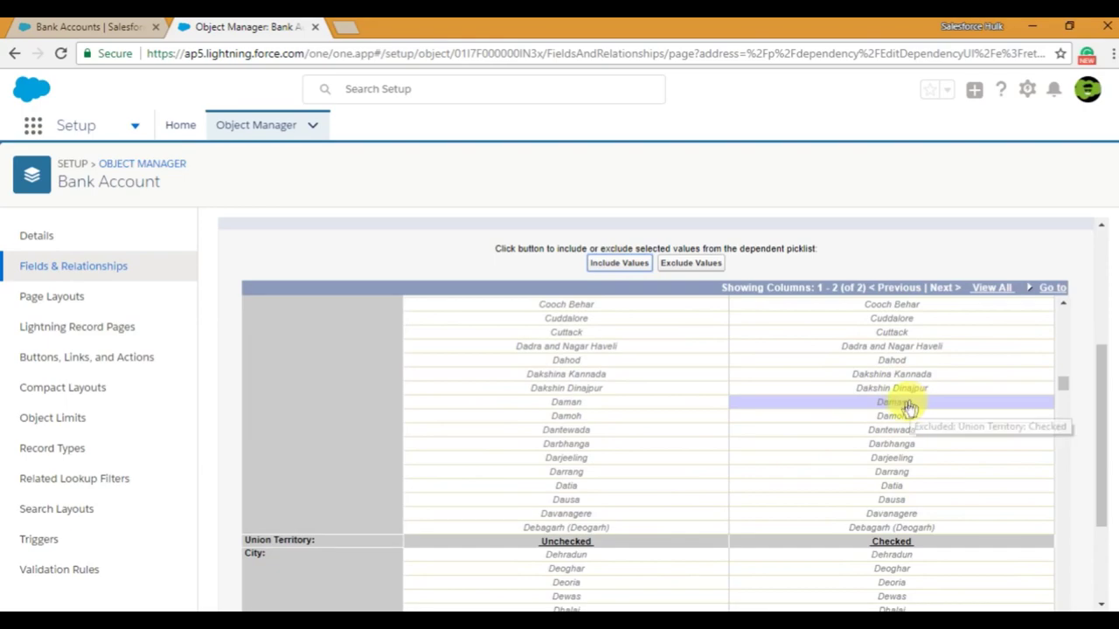
{"action": "left_click", "coordinate": [599, 265]}
{"action": "scroll", "coordinate": [923, 452], "scroll_direction": "up", "scroll_amount": 2}
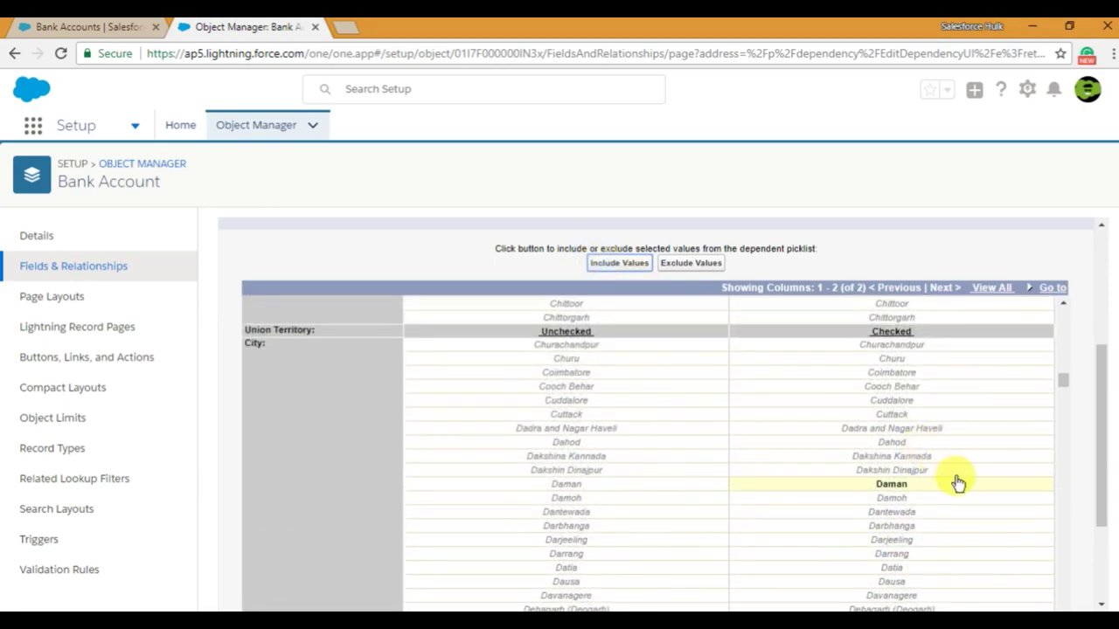
Find Diu in the city list and include it for Union Territory Checked
{"action": "scroll", "coordinate": [940, 479], "scroll_direction": "down", "scroll_amount": 3}
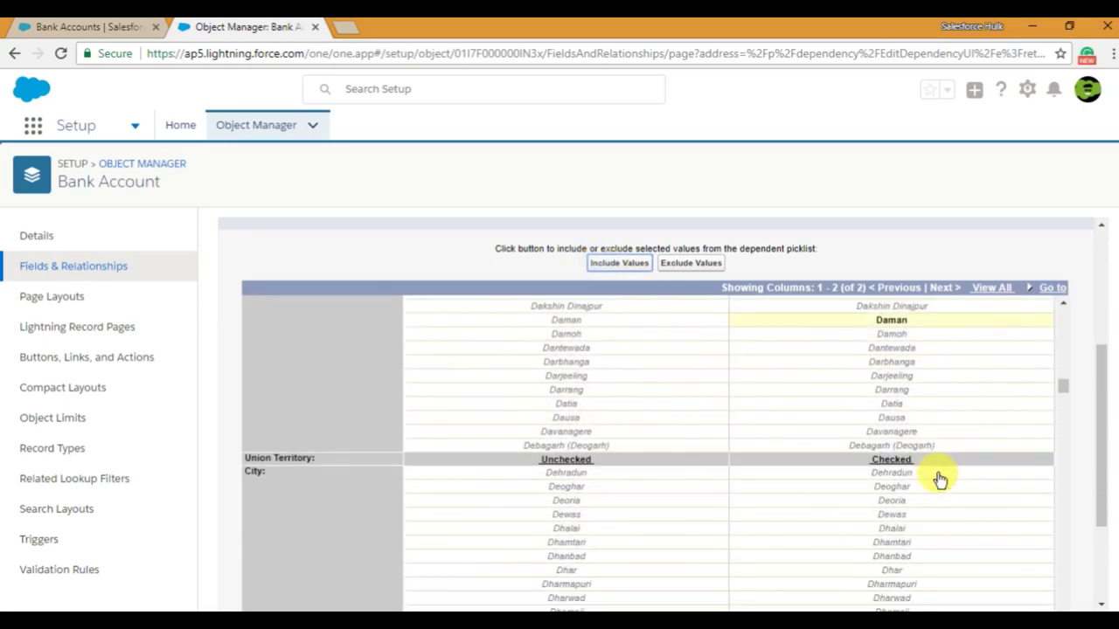
{"action": "scroll", "coordinate": [928, 459], "scroll_direction": "down", "scroll_amount": 2}
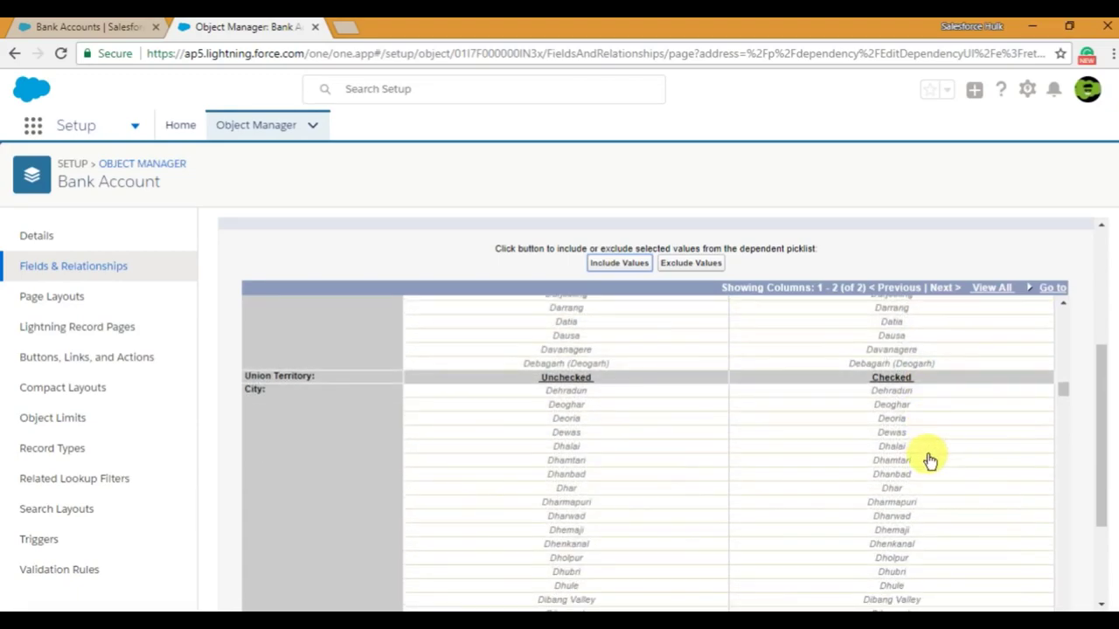
{"action": "scroll", "coordinate": [929, 461], "scroll_direction": "down", "scroll_amount": 2}
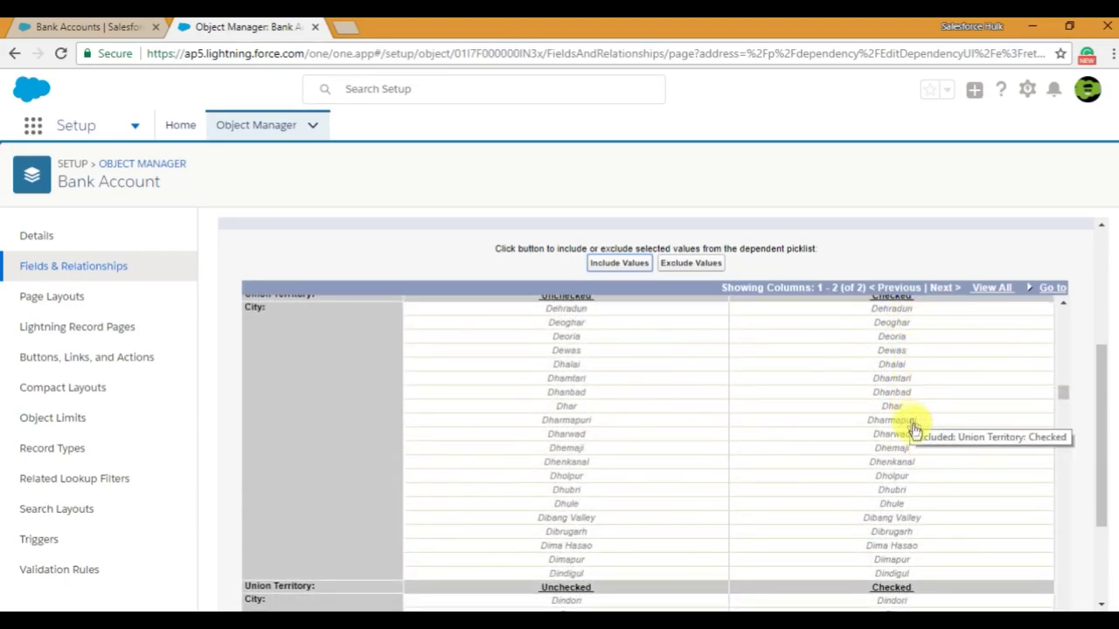
{"action": "scroll", "coordinate": [915, 431], "scroll_direction": "down", "scroll_amount": 2}
{"action": "scroll", "coordinate": [918, 424], "scroll_direction": "up", "scroll_amount": 4}
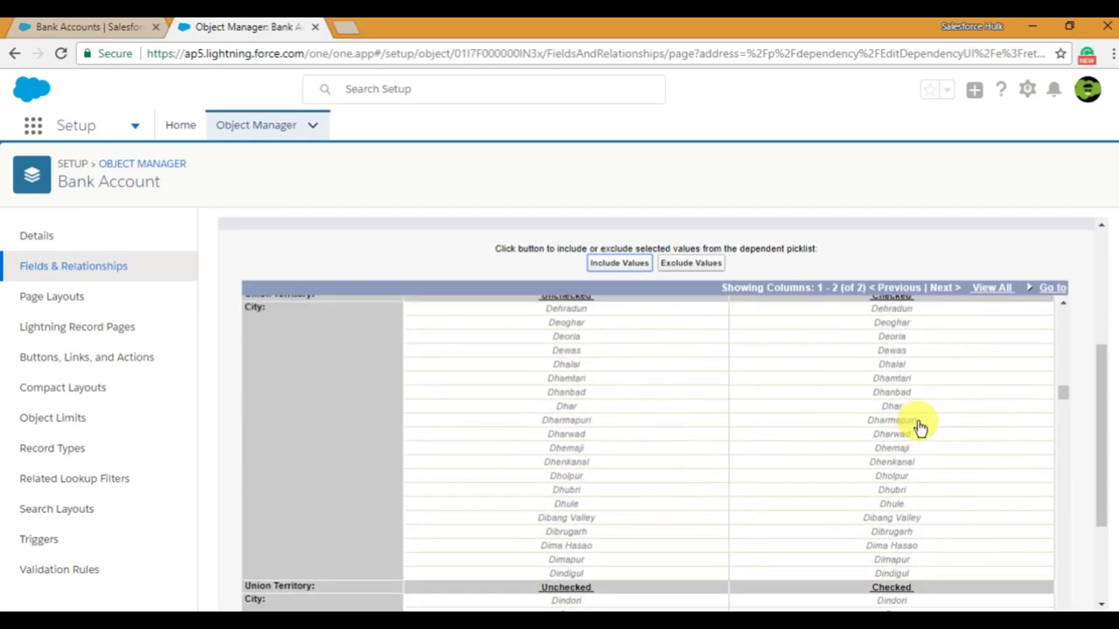
{"action": "scroll", "coordinate": [925, 433], "scroll_direction": "up", "scroll_amount": 2}
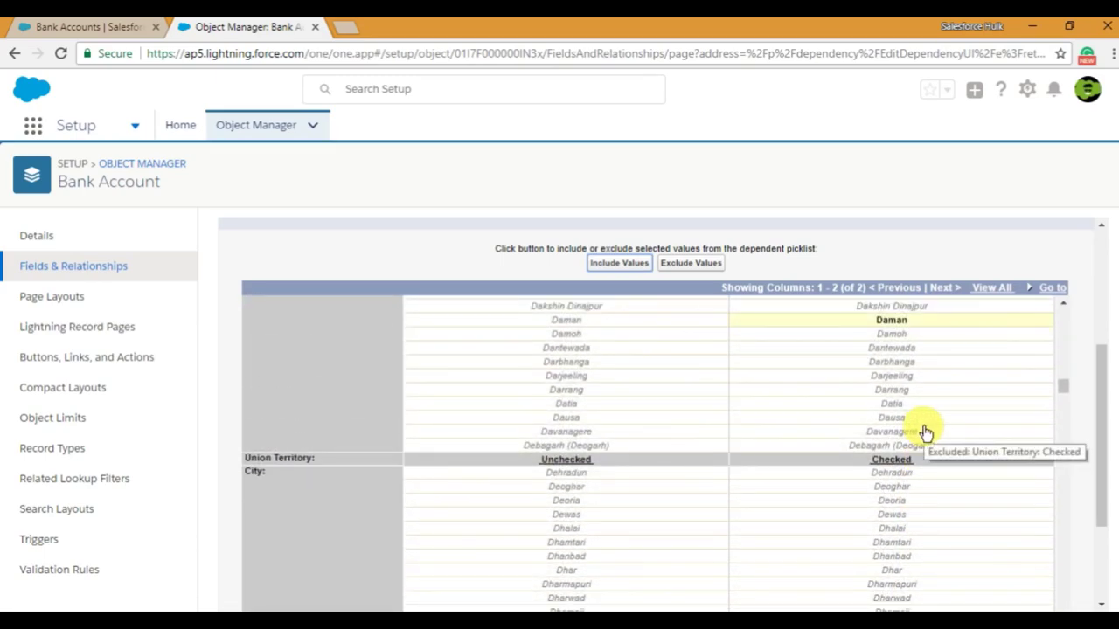
{"action": "scroll", "coordinate": [925, 433], "scroll_direction": "down", "scroll_amount": 2}
{"action": "scroll", "coordinate": [925, 433], "scroll_direction": "down", "scroll_amount": 4}
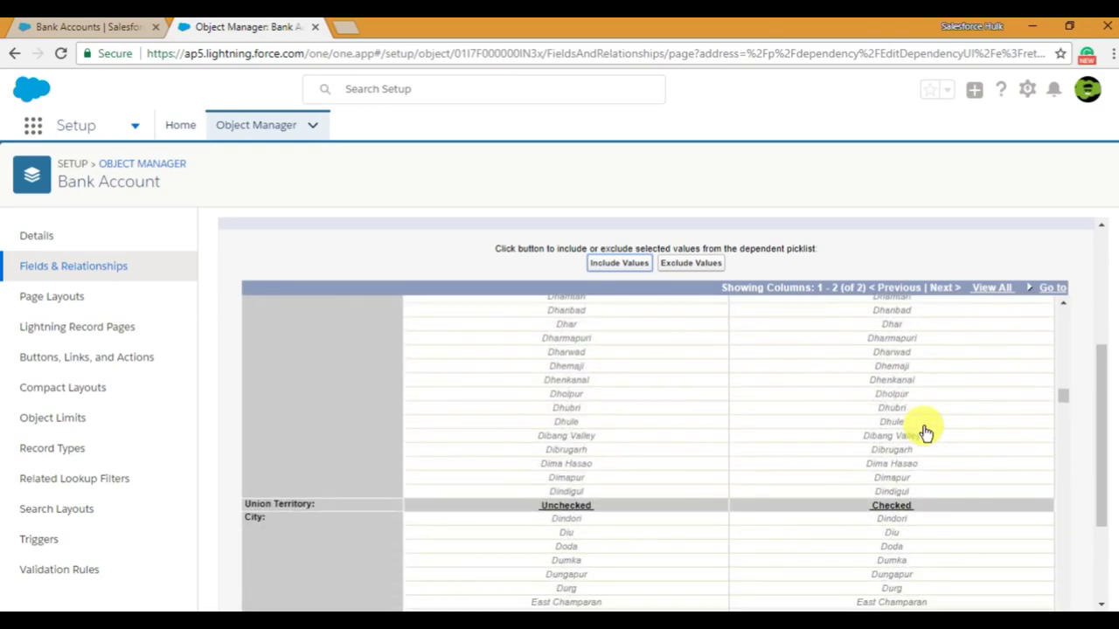
{"action": "scroll", "coordinate": [925, 433], "scroll_direction": "down", "scroll_amount": 2}
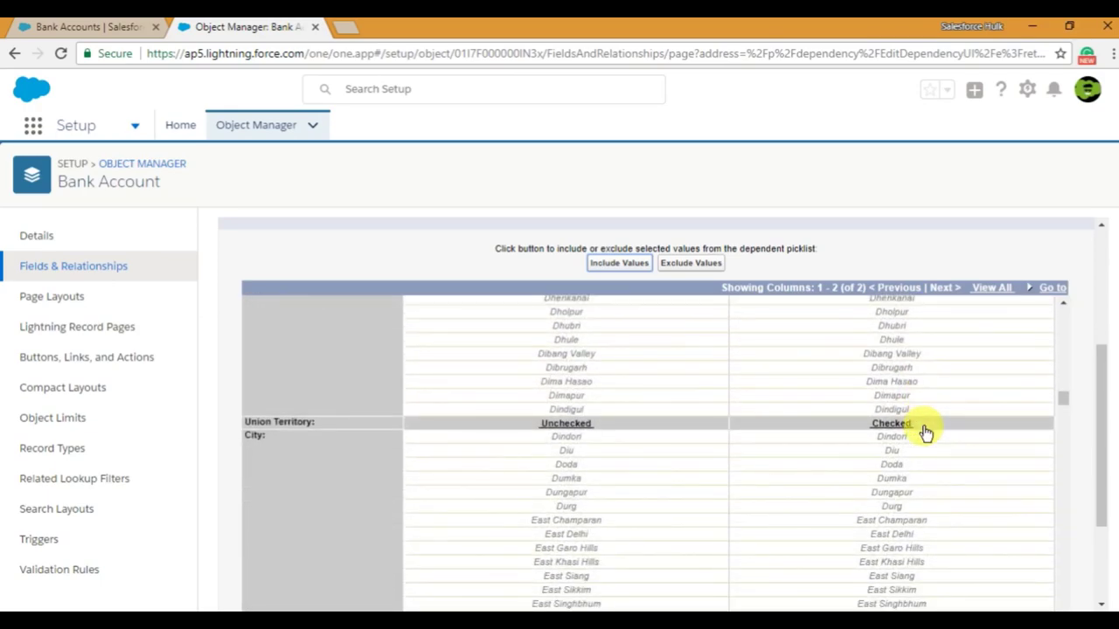
{"action": "scroll", "coordinate": [925, 432], "scroll_direction": "down", "scroll_amount": 2}
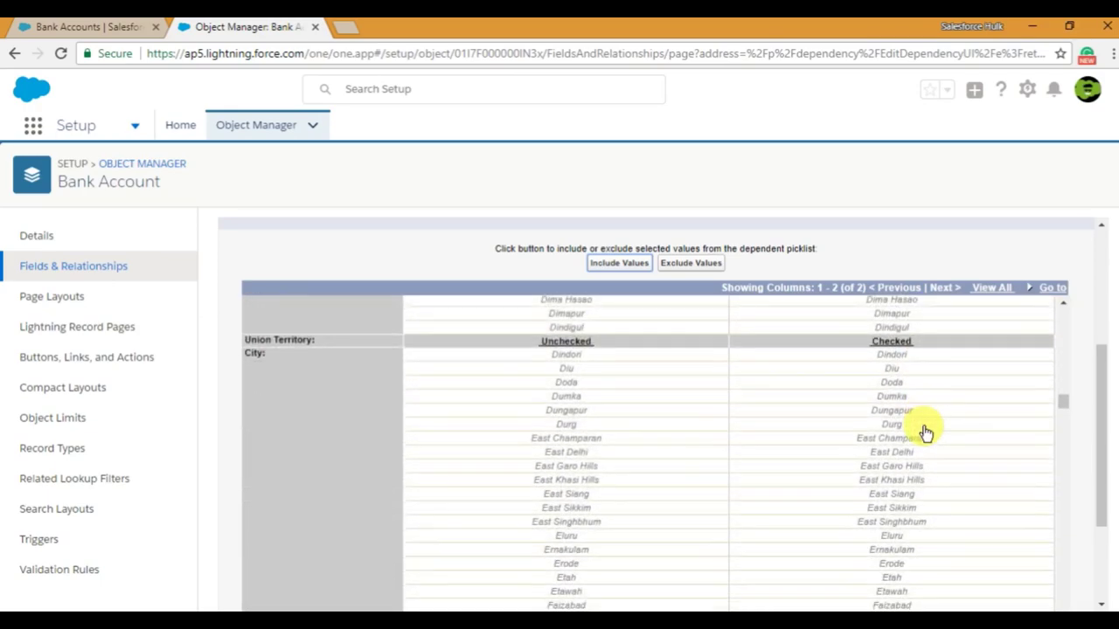
{"action": "left_click", "coordinate": [920, 371]}
{"action": "left_click", "coordinate": [612, 264]}
Look through the city list after Diu for other union territory cities, and return to its beginning
{"action": "scroll", "coordinate": [931, 467], "scroll_direction": "down", "scroll_amount": 4}
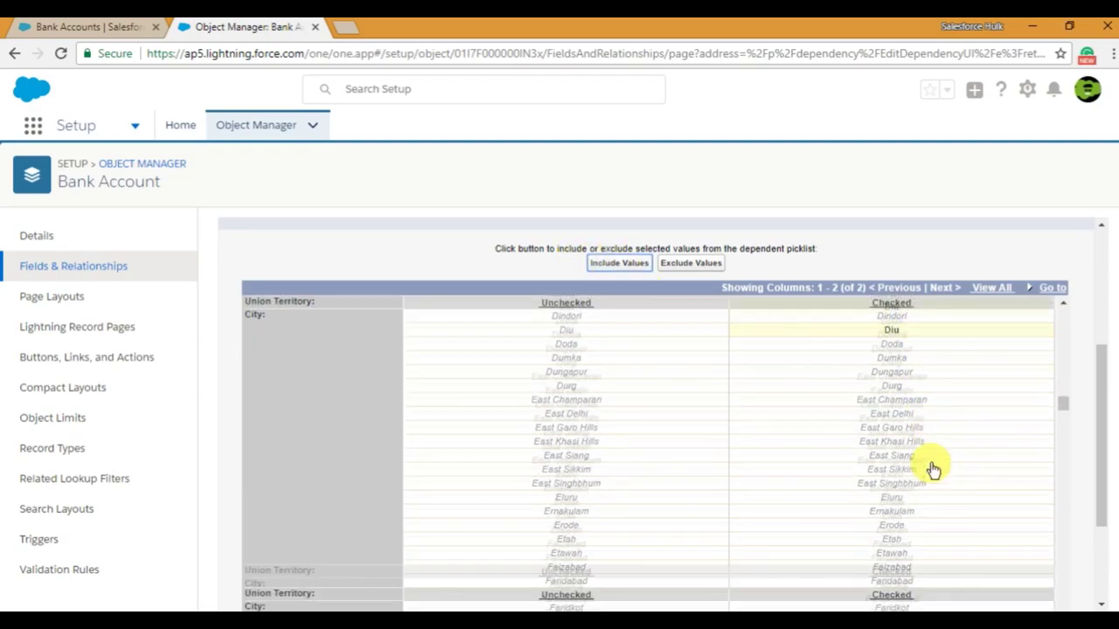
{"action": "scroll", "coordinate": [932, 469], "scroll_direction": "down", "scroll_amount": 4}
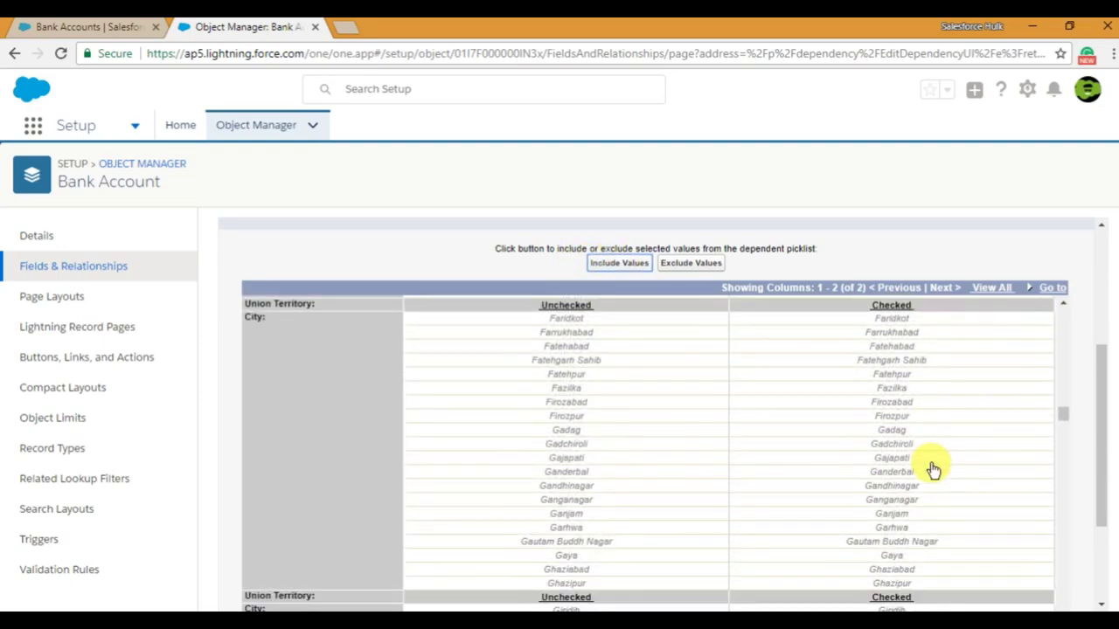
{"action": "scroll", "coordinate": [932, 469], "scroll_direction": "up", "scroll_amount": 2}
{"action": "scroll", "coordinate": [932, 469], "scroll_direction": "down", "scroll_amount": 6}
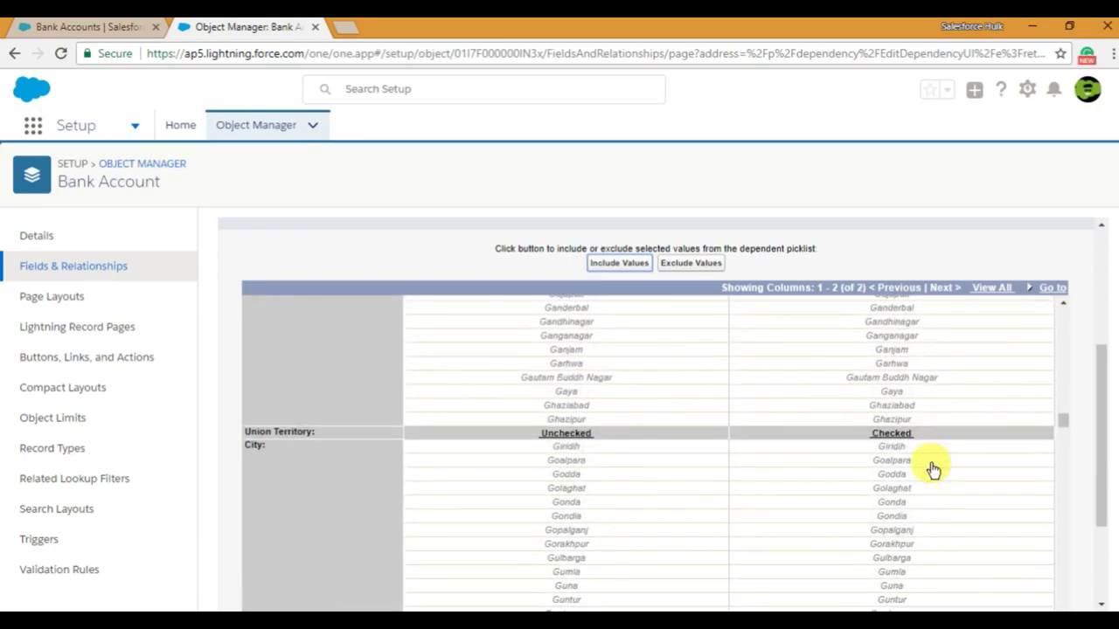
{"action": "scroll", "coordinate": [932, 469], "scroll_direction": "down", "scroll_amount": 6}
{"action": "scroll", "coordinate": [933, 469], "scroll_direction": "down", "scroll_amount": 2}
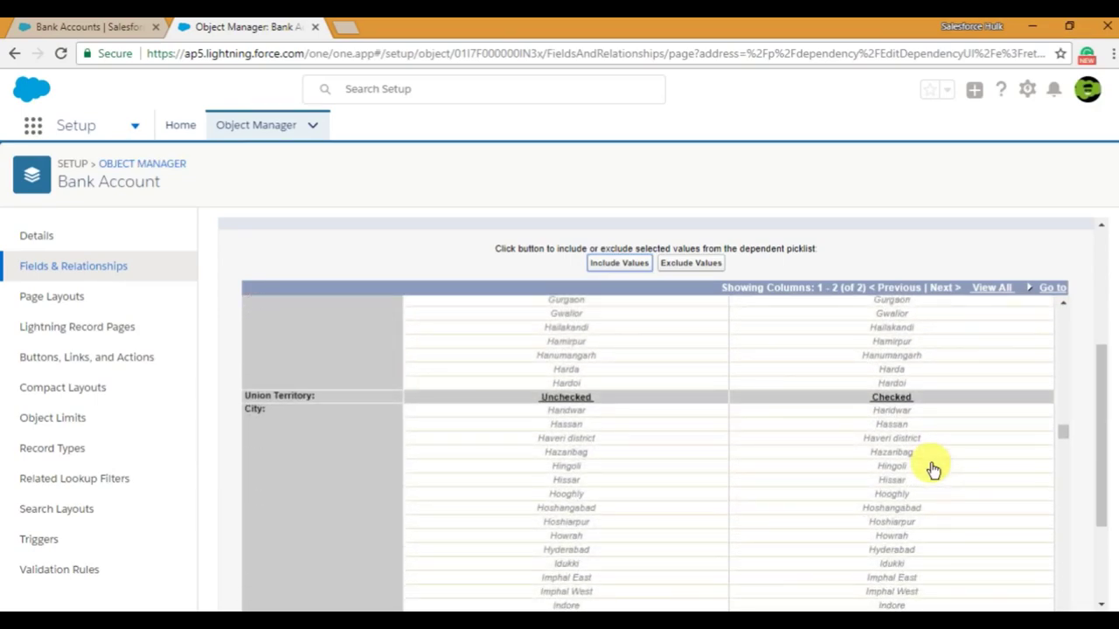
{"action": "scroll", "coordinate": [932, 469], "scroll_direction": "down", "scroll_amount": 10}
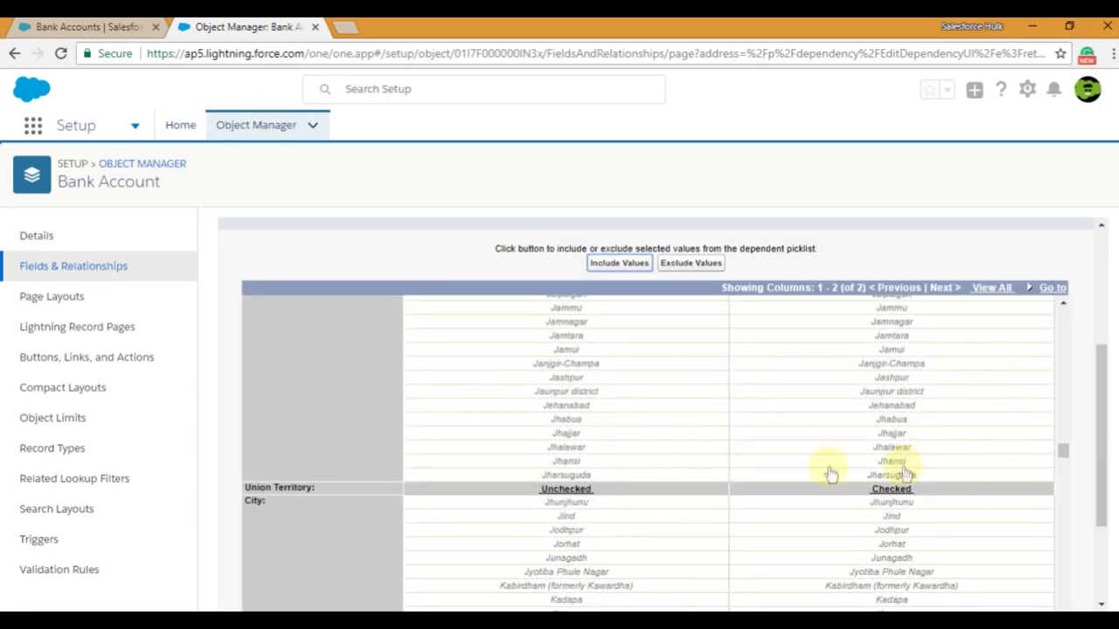
{"action": "scroll", "coordinate": [555, 459], "scroll_direction": "up", "scroll_amount": 20}
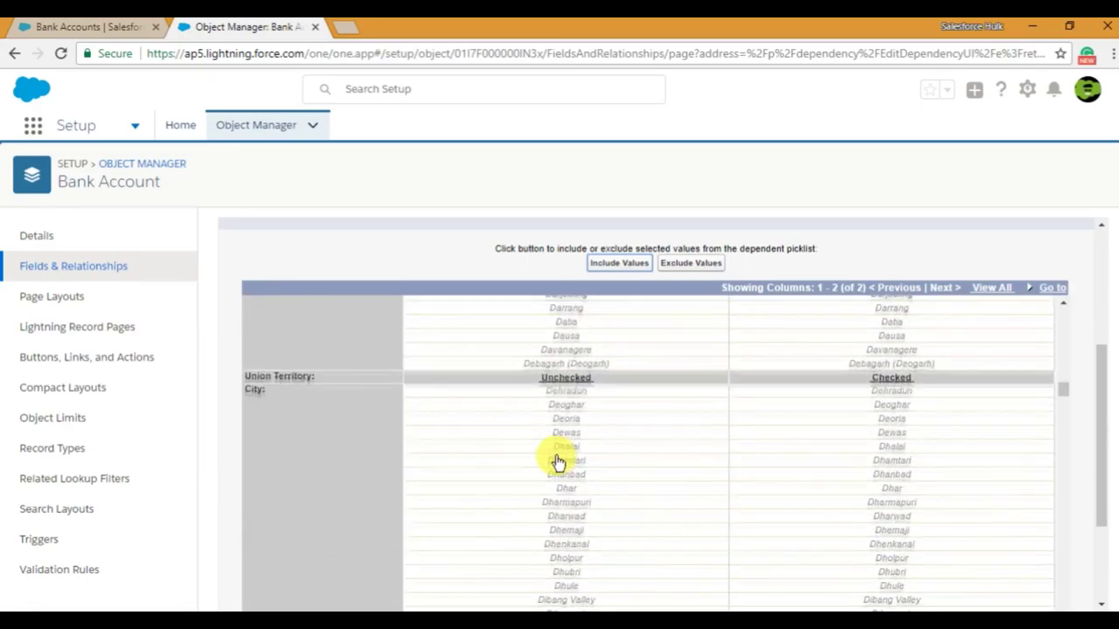
{"action": "scroll", "coordinate": [555, 459], "scroll_direction": "up", "scroll_amount": 20}
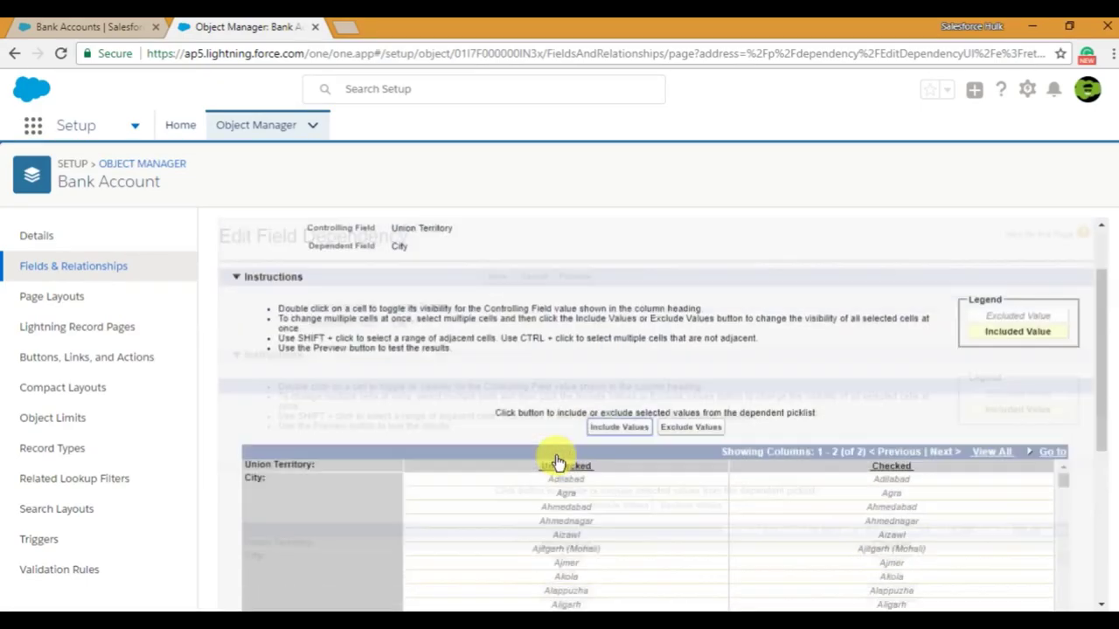
{"action": "scroll", "coordinate": [573, 420], "scroll_direction": "down", "scroll_amount": 4}
{"action": "scroll", "coordinate": [594, 282], "scroll_direction": "up", "scroll_amount": 1}
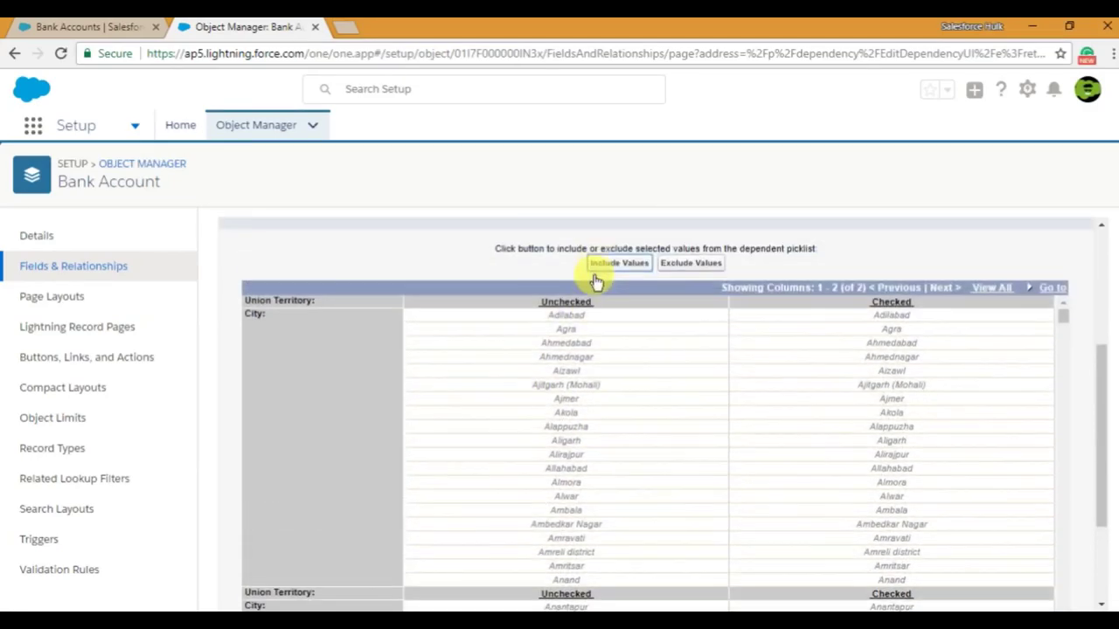
{"action": "left_click_drag", "start_coordinate": [588, 320], "coordinate": [615, 557]}
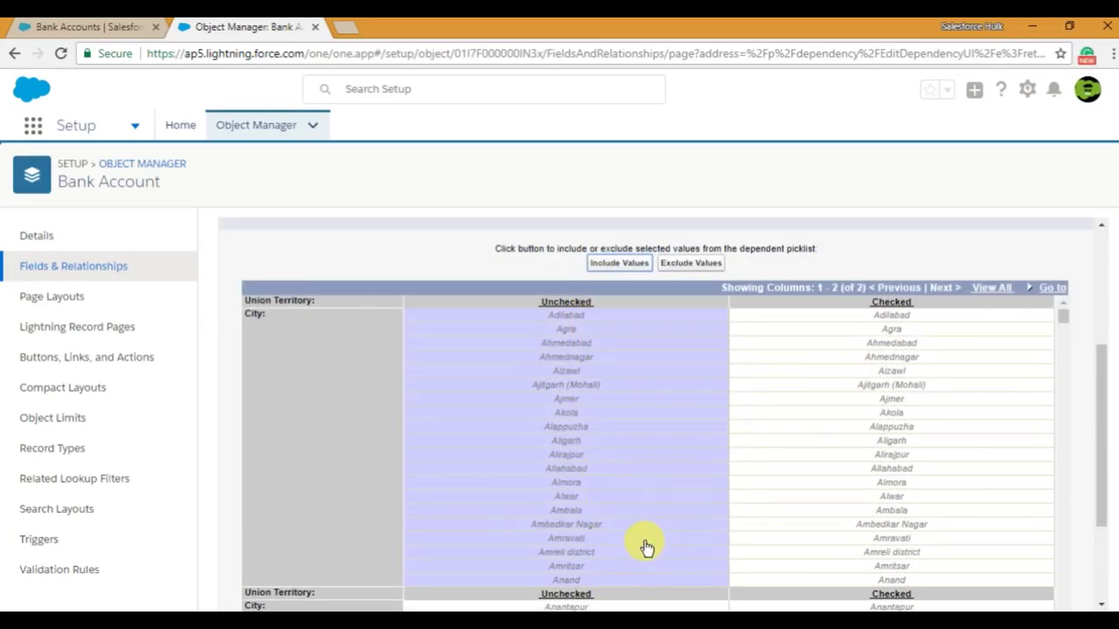
{"action": "scroll", "coordinate": [644, 545], "scroll_direction": "down", "scroll_amount": 5}
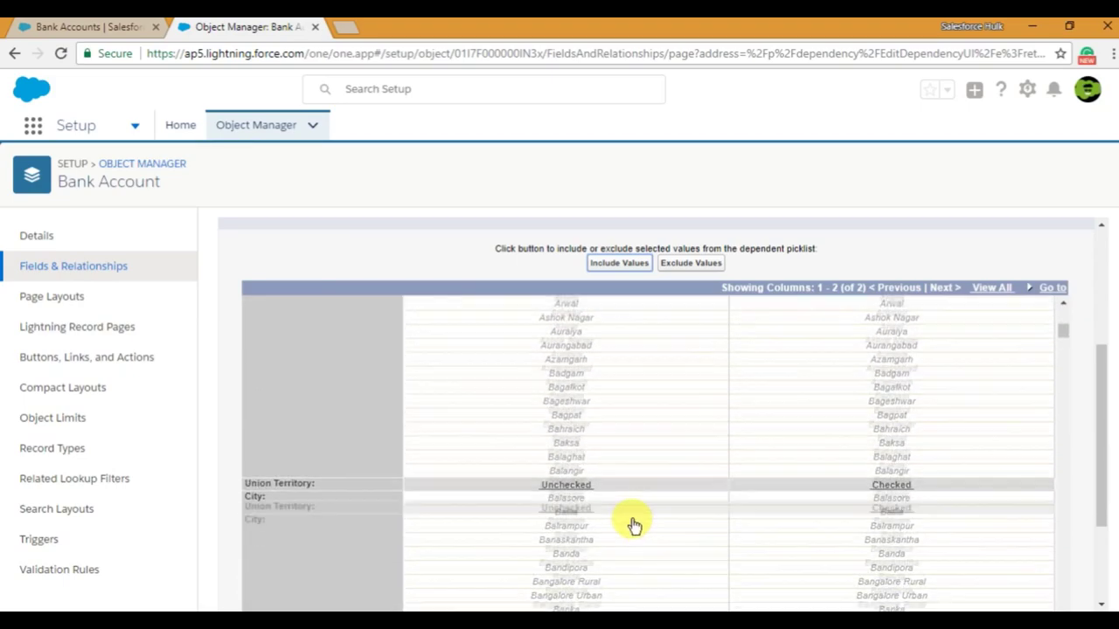
{"action": "scroll", "coordinate": [634, 525], "scroll_direction": "up", "scroll_amount": 2}
{"action": "left_click_drag", "start_coordinate": [601, 362], "coordinate": [637, 569]}
{"action": "scroll", "coordinate": [612, 512], "scroll_direction": "up", "scroll_amount": 10}
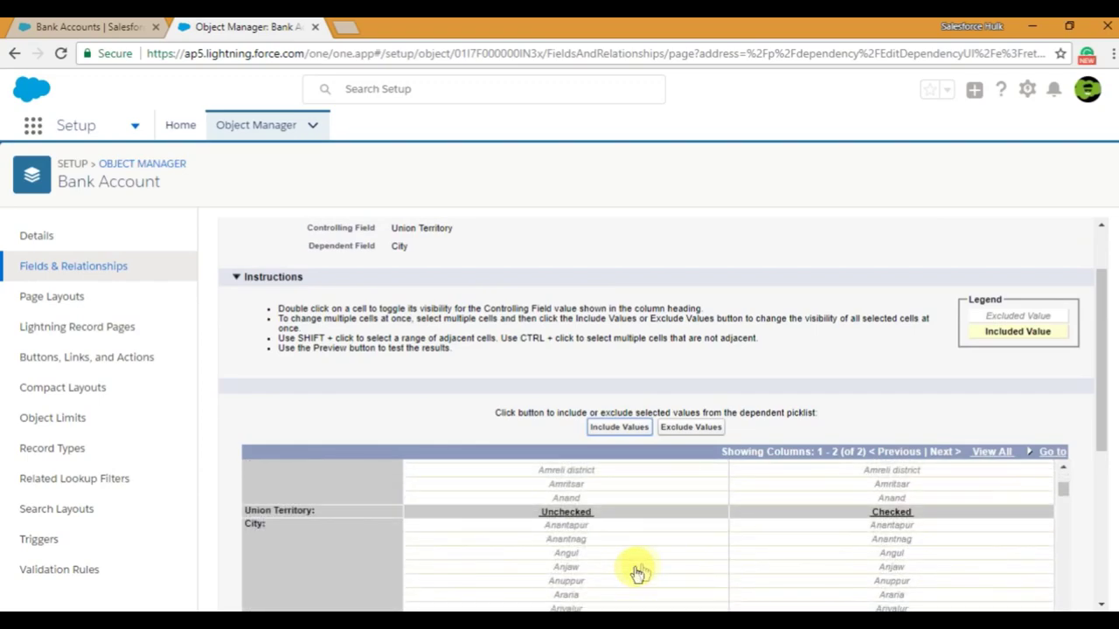
Include the cities Adilabad through Anuppur for Union Territory Unchecked
{"action": "scroll", "coordinate": [1095, 470], "scroll_direction": "down", "scroll_amount": 3}
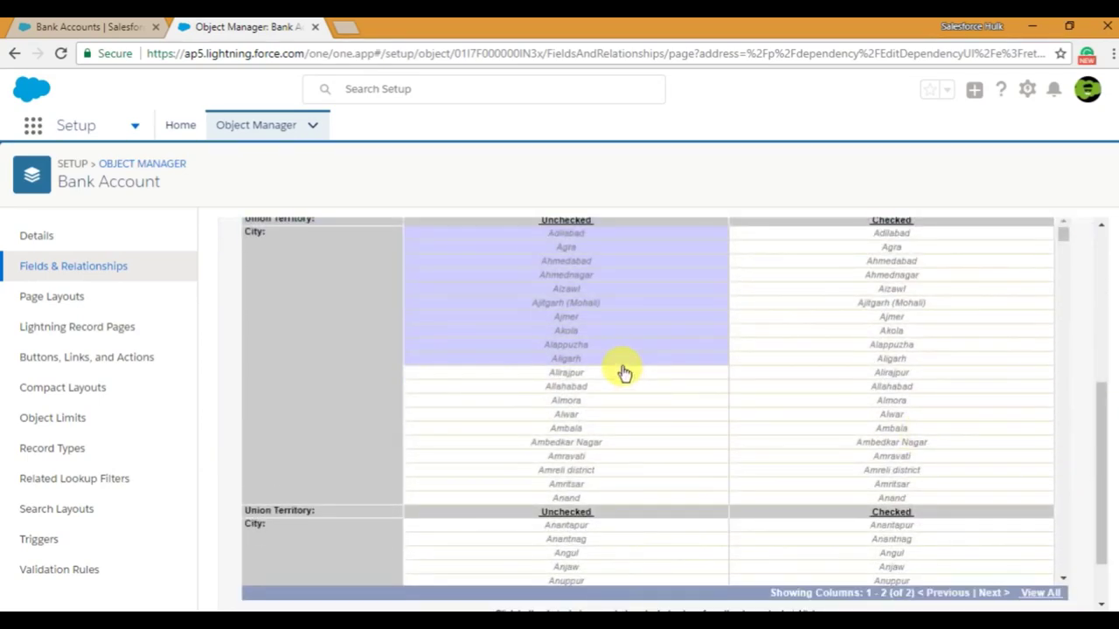
{"action": "left_click_drag", "start_coordinate": [619, 371], "coordinate": [623, 422]}
{"action": "left_click_drag", "start_coordinate": [588, 244], "coordinate": [584, 588]}
{"action": "scroll", "coordinate": [1071, 307], "scroll_direction": "up", "scroll_amount": 4}
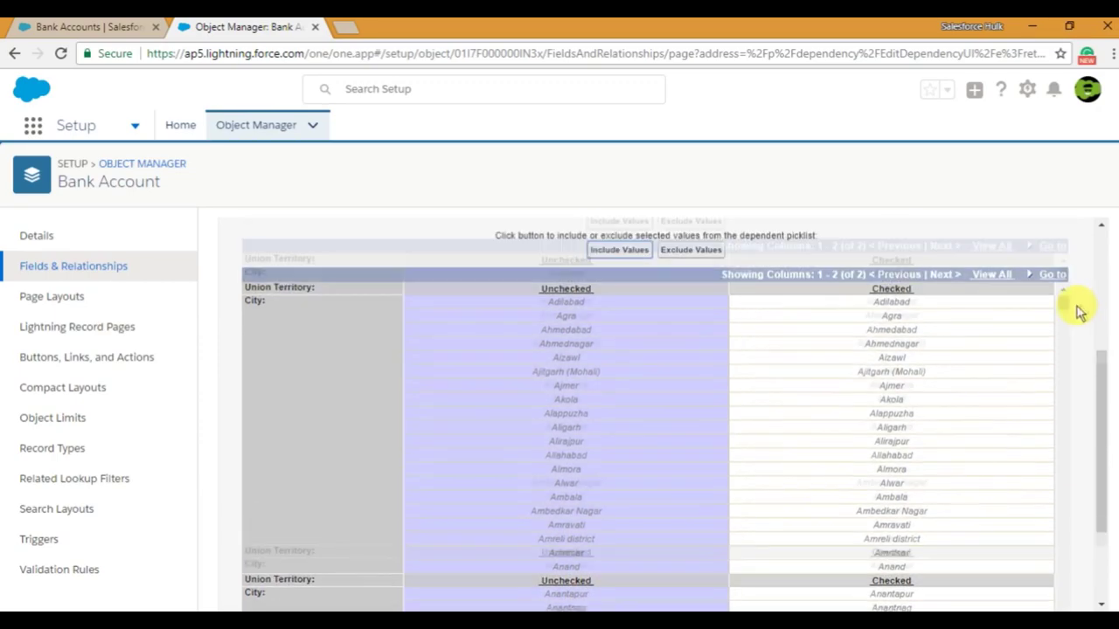
{"action": "left_click", "coordinate": [621, 347]}
Include the next cities, Araria through Balangir, for Union Territory Unchecked
{"action": "scroll", "coordinate": [861, 360], "scroll_direction": "down", "scroll_amount": 3}
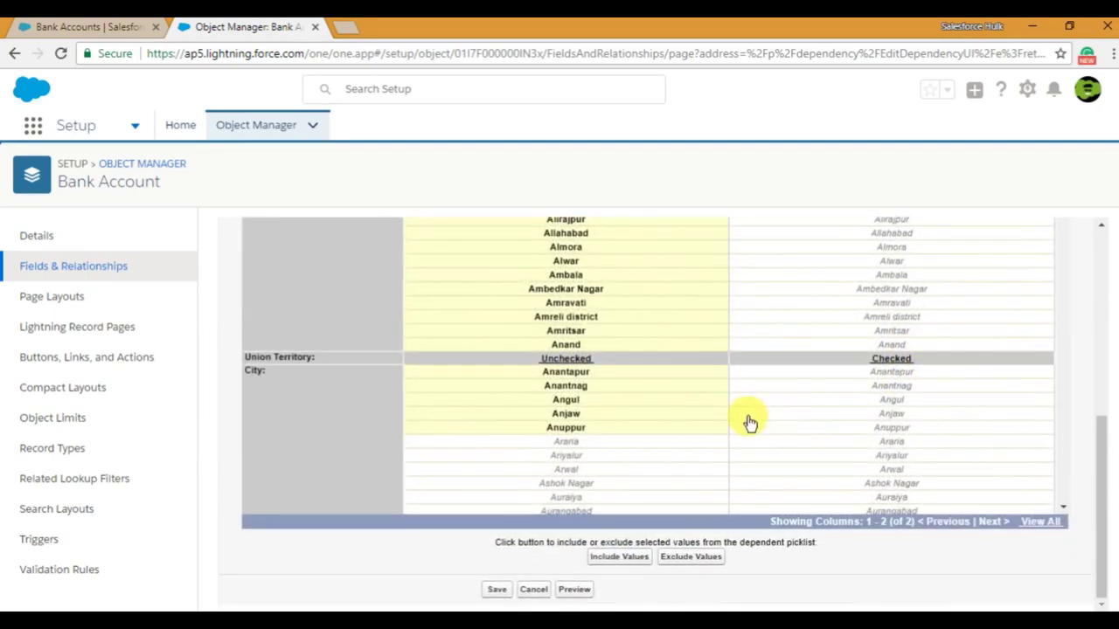
{"action": "scroll", "coordinate": [611, 338], "scroll_direction": "down", "scroll_amount": 2}
{"action": "left_click_drag", "start_coordinate": [568, 347], "coordinate": [590, 485]}
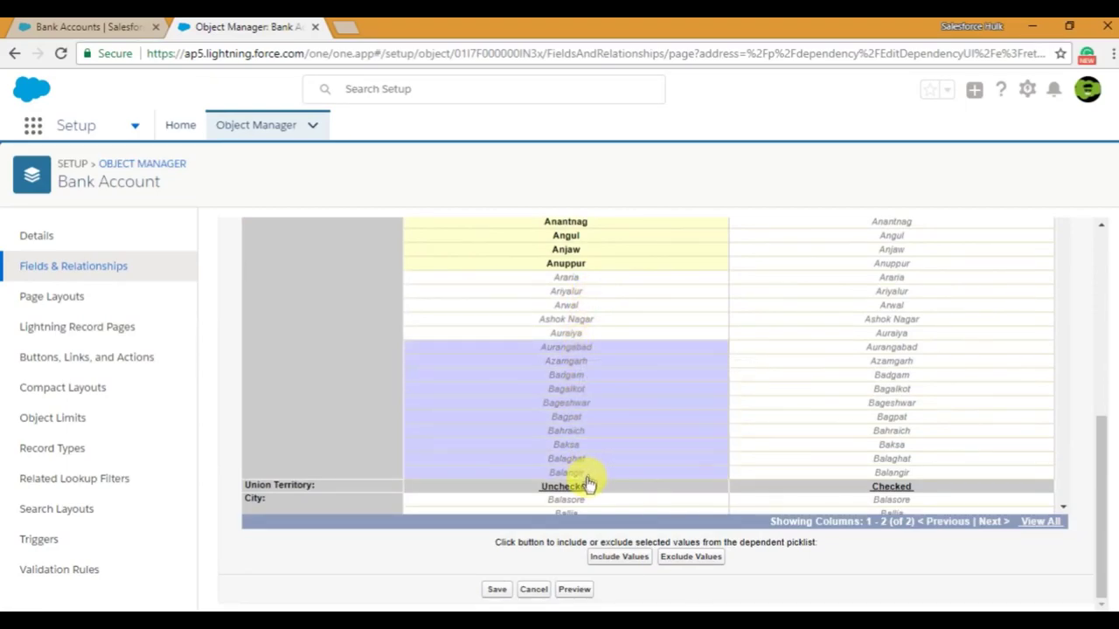
{"action": "left_click_drag", "start_coordinate": [603, 279], "coordinate": [624, 486]}
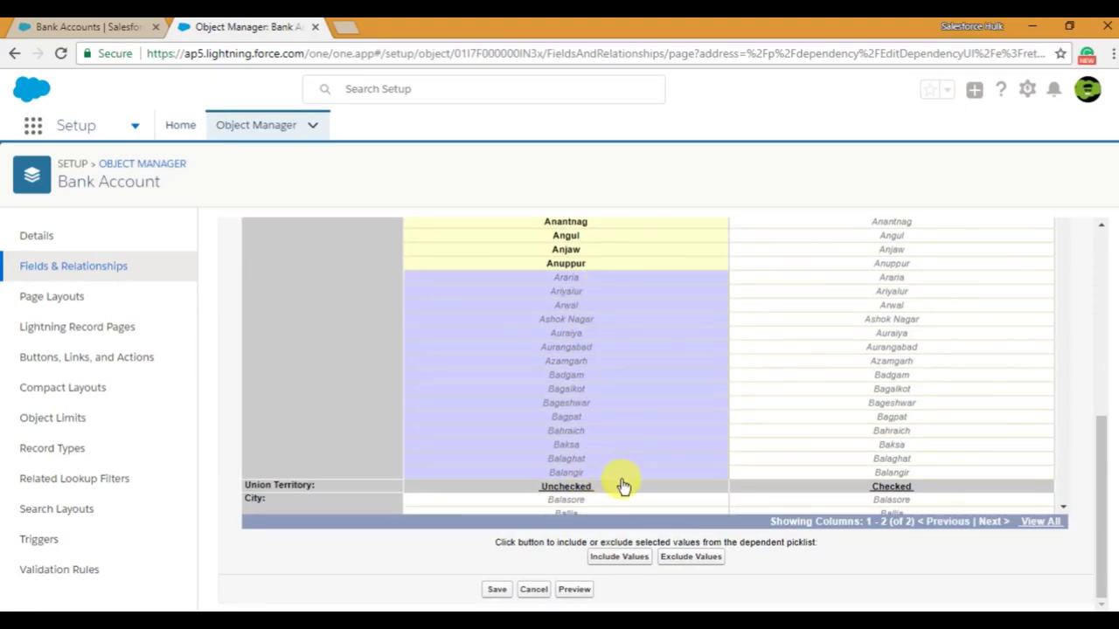
{"action": "scroll", "coordinate": [1084, 357], "scroll_direction": "up", "scroll_amount": 3}
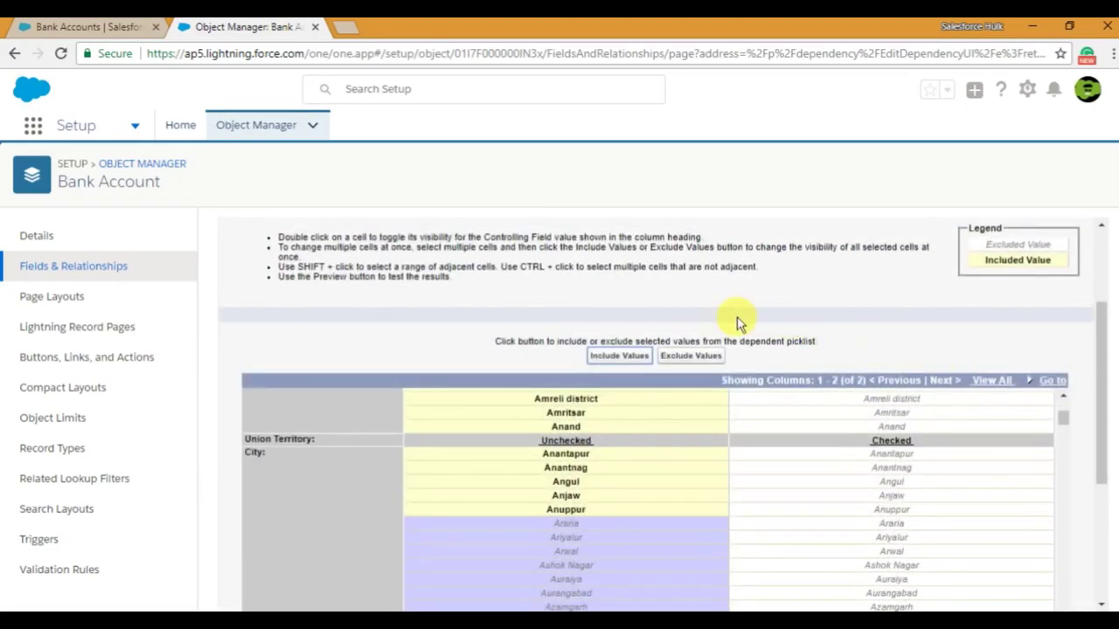
{"action": "left_click", "coordinate": [635, 356]}
Include the cities Balasore through Barnala for the Unchecked value of Union Territory
{"action": "scroll", "coordinate": [1078, 392], "scroll_direction": "down", "scroll_amount": 5}
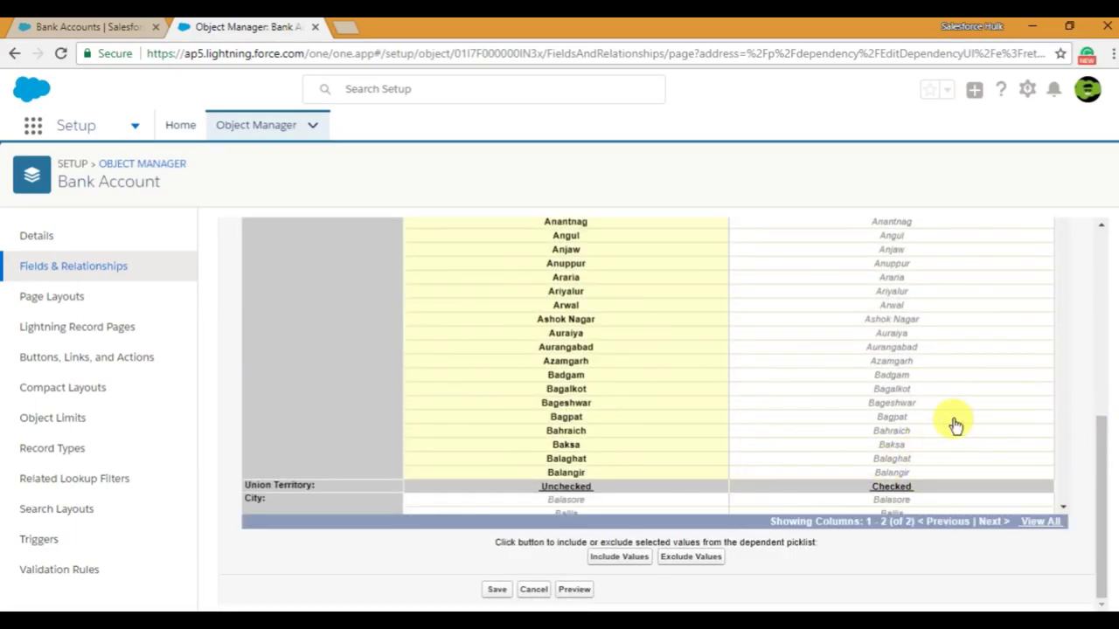
{"action": "scroll", "coordinate": [955, 426], "scroll_direction": "down", "scroll_amount": 3}
{"action": "left_click_drag", "start_coordinate": [629, 265], "coordinate": [659, 513]}
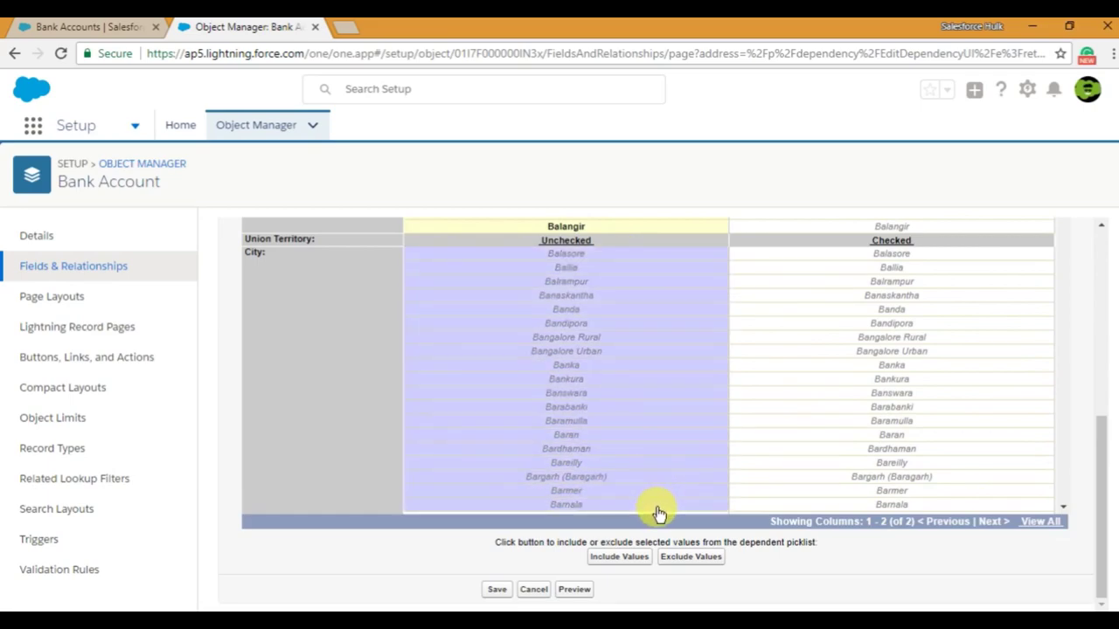
{"action": "left_click", "coordinate": [639, 562]}
Include the cities Barpeta through Bhilwara for Union Territory Unchecked
{"action": "scroll", "coordinate": [632, 469], "scroll_direction": "down", "scroll_amount": 5}
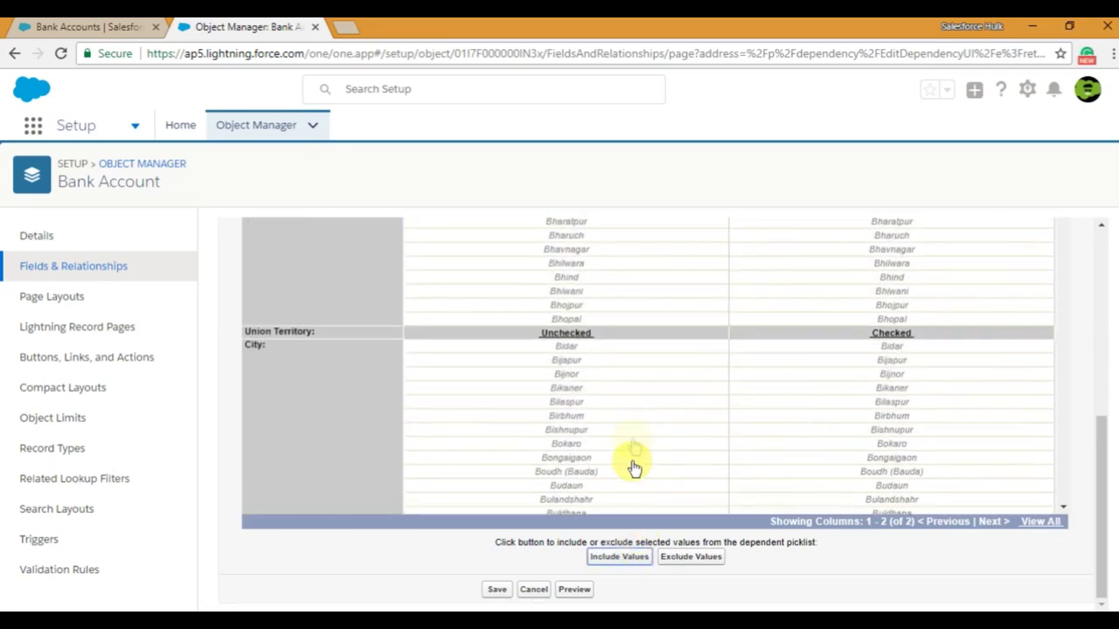
{"action": "left_click_drag", "start_coordinate": [599, 273], "coordinate": [614, 531]}
{"action": "left_click", "coordinate": [619, 557]}
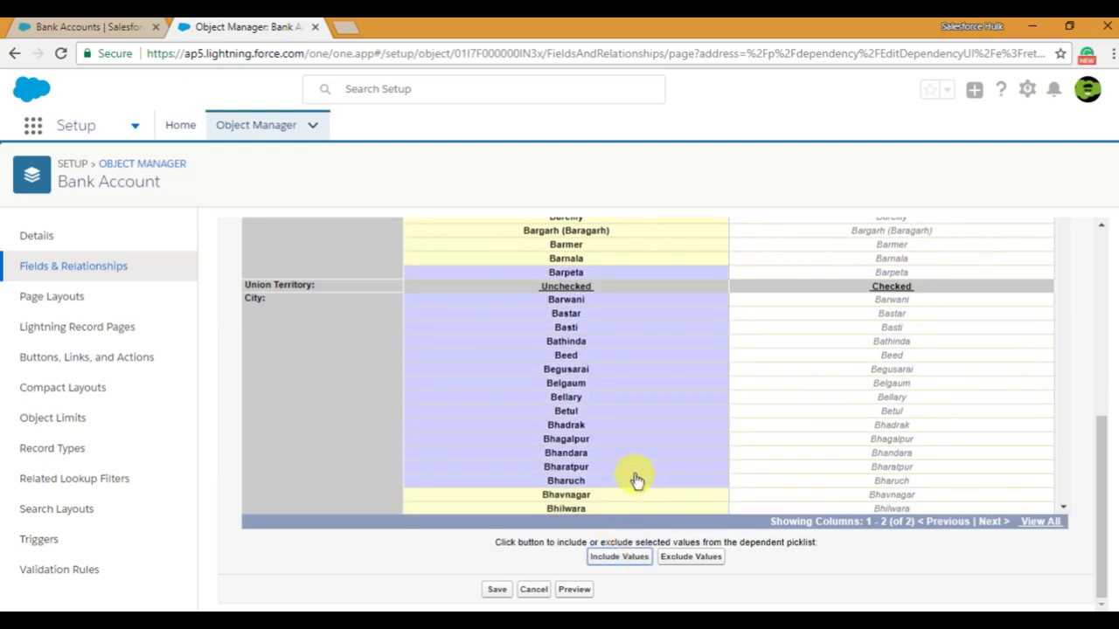
Include the cities Bhind through Birbhum for Union Territory Unchecked
{"action": "scroll", "coordinate": [632, 479], "scroll_direction": "down", "scroll_amount": 3}
{"action": "left_click", "coordinate": [624, 427], "text": "shift"}
{"action": "left_click", "coordinate": [624, 401]}
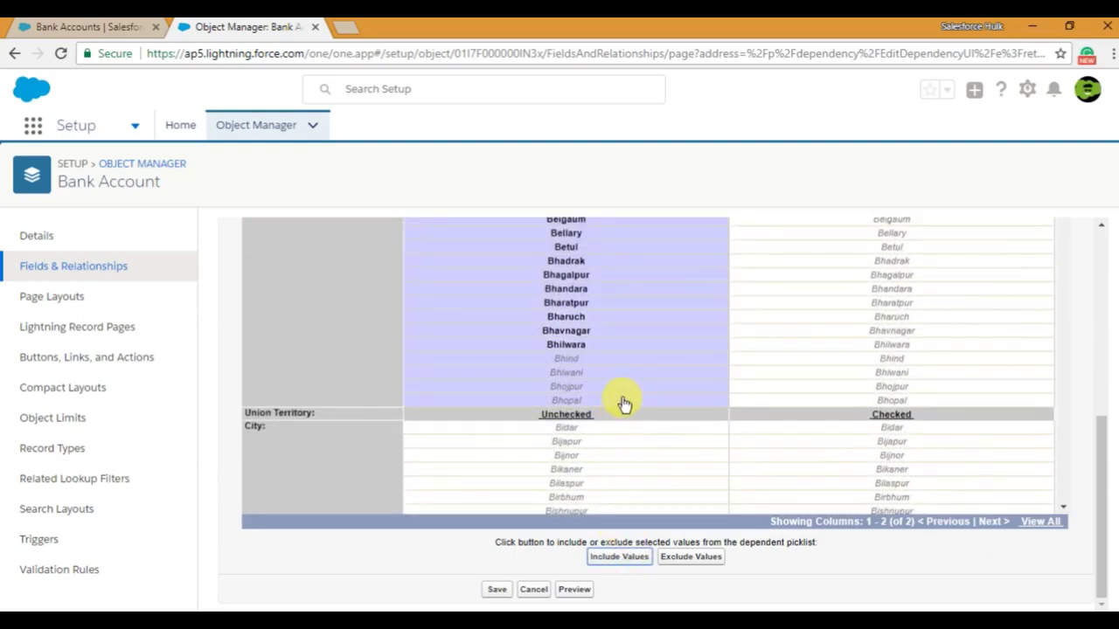
{"action": "left_click", "coordinate": [607, 359]}
{"action": "left_click", "coordinate": [612, 455], "text": "shift"}
{"action": "left_click", "coordinate": [615, 489], "text": "shift"}
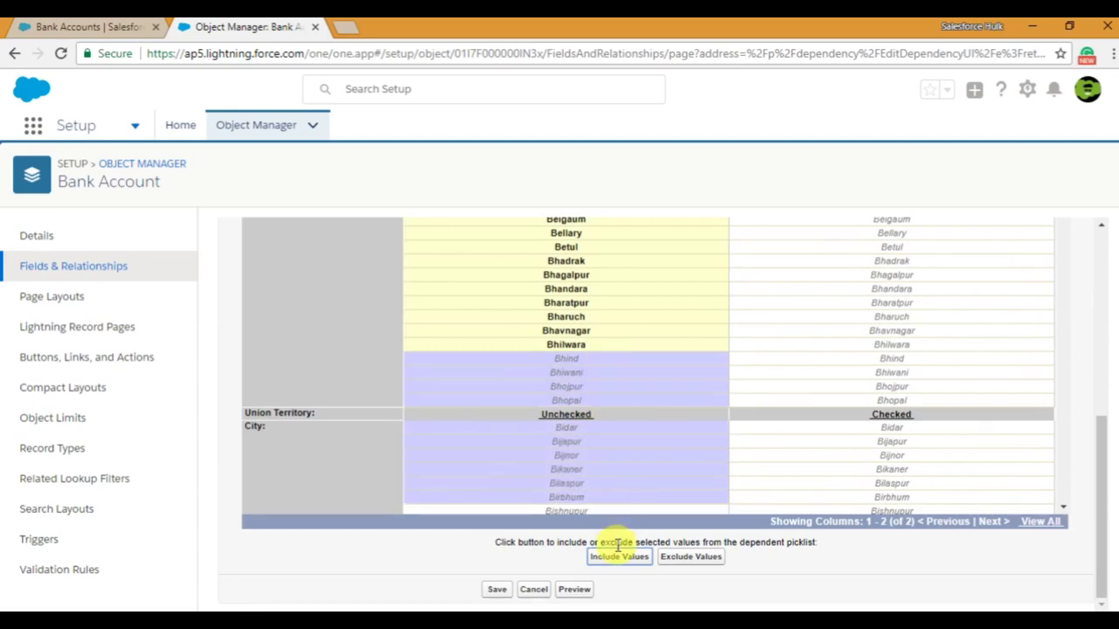
{"action": "left_click", "coordinate": [618, 559]}
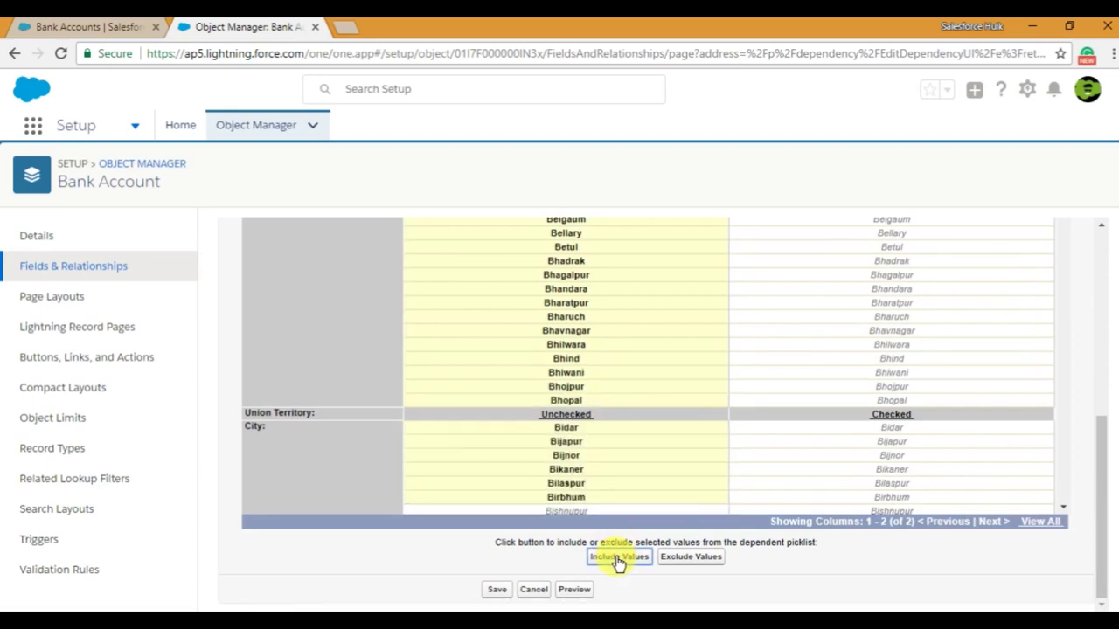
Include the cities Bishnupur through Chandauli for the Unchecked value of Union Territory
{"action": "scroll", "coordinate": [637, 494], "scroll_direction": "down", "scroll_amount": 4}
{"action": "scroll", "coordinate": [637, 495], "scroll_direction": "up", "scroll_amount": 1}
{"action": "left_click", "coordinate": [634, 267]}
{"action": "left_click", "coordinate": [635, 478], "text": "shift"}
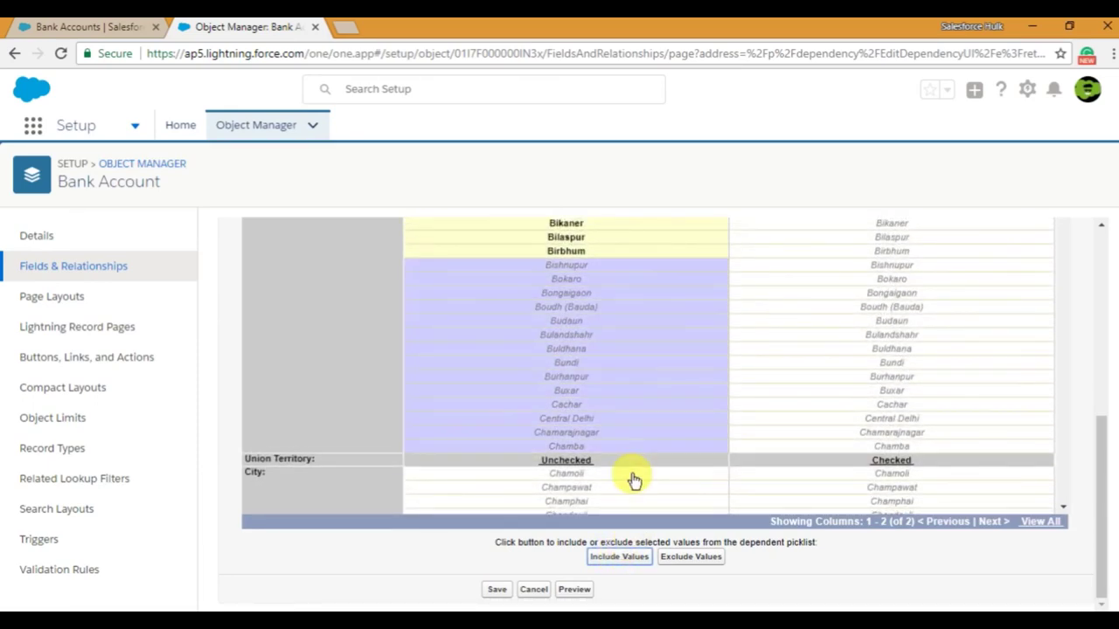
{"action": "left_click", "coordinate": [639, 559]}
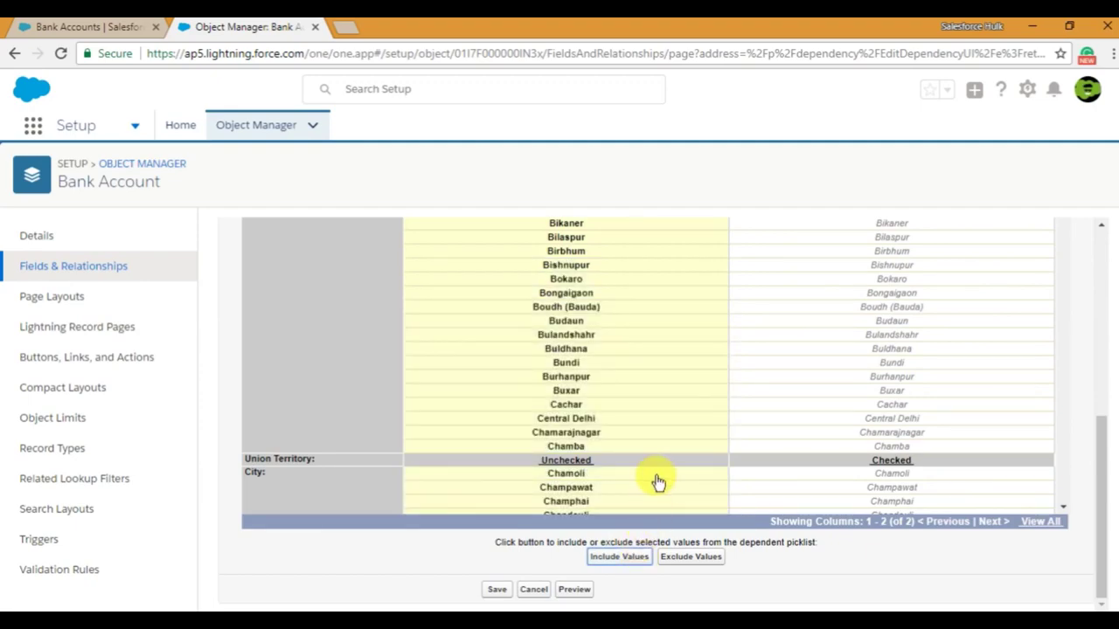
Include the city Chandel for Union Territory Unchecked
{"action": "scroll", "coordinate": [656, 482], "scroll_direction": "down", "scroll_amount": 5}
{"action": "scroll", "coordinate": [657, 479], "scroll_direction": "up", "scroll_amount": 4}
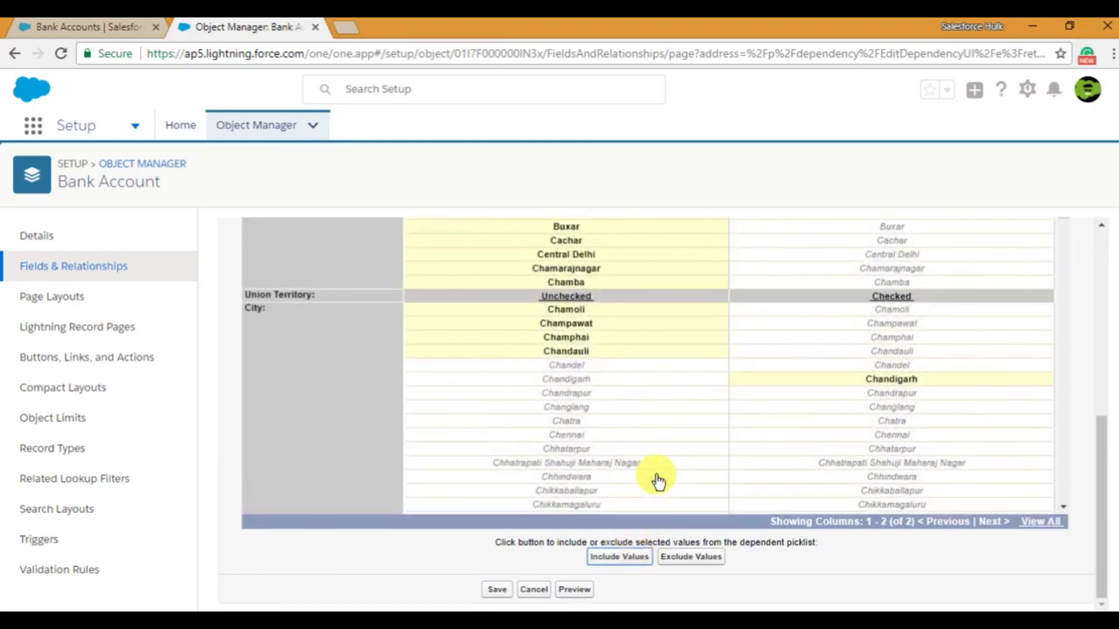
{"action": "left_click", "coordinate": [676, 366]}
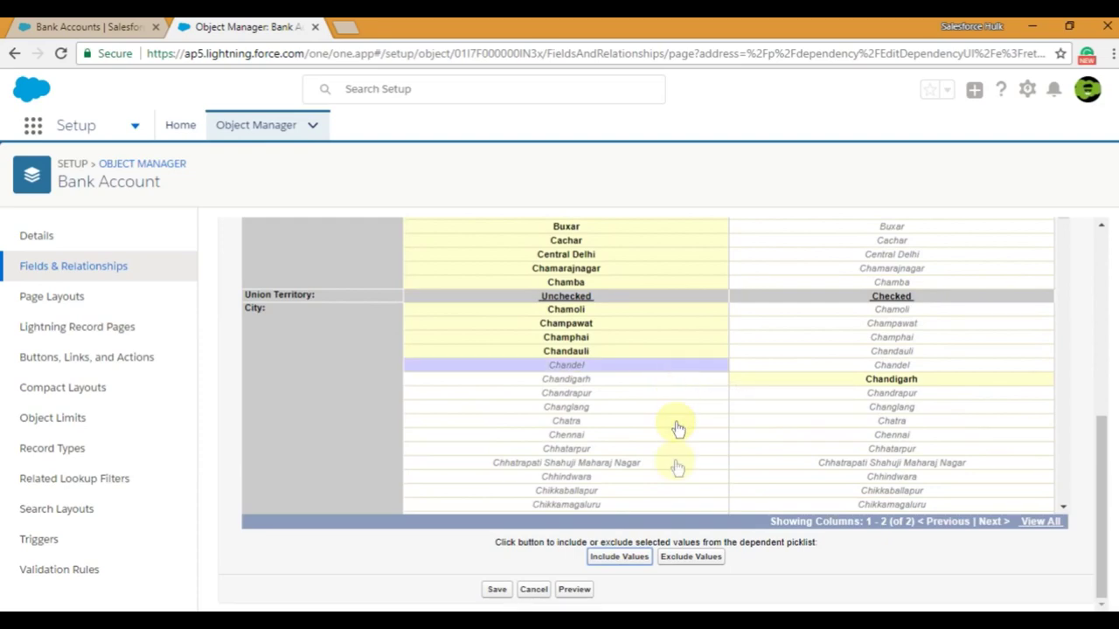
{"action": "left_click", "coordinate": [637, 558]}
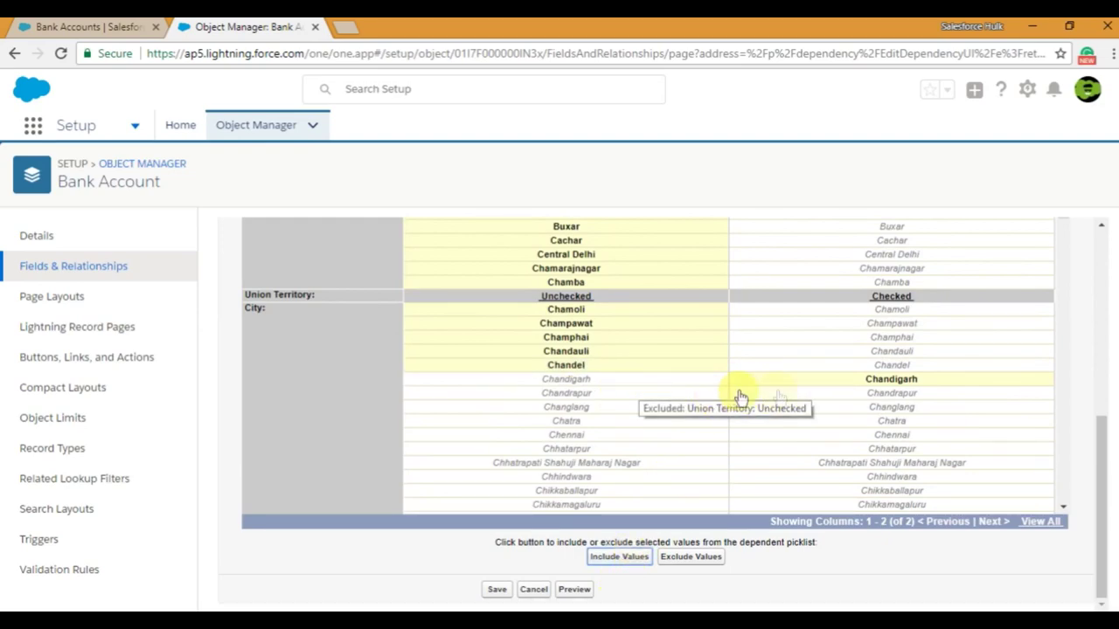
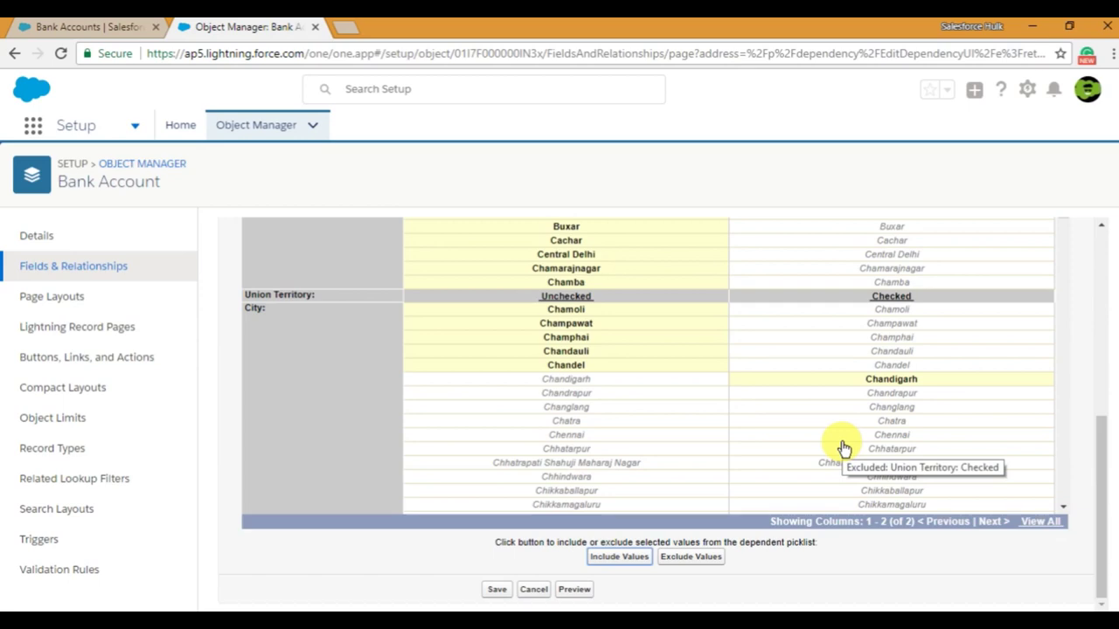
Include Chandigarh for Union Territory Unchecked as well, and exclude it from Unchecked again
{"action": "left_click", "coordinate": [662, 389]}
{"action": "left_click", "coordinate": [647, 379]}
{"action": "left_click", "coordinate": [618, 557]}
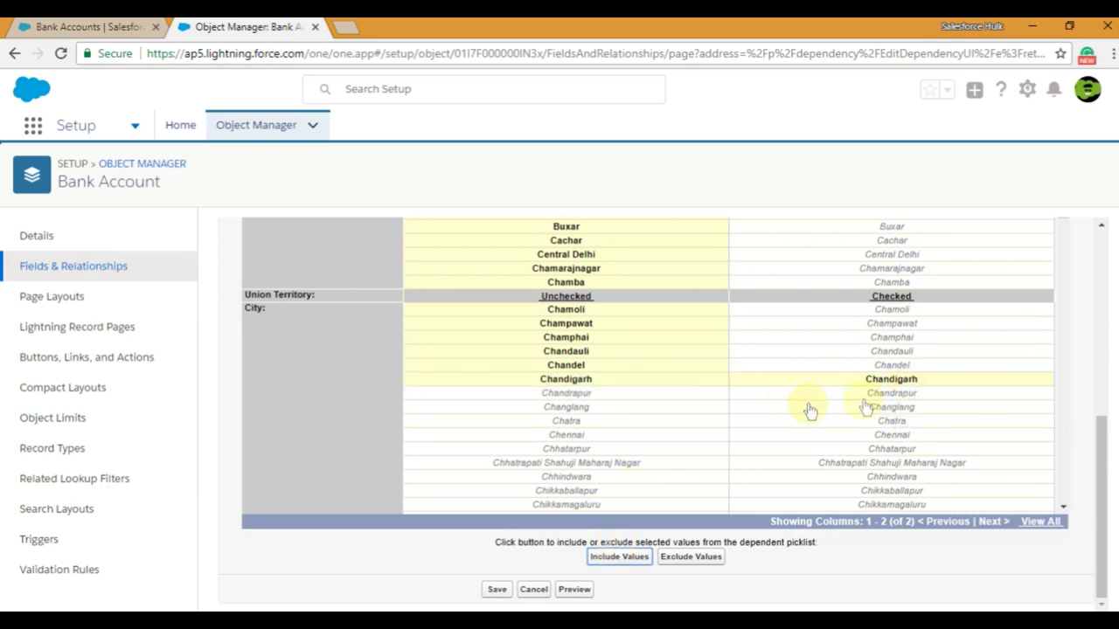
{"action": "left_click", "coordinate": [690, 387]}
{"action": "left_click", "coordinate": [690, 557]}
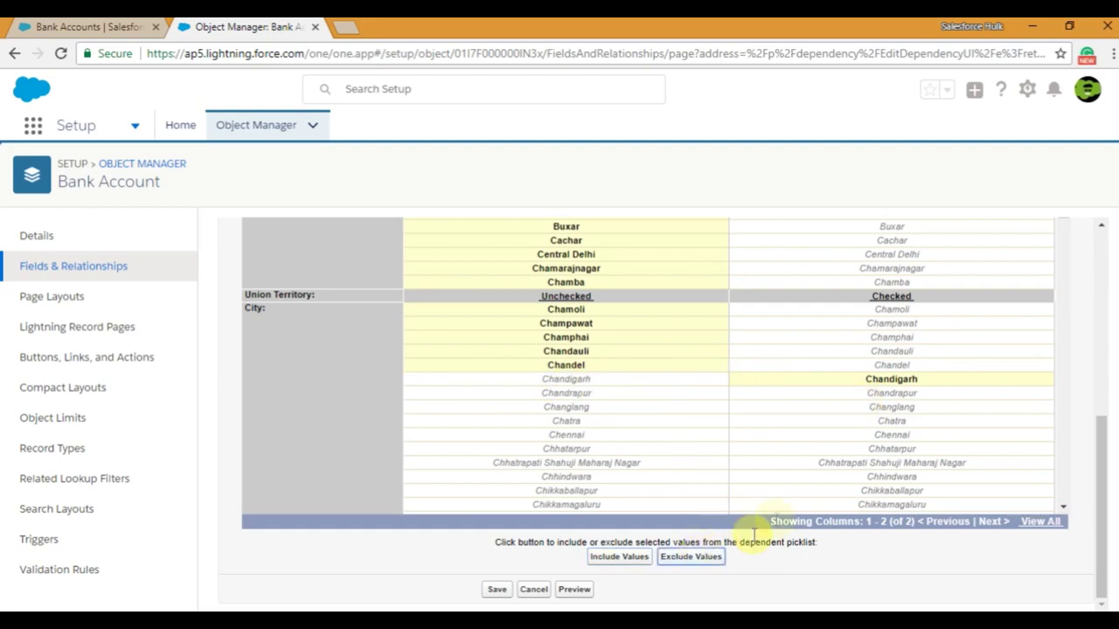
Save the field dependency between Union Territory and City
{"action": "scroll", "coordinate": [600, 442], "scroll_direction": "down", "scroll_amount": 3}
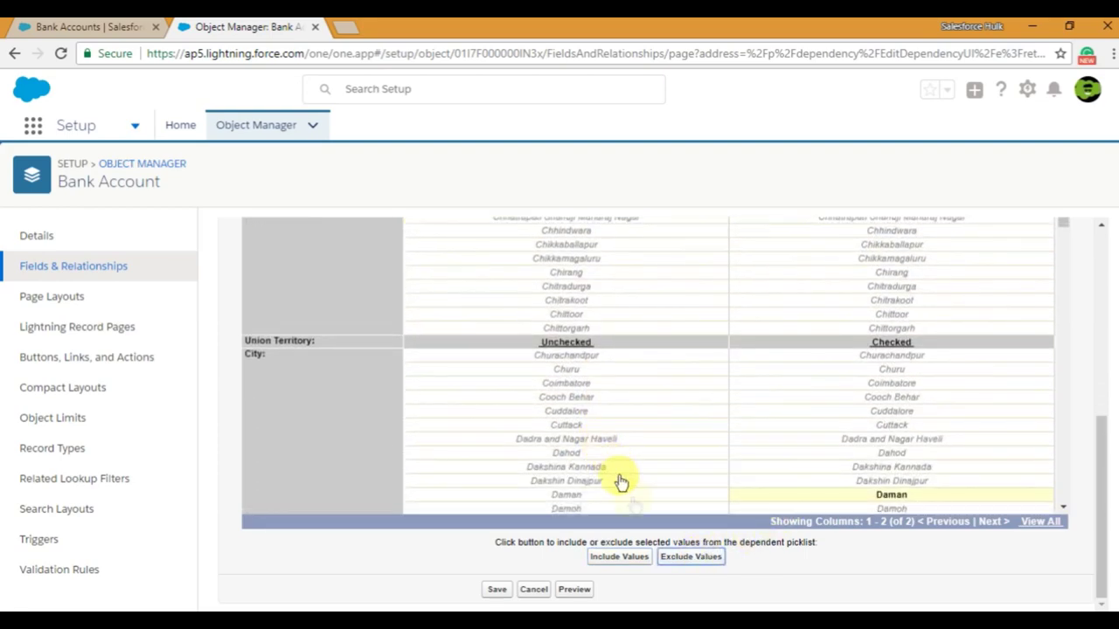
{"action": "left_click", "coordinate": [499, 593]}
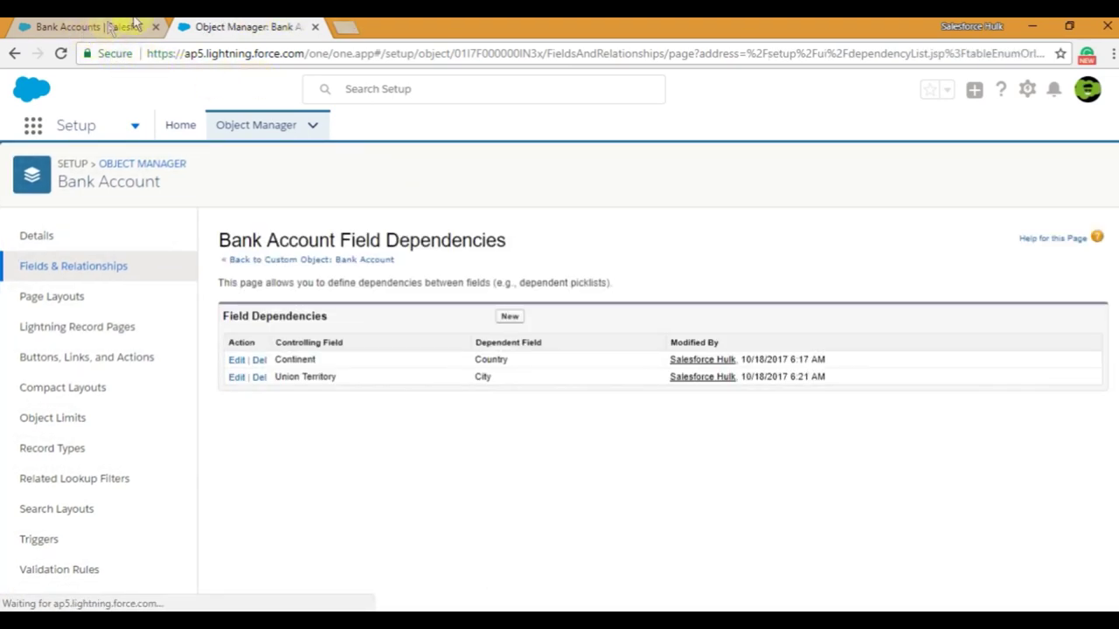
Start a new Bank Account record and look through the City options offered with Union Territory unchecked
{"action": "left_click", "coordinate": [87, 26]}
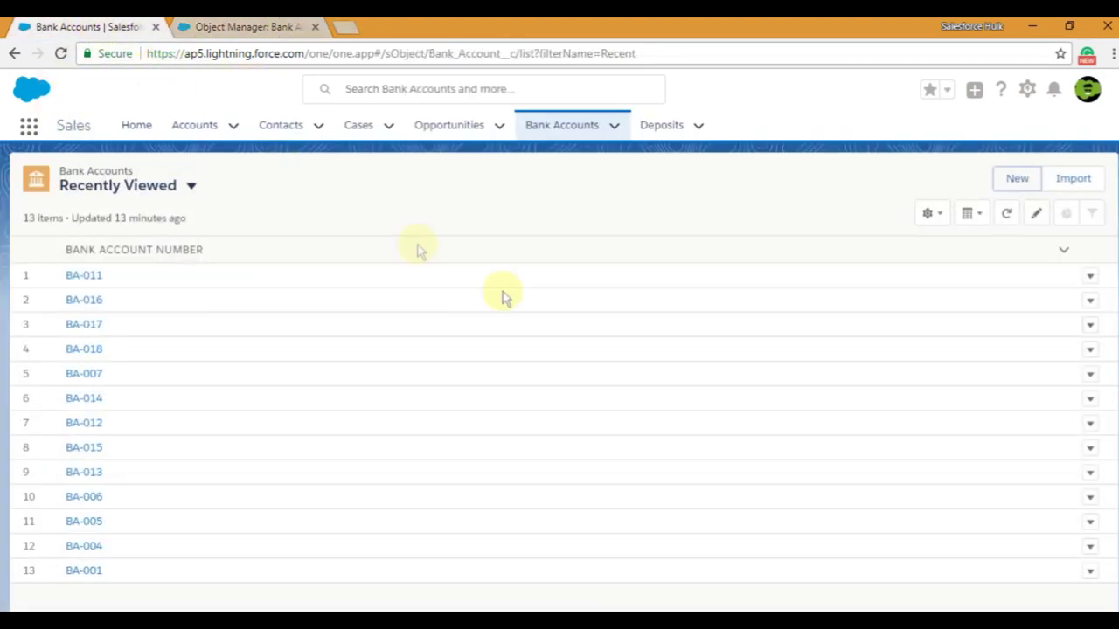
{"action": "left_click", "coordinate": [1012, 180]}
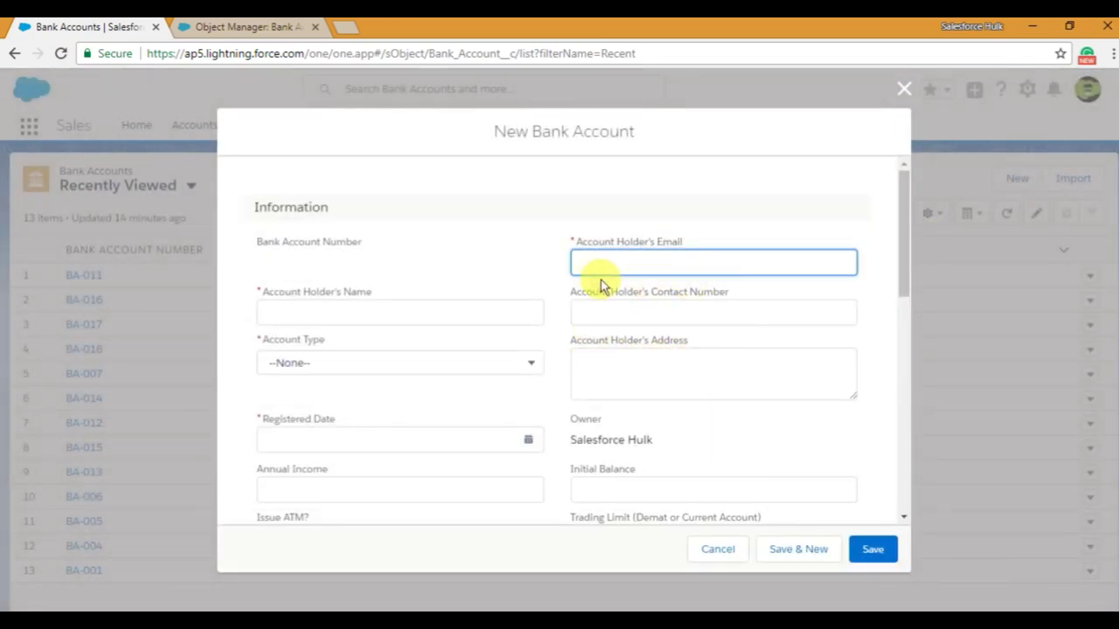
{"action": "scroll", "coordinate": [639, 361], "scroll_direction": "down", "scroll_amount": 7}
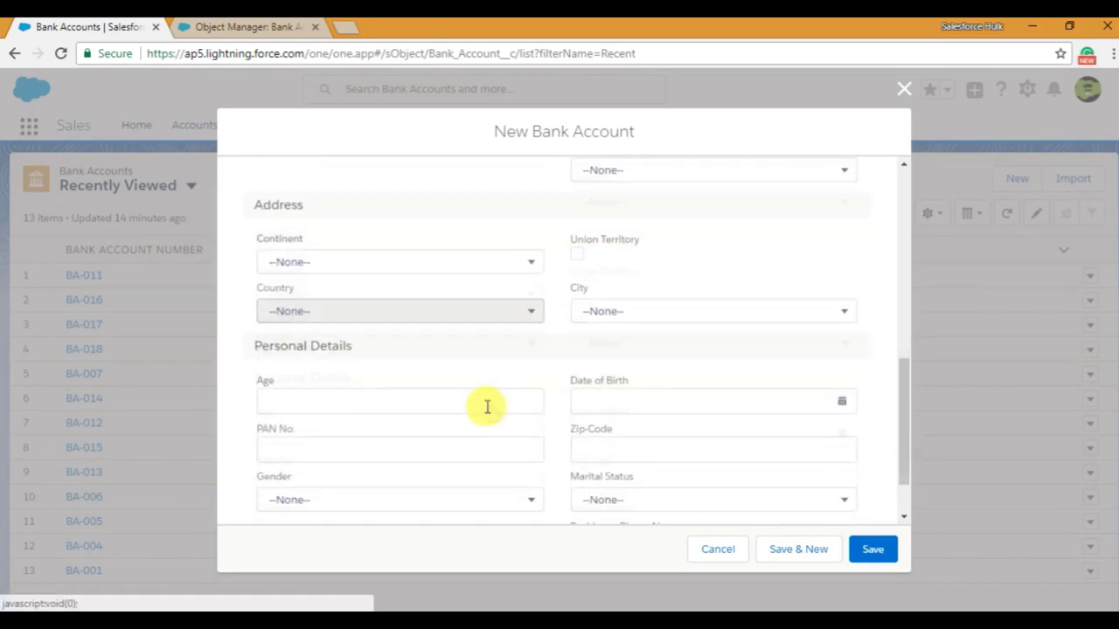
{"action": "left_click", "coordinate": [711, 292]}
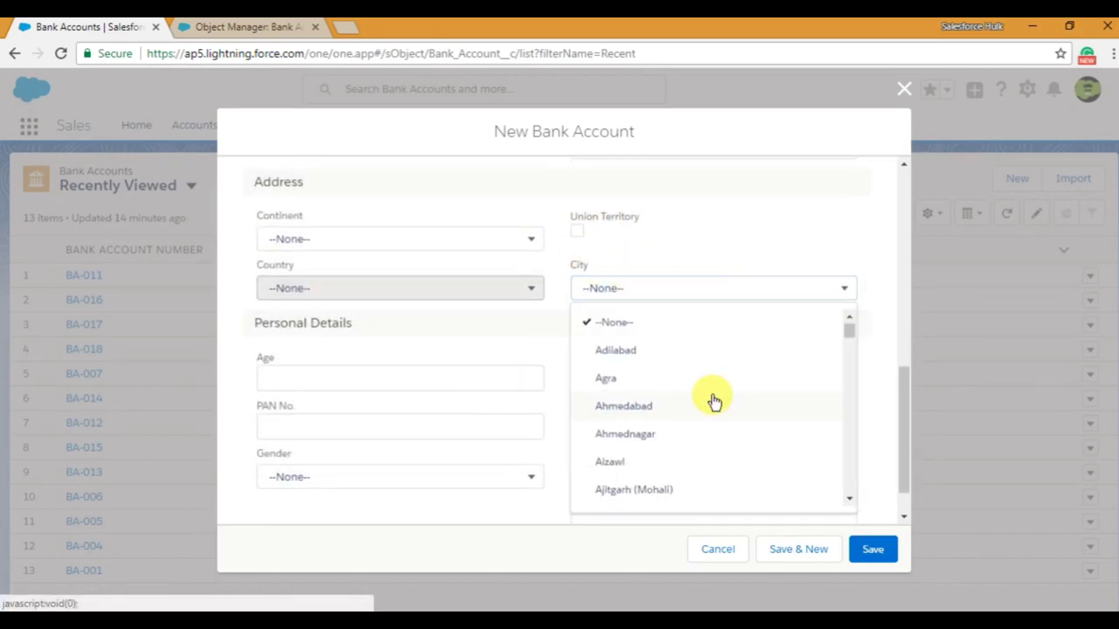
{"action": "scroll", "coordinate": [713, 400], "scroll_direction": "down", "scroll_amount": 3}
{"action": "scroll", "coordinate": [714, 401], "scroll_direction": "down", "scroll_amount": 10}
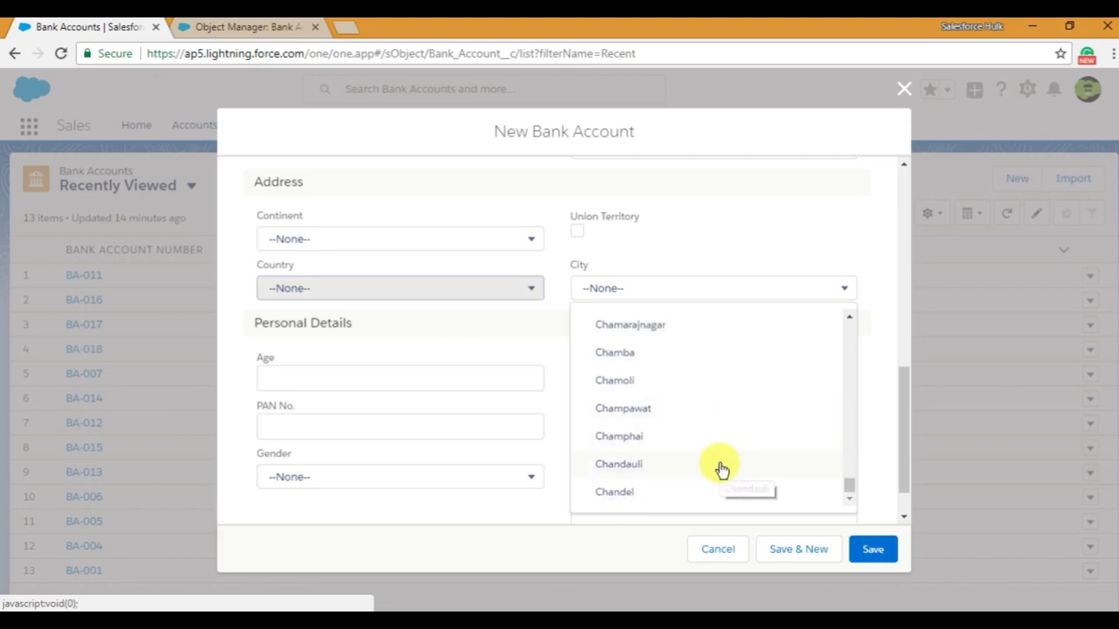
{"action": "scroll", "coordinate": [717, 470], "scroll_direction": "up", "scroll_amount": 5}
Check Union Territory in the new Bank Account's address section and show the available City options
{"action": "left_click", "coordinate": [577, 231]}
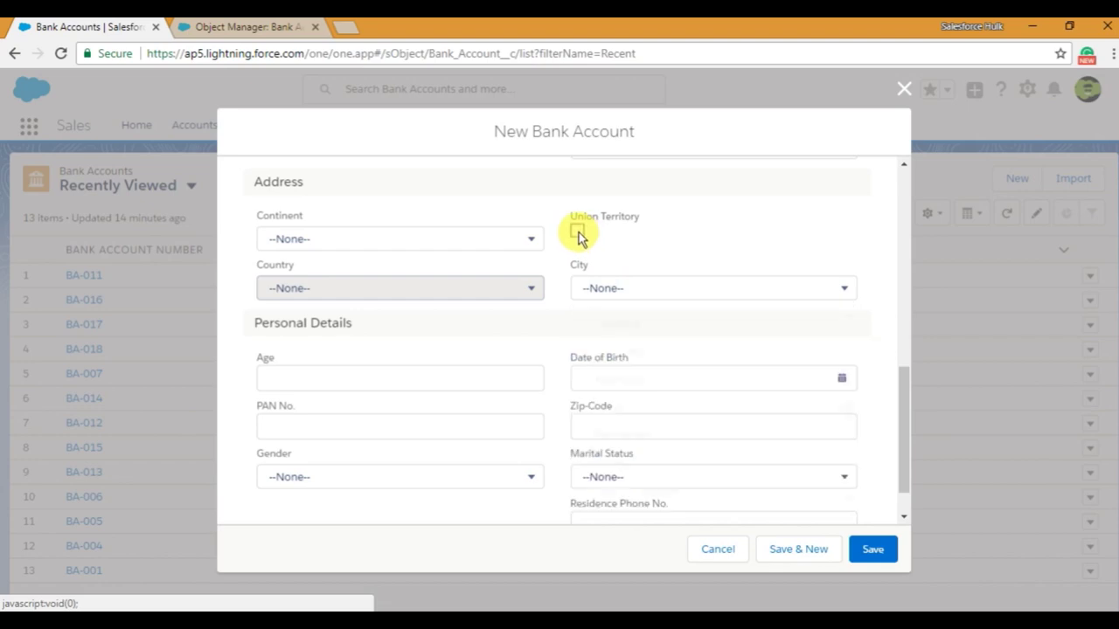
{"action": "left_click", "coordinate": [815, 296]}
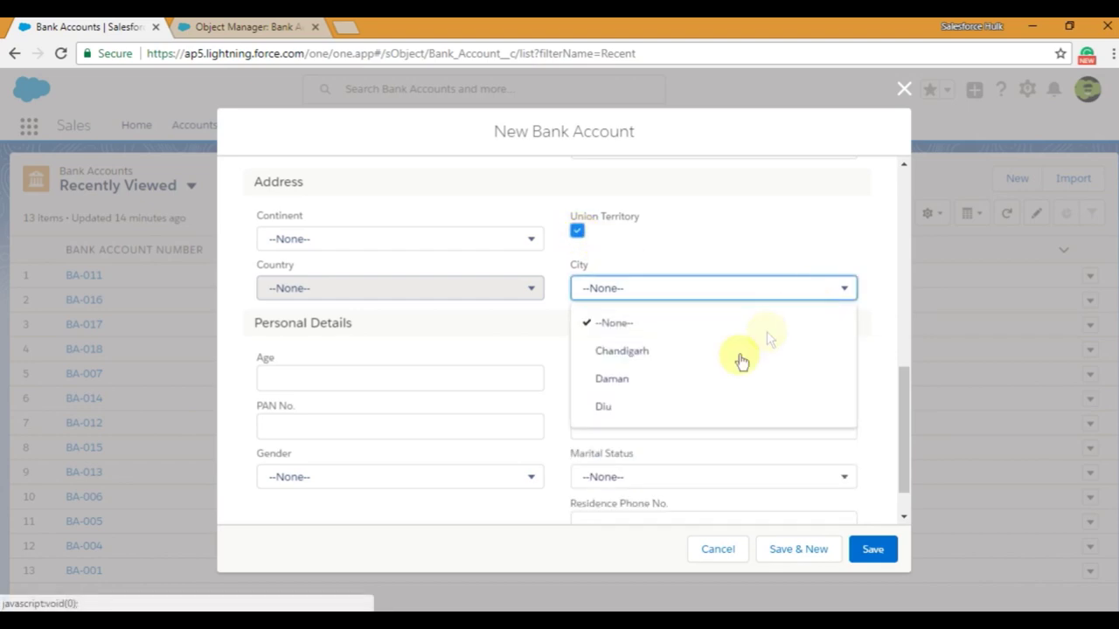